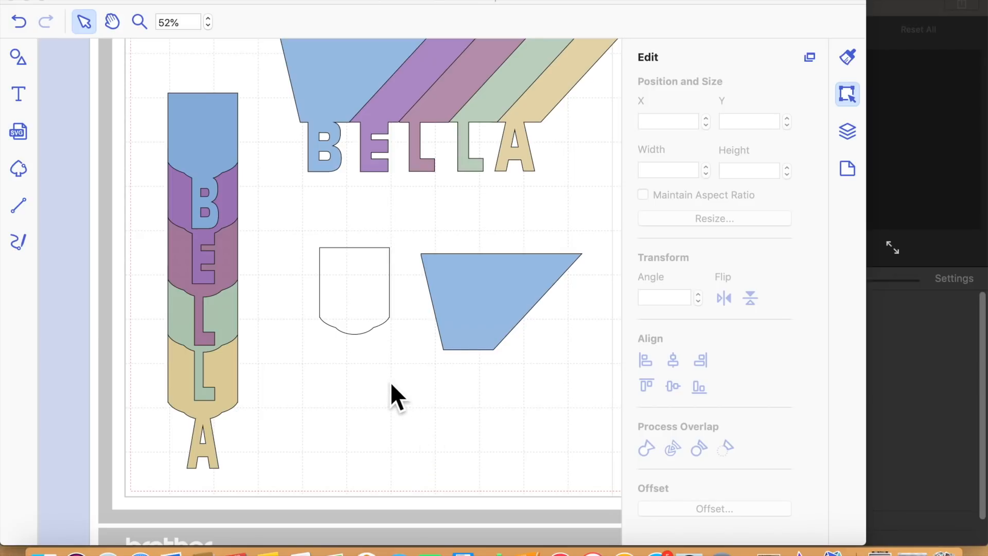
- Move the blue quadrilateral to about X 6.99 in, Y 5.62 in and the rounded-bottom outline to about X 4.00 in, Y 5.85 in
{"action": "scroll", "coordinate": [382, 352], "scroll_direction": "up", "scroll_amount": 3}
{"action": "scroll", "coordinate": [382, 351], "scroll_direction": "right", "scroll_amount": 2}
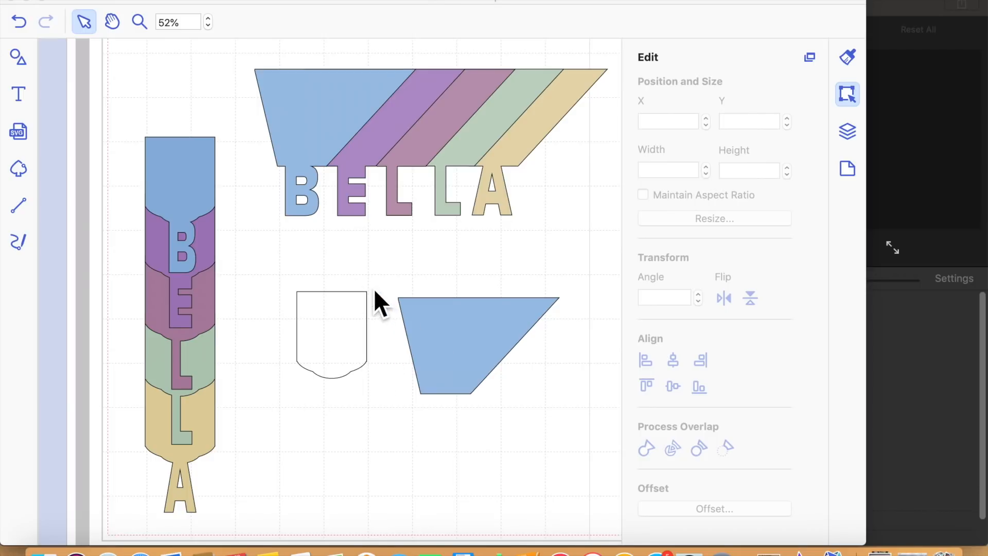
{"action": "left_click", "coordinate": [470, 345]}
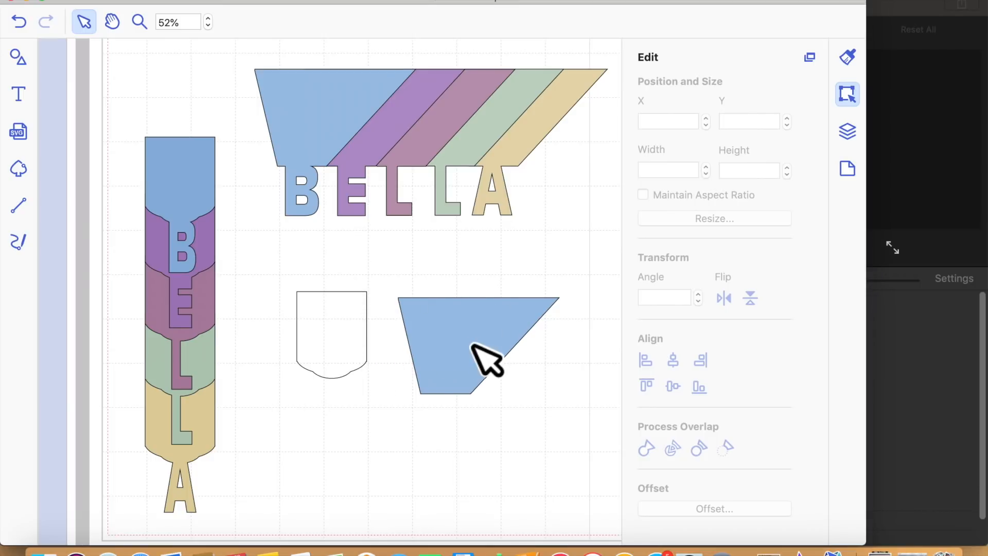
{"action": "left_click", "coordinate": [471, 344]}
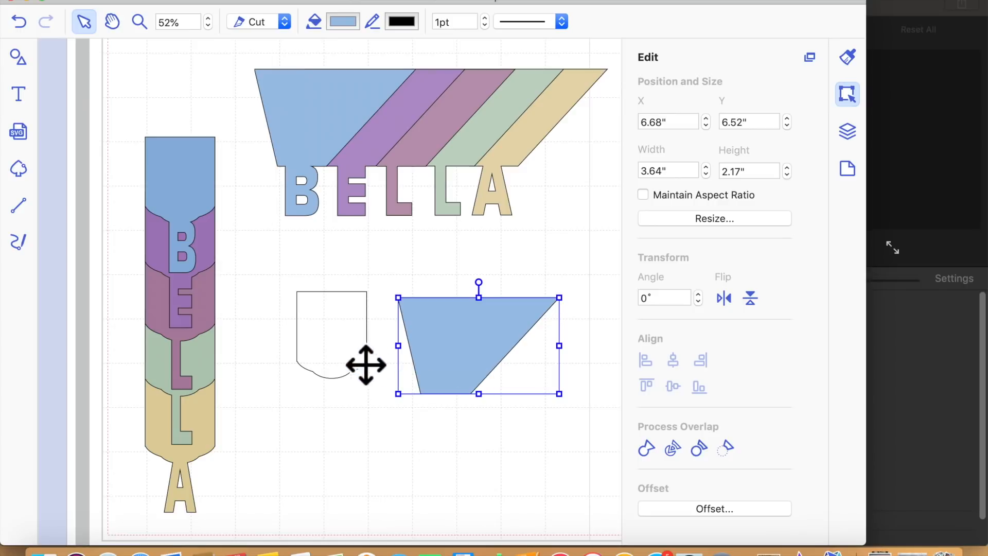
{"action": "left_click_drag", "start_coordinate": [487, 362], "coordinate": [502, 323]}
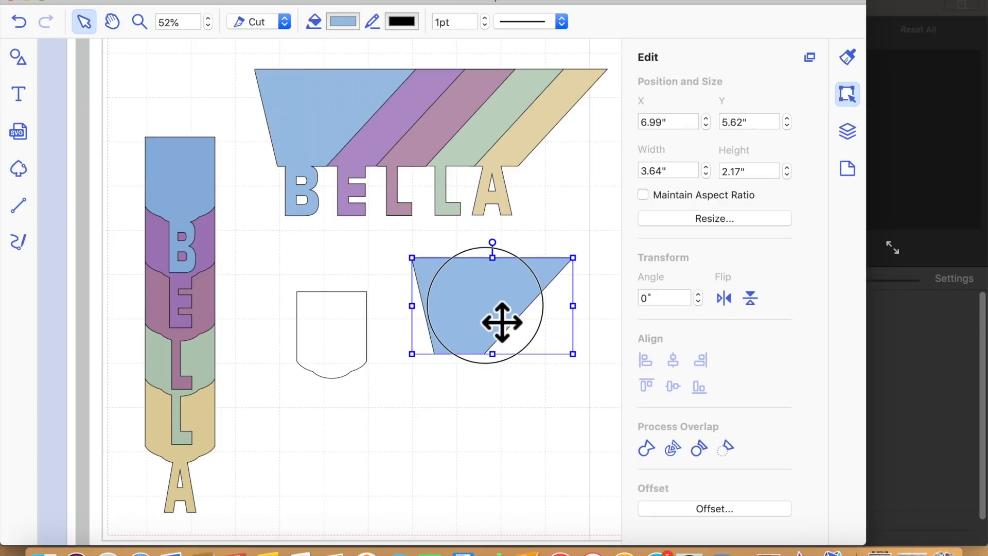
{"action": "left_click_drag", "start_coordinate": [354, 372], "coordinate": [344, 339]}
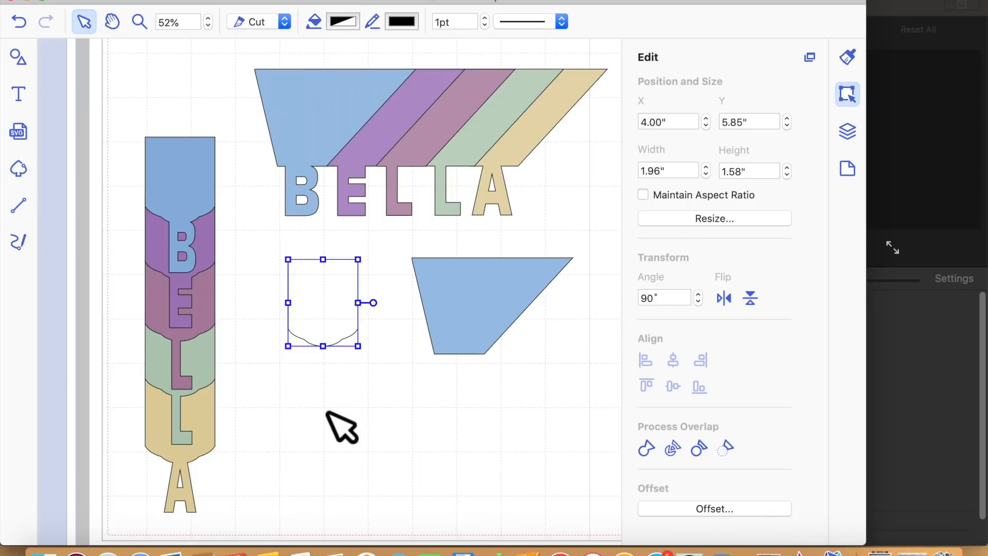
{"action": "left_click", "coordinate": [343, 426]}
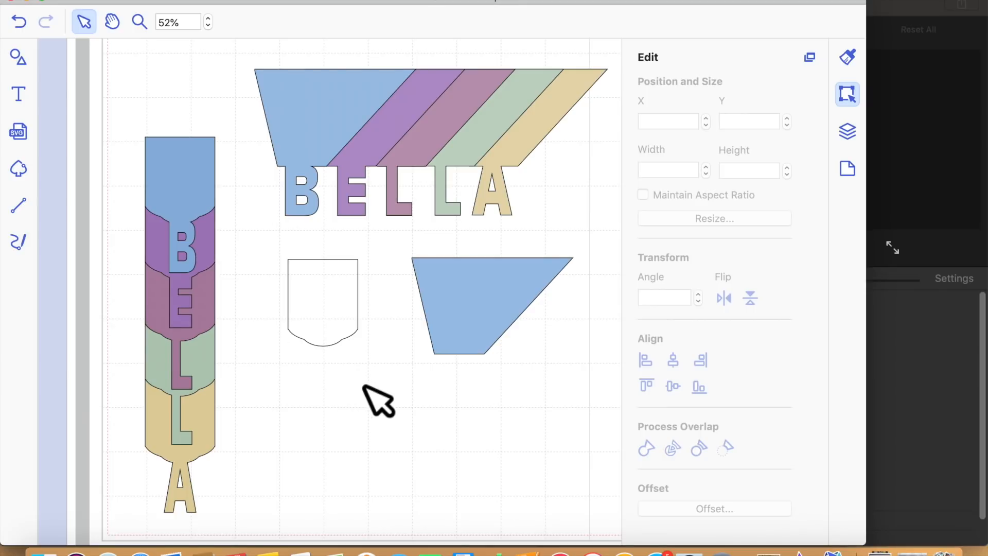
- Add a downward-pointing pentagon below the diagonal lettering and move the rounded-bottom outline down so it overlaps the pentagon's tip
{"action": "left_click", "coordinate": [324, 338]}
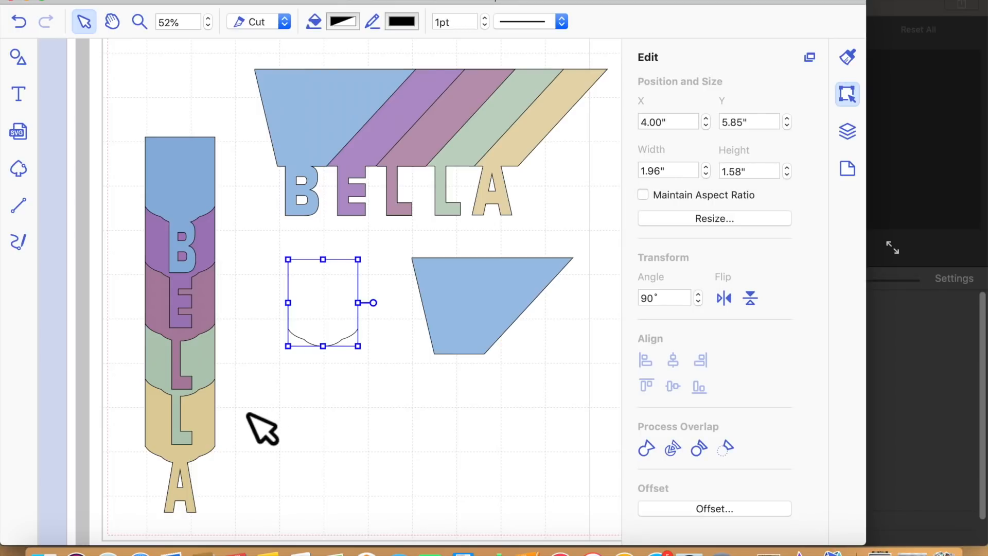
{"action": "left_click", "coordinate": [19, 59]}
{"action": "scroll", "coordinate": [106, 287], "scroll_direction": "down", "scroll_amount": 10}
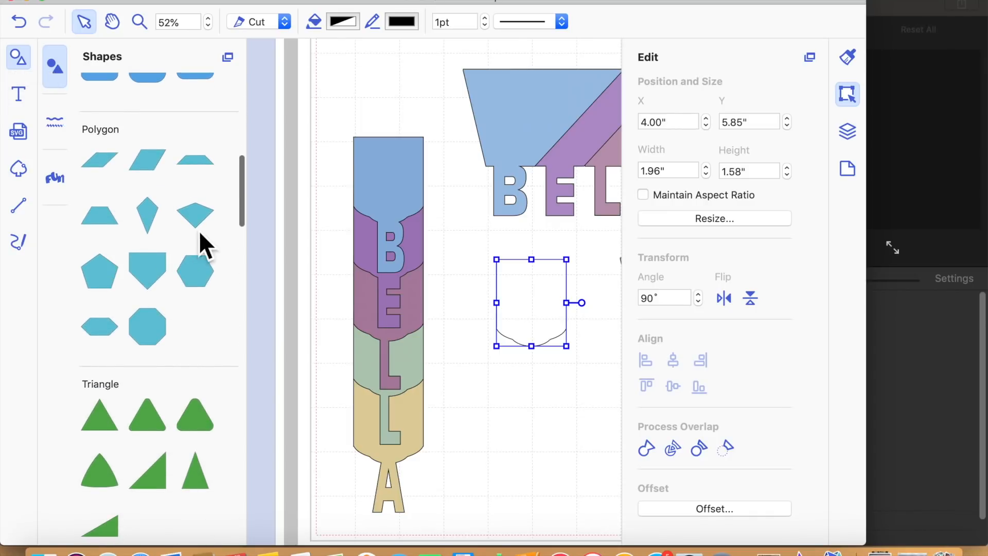
{"action": "left_click_drag", "start_coordinate": [156, 266], "coordinate": [567, 391]}
{"action": "left_click_drag", "start_coordinate": [536, 335], "coordinate": [582, 483]}
- Bring the downward-pointing pentagon to the front of the stacking order
{"action": "right_click", "coordinate": [568, 463]}
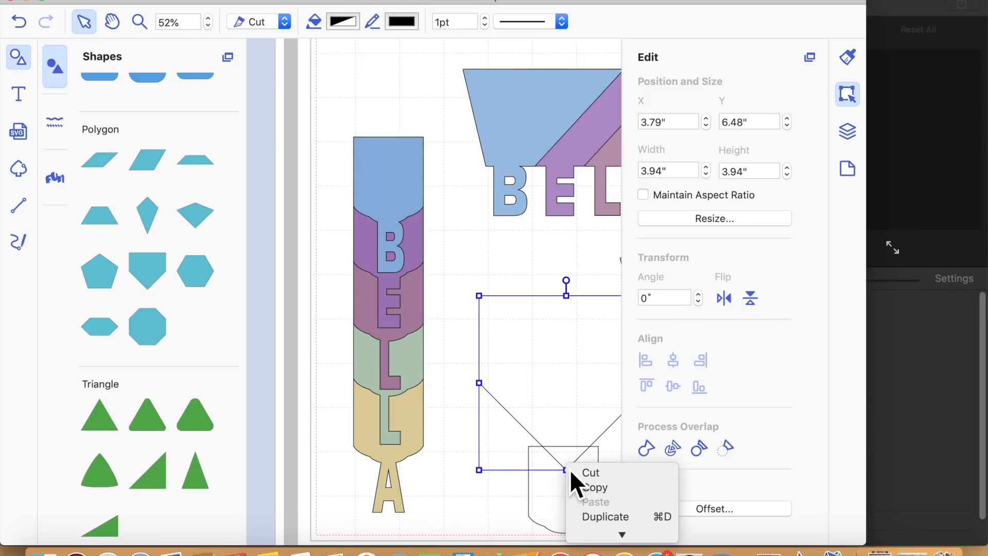
{"action": "mouse_move", "coordinate": [620, 535]}
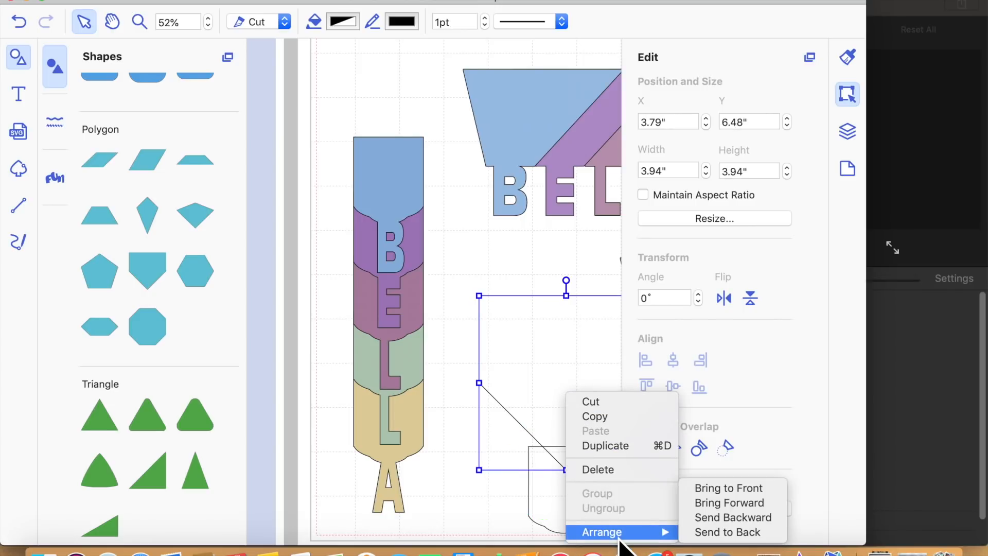
{"action": "left_click", "coordinate": [731, 489]}
{"action": "left_click", "coordinate": [533, 535]}
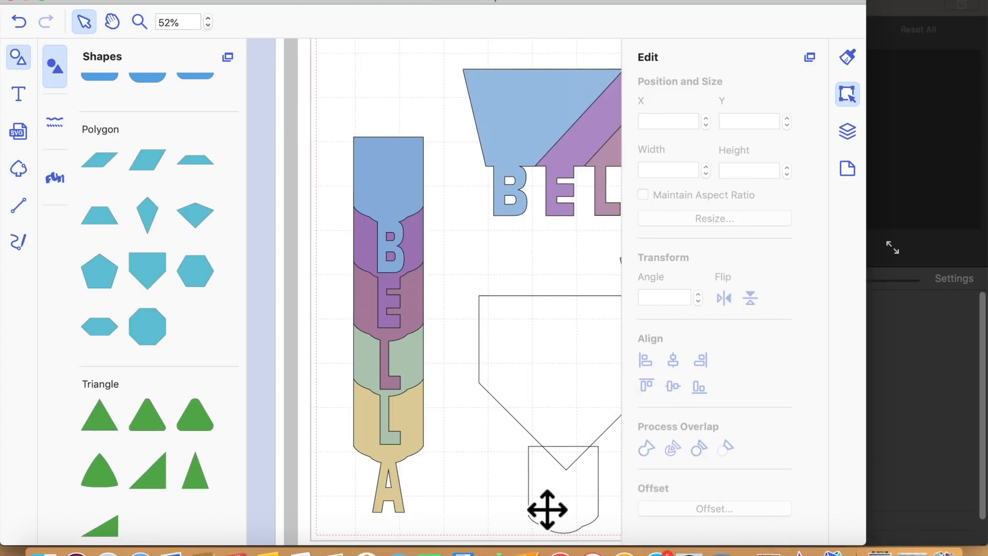
- Try to bring the rounded-bottom outline to the front and check which shape is on top where it overlaps the pentagon
{"action": "left_click", "coordinate": [580, 475]}
{"action": "left_click", "coordinate": [592, 530]}
{"action": "right_click", "coordinate": [587, 515]}
{"action": "mouse_move", "coordinate": [632, 503]}
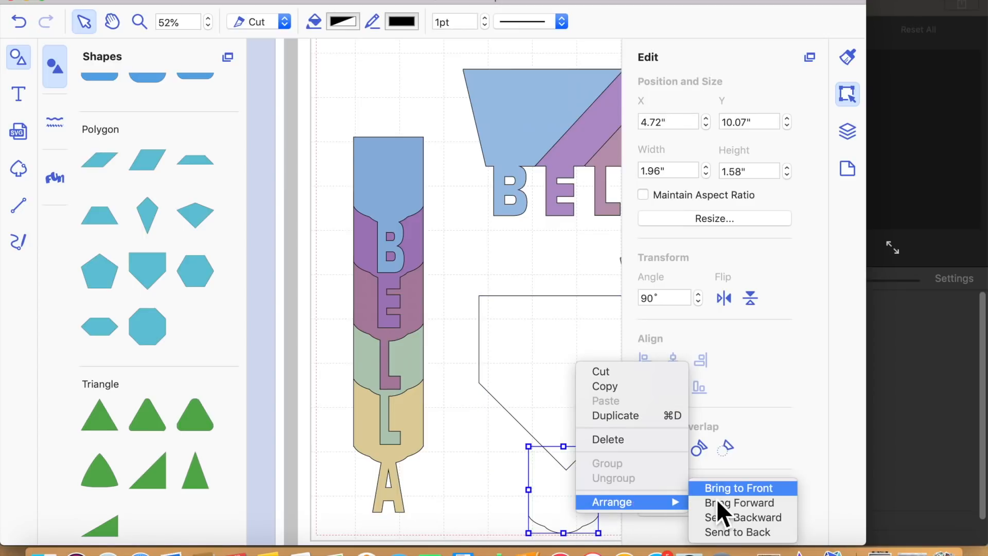
{"action": "left_click", "coordinate": [726, 489]}
{"action": "left_click", "coordinate": [577, 456]}
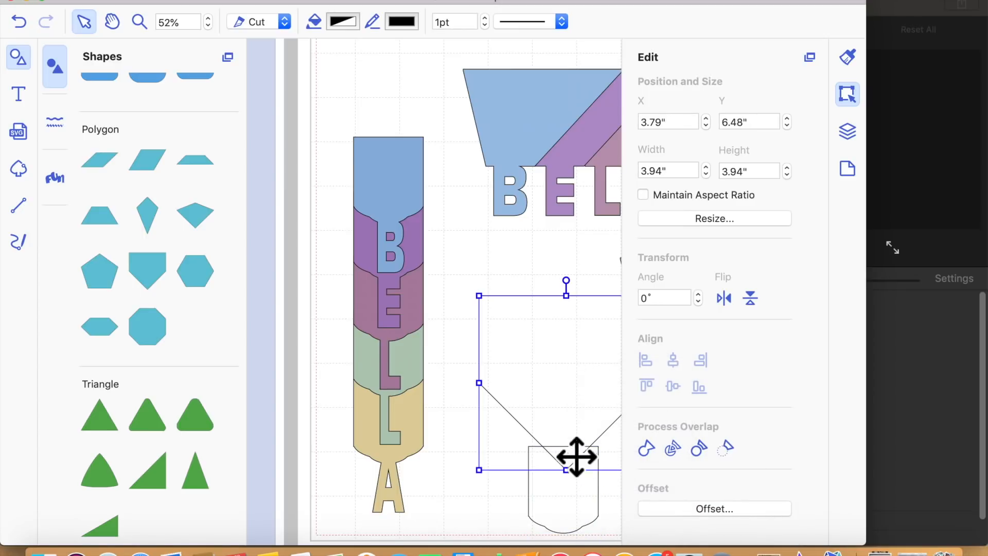
{"action": "left_click", "coordinate": [580, 480]}
{"action": "left_click", "coordinate": [548, 342]}
{"action": "left_click", "coordinate": [579, 454]}
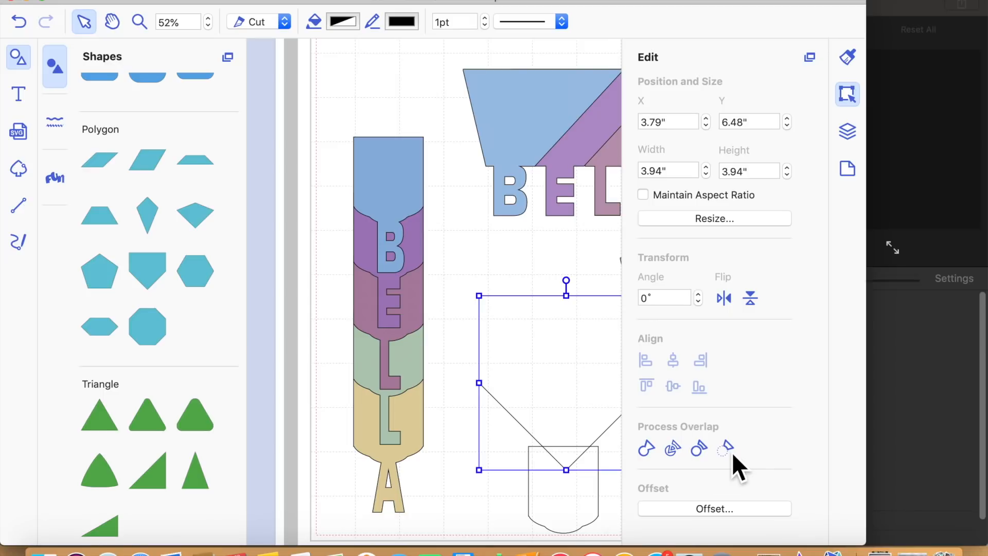
- Duplicate the rounded-bottom outline and set the copy aside to the right of the blue quadrilateral
{"action": "left_click", "coordinate": [594, 514]}
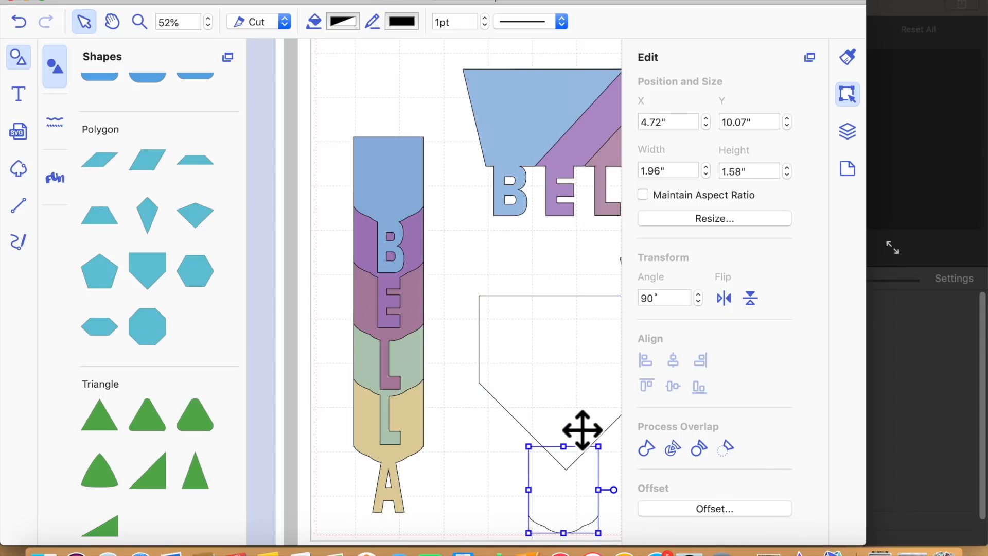
{"action": "key", "text": "super+d"}
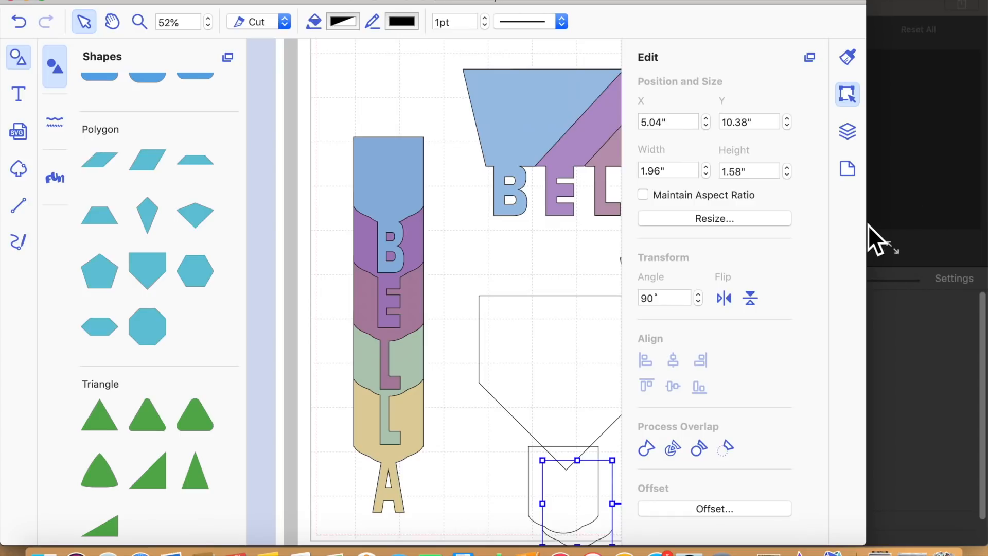
{"action": "left_click_drag", "start_coordinate": [878, 232], "coordinate": [986, 220]}
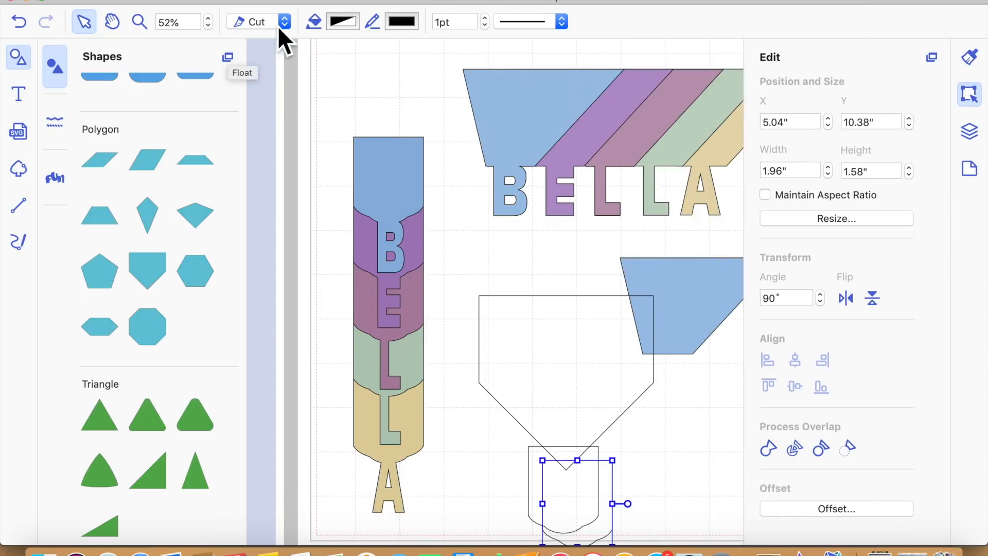
{"action": "left_click", "coordinate": [212, 27]}
{"action": "left_click", "coordinate": [212, 27]}
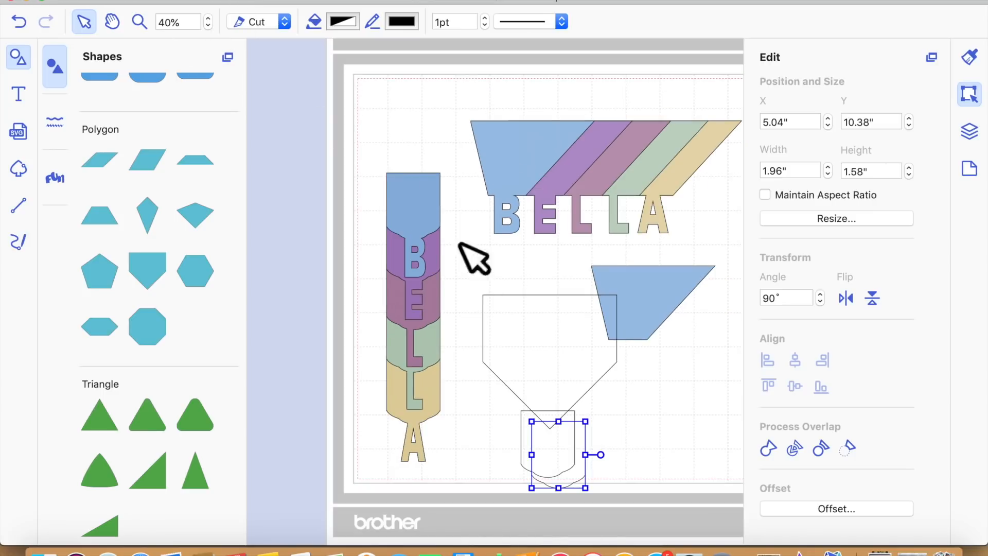
{"action": "left_click", "coordinate": [32, 58]}
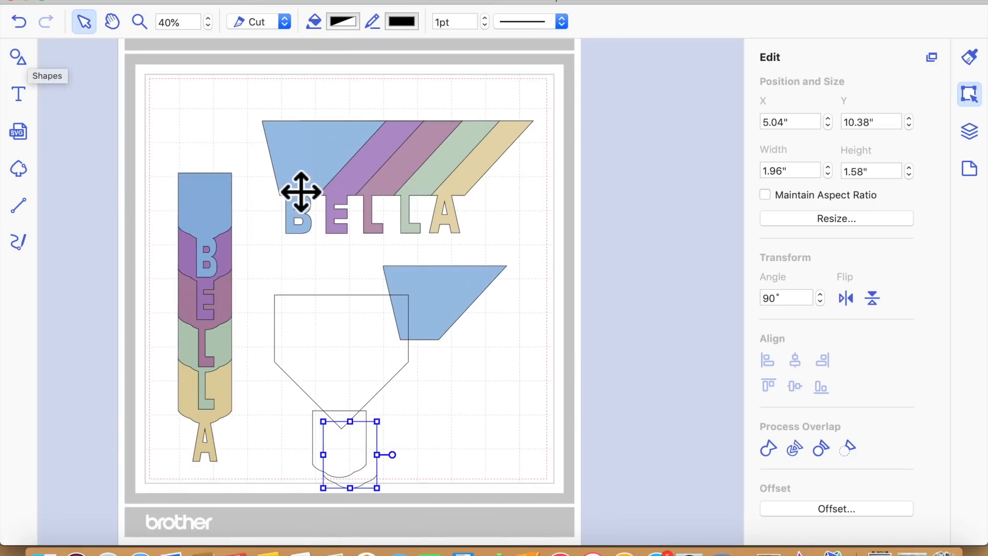
{"action": "left_click_drag", "start_coordinate": [368, 476], "coordinate": [563, 338]}
{"action": "left_click", "coordinate": [470, 459]}
- Reposition the original rounded-bottom outline under the pentagon's tip at about X 4.87 in, Y 9.98 in, keeping them overlapped
{"action": "left_click_drag", "start_coordinate": [375, 479], "coordinate": [371, 466]}
{"action": "left_click", "coordinate": [379, 392]}
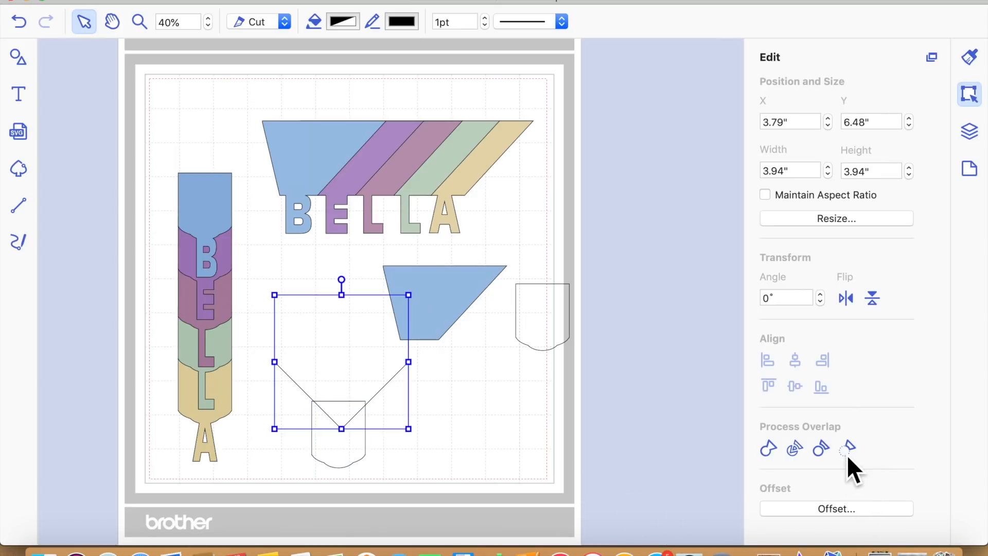
{"action": "left_click", "coordinate": [376, 471]}
{"action": "left_click", "coordinate": [361, 472]}
{"action": "left_click_drag", "start_coordinate": [361, 471], "coordinate": [367, 473]}
{"action": "left_click", "coordinate": [476, 407]}
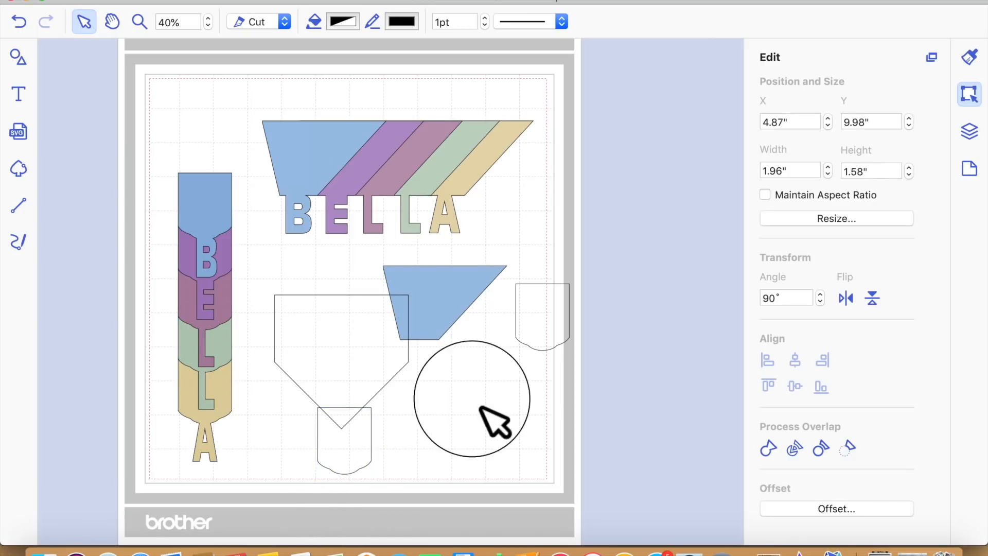
- Try subtracting the overlap with the pentagon and rounded-bottom outline both selected, and undo the result
{"action": "left_click_drag", "start_coordinate": [427, 459], "coordinate": [341, 395]}
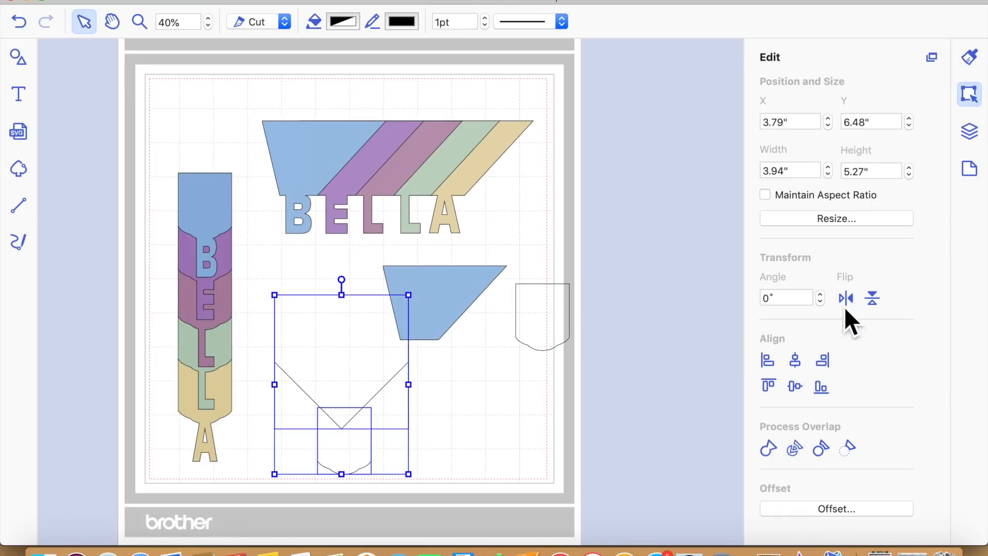
{"action": "left_click", "coordinate": [854, 456]}
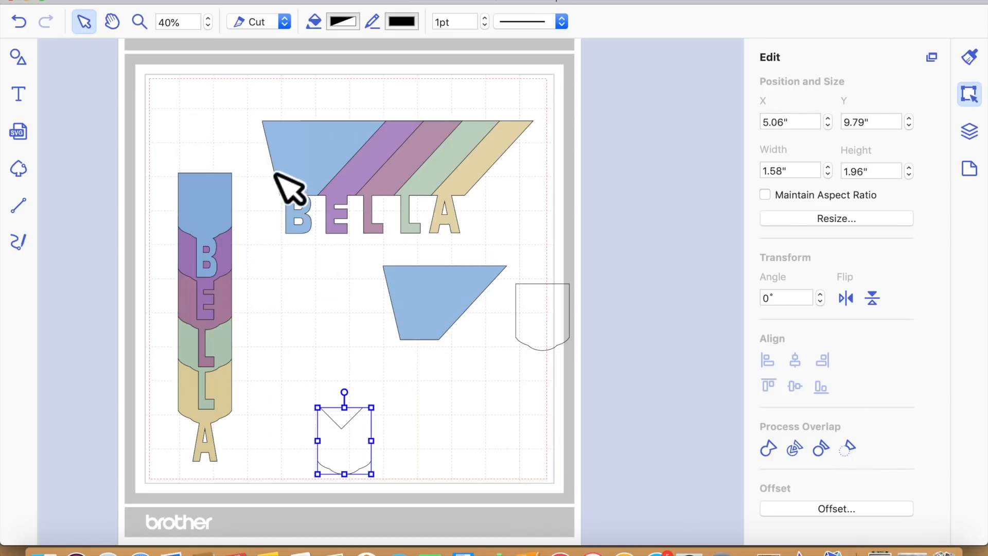
{"action": "left_click", "coordinate": [26, 24]}
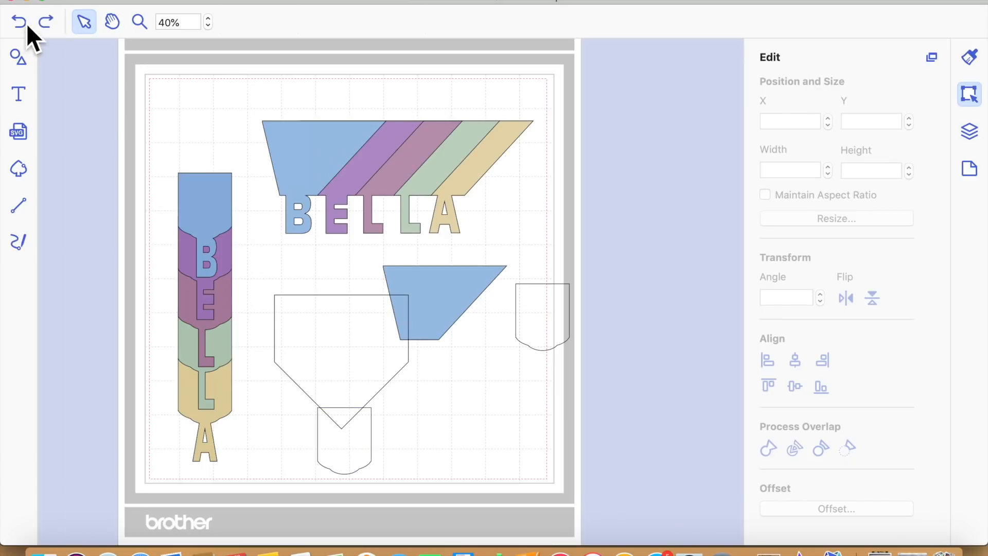
- Bring the rounded-bottom outline in front of the pentagon and verify the stacking order where they overlap
{"action": "left_click", "coordinate": [364, 431]}
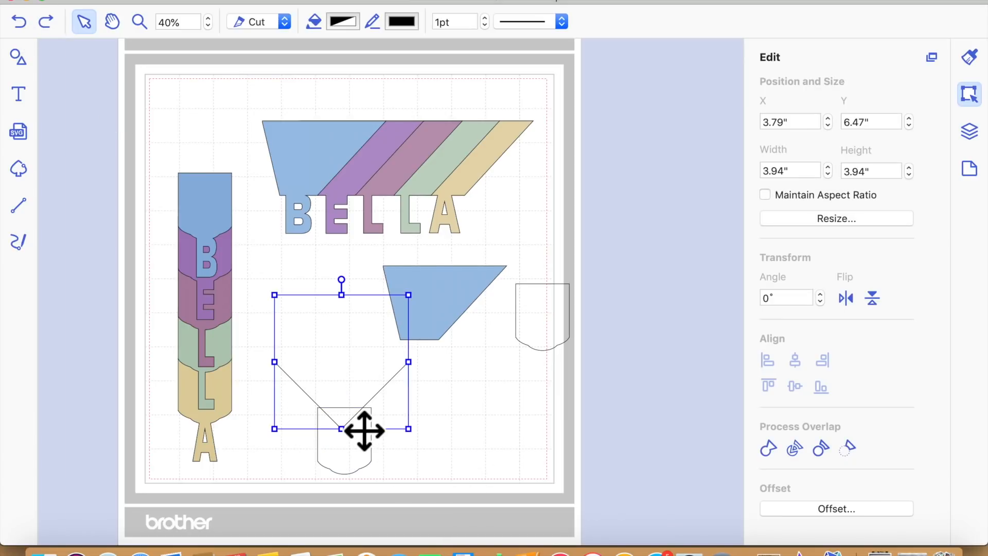
{"action": "left_click", "coordinate": [360, 458]}
{"action": "right_click", "coordinate": [360, 458]}
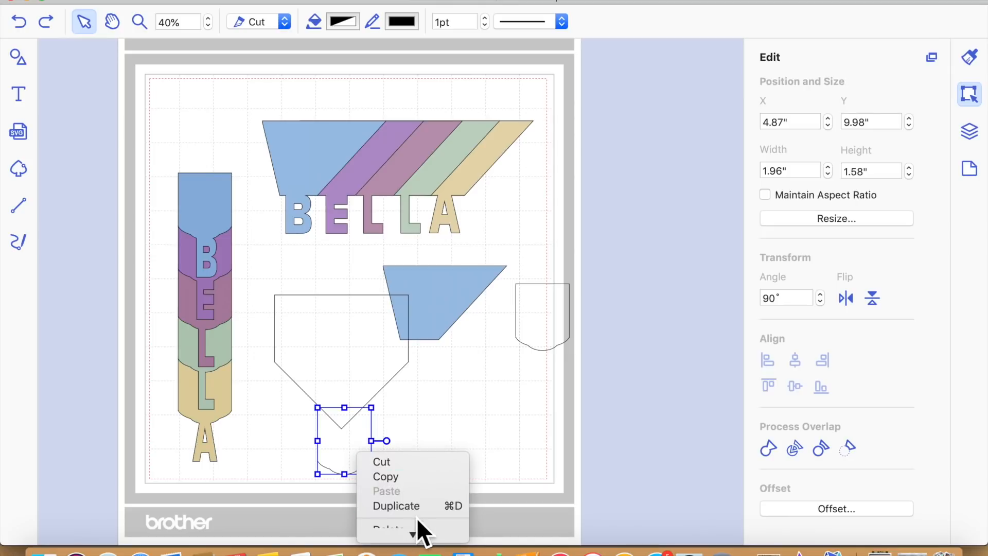
{"action": "mouse_move", "coordinate": [420, 535]}
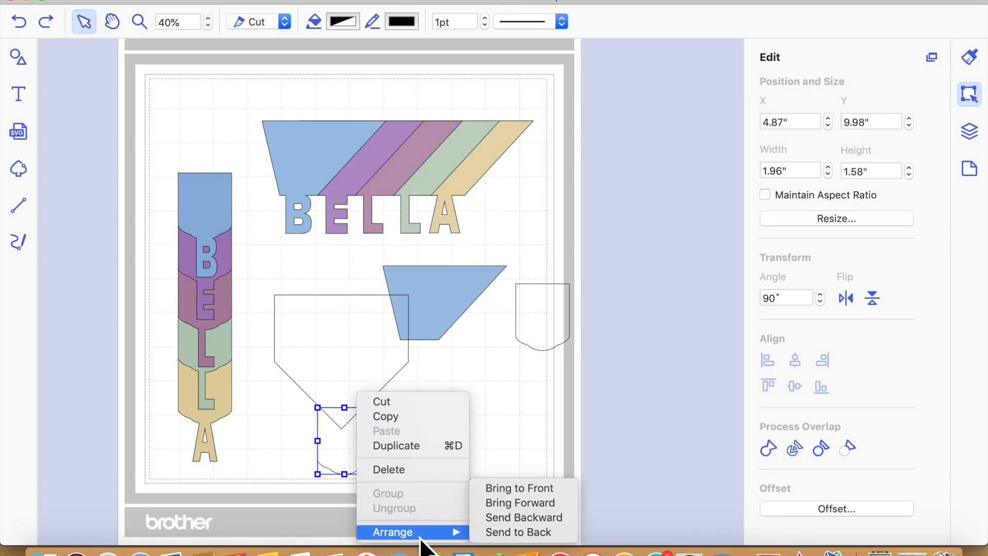
{"action": "left_click", "coordinate": [554, 487]}
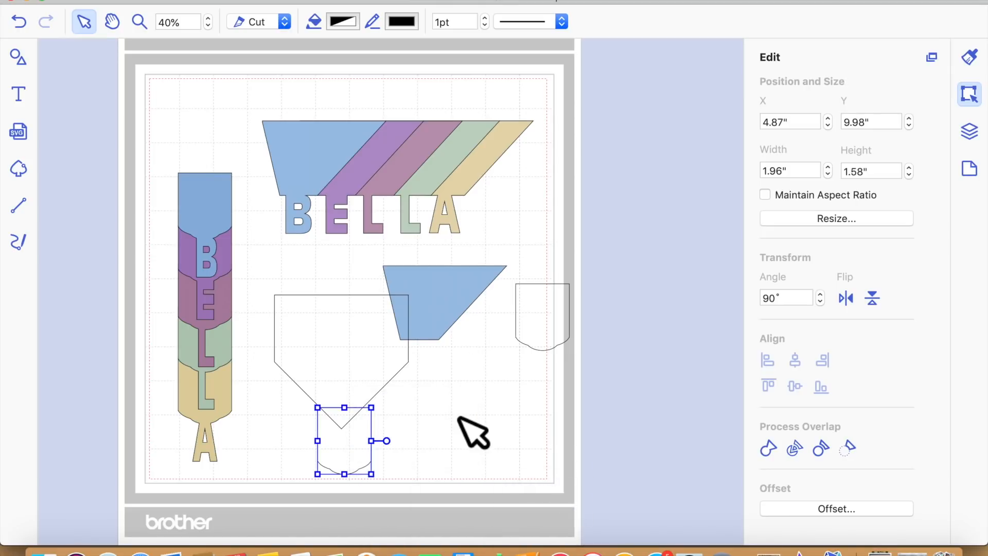
{"action": "left_click", "coordinate": [459, 417]}
{"action": "left_click", "coordinate": [359, 430]}
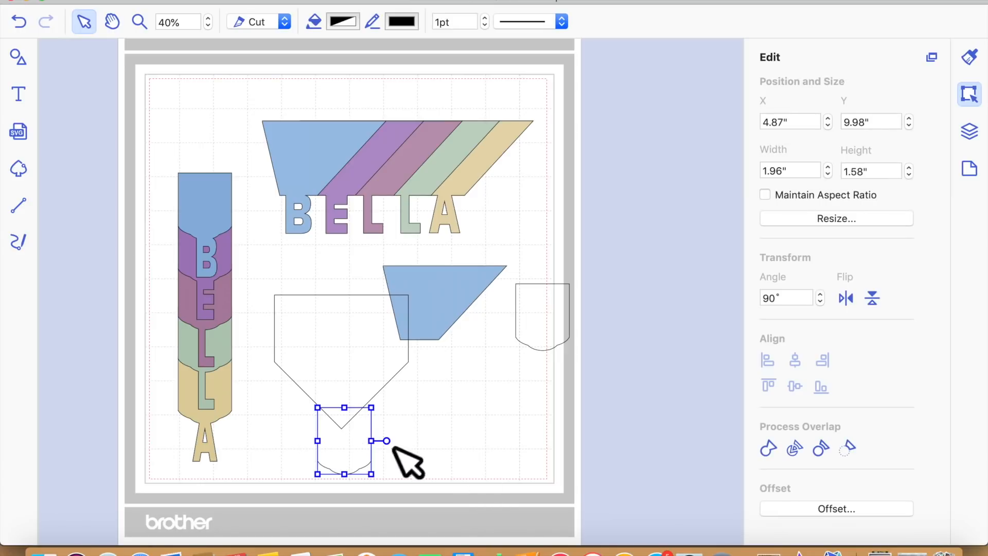
{"action": "left_click", "coordinate": [474, 430]}
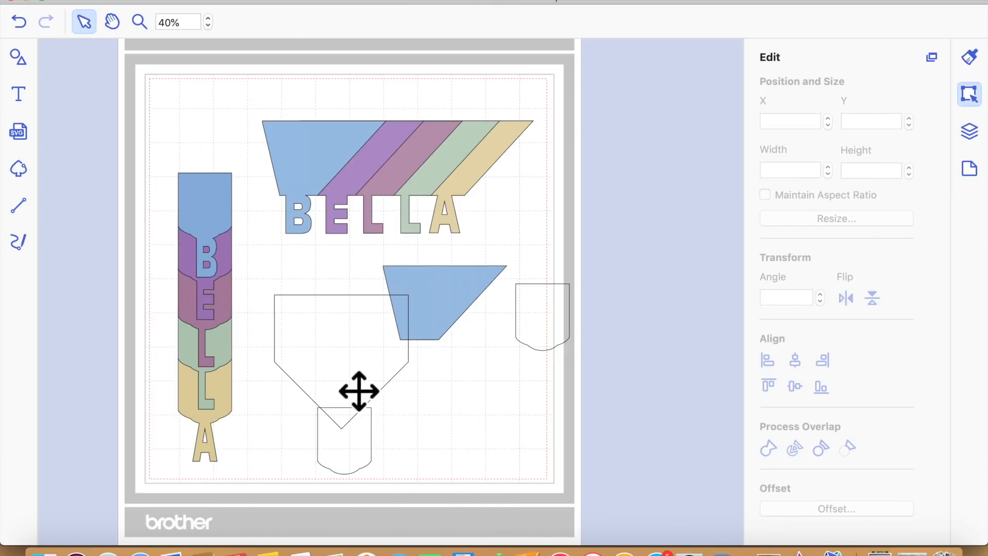
{"action": "left_click", "coordinate": [359, 391]}
{"action": "left_click", "coordinate": [477, 463]}
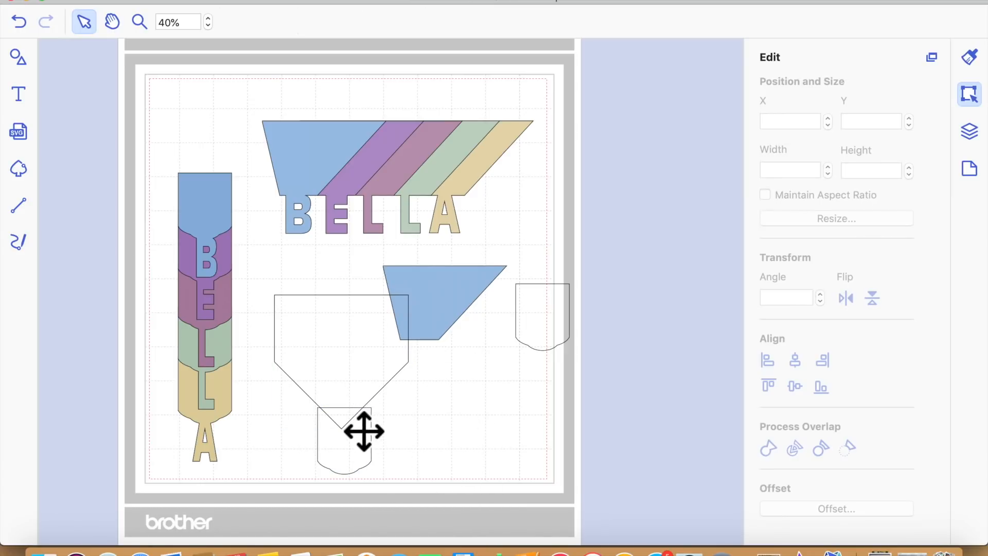
{"action": "left_click", "coordinate": [364, 431]}
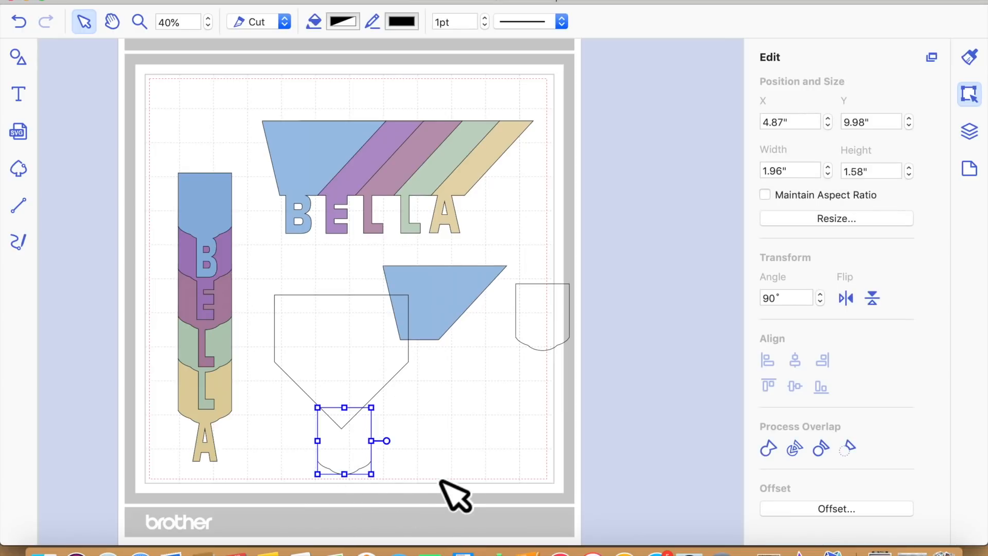
- Center the rounded-bottom outline horizontally with the pentagon and subtract it from the pentagon's tip
{"action": "left_click_drag", "start_coordinate": [432, 504], "coordinate": [312, 396]}
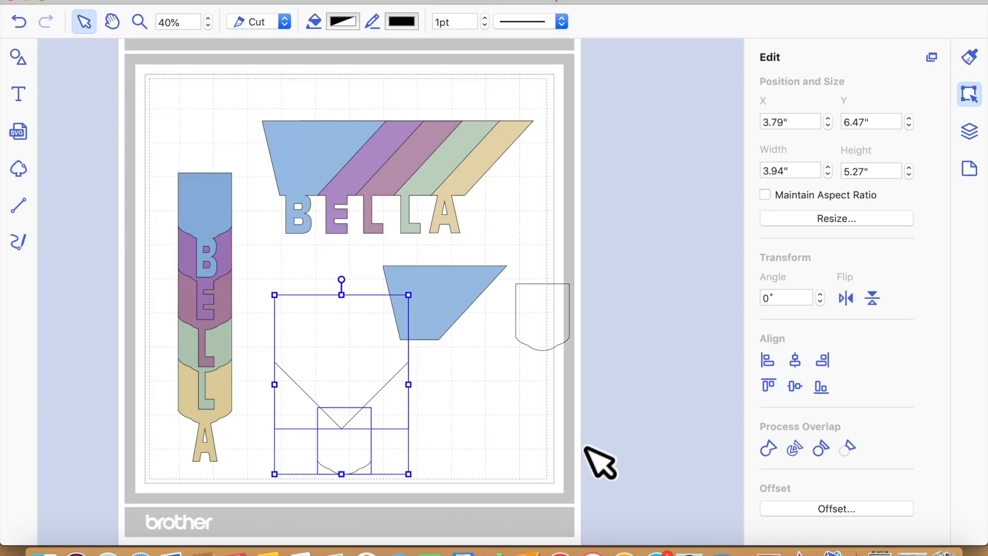
{"action": "left_click", "coordinate": [796, 362]}
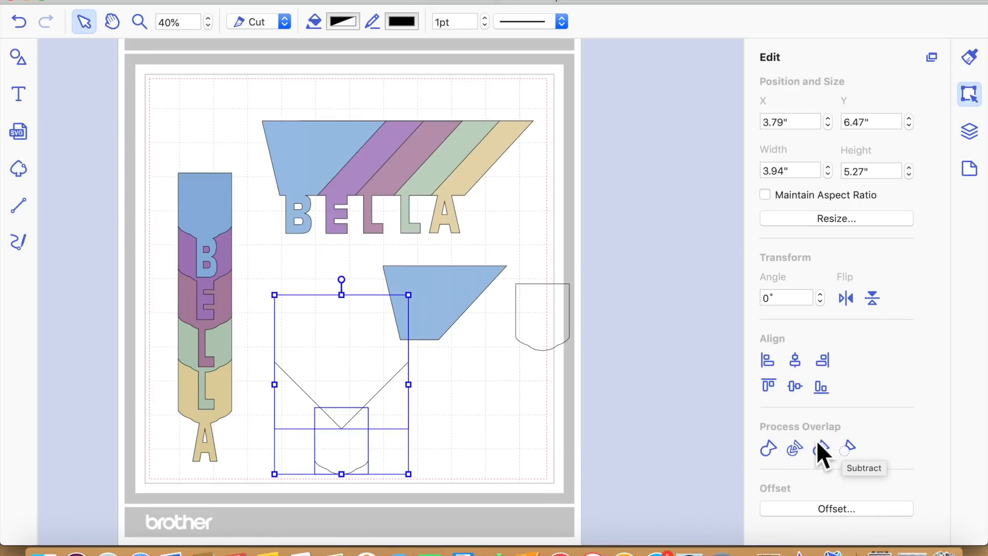
{"action": "left_click", "coordinate": [855, 447]}
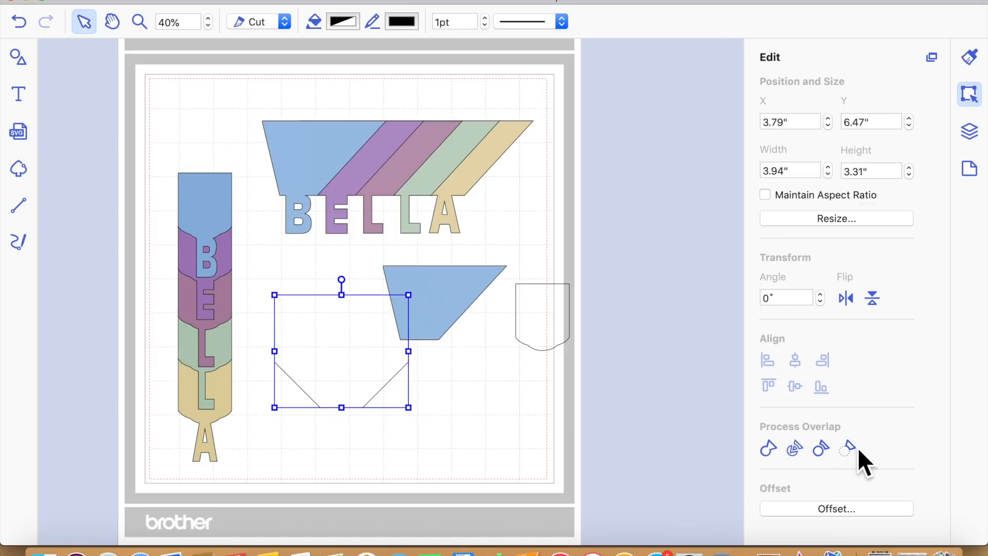
- Shrink the trimmed pentagon to about 2.54 in wide by 2.14 in high and place it at about X 3.57 in, Y 6.81 in
{"action": "left_click_drag", "start_coordinate": [406, 388], "coordinate": [397, 439]}
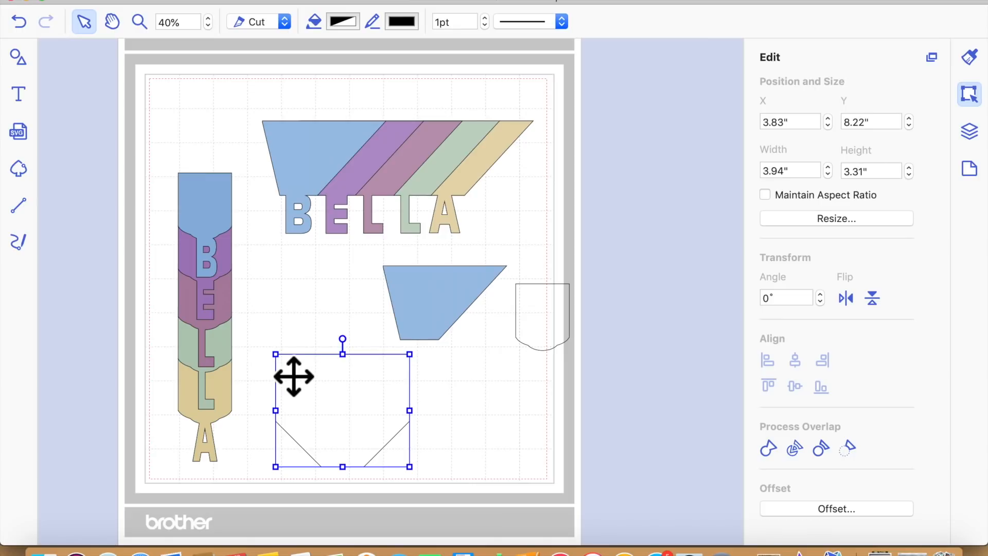
{"action": "left_click_drag", "start_coordinate": [293, 372], "coordinate": [339, 400]}
{"action": "left_click", "coordinate": [426, 473]}
{"action": "left_click_drag", "start_coordinate": [393, 453], "coordinate": [340, 368]}
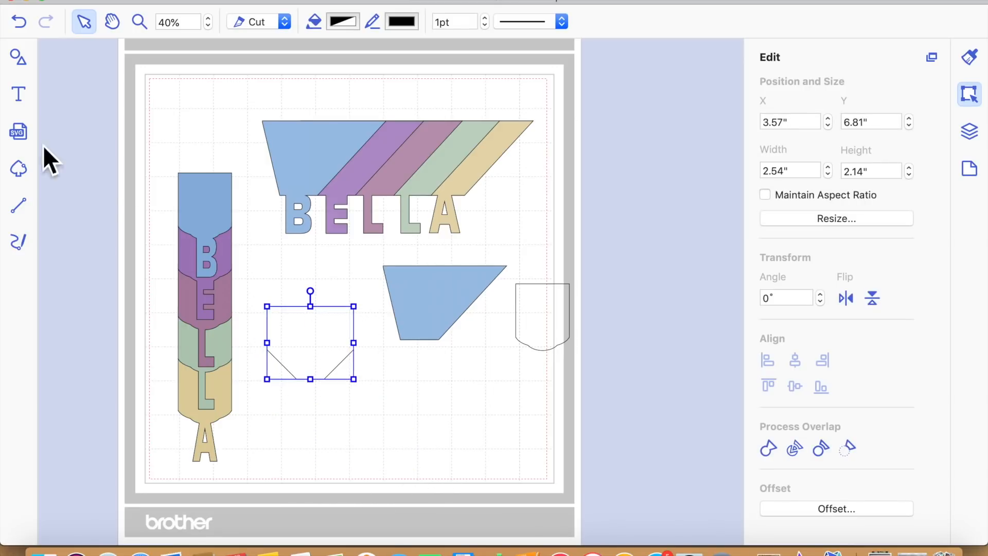
{"action": "left_click", "coordinate": [25, 92]}
{"action": "left_click", "coordinate": [343, 365]}
{"action": "left_click", "coordinate": [384, 392]}
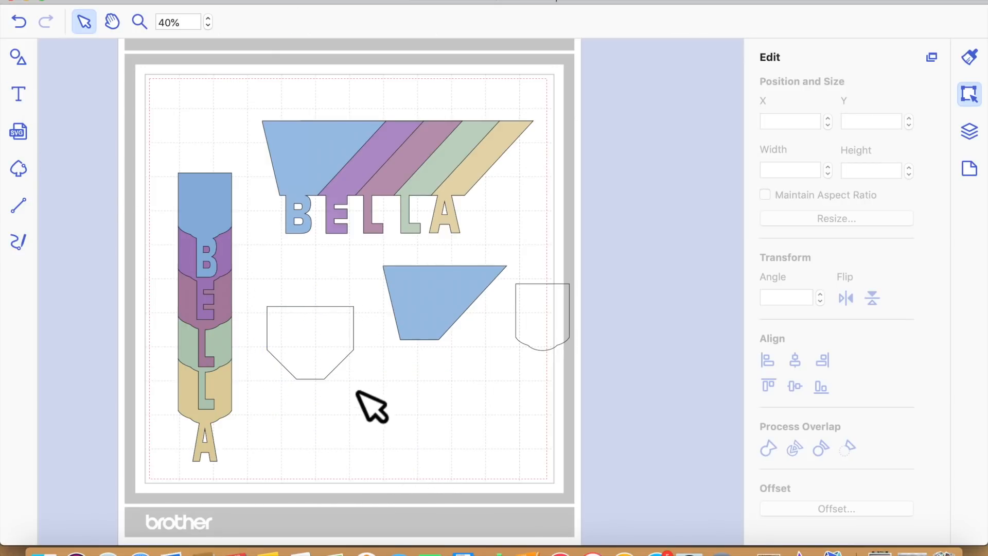
- Paste two copies of the trimmed pentagon, placed at about X 8.66, Y 8.23 in and X 5.96, Y 8.74 in
{"action": "left_click", "coordinate": [330, 368]}
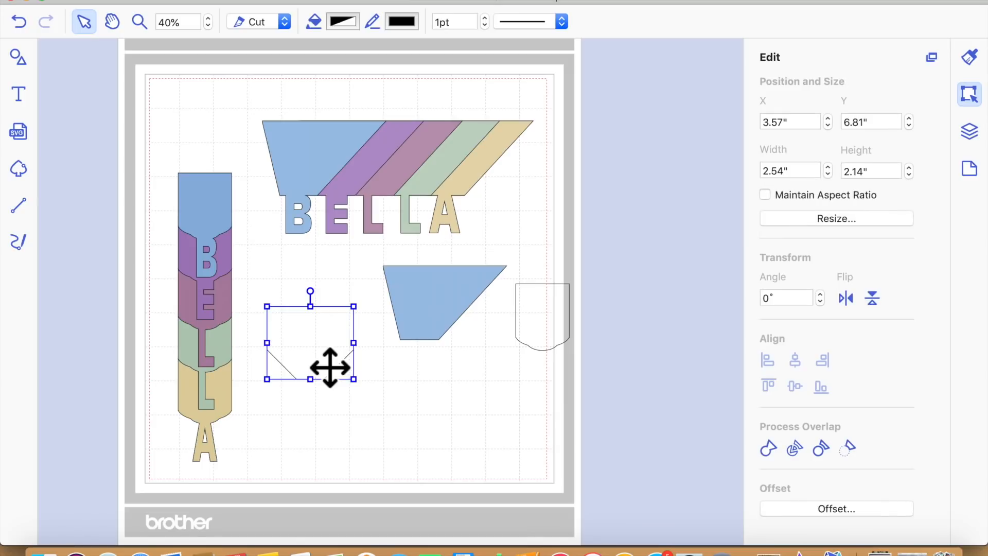
{"action": "key", "text": "super+v"}
{"action": "key", "text": "super+v"}
{"action": "left_click_drag", "start_coordinate": [347, 394], "coordinate": [499, 421]}
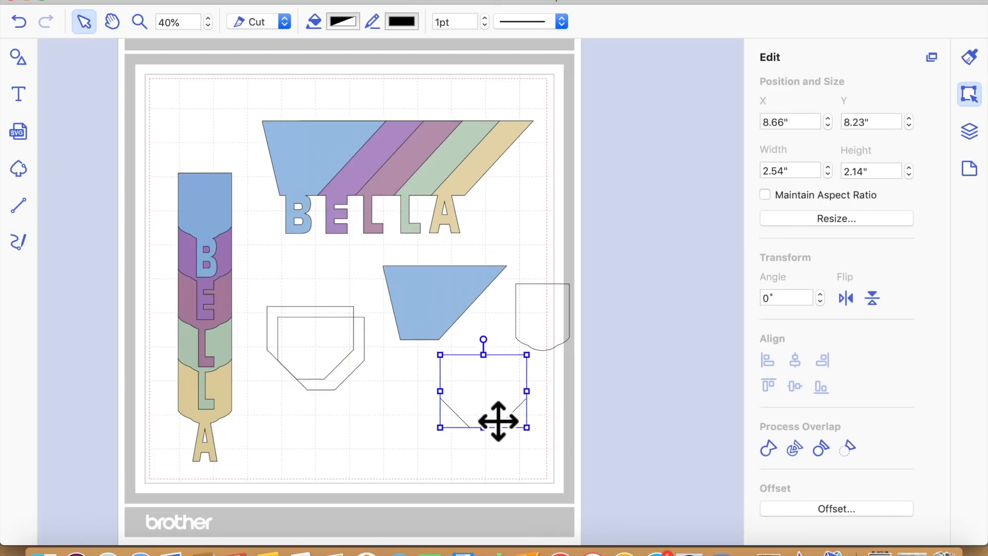
{"action": "left_click_drag", "start_coordinate": [331, 386], "coordinate": [401, 440]}
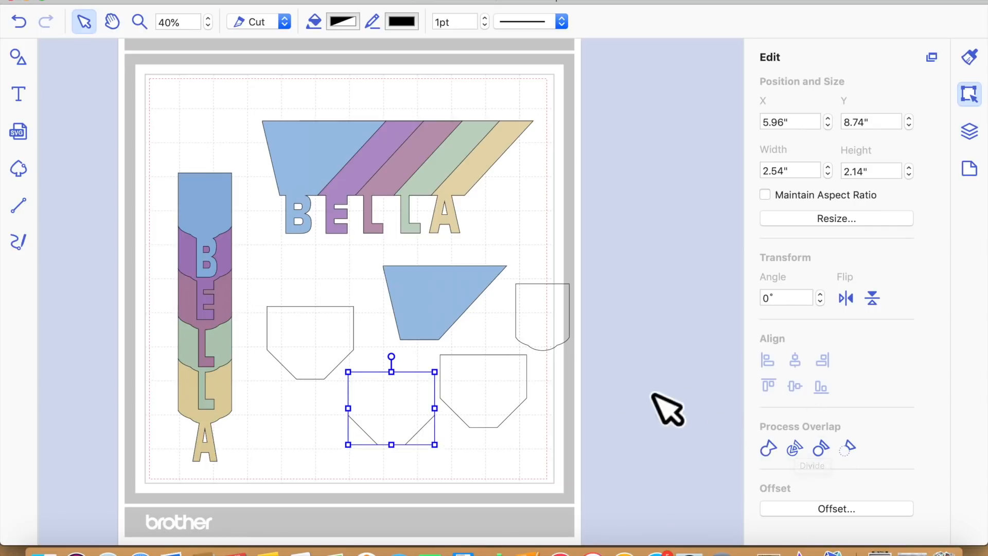
{"action": "left_click", "coordinate": [23, 97]}
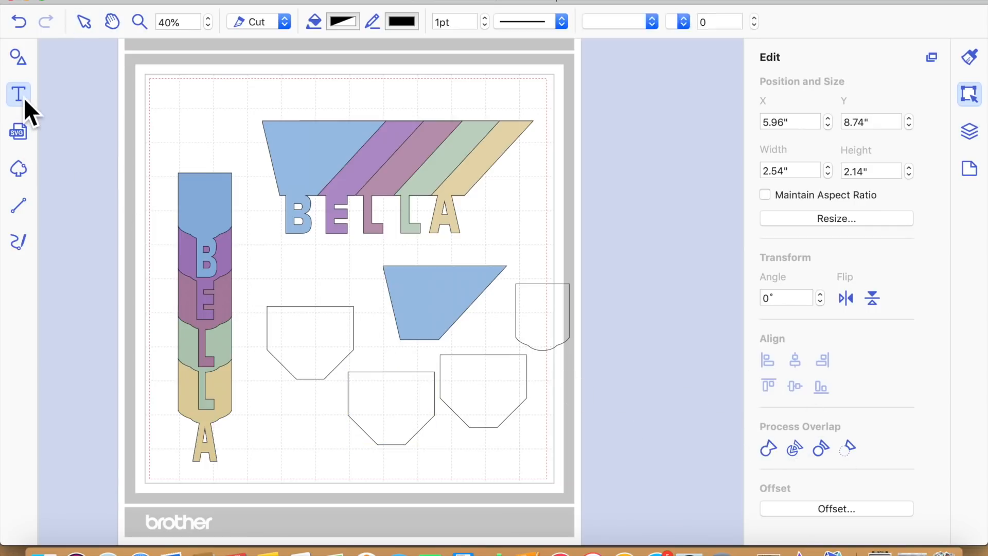
{"action": "left_click", "coordinate": [268, 276]}
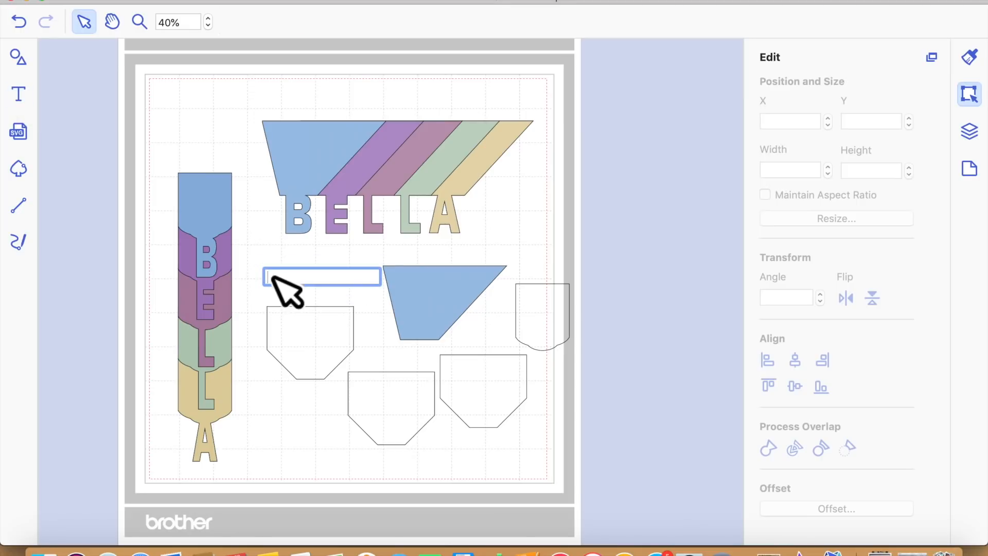
{"action": "type", "text": "MUM"}
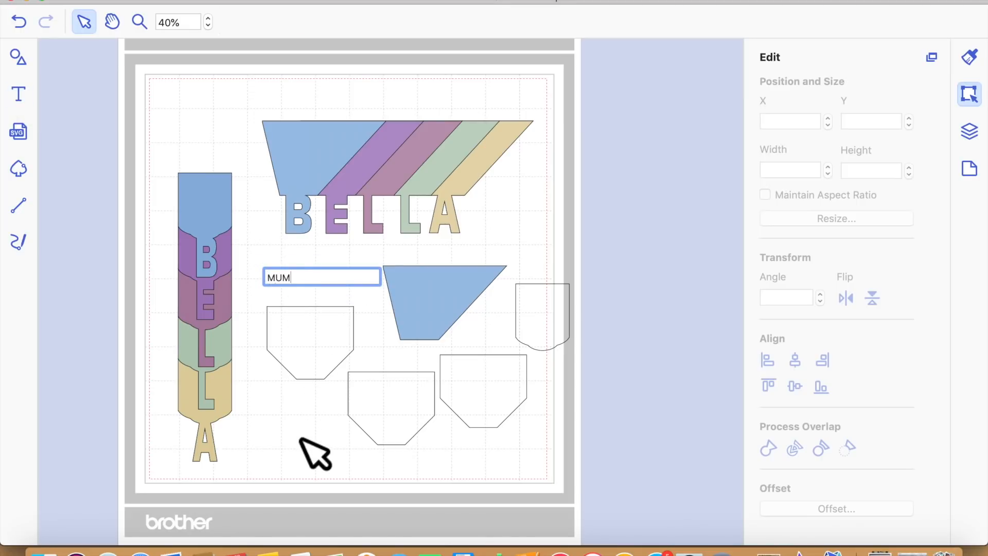
{"action": "key", "text": "Return"}
{"action": "key", "text": "Delete"}
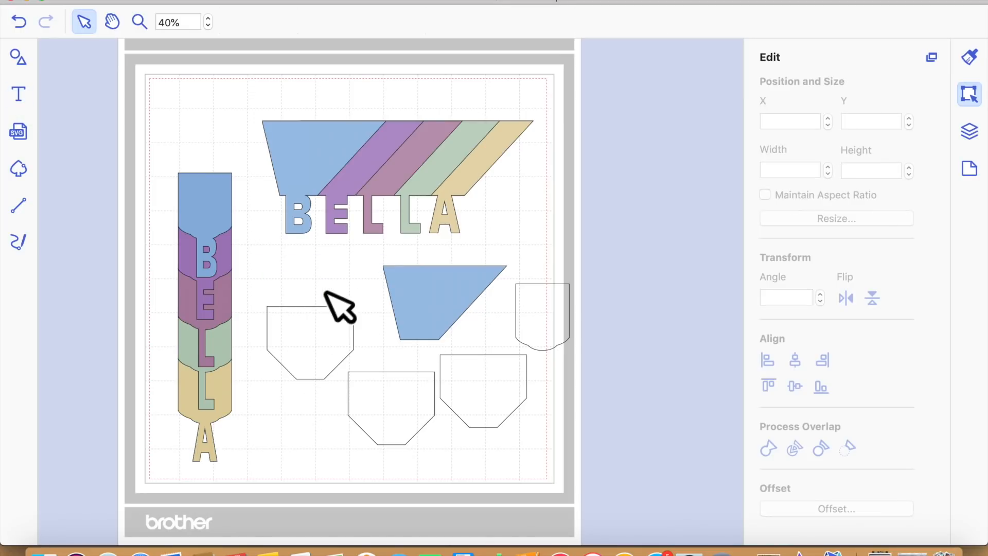
- Add the text DAD above the pentagons and enlarge it to about 3.34 in wide by 1.17 in high
{"action": "left_click", "coordinate": [21, 95]}
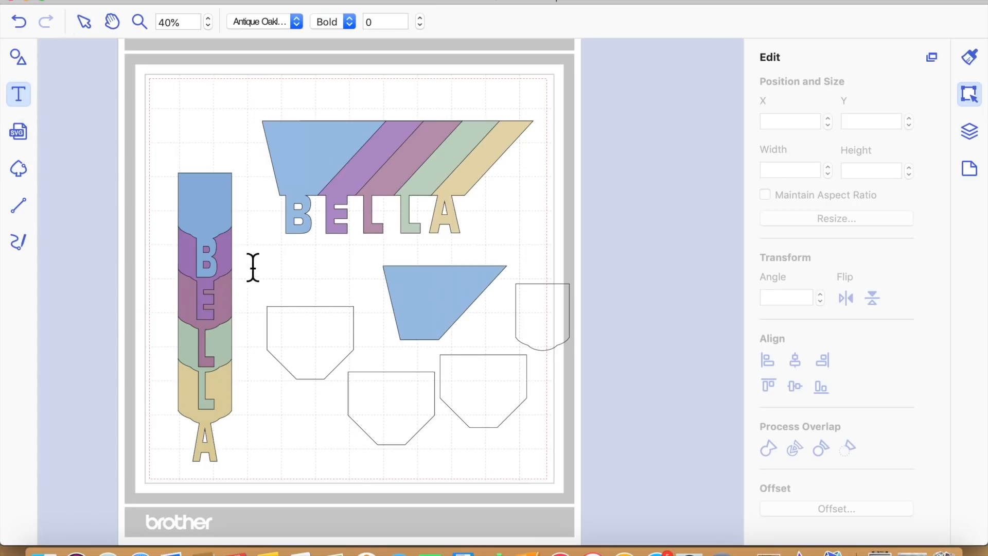
{"action": "left_click", "coordinate": [280, 277]}
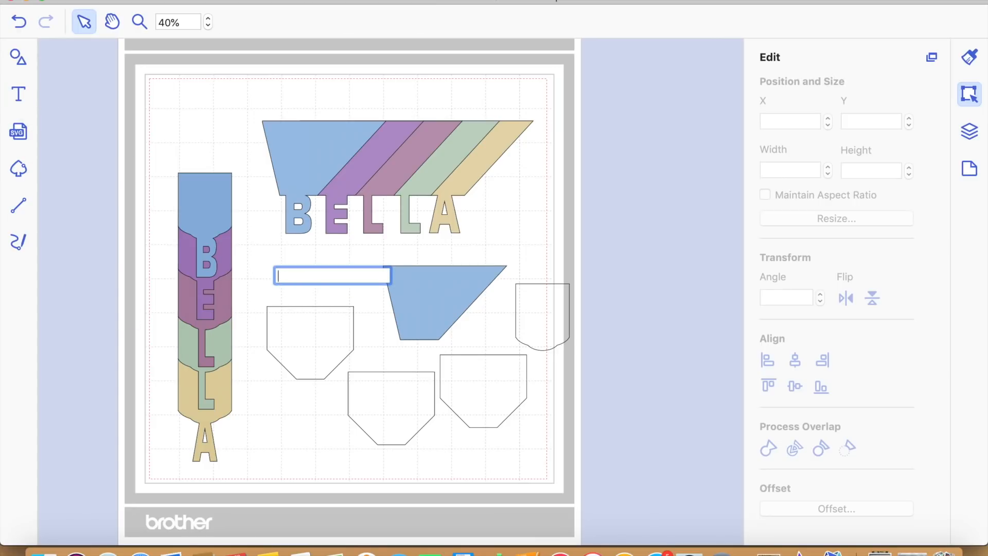
{"action": "left_click", "coordinate": [335, 472]}
{"action": "double_click", "coordinate": [336, 291]}
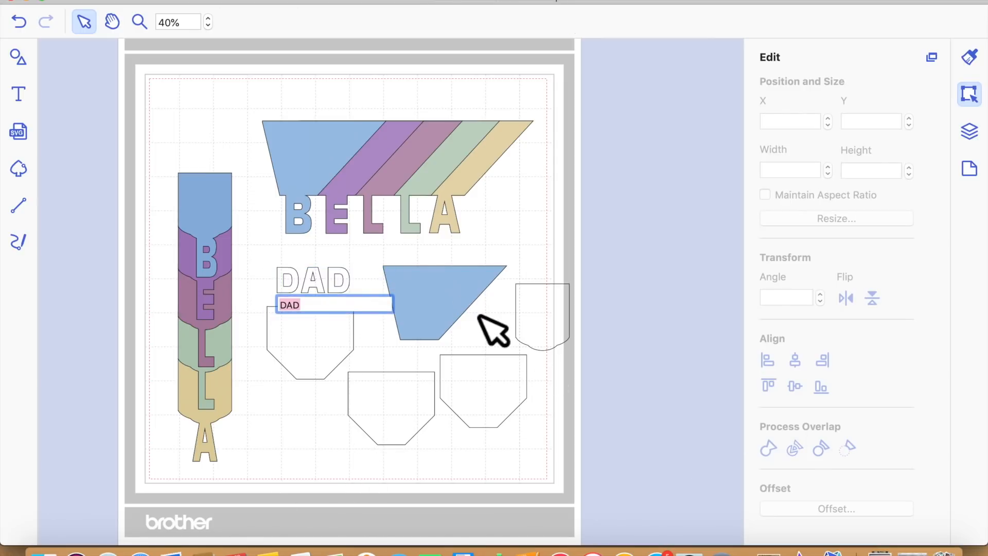
{"action": "left_click", "coordinate": [346, 300]}
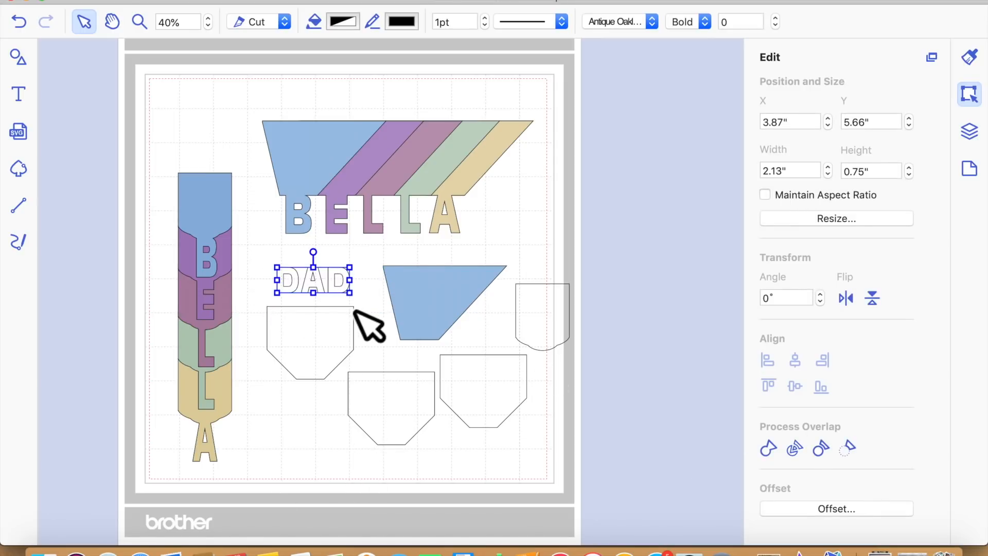
{"action": "left_click_drag", "start_coordinate": [366, 311], "coordinate": [331, 378]}
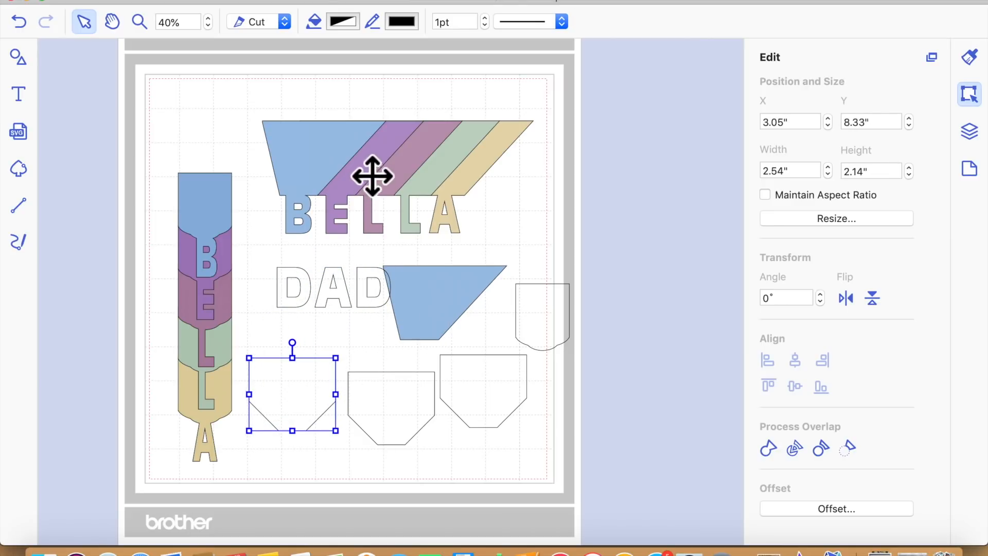
- Clear the mat's middle by moving both BELLA designs, the blue trapezoid and the rounded-bottom outline out towards the mat's edges
{"action": "left_click_drag", "start_coordinate": [227, 110], "coordinate": [418, 121]}
{"action": "left_click_drag", "start_coordinate": [229, 451], "coordinate": [170, 199]}
{"action": "left_click_drag", "start_coordinate": [453, 335], "coordinate": [553, 201]}
{"action": "left_click_drag", "start_coordinate": [563, 317], "coordinate": [652, 128]}
- Place a spare copy of the trimmed pentagon off the mat at about X 14.54, Y 1.10 in, and shift the leftmost pentagon slightly up and outward
{"action": "left_click", "coordinate": [521, 413]}
{"action": "left_click_drag", "start_coordinate": [520, 412], "coordinate": [697, 154]}
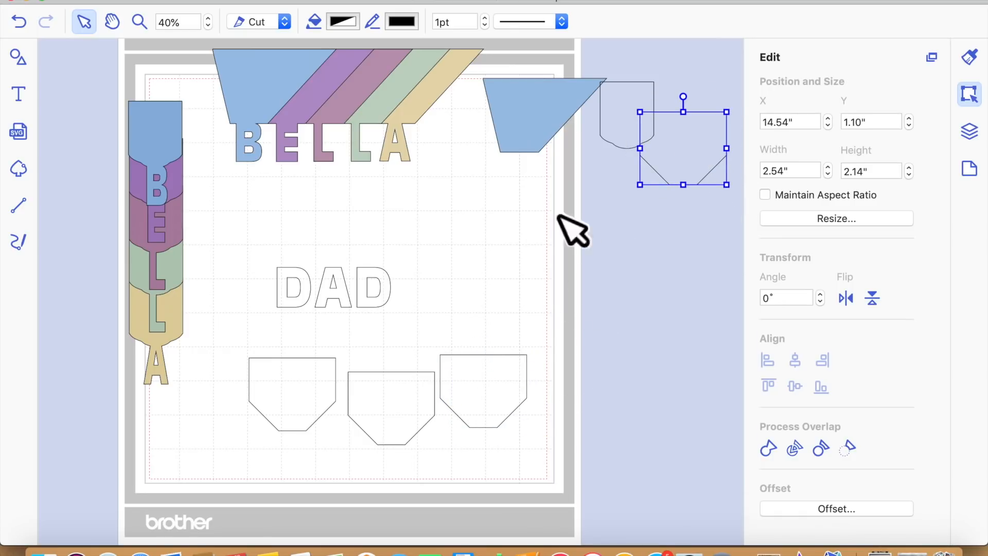
{"action": "left_click", "coordinate": [526, 177]}
{"action": "mouse_move", "coordinate": [324, 399]}
{"action": "left_mouse_down"}
{"action": "mouse_move", "coordinate": [307, 399]}
{"action": "mouse_move", "coordinate": [311, 408]}
{"action": "mouse_move", "coordinate": [311, 393]}
{"action": "left_mouse_up"}
- Divide the DAD text into separate letter shapes
{"action": "left_click", "coordinate": [356, 303]}
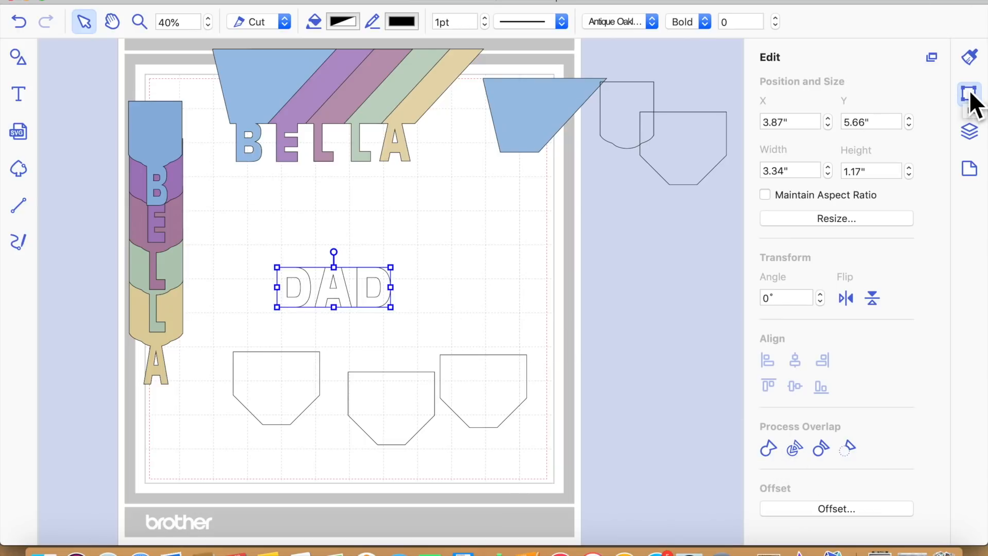
{"action": "left_click", "coordinate": [799, 456]}
{"action": "left_click", "coordinate": [497, 335]}
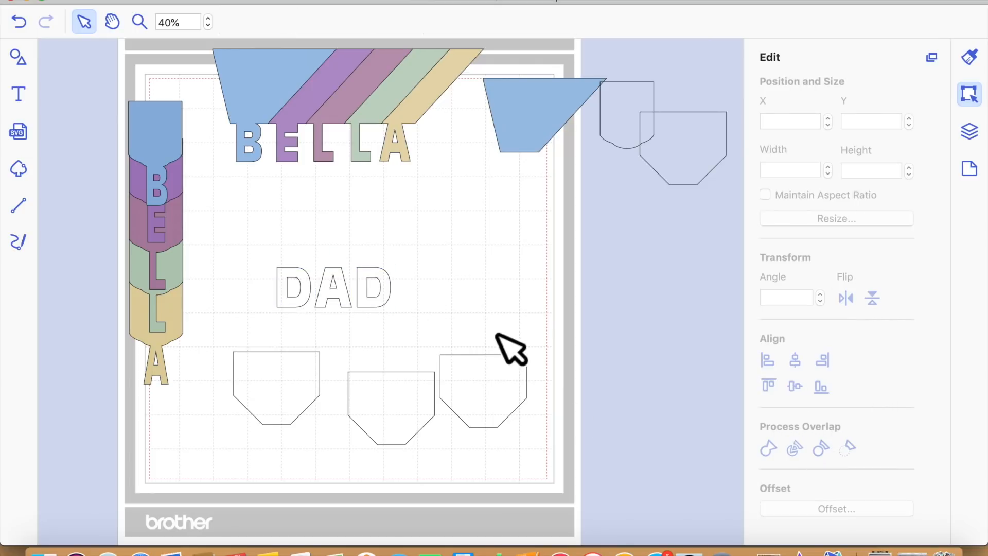
- Move the first D against the flat bottom of the leftmost pentagon, at about X 3.45 in, Y 10.29 in
{"action": "left_click", "coordinate": [288, 292]}
{"action": "left_click", "coordinate": [306, 321]}
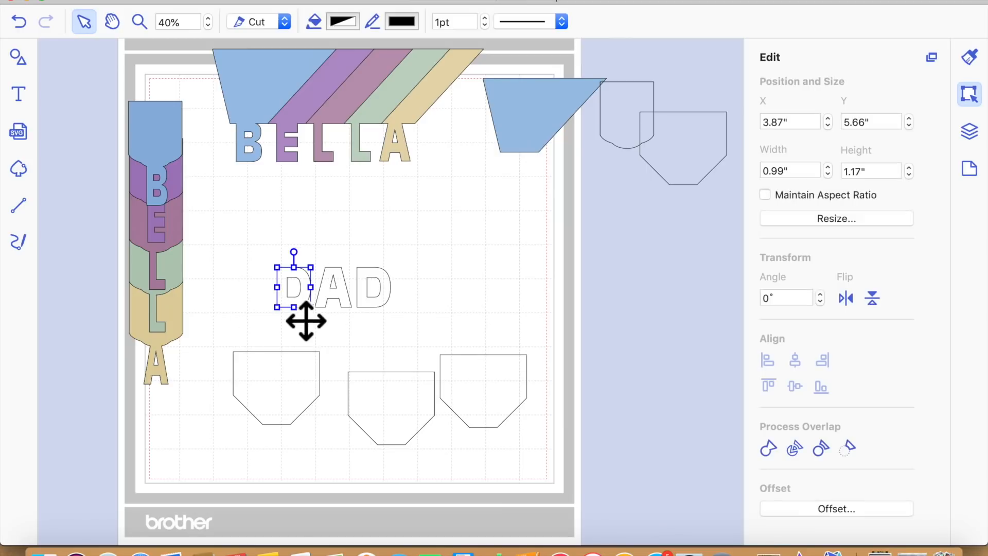
{"action": "left_click_drag", "start_coordinate": [306, 321], "coordinate": [293, 475]}
{"action": "left_click", "coordinate": [375, 483]}
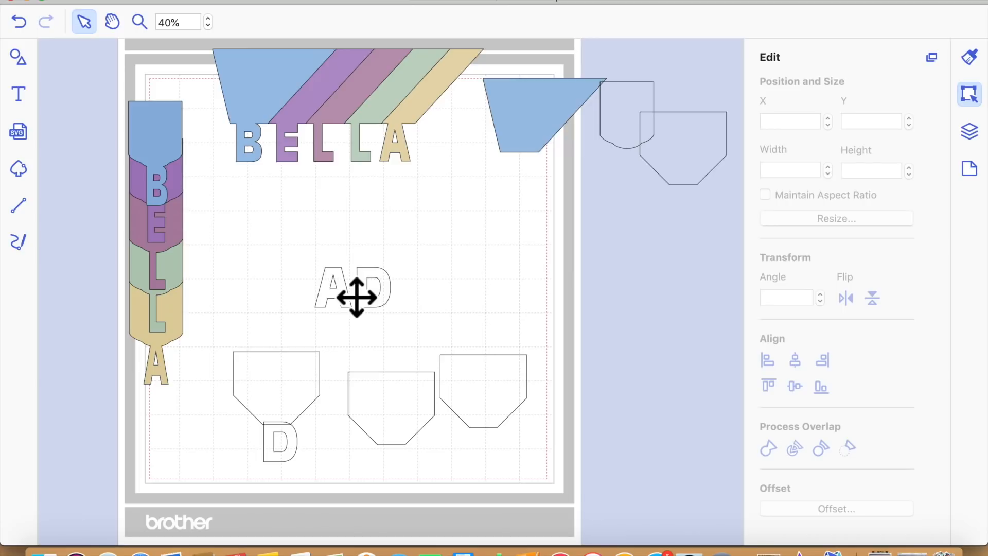
{"action": "scroll", "coordinate": [283, 287], "scroll_direction": "down", "scroll_amount": 5}
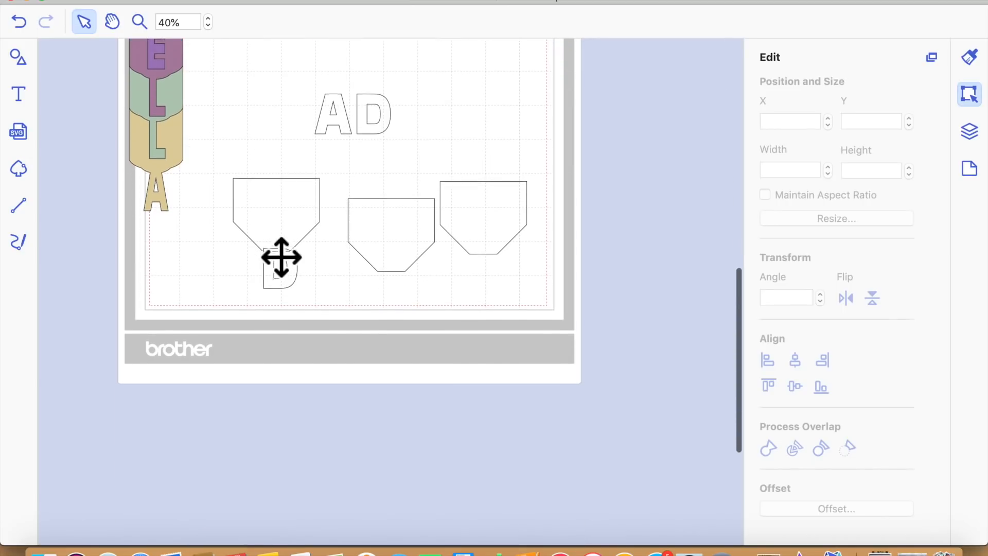
{"action": "left_click", "coordinate": [208, 18]}
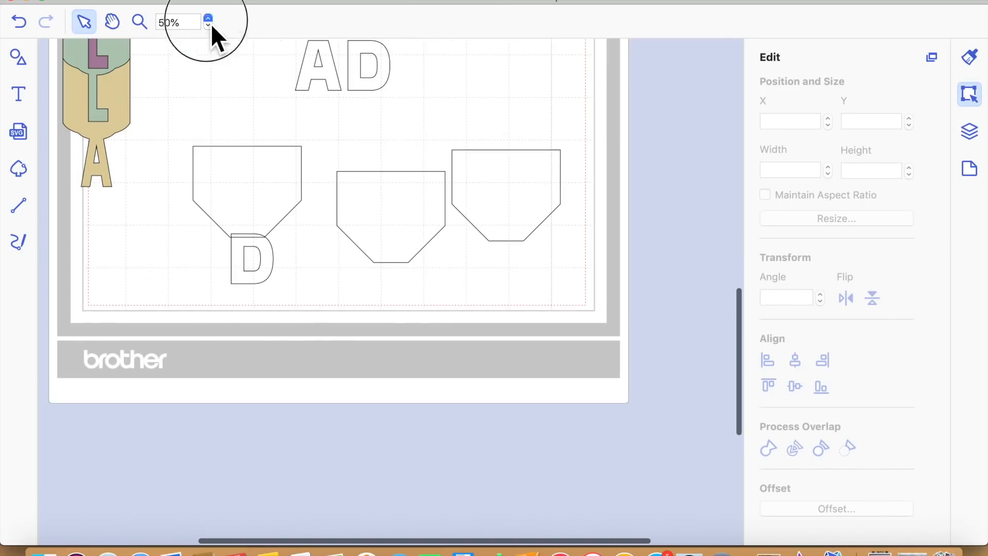
{"action": "left_click", "coordinate": [276, 286]}
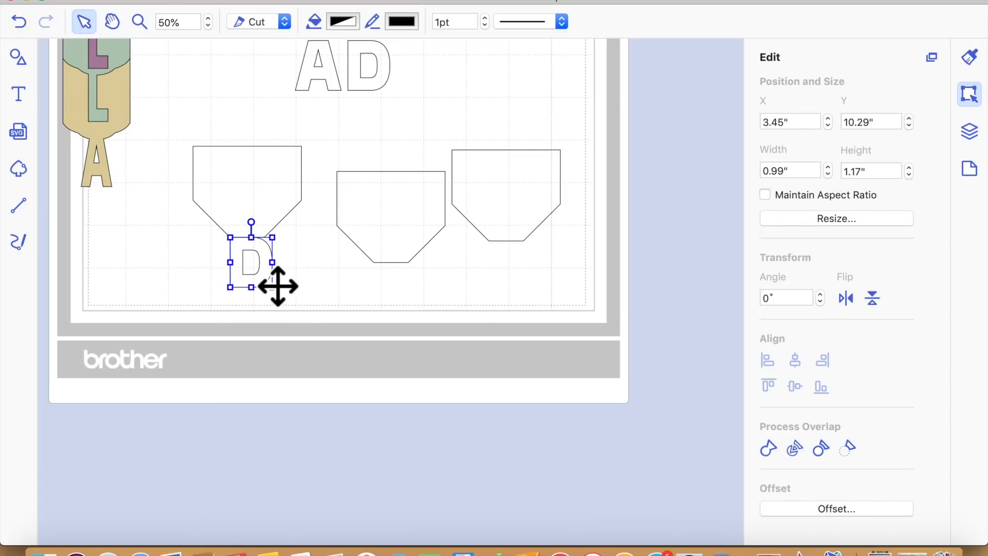
{"action": "left_click", "coordinate": [290, 271]}
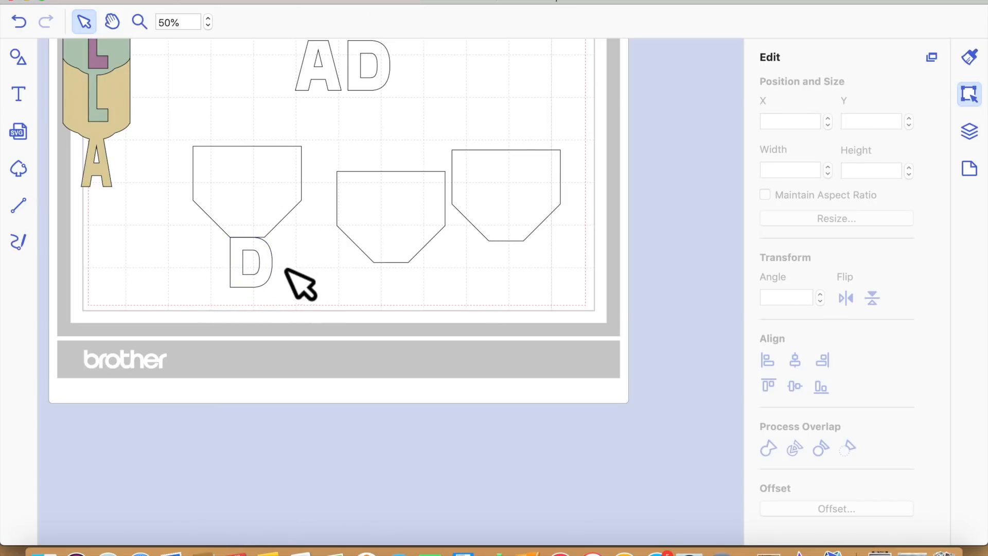
- Nudge the D to about X 3.45 in, Y 10.26 in so it slightly overlaps the leftmost pentagon, and weld the two together
{"action": "left_click", "coordinate": [285, 277]}
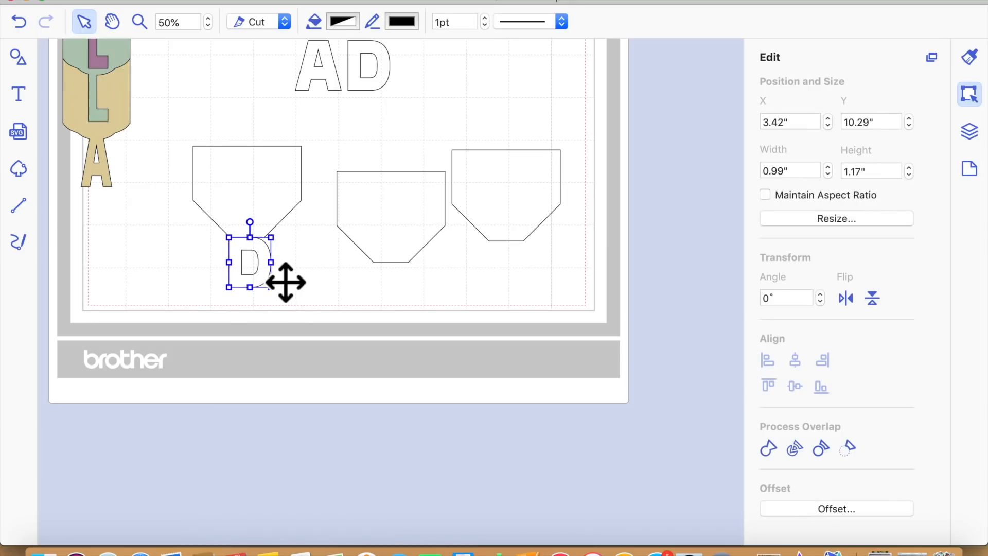
{"action": "left_click", "coordinate": [347, 267]}
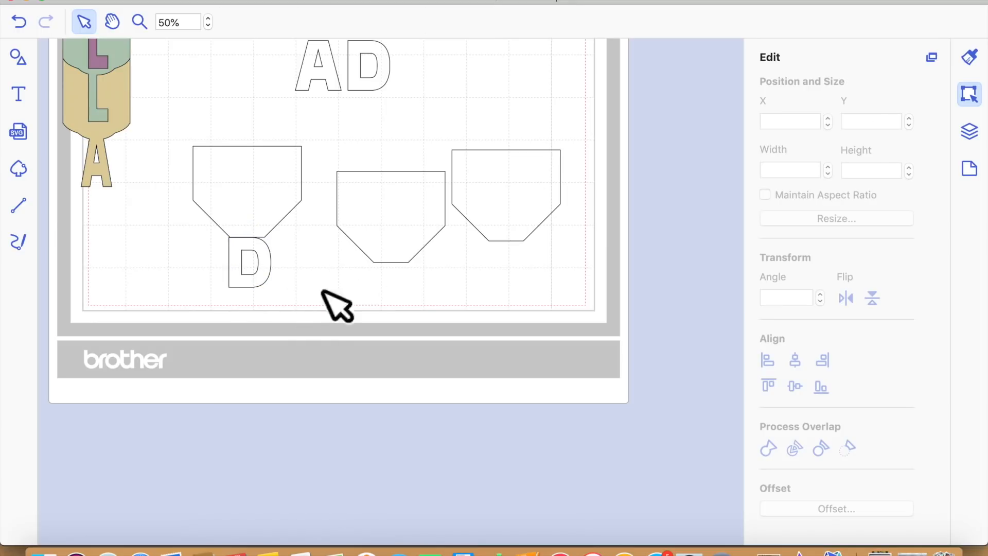
{"action": "left_click", "coordinate": [262, 294]}
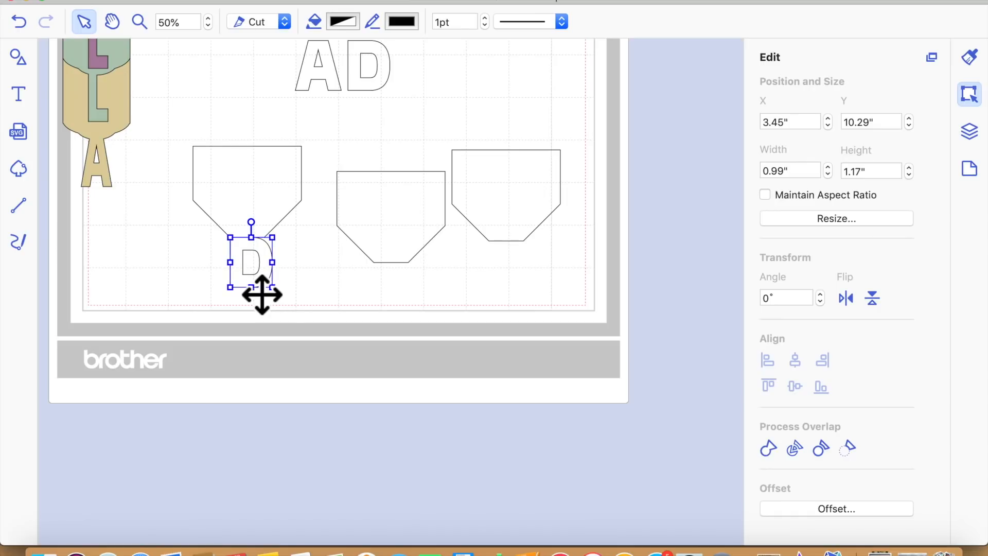
{"action": "left_click", "coordinate": [298, 282]}
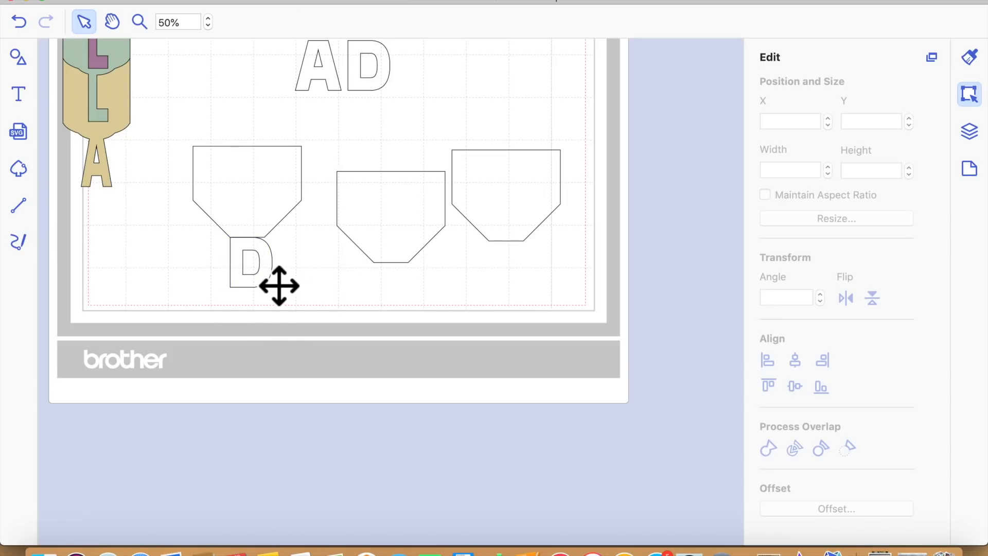
{"action": "left_click", "coordinate": [278, 286]}
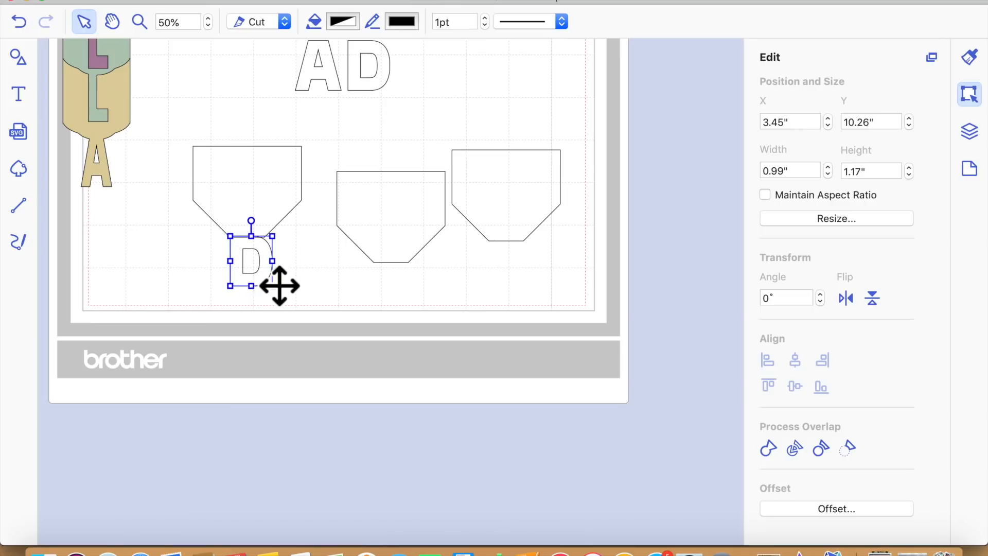
{"action": "left_click_drag", "start_coordinate": [297, 294], "coordinate": [223, 217]}
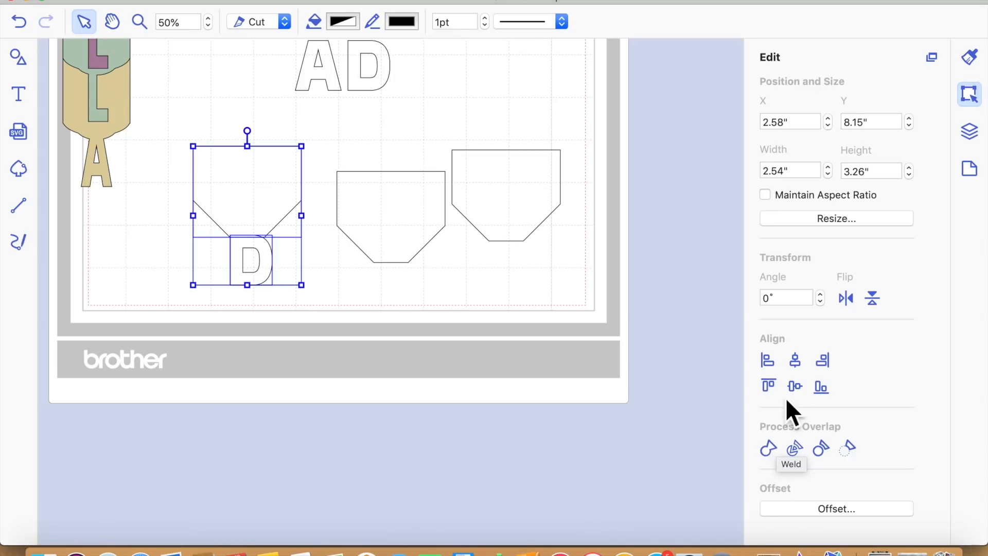
{"action": "left_click", "coordinate": [774, 450]}
- Move the letter A under the flat bottom of the middle pentagon, at about X 6.71 in, Y 10.87 in
{"action": "left_click_drag", "start_coordinate": [342, 84], "coordinate": [414, 305]}
{"action": "left_click", "coordinate": [436, 290]}
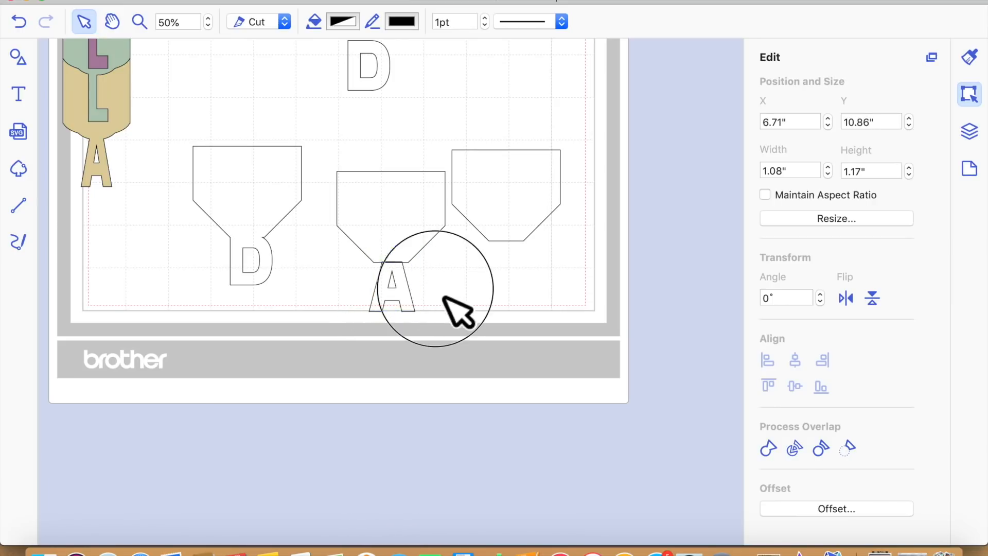
{"action": "left_click", "coordinate": [406, 294]}
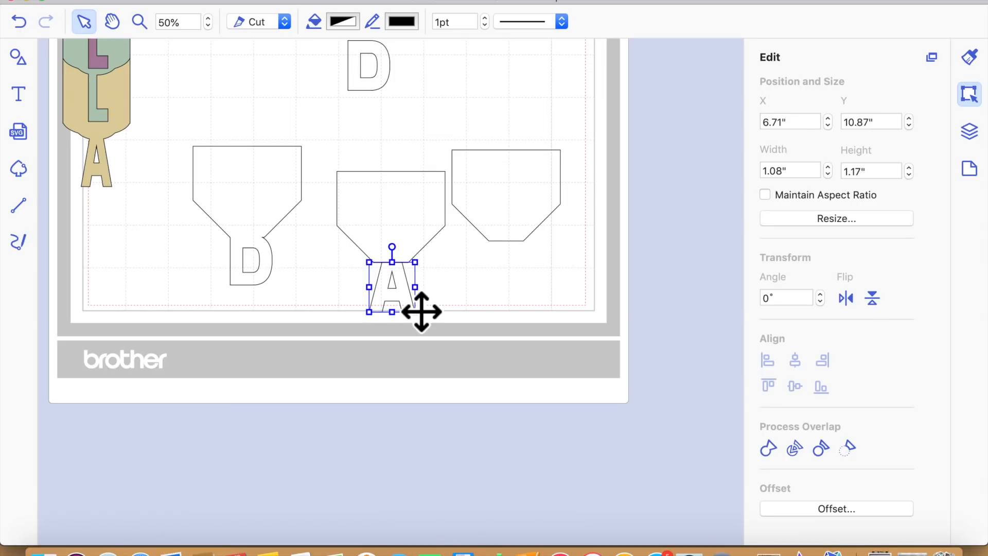
{"action": "left_click", "coordinate": [481, 298]}
- Center the A horizontally with the middle pentagon and raise it to about Y 10.82 in so they overlap
{"action": "left_click_drag", "start_coordinate": [445, 308], "coordinate": [374, 249]}
{"action": "left_click", "coordinate": [801, 362]}
{"action": "left_click", "coordinate": [600, 380]}
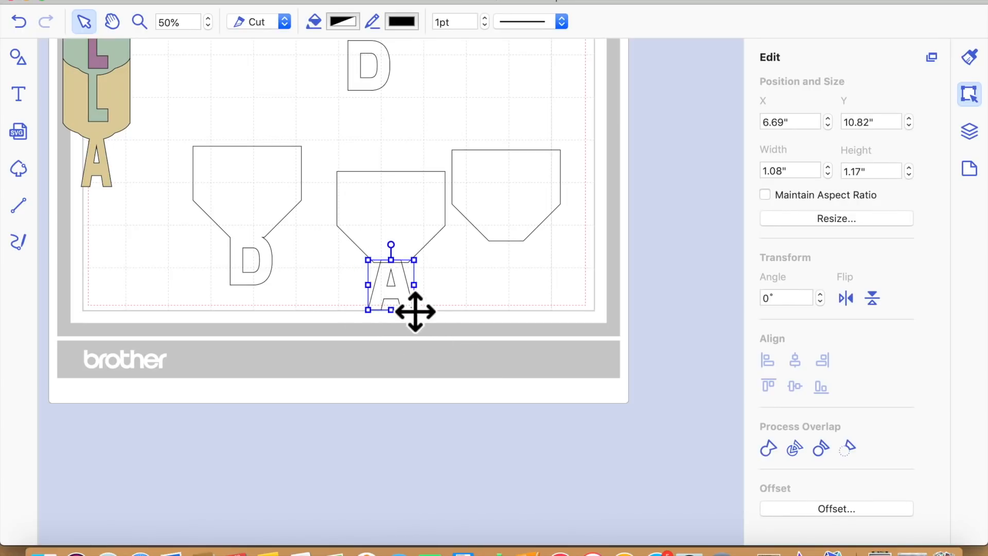
- Weld the letter A to the middle pentagon
{"action": "left_click", "coordinate": [536, 338]}
{"action": "left_click_drag", "start_coordinate": [501, 335], "coordinate": [368, 263]}
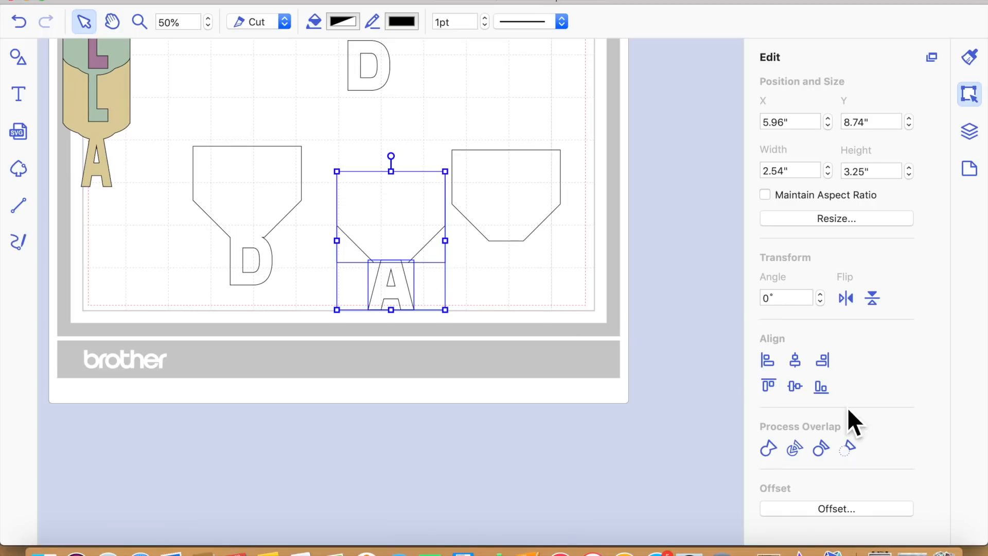
{"action": "left_click", "coordinate": [768, 450]}
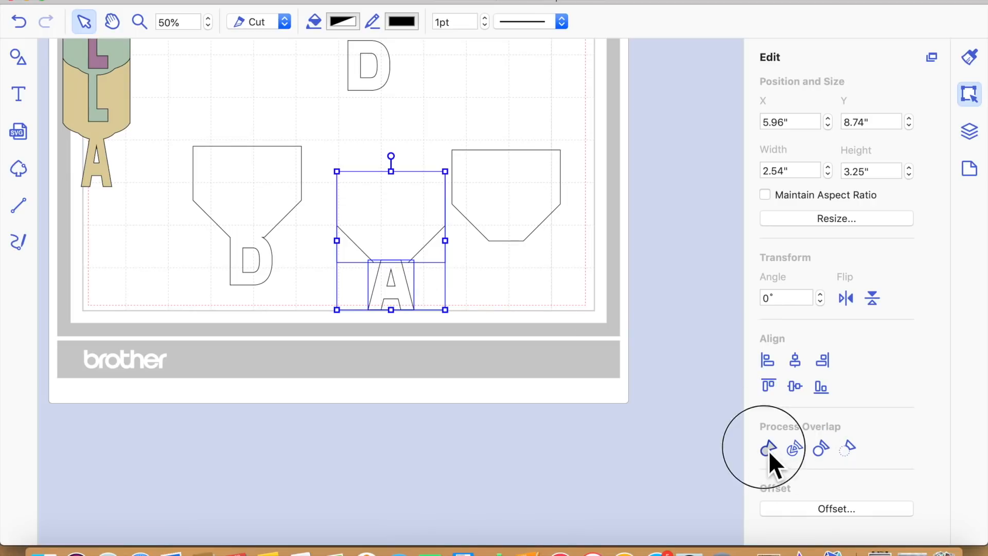
- Delete the third pentagon without a letter and the loose letter D
{"action": "left_click_drag", "start_coordinate": [397, 98], "coordinate": [536, 315]}
{"action": "left_click", "coordinate": [535, 241]}
{"action": "key", "text": "Delete"}
{"action": "left_click", "coordinate": [515, 289]}
{"action": "key", "text": "Delete"}
- Duplicate the welded D shape, place the copy at about X 8.59 in, Y 8.14 in, and move the A shape to about X 5.48 in, Y 8.02 in
{"action": "left_click", "coordinate": [272, 217]}
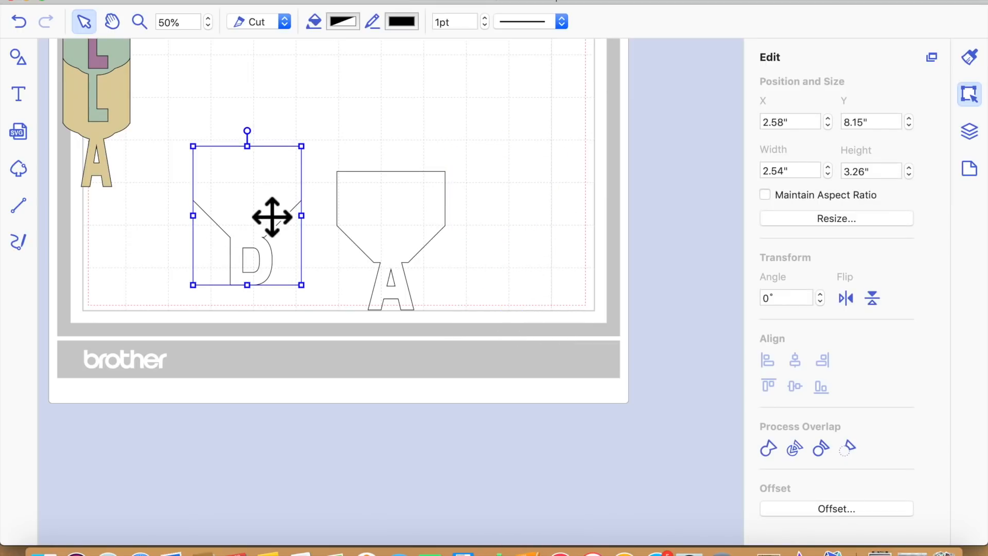
{"action": "key", "text": "super+d"}
{"action": "left_click_drag", "start_coordinate": [264, 209], "coordinate": [551, 221]}
{"action": "left_click_drag", "start_coordinate": [425, 221], "coordinate": [408, 194]}
{"action": "left_click_drag", "start_coordinate": [542, 214], "coordinate": [468, 207]}
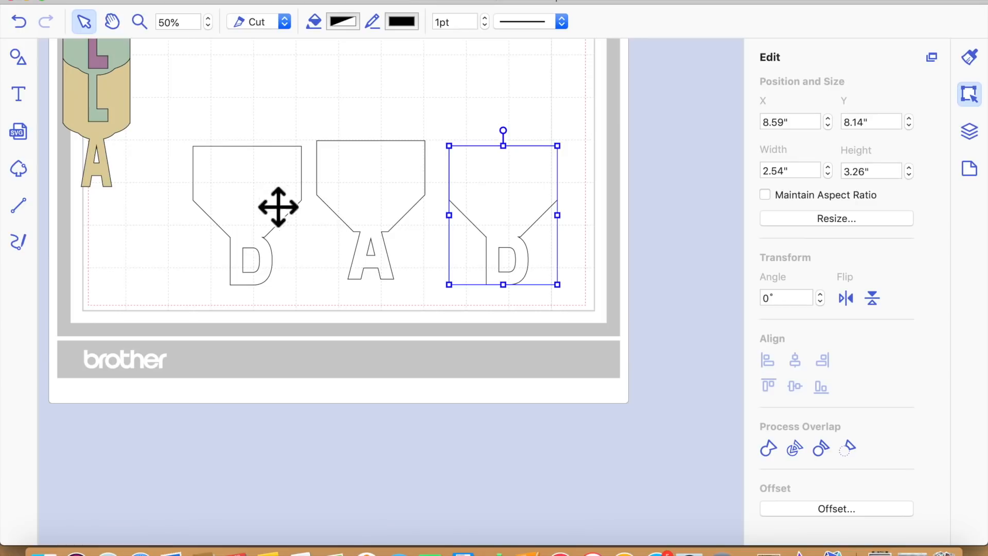
{"action": "right_click", "coordinate": [485, 203]}
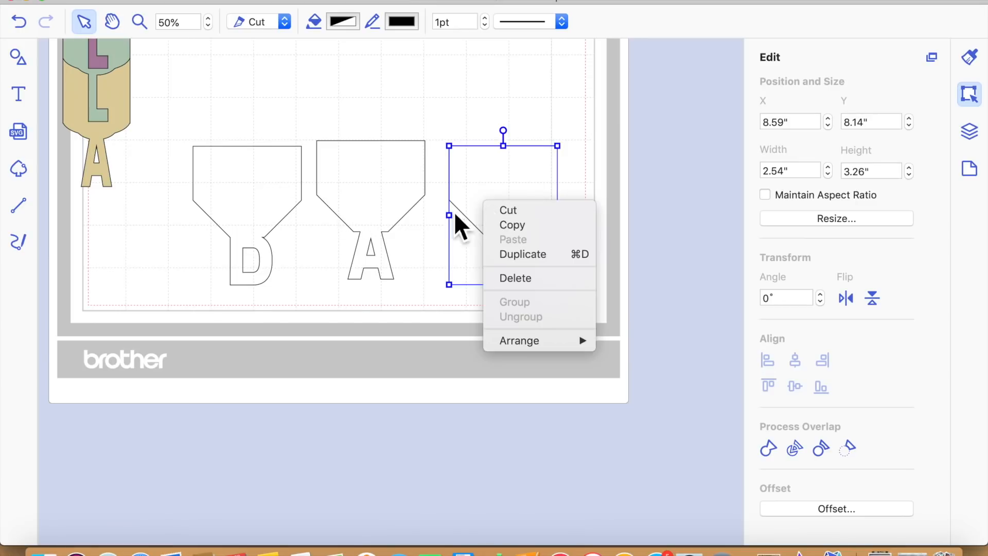
{"action": "left_click", "coordinate": [282, 193]}
{"action": "left_click", "coordinate": [286, 196]}
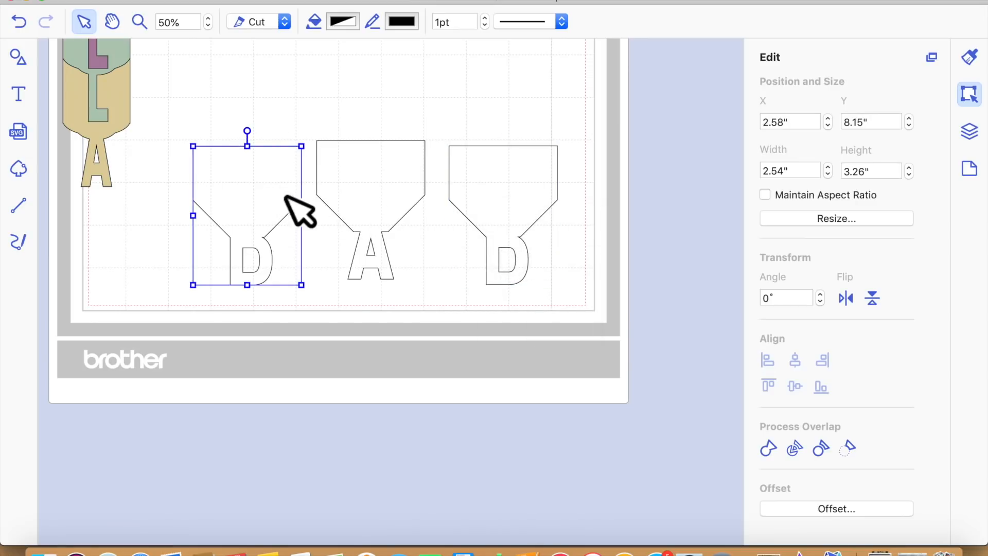
- Fill the welded A shape with bright cyan from the Spectrum palette at 46% opacity
{"action": "left_click", "coordinate": [372, 198]}
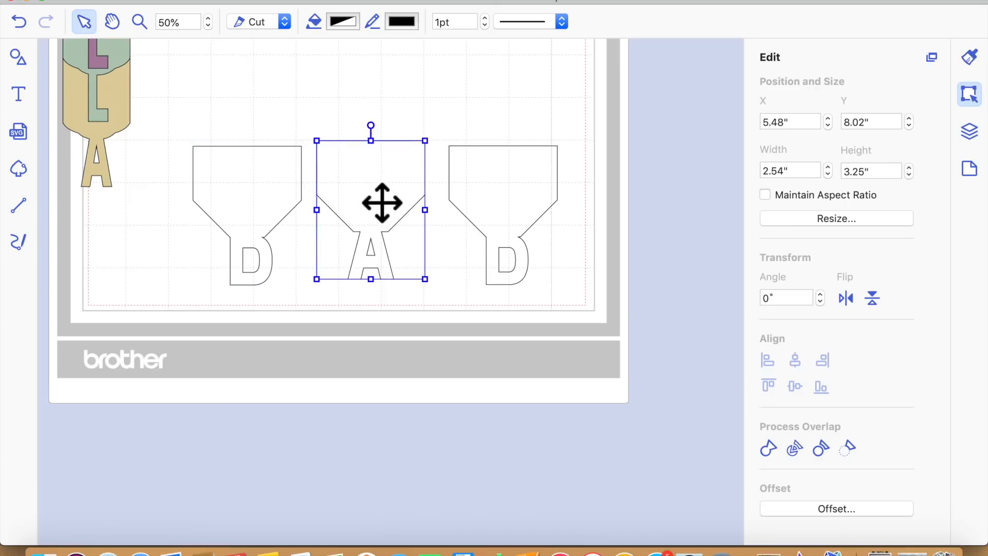
{"action": "left_click", "coordinate": [970, 58]}
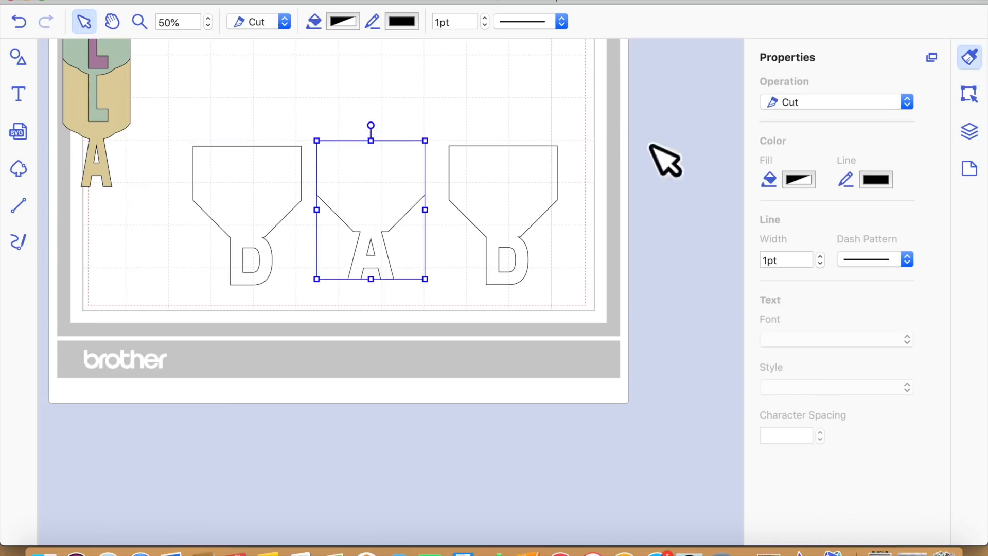
{"action": "left_click", "coordinate": [801, 180]}
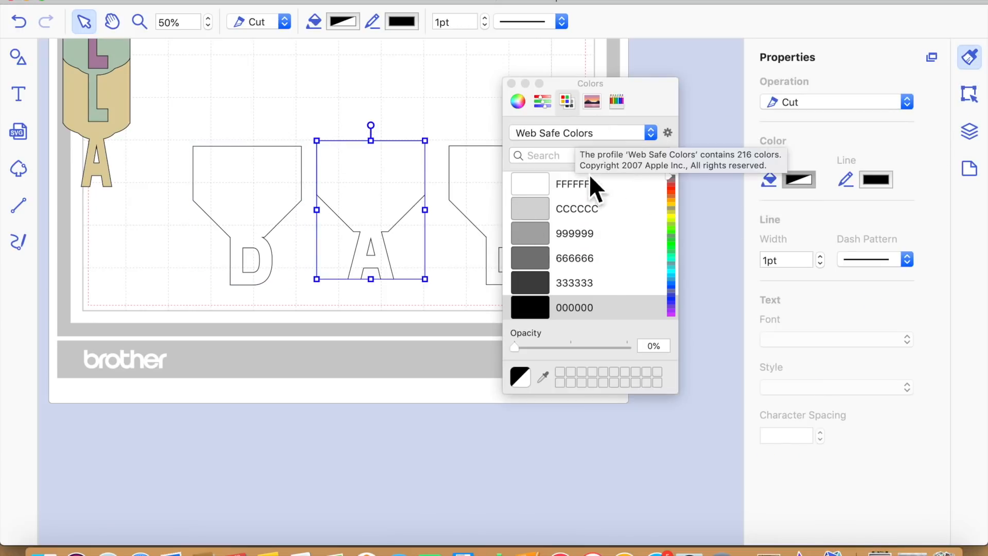
{"action": "left_click", "coordinate": [673, 236]}
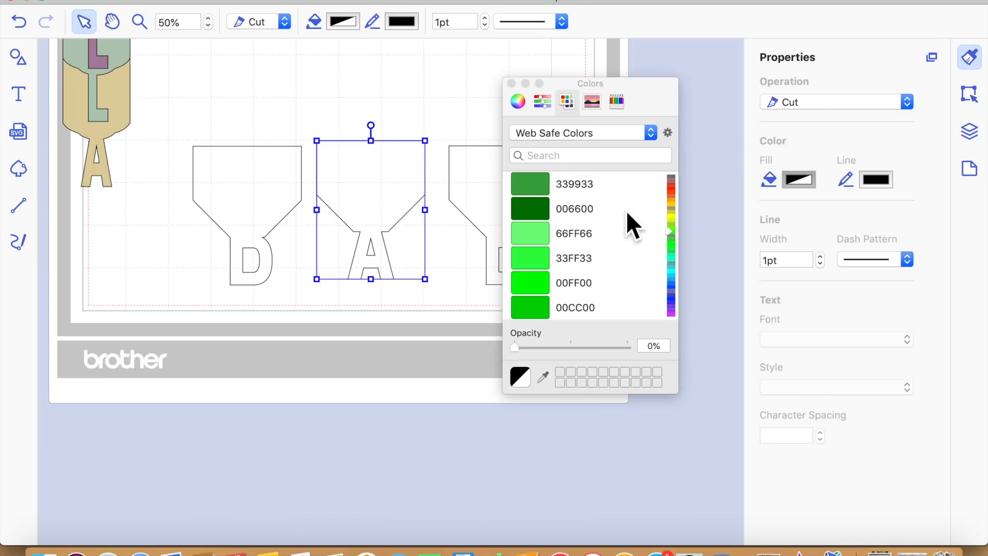
{"action": "scroll", "coordinate": [569, 220], "scroll_direction": "down", "scroll_amount": 2}
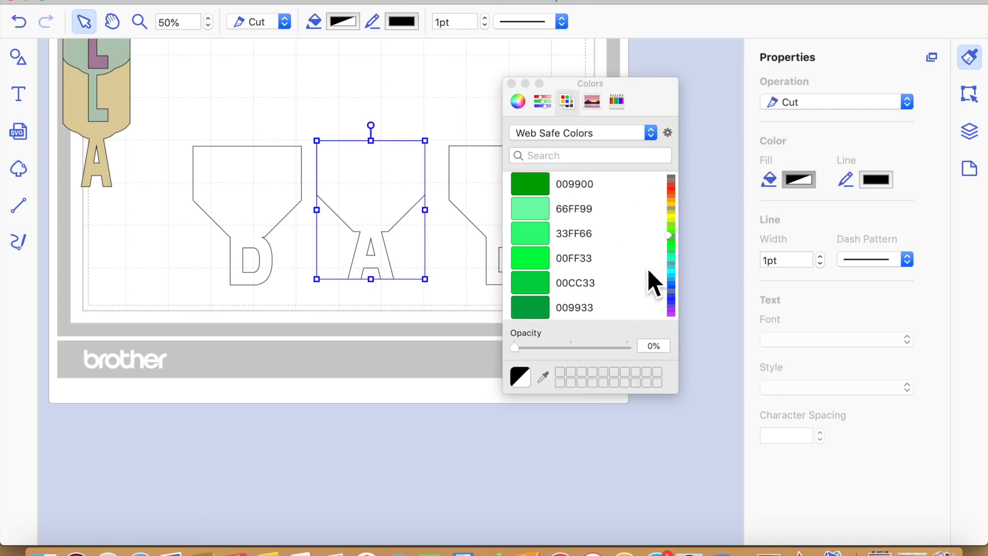
{"action": "left_click", "coordinate": [550, 106]}
{"action": "left_click", "coordinate": [568, 105]}
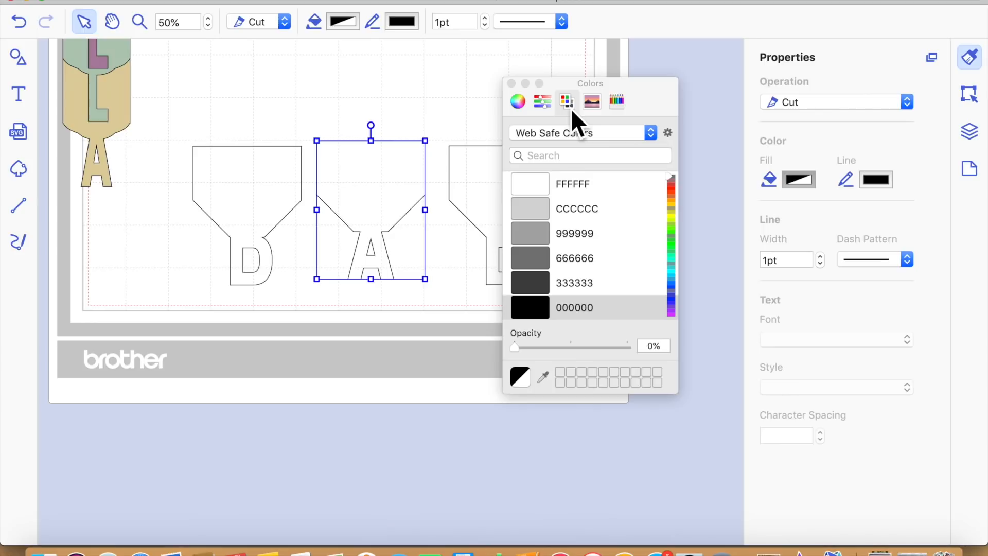
{"action": "left_click", "coordinate": [593, 102]}
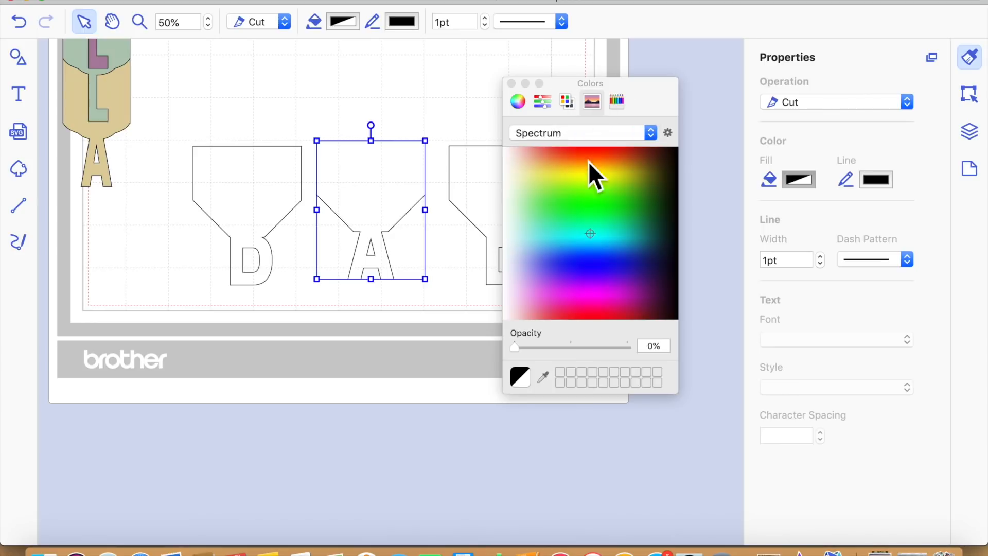
{"action": "left_click", "coordinate": [568, 241]}
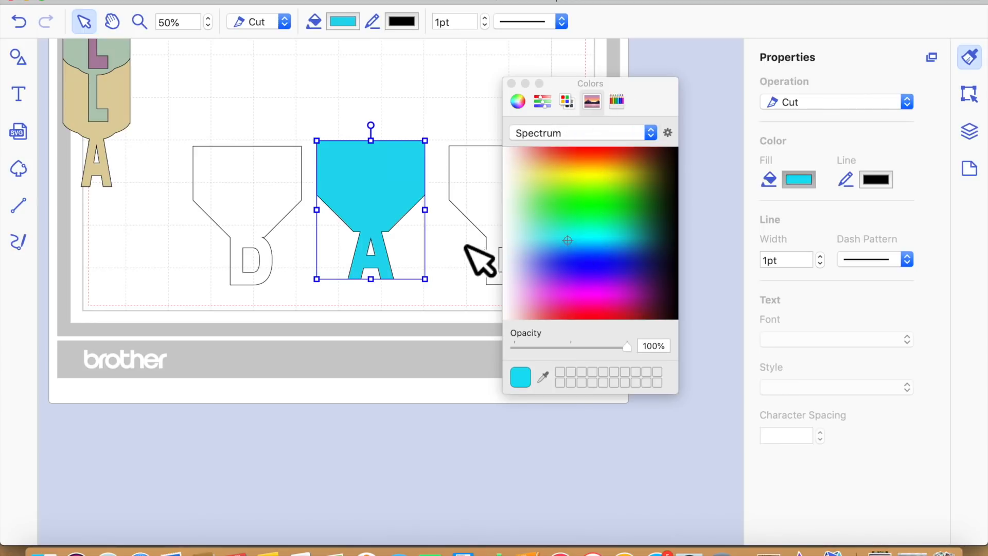
{"action": "left_click", "coordinate": [562, 260]}
{"action": "left_click", "coordinate": [594, 237]}
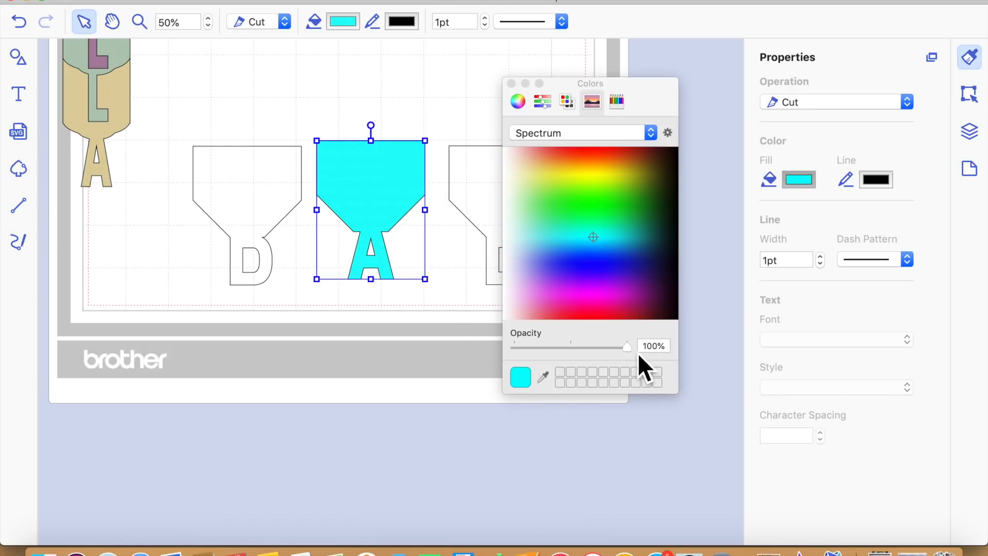
{"action": "left_click_drag", "start_coordinate": [633, 352], "coordinate": [567, 348]}
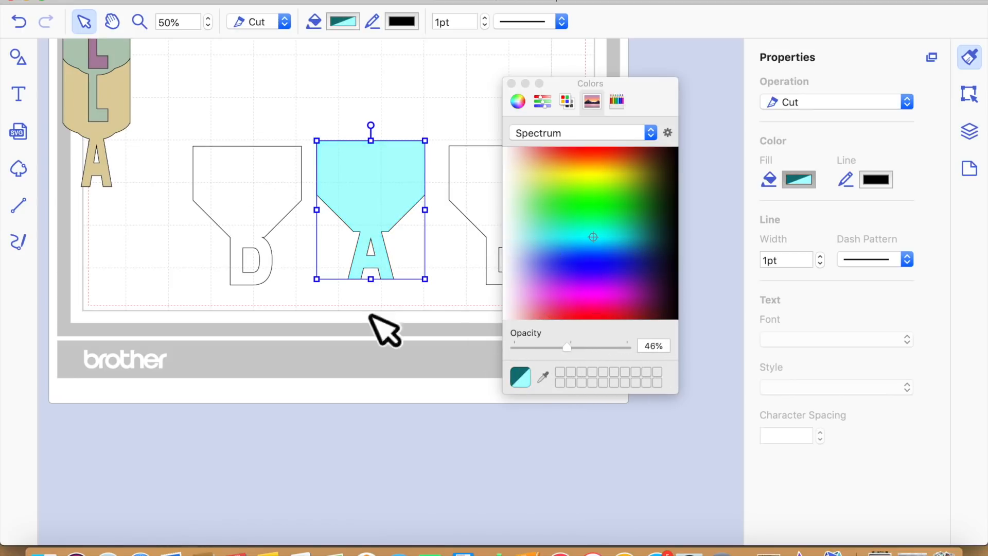
- Fill the left D shape with yellow and the right D shape with pinkish red at 76% opacity
{"action": "left_click", "coordinate": [238, 213]}
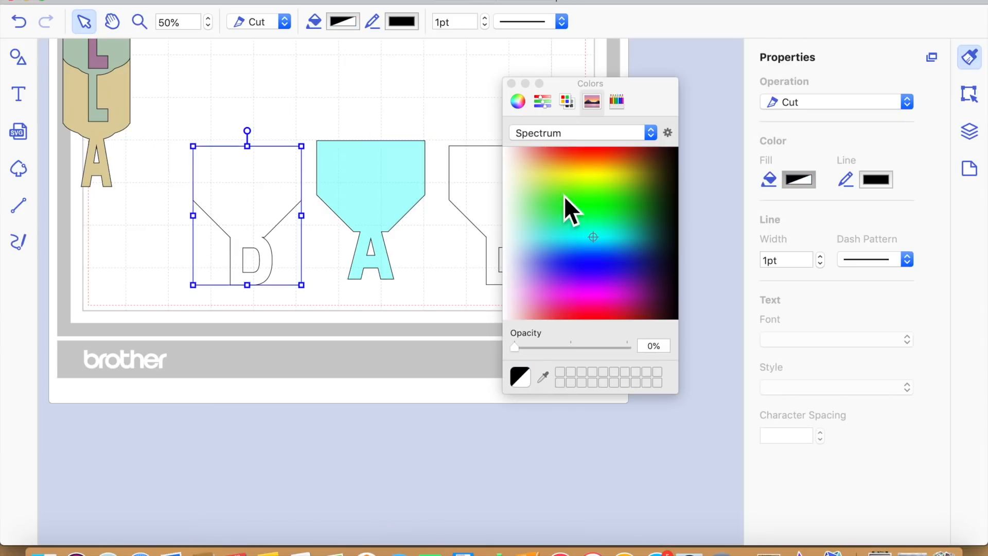
{"action": "left_click", "coordinate": [568, 177]}
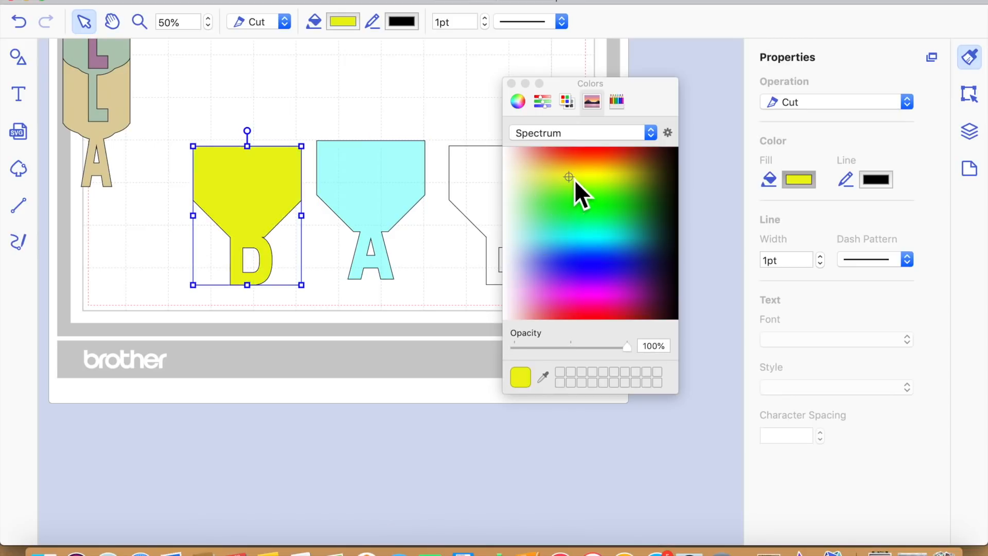
{"action": "left_click", "coordinate": [487, 189]}
{"action": "left_click", "coordinate": [595, 296]}
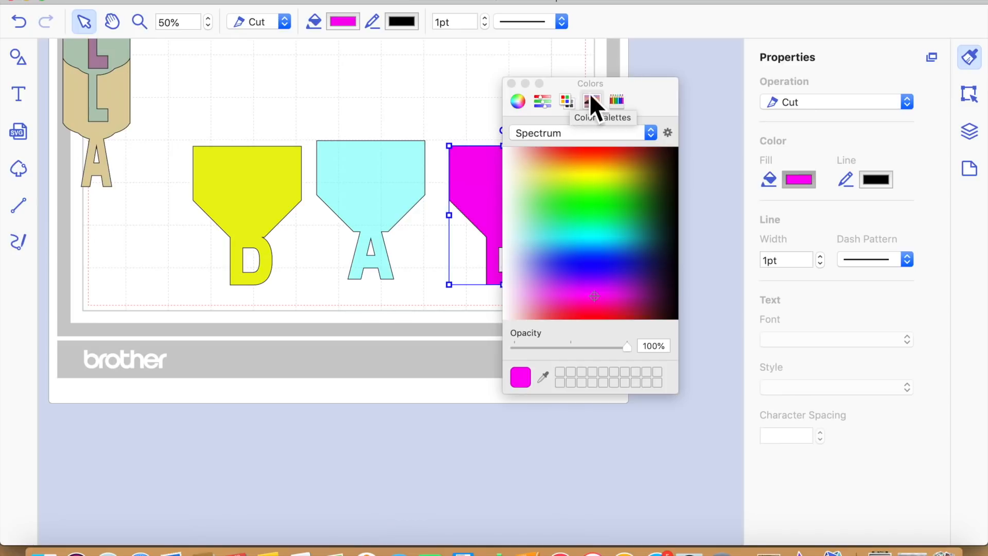
{"action": "left_click", "coordinate": [606, 308]}
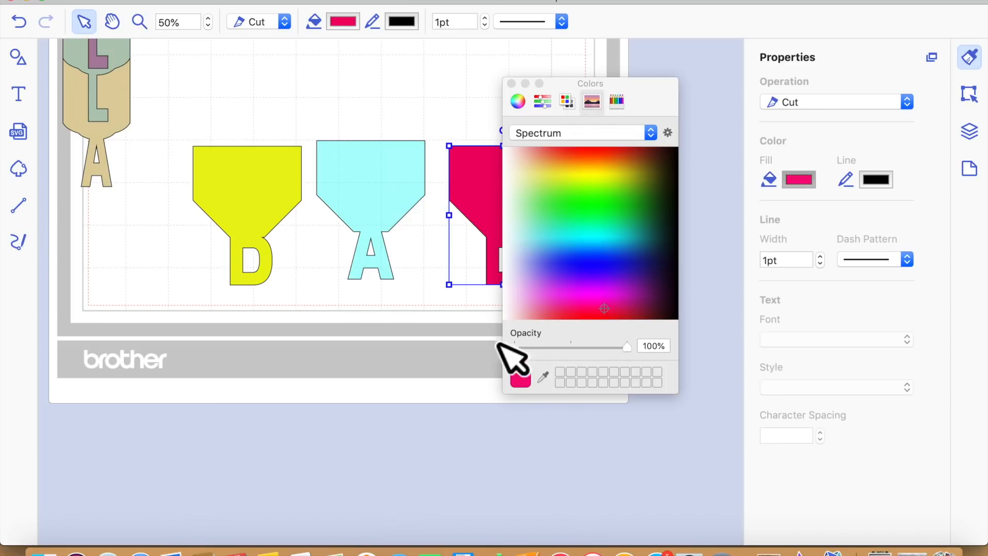
{"action": "left_click_drag", "start_coordinate": [606, 348], "coordinate": [551, 430]}
{"action": "left_click", "coordinate": [417, 422]}
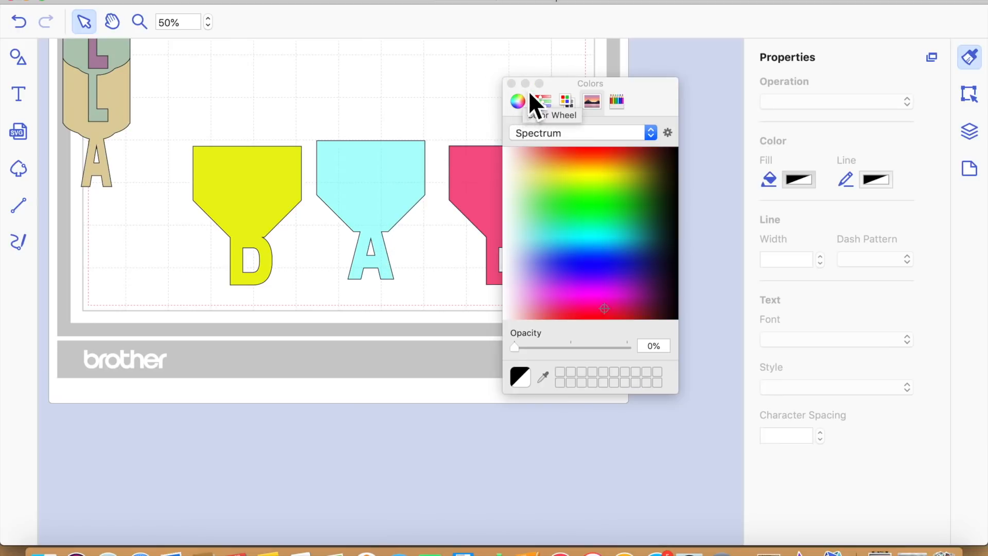
{"action": "left_click", "coordinate": [512, 84]}
- Stack the cyan A shape over the lower part of the yellow D shape and send it backward behind the D
{"action": "left_click_drag", "start_coordinate": [298, 143], "coordinate": [321, 119]}
{"action": "left_click_drag", "start_coordinate": [412, 220], "coordinate": [325, 182]}
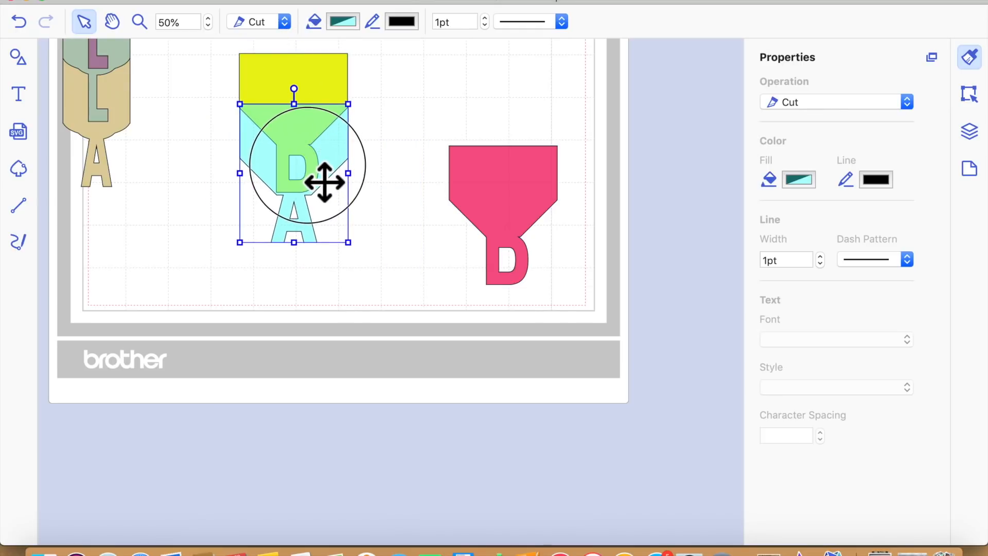
{"action": "right_click", "coordinate": [313, 171]}
{"action": "mouse_move", "coordinate": [382, 308]}
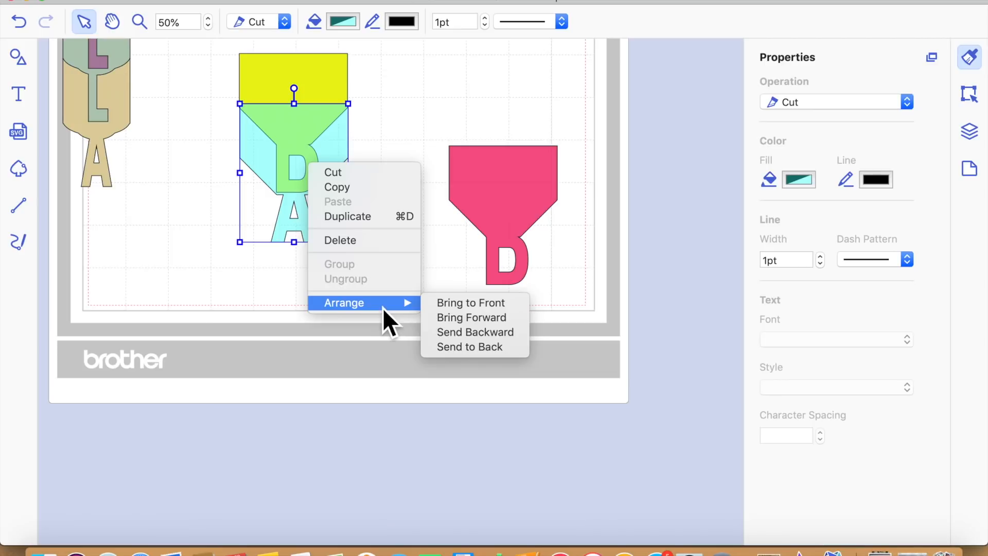
{"action": "left_click", "coordinate": [465, 333]}
{"action": "left_click", "coordinate": [403, 277]}
- Align the pink D shape under the A so its letter ends the DAD column, and send it to the back
{"action": "left_click_drag", "start_coordinate": [529, 236], "coordinate": [330, 268]}
{"action": "right_click", "coordinate": [314, 249]}
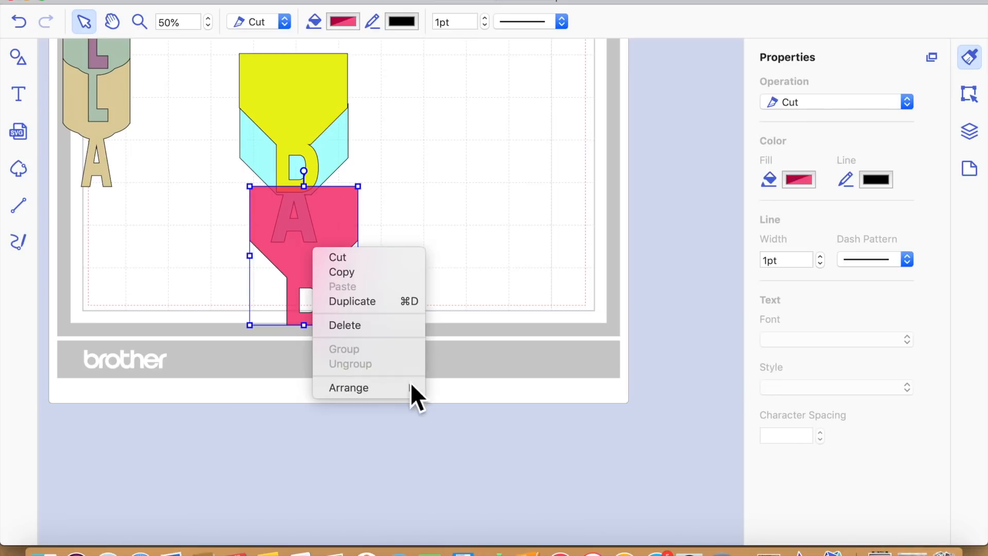
{"action": "mouse_move", "coordinate": [415, 391]}
{"action": "left_click", "coordinate": [510, 433]}
{"action": "left_click", "coordinate": [508, 308]}
{"action": "left_click_drag", "start_coordinate": [369, 254], "coordinate": [358, 222]}
{"action": "right_click", "coordinate": [347, 207]}
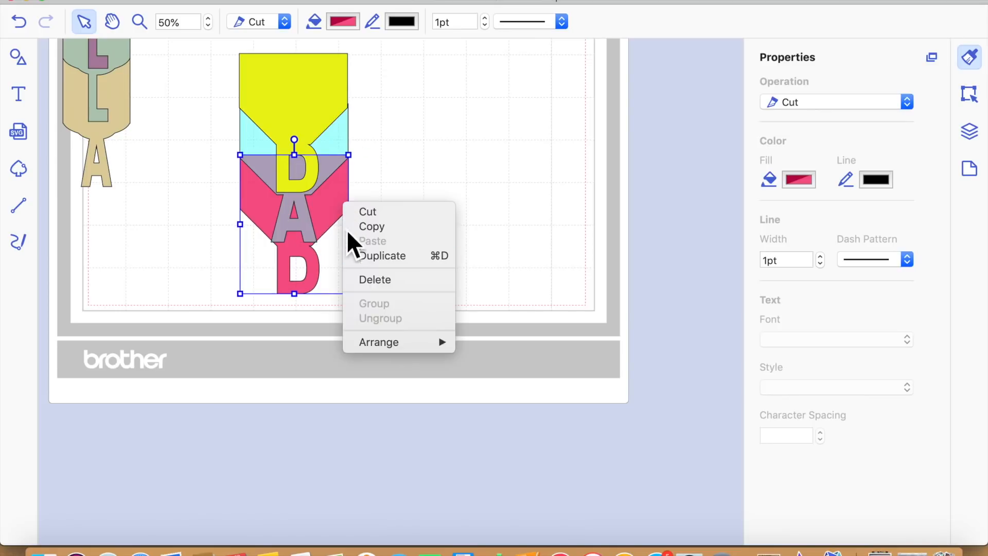
{"action": "mouse_move", "coordinate": [396, 344]}
{"action": "left_click", "coordinate": [486, 387]}
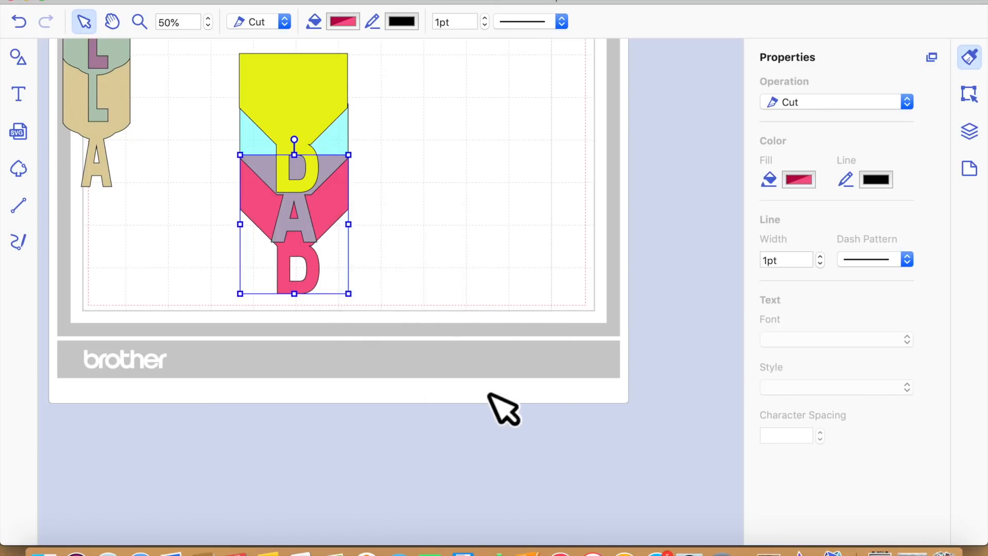
{"action": "left_click", "coordinate": [381, 267]}
- Bring the cyan A shape forward one level in the stack
{"action": "left_click", "coordinate": [344, 218]}
{"action": "left_click", "coordinate": [348, 168]}
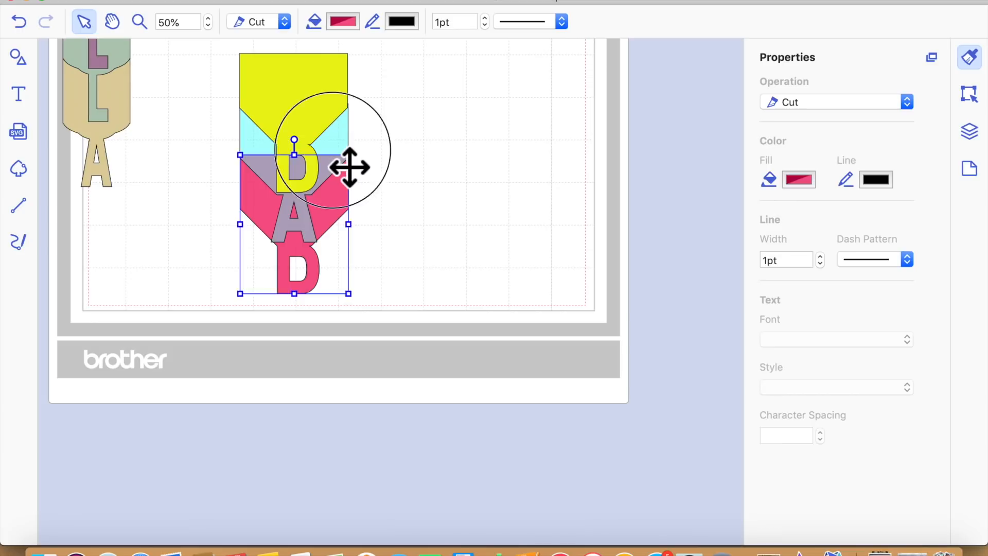
{"action": "right_click", "coordinate": [338, 154]}
{"action": "mouse_move", "coordinate": [391, 286]}
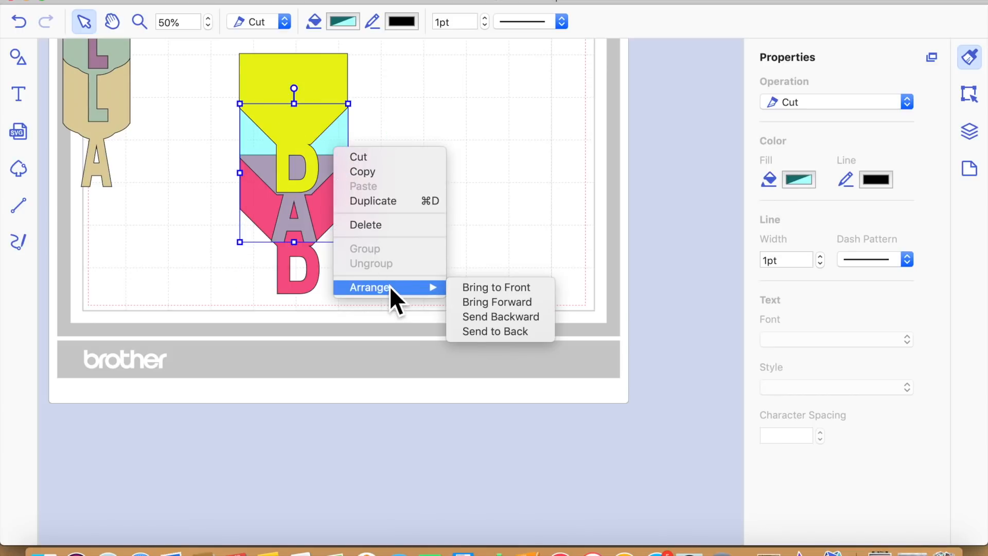
{"action": "left_click", "coordinate": [484, 304]}
{"action": "left_click", "coordinate": [463, 259]}
{"action": "left_click", "coordinate": [419, 226]}
- Shift the yellow D shape slightly down and to the left within the stack
{"action": "left_click", "coordinate": [344, 117]}
{"action": "mouse_move", "coordinate": [345, 117]}
{"action": "left_mouse_down"}
{"action": "mouse_move", "coordinate": [375, 114]}
{"action": "mouse_move", "coordinate": [481, 146]}
{"action": "mouse_move", "coordinate": [316, 102]}
{"action": "mouse_move", "coordinate": [346, 134]}
{"action": "mouse_move", "coordinate": [339, 130]}
{"action": "left_mouse_up"}
{"action": "left_click", "coordinate": [298, 103], "text": "shift"}
{"action": "left_click", "coordinate": [389, 133]}
{"action": "left_click", "coordinate": [326, 115]}
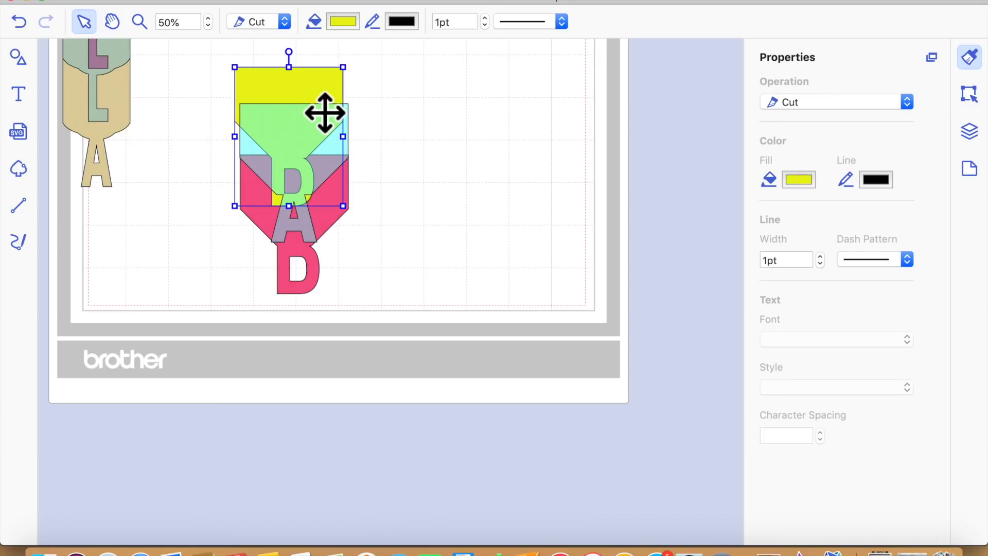
- Set the fill opacity of the cyan A shape and the pink D shape to 100%
{"action": "left_click", "coordinate": [801, 181]}
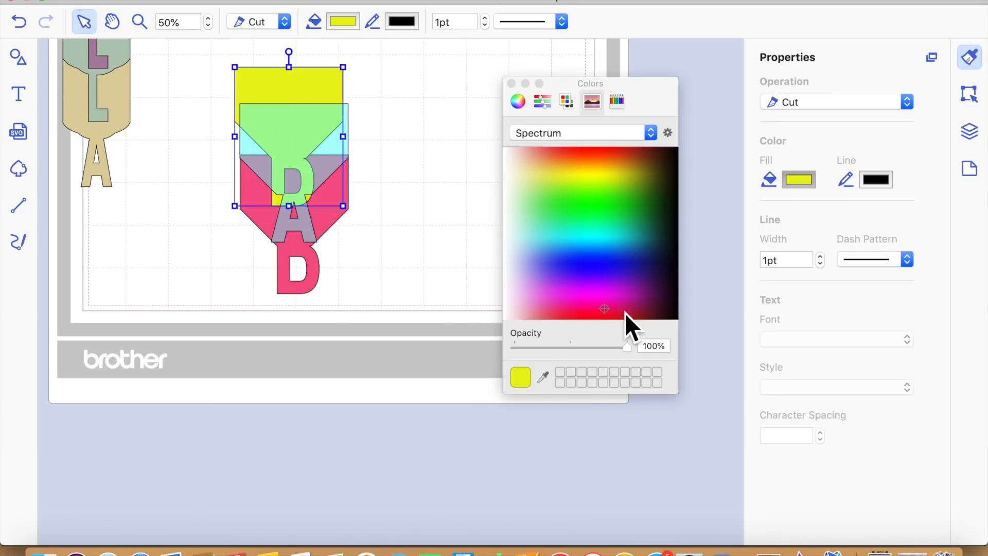
{"action": "left_click", "coordinate": [329, 160]}
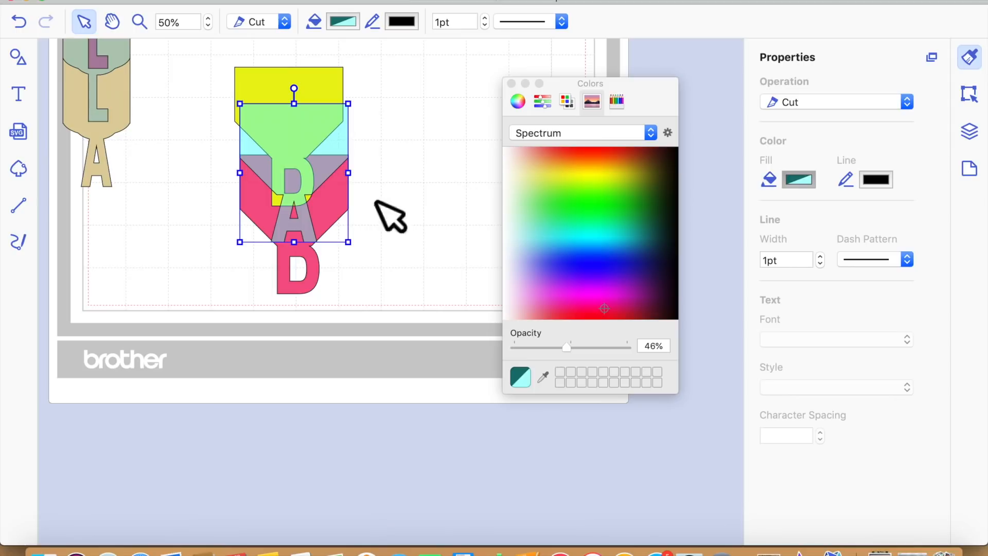
{"action": "left_click_drag", "start_coordinate": [568, 348], "coordinate": [644, 347]}
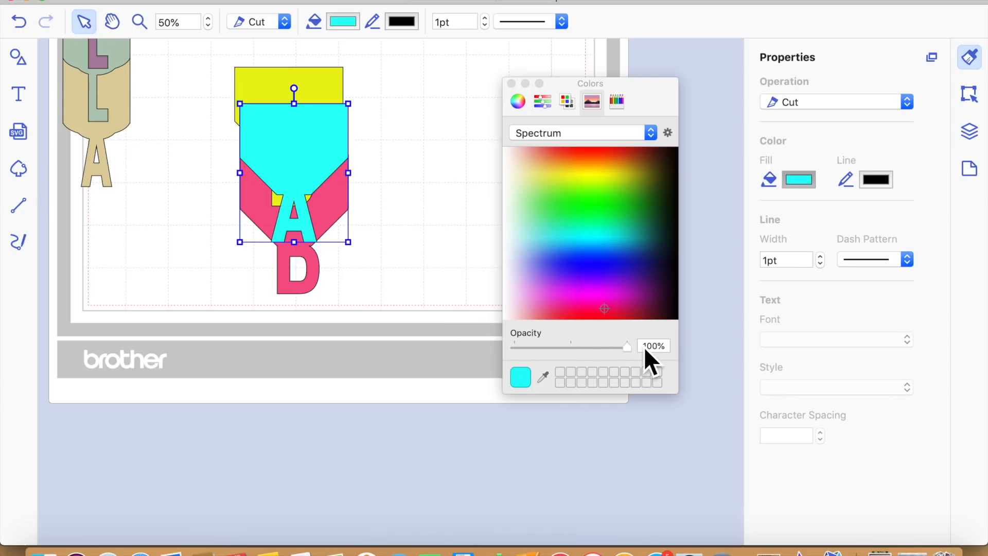
{"action": "left_click", "coordinate": [345, 226]}
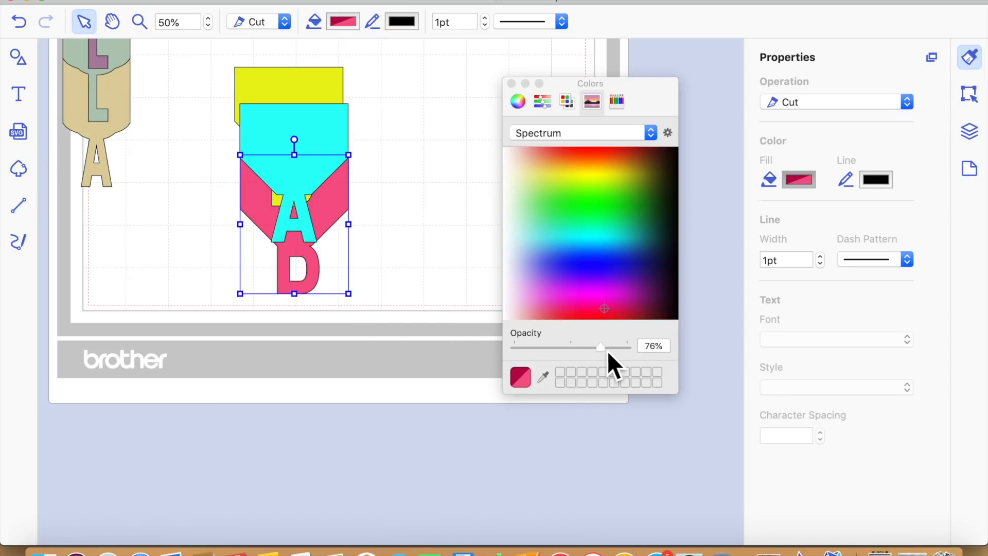
{"action": "left_click_drag", "start_coordinate": [623, 352], "coordinate": [644, 350]}
{"action": "left_click", "coordinate": [358, 257]}
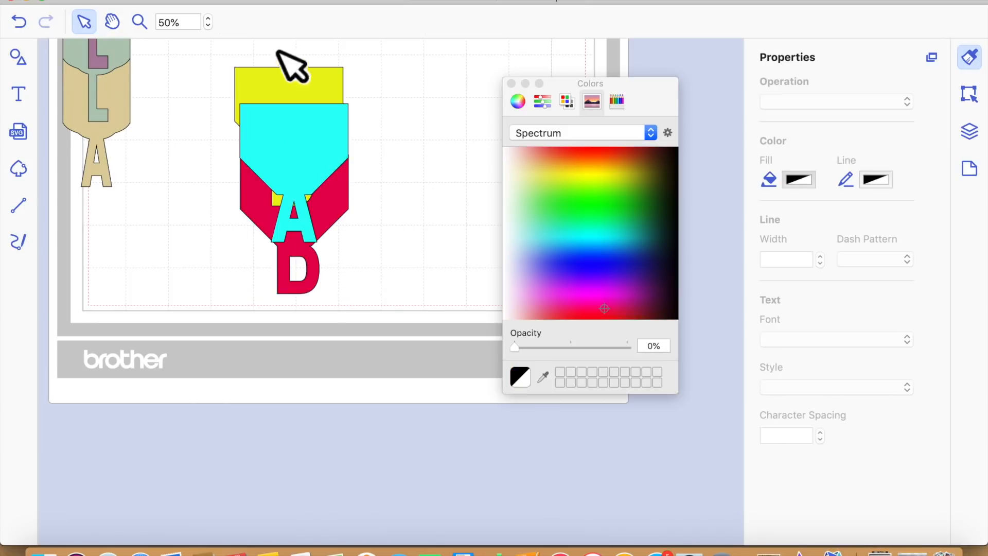
- Move the cyan A shape lower in the stack and send it backward behind the yellow D shape
{"action": "left_click_drag", "start_coordinate": [311, 154], "coordinate": [321, 197]}
{"action": "double_click", "coordinate": [321, 197]}
{"action": "left_click", "coordinate": [405, 226]}
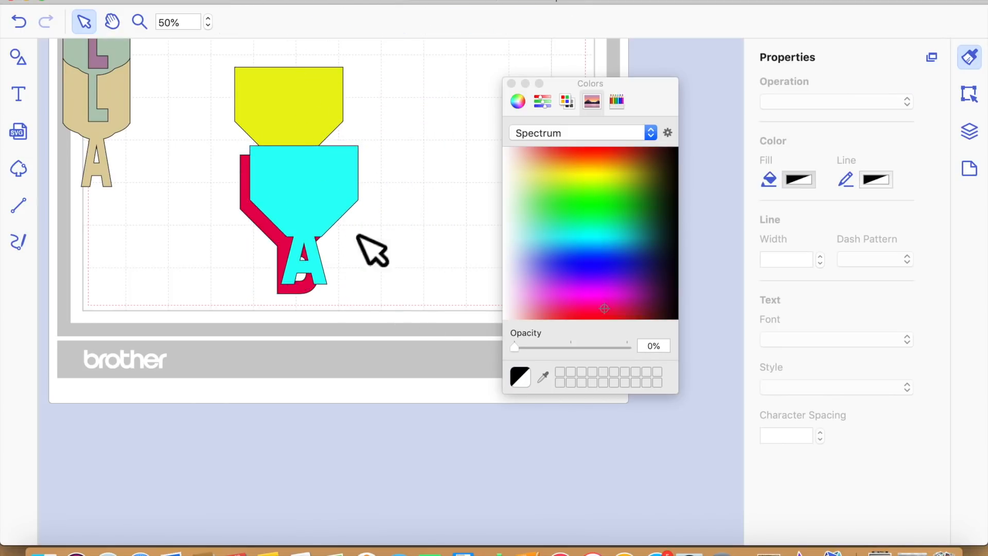
{"action": "left_click", "coordinate": [285, 175]}
{"action": "right_click", "coordinate": [291, 180]}
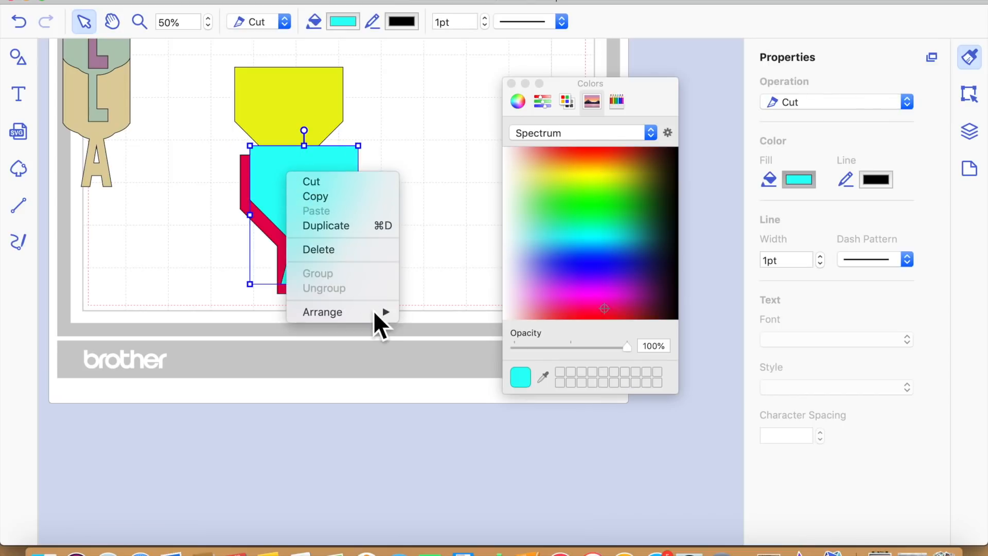
{"action": "mouse_move", "coordinate": [375, 312]}
{"action": "left_click", "coordinate": [469, 343]}
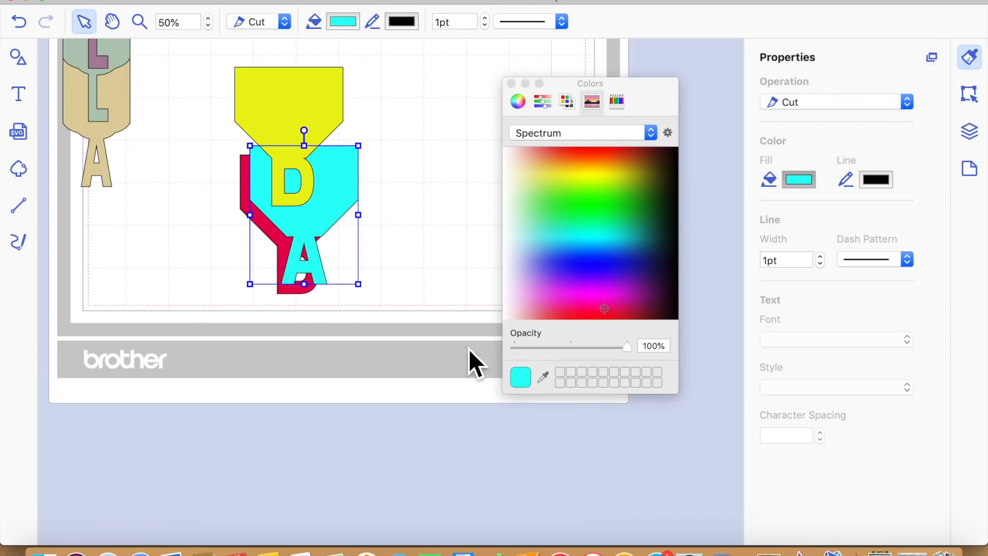
- Stack the yellow D, cyan A and pink D shapes in a descending column and align their horizontal centers
{"action": "left_click_drag", "start_coordinate": [327, 199], "coordinate": [338, 226]}
{"action": "left_click_drag", "start_coordinate": [296, 267], "coordinate": [308, 311]}
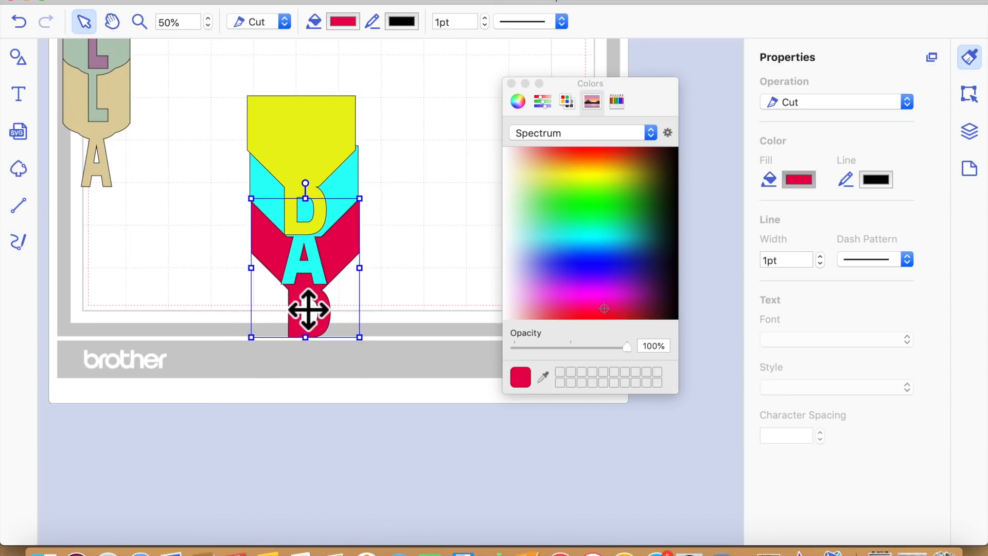
{"action": "left_click_drag", "start_coordinate": [401, 363], "coordinate": [227, 155]}
{"action": "left_click", "coordinate": [970, 95]}
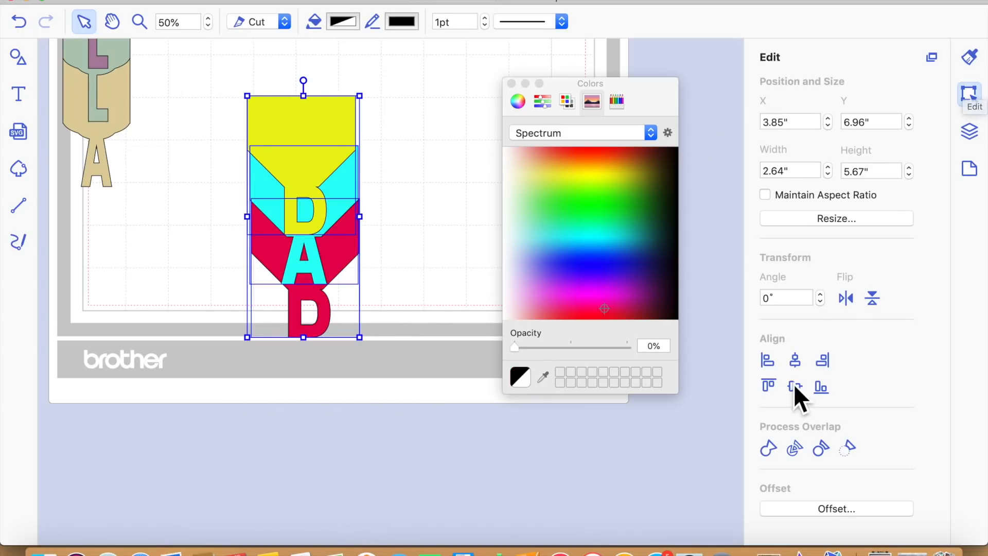
{"action": "left_click", "coordinate": [796, 361]}
{"action": "left_click", "coordinate": [446, 304]}
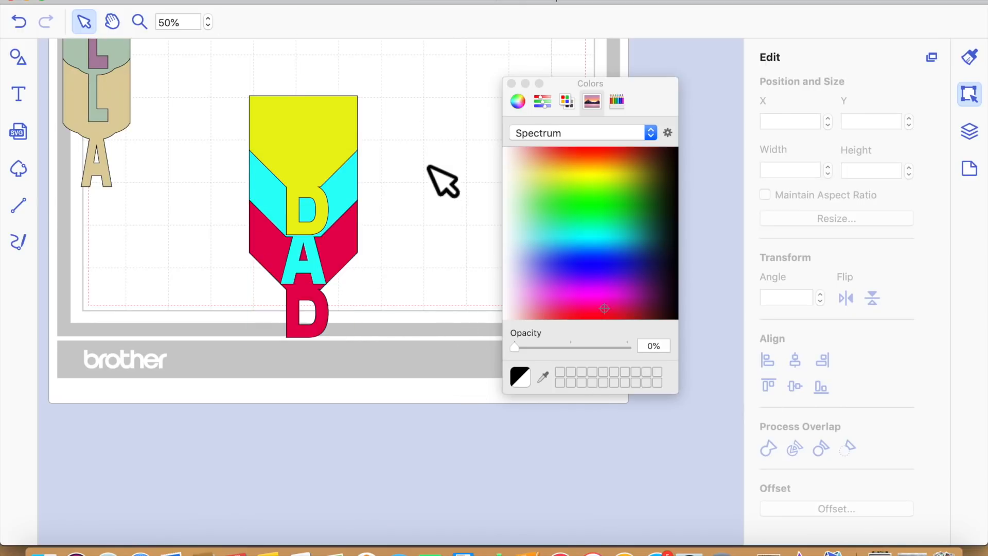
- Move the whole DAD stack up and to the left within the mat and close the color picker
{"action": "left_click_drag", "start_coordinate": [242, 81], "coordinate": [419, 331]}
{"action": "left_click_drag", "start_coordinate": [317, 197], "coordinate": [283, 146]}
{"action": "left_click", "coordinate": [425, 213]}
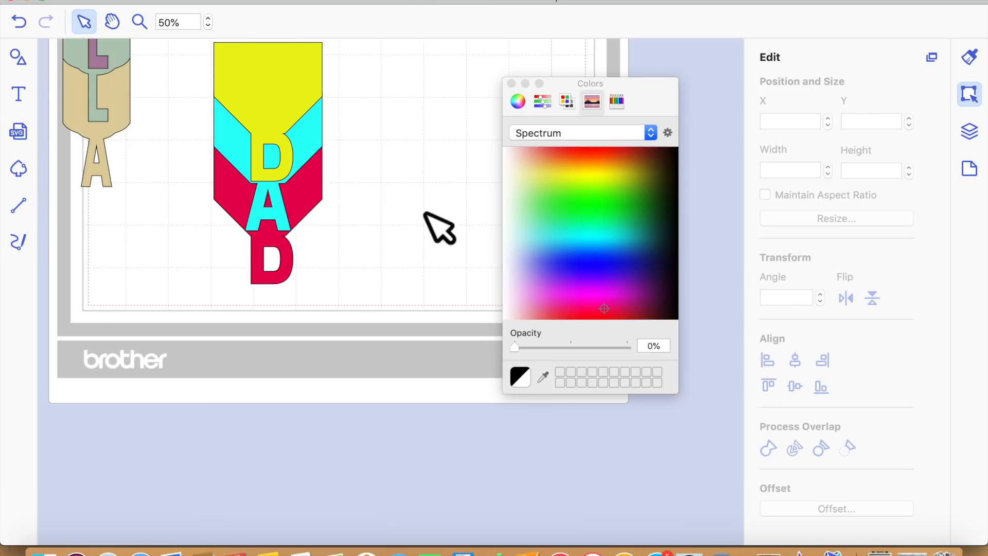
{"action": "left_click", "coordinate": [511, 84]}
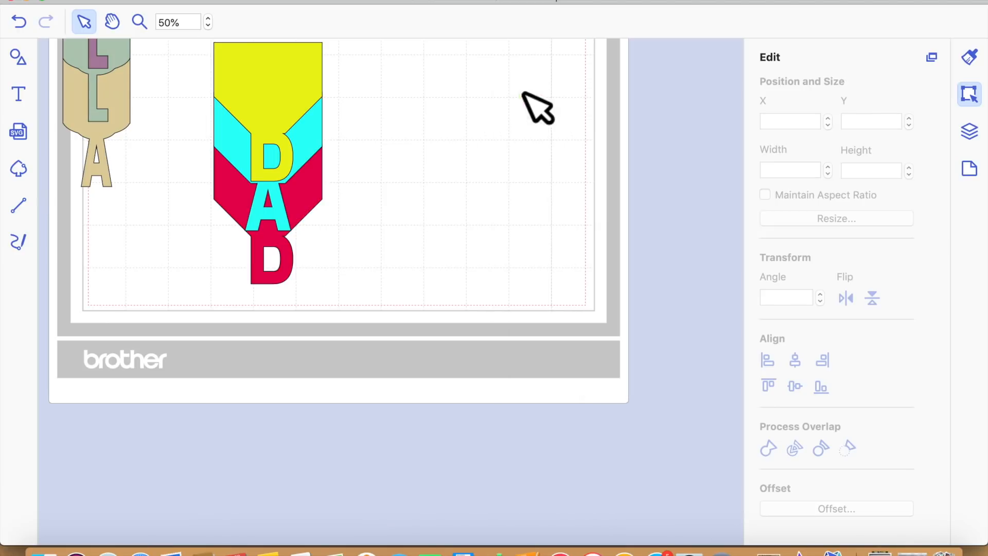
- Bring the blank curved-bottom outline and the blank pentagon outline from beside the mat onto its open area
{"action": "scroll", "coordinate": [442, 119], "scroll_direction": "up", "scroll_amount": 3}
{"action": "scroll", "coordinate": [455, 133], "scroll_direction": "up", "scroll_amount": 5}
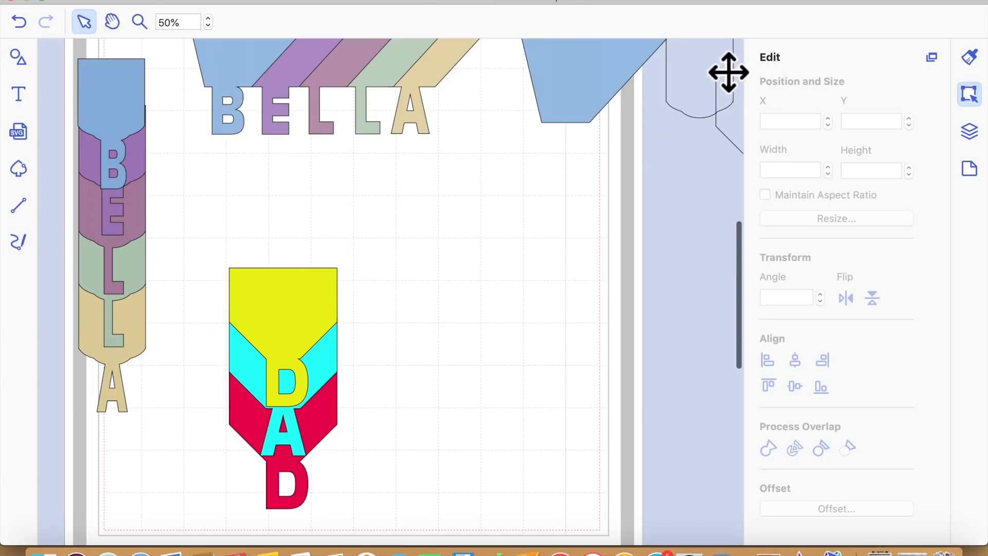
{"action": "scroll", "coordinate": [574, 245], "scroll_direction": "up", "scroll_amount": 10}
{"action": "scroll", "coordinate": [569, 234], "scroll_direction": "down", "scroll_amount": 10}
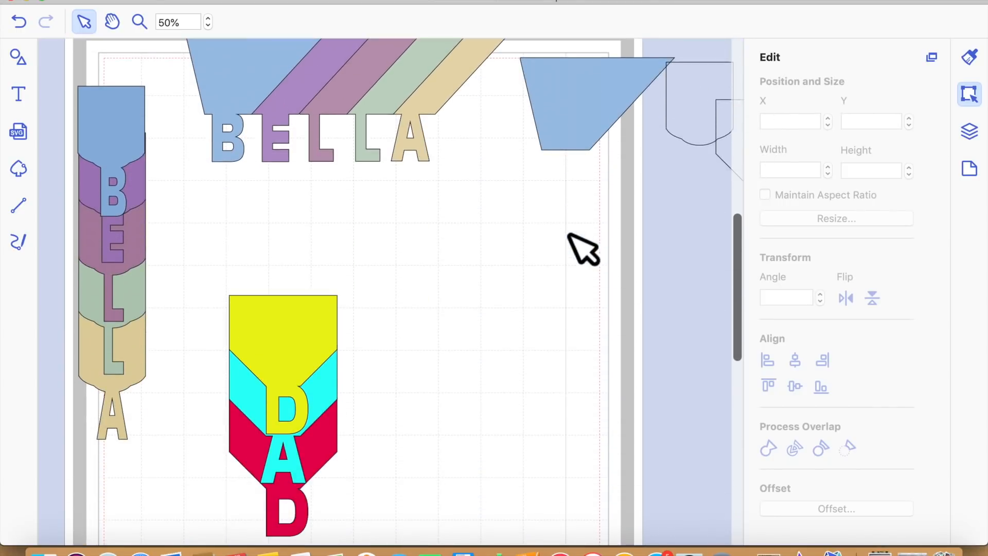
{"action": "left_click_drag", "start_coordinate": [696, 121], "coordinate": [514, 247]}
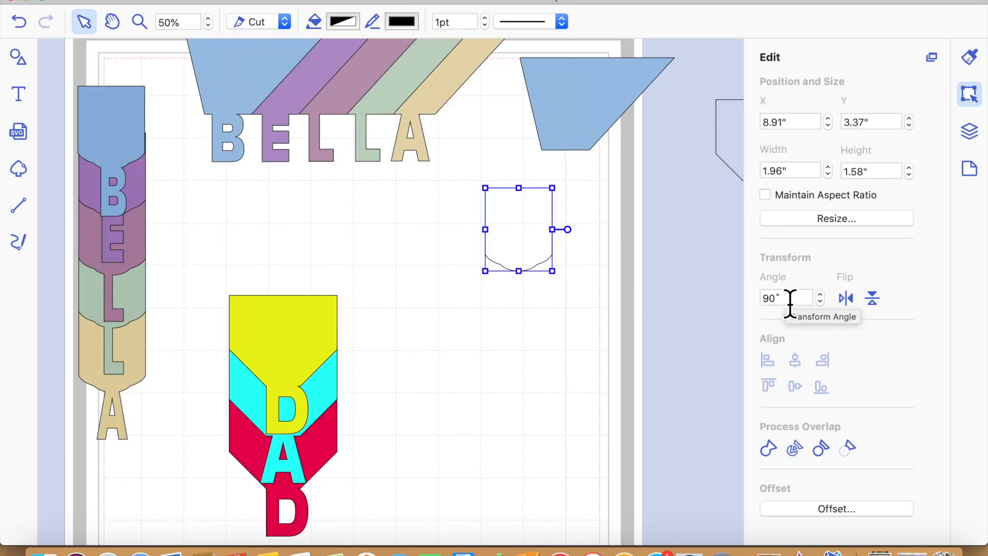
{"action": "left_click_drag", "start_coordinate": [730, 149], "coordinate": [535, 403]}
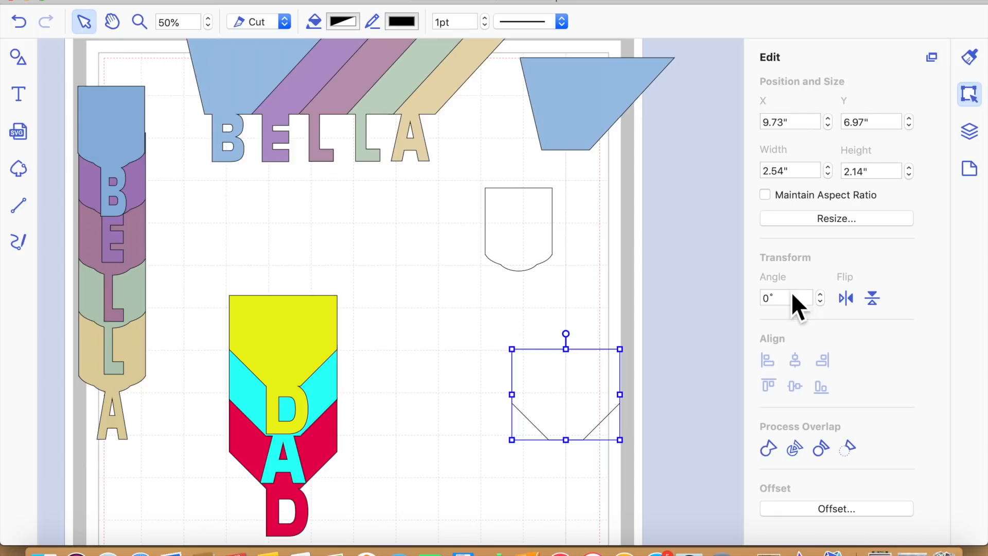
- Try rotating the blank pentagon outline to 90° and undo that rotation
{"action": "left_click", "coordinate": [785, 308]}
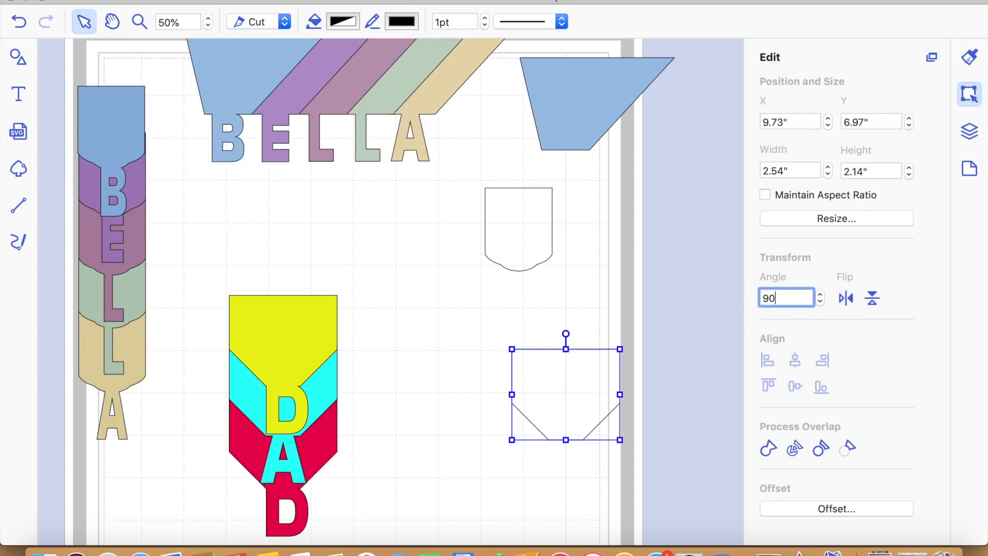
{"action": "key", "text": "Return"}
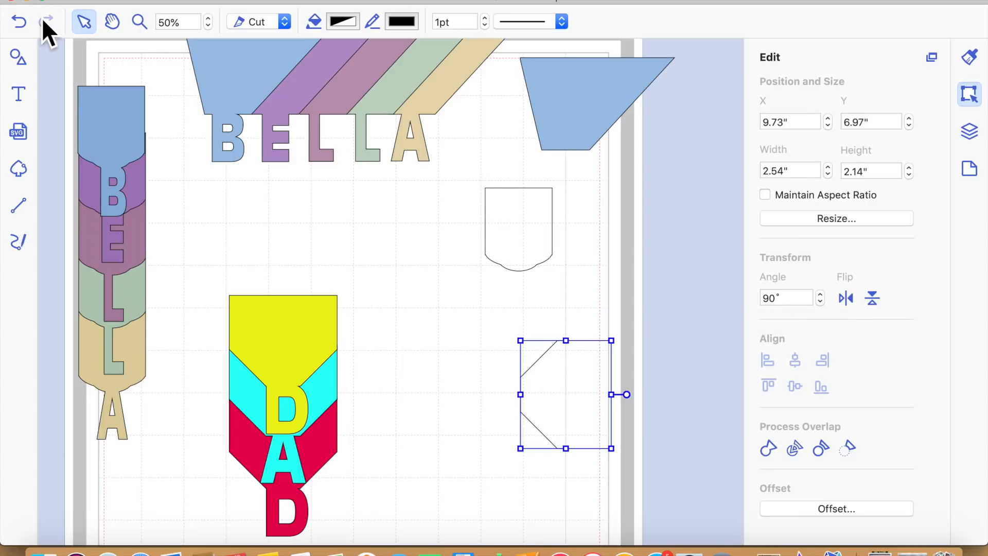
{"action": "left_click", "coordinate": [22, 26]}
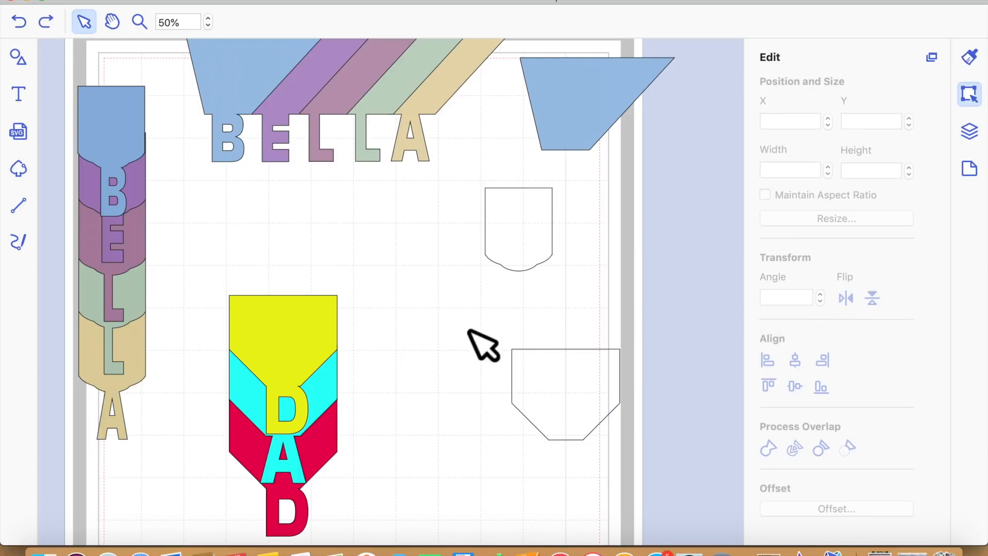
- Rotate the blank pentagon outline to -90° and move it closer to the DAD stack
{"action": "left_click", "coordinate": [591, 403]}
{"action": "left_click", "coordinate": [789, 303]}
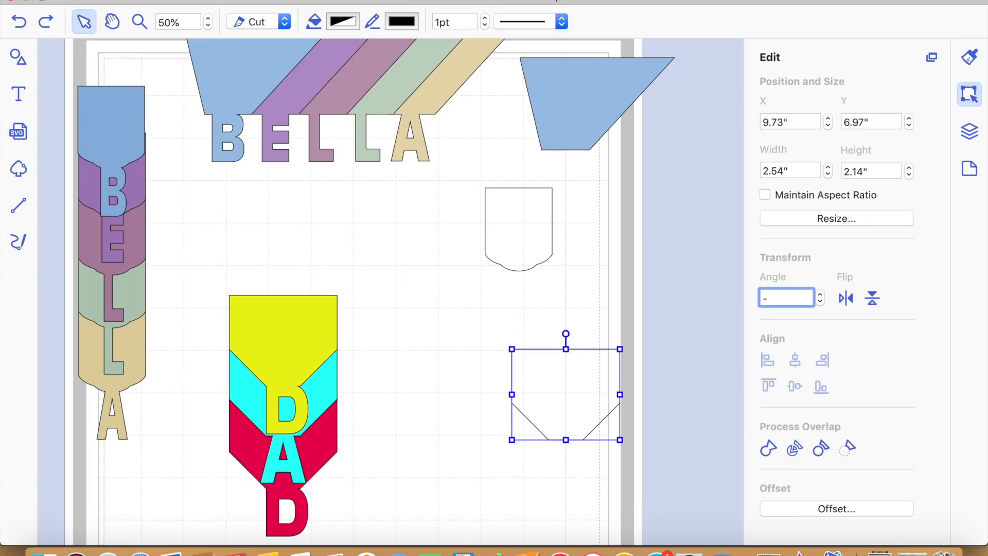
{"action": "type", "text": "-90"}
{"action": "key", "text": "Return"}
{"action": "left_click_drag", "start_coordinate": [610, 423], "coordinate": [518, 411]}
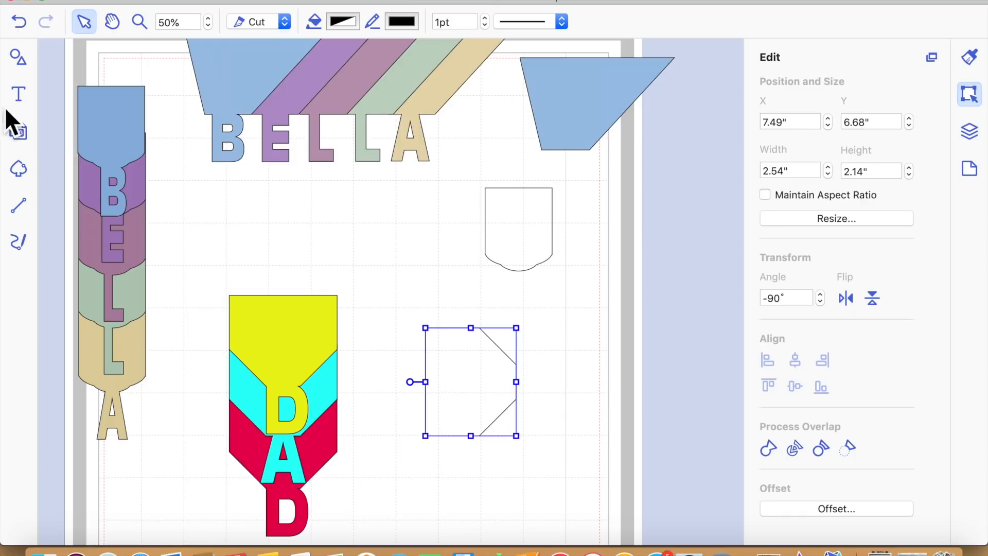
- Add a letter D at the narrow end of the rotated pentagon, try welding them together, and undo the weld
{"action": "left_click", "coordinate": [19, 94]}
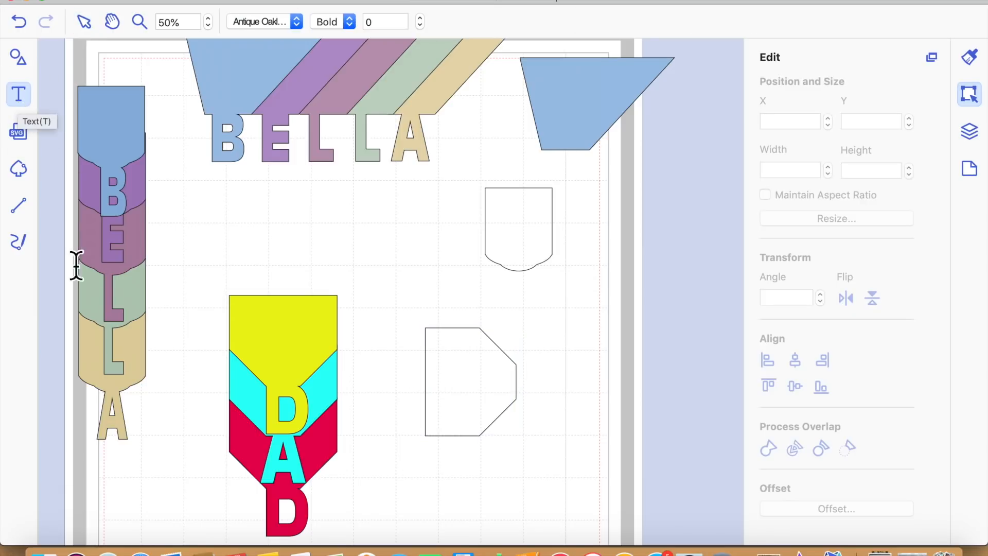
{"action": "left_click", "coordinate": [476, 507]}
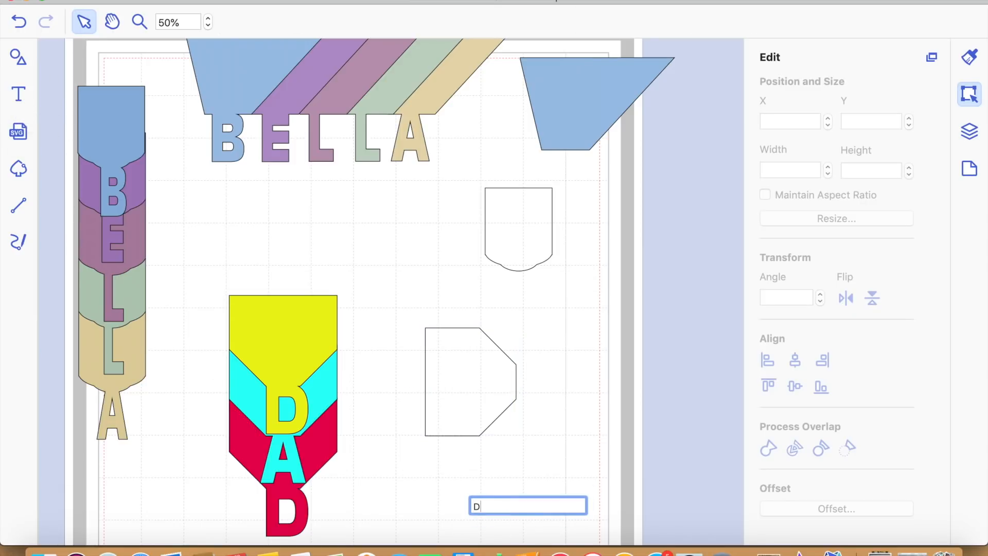
{"action": "key", "text": "Return"}
{"action": "left_click_drag", "start_coordinate": [502, 530], "coordinate": [541, 402]}
{"action": "left_click_drag", "start_coordinate": [541, 487], "coordinate": [414, 317]}
{"action": "left_click", "coordinate": [772, 456]}
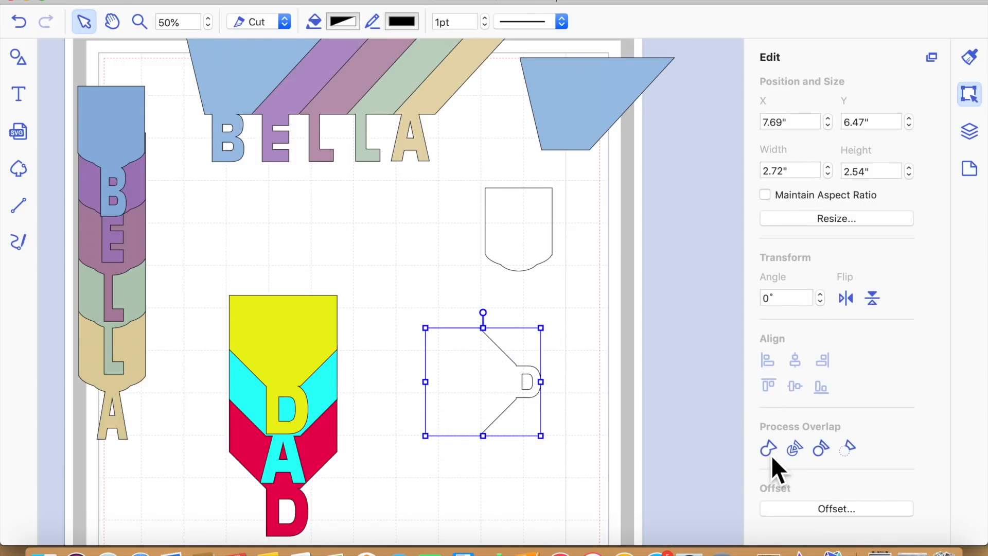
{"action": "left_click", "coordinate": [540, 442]}
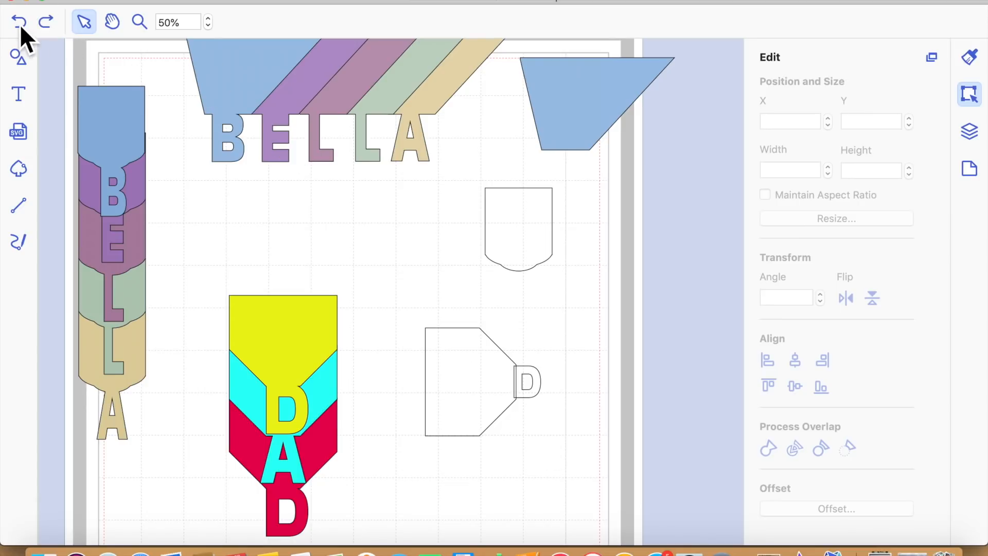
- Move the rotated pentagon toward the mat's edge and delete the separate letter D
{"action": "left_click_drag", "start_coordinate": [489, 419], "coordinate": [668, 259]}
{"action": "left_click", "coordinate": [447, 474]}
{"action": "left_click", "coordinate": [484, 512]}
{"action": "key", "text": "Delete"}
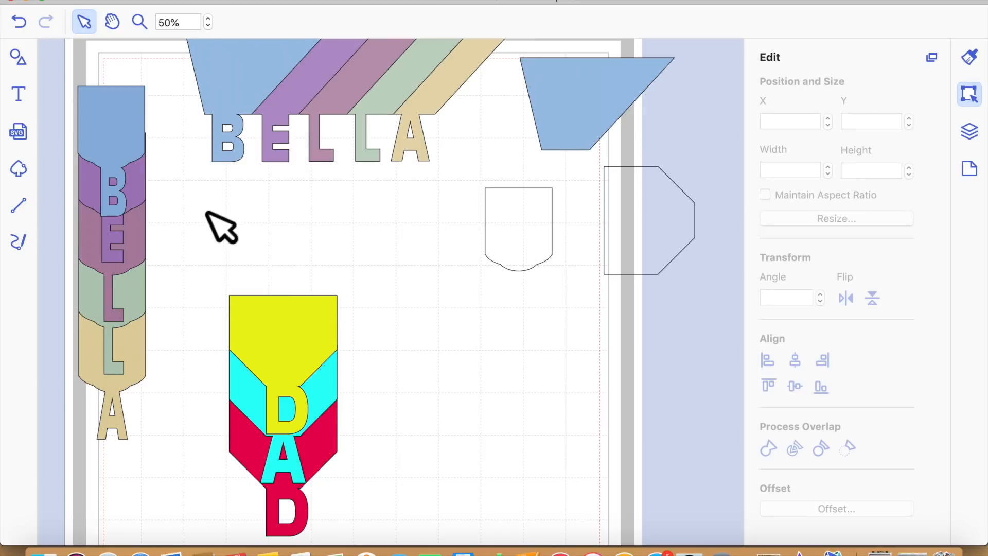
- Move the rotated pentagon outline and the whole DAD stack off the mat onto the area beside it
{"action": "left_click_drag", "start_coordinate": [644, 243], "coordinate": [709, 223]}
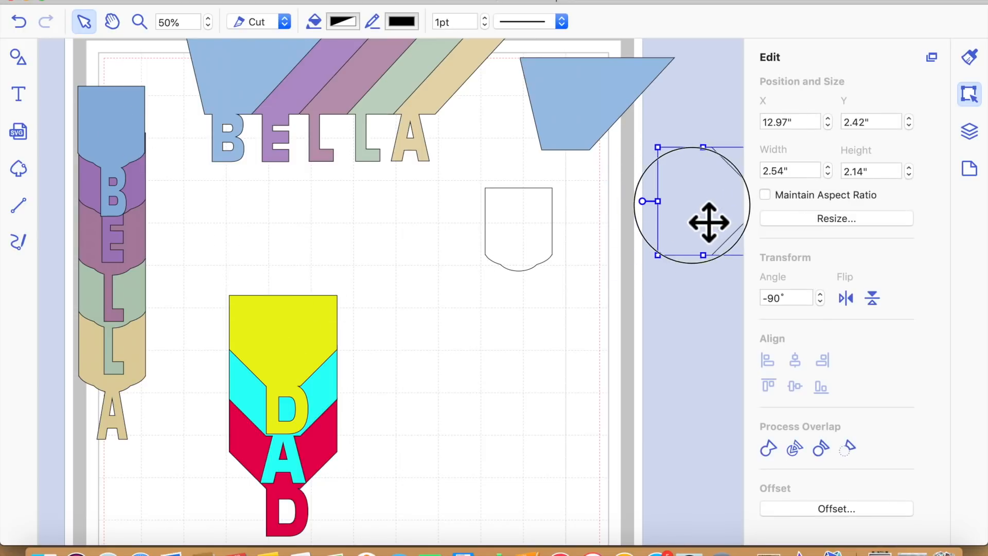
{"action": "left_click_drag", "start_coordinate": [223, 257], "coordinate": [453, 464]}
{"action": "left_click_drag", "start_coordinate": [295, 384], "coordinate": [717, 357]}
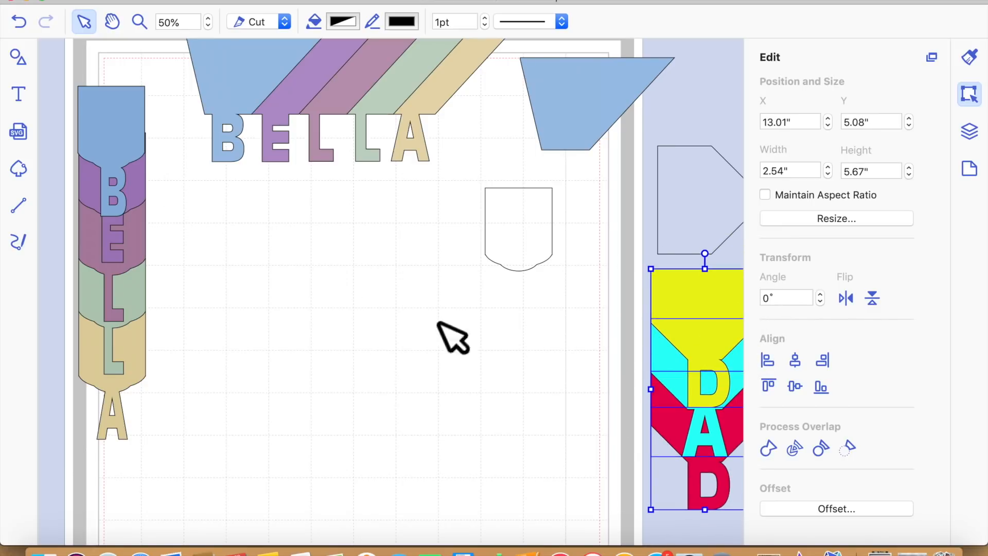
- Insert a rectangle from the shape library, place it in the mat's open area, and narrow it to about 2.72" wide
{"action": "left_click", "coordinate": [542, 260]}
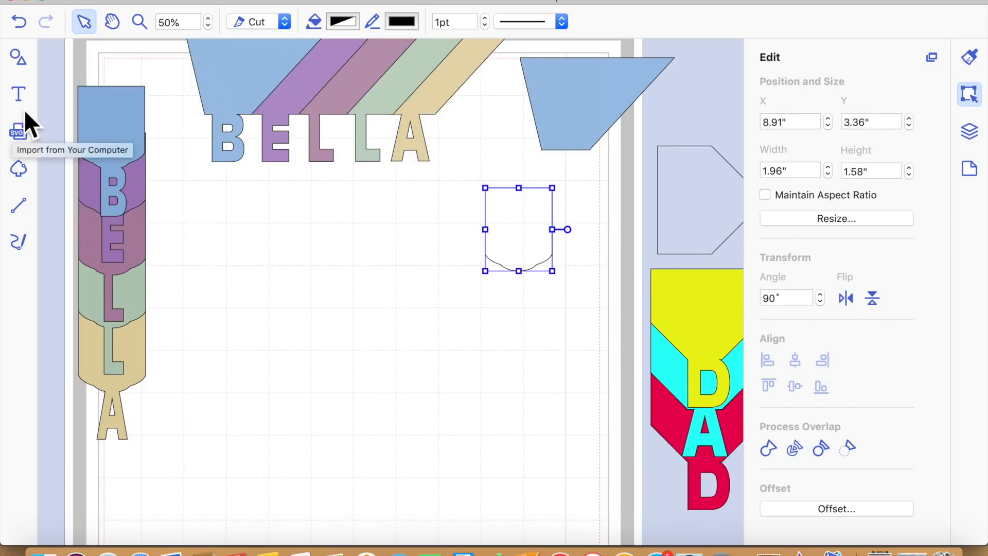
{"action": "left_click", "coordinate": [18, 57]}
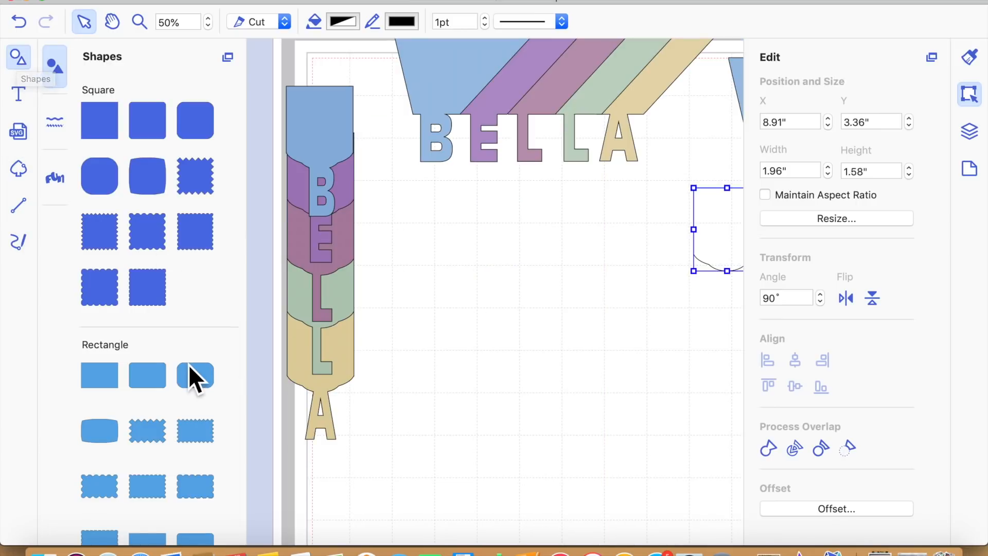
{"action": "scroll", "coordinate": [188, 364], "scroll_direction": "down", "scroll_amount": 5}
{"action": "left_click", "coordinate": [159, 231]}
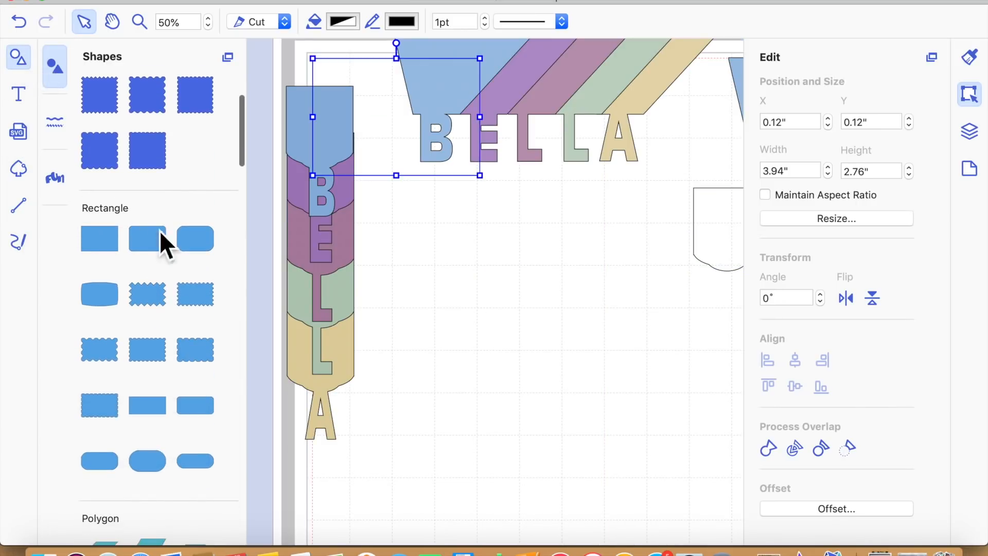
{"action": "left_click_drag", "start_coordinate": [436, 159], "coordinate": [561, 335]}
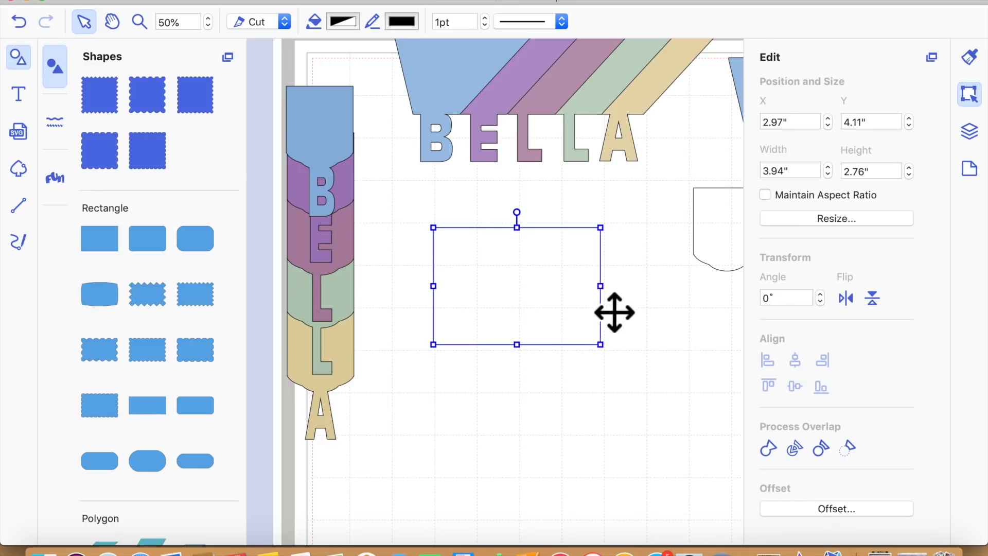
{"action": "left_click_drag", "start_coordinate": [620, 305], "coordinate": [565, 309]}
- Add a plain circle from the shape library, overlapping the rectangle's lower-left portion
{"action": "scroll", "coordinate": [138, 410], "scroll_direction": "down", "scroll_amount": 10}
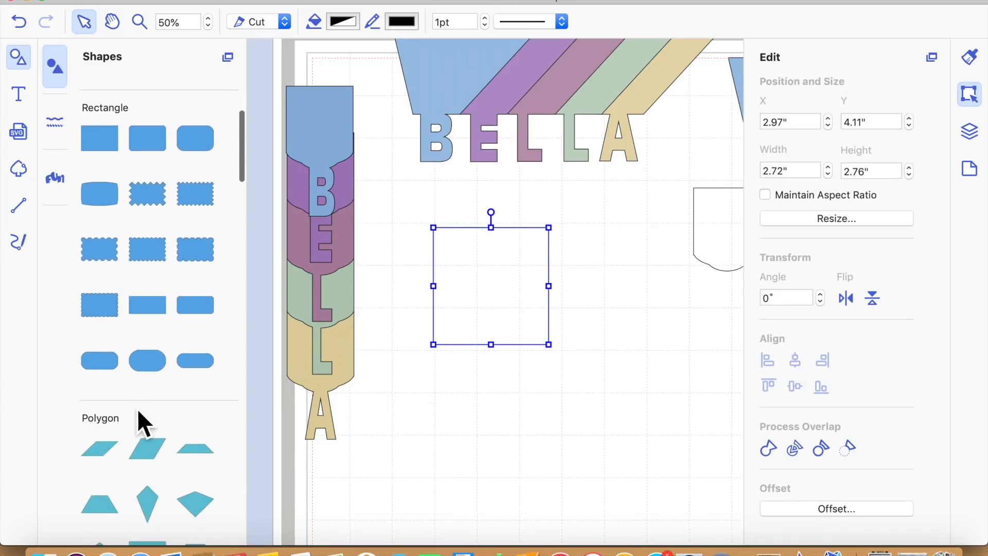
{"action": "scroll", "coordinate": [137, 409], "scroll_direction": "down", "scroll_amount": 5}
{"action": "left_click_drag", "start_coordinate": [105, 445], "coordinate": [475, 347]}
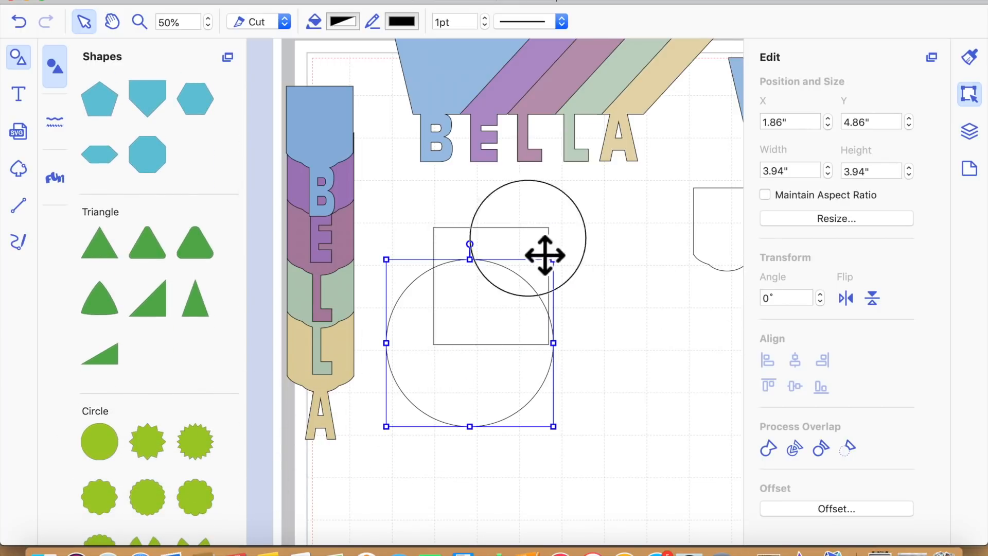
- Resize the rectangle to 4" wide and 4" high
{"action": "left_click", "coordinate": [546, 256]}
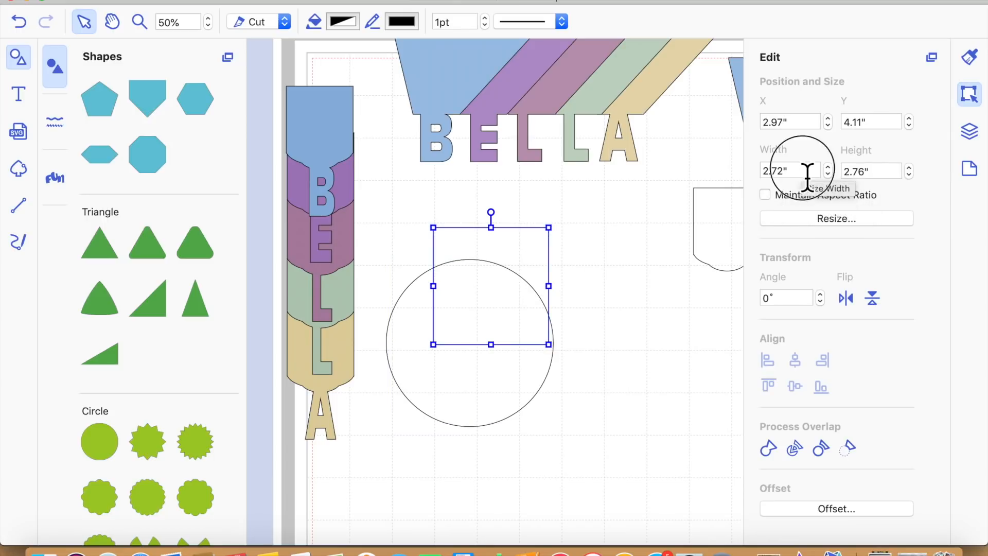
{"action": "left_click_drag", "start_coordinate": [824, 175], "coordinate": [733, 185]}
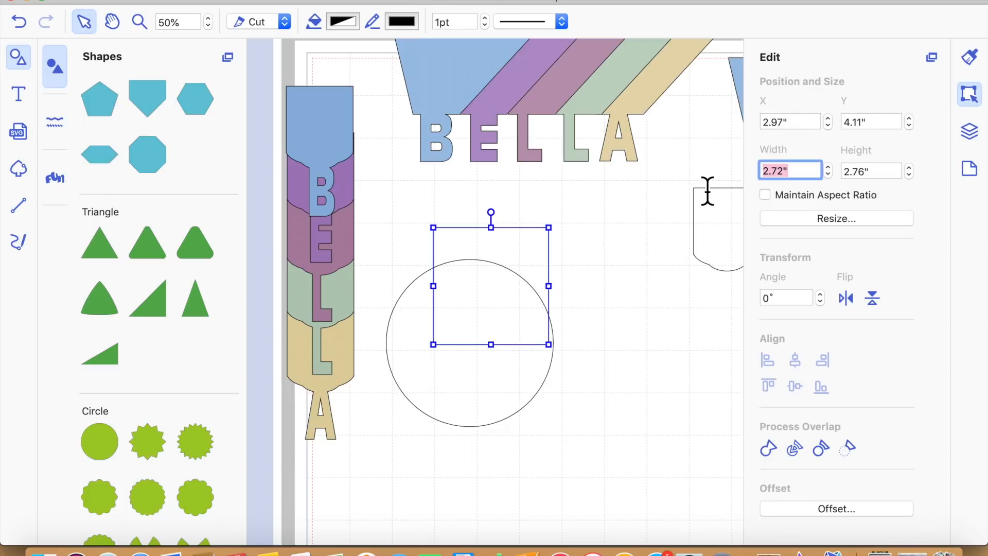
{"action": "type", "text": "4"}
{"action": "left_click", "coordinate": [813, 185]}
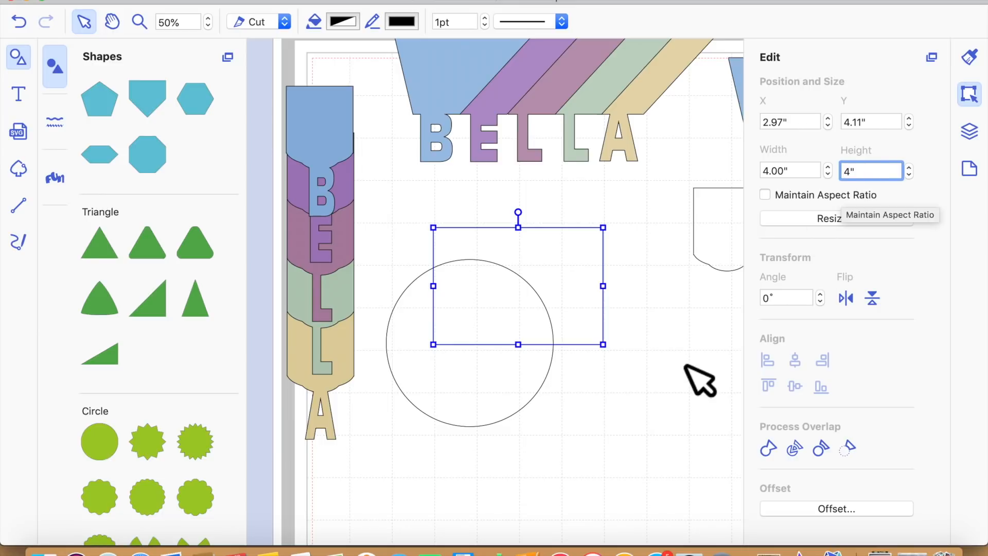
{"action": "key", "text": "Return"}
- Resize the circle to 4" wide and 4" high
{"action": "left_click", "coordinate": [459, 412]}
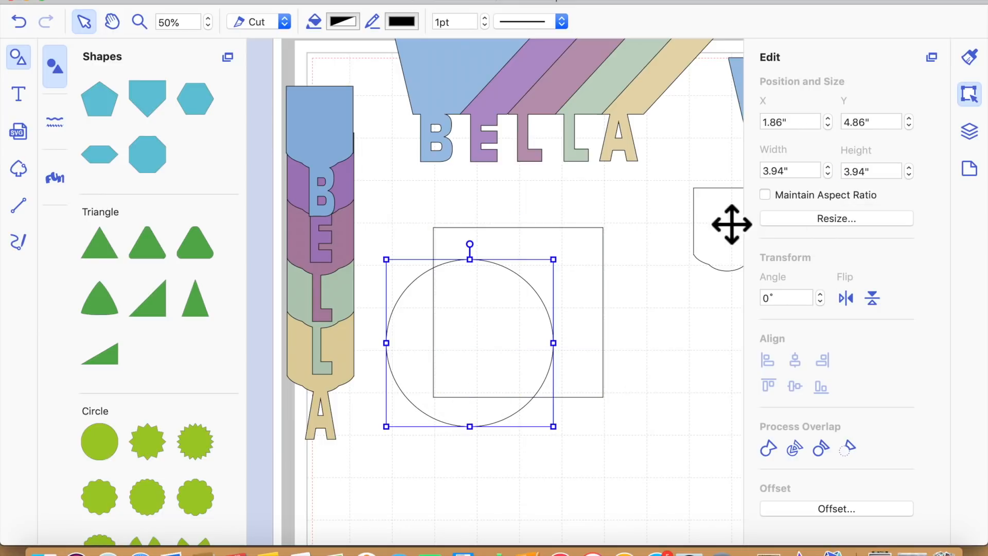
{"action": "left_click", "coordinate": [774, 171]}
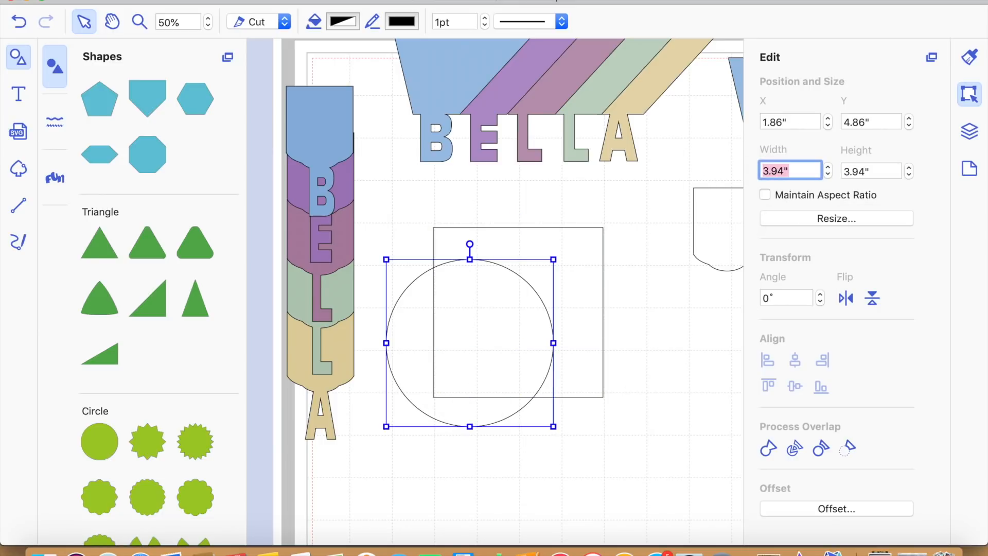
{"action": "key", "text": "Return"}
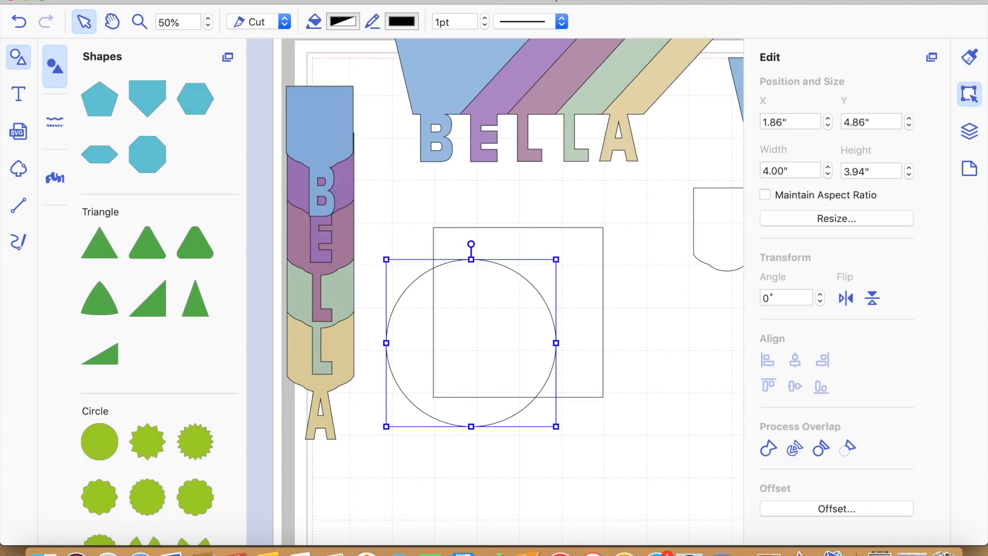
{"action": "left_click", "coordinate": [877, 173]}
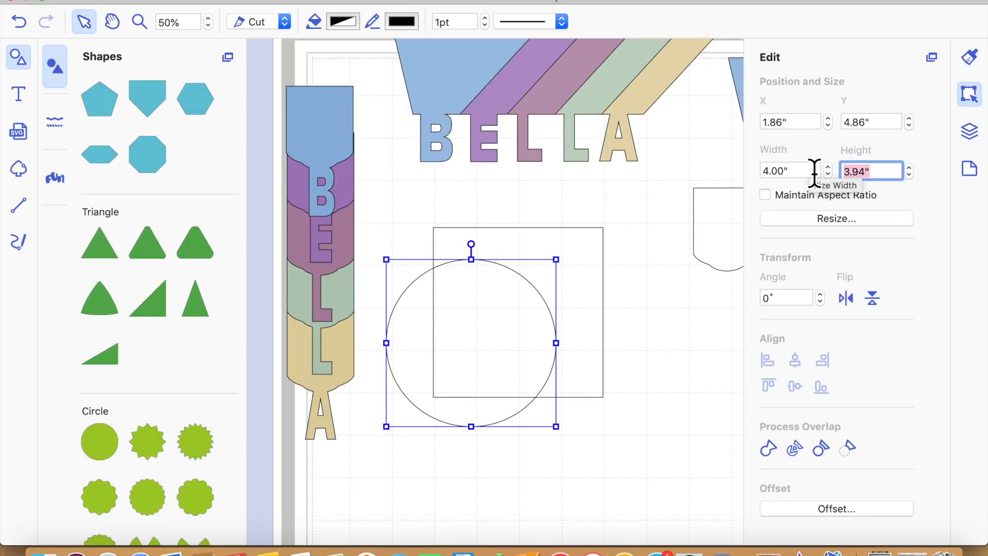
{"action": "type", "text": "4"}
{"action": "key", "text": "Return"}
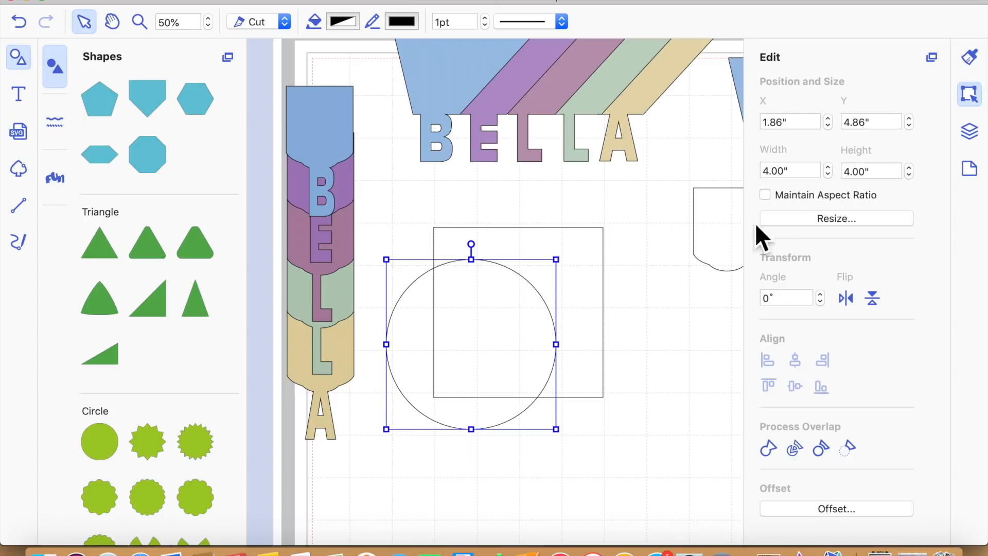
- Move the circle so it straddles the square's bottom edge, and place a 4" duplicate of the circle beside it
{"action": "left_click_drag", "start_coordinate": [501, 424], "coordinate": [545, 476]}
{"action": "left_click", "coordinate": [617, 442]}
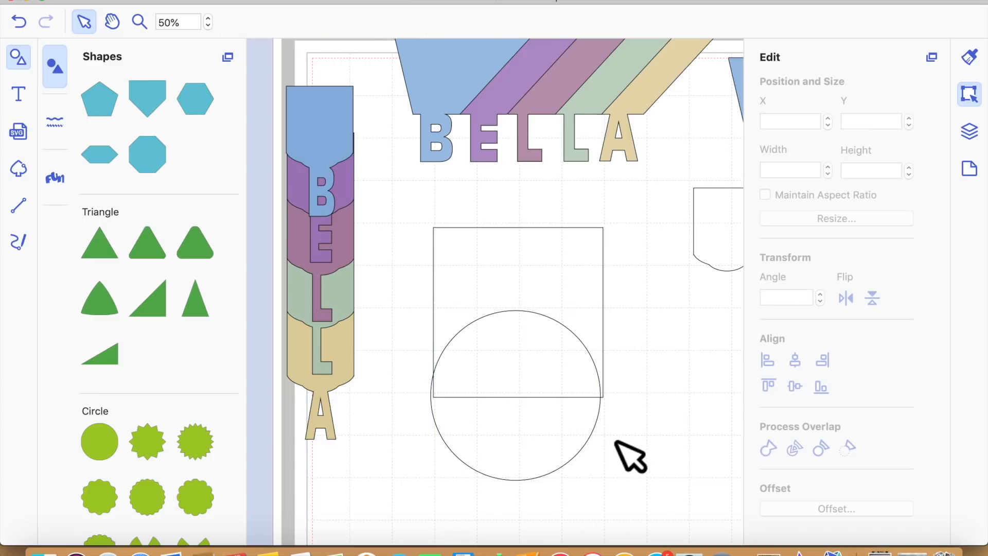
{"action": "left_click", "coordinate": [548, 443]}
{"action": "left_click_drag", "start_coordinate": [547, 444], "coordinate": [654, 453]}
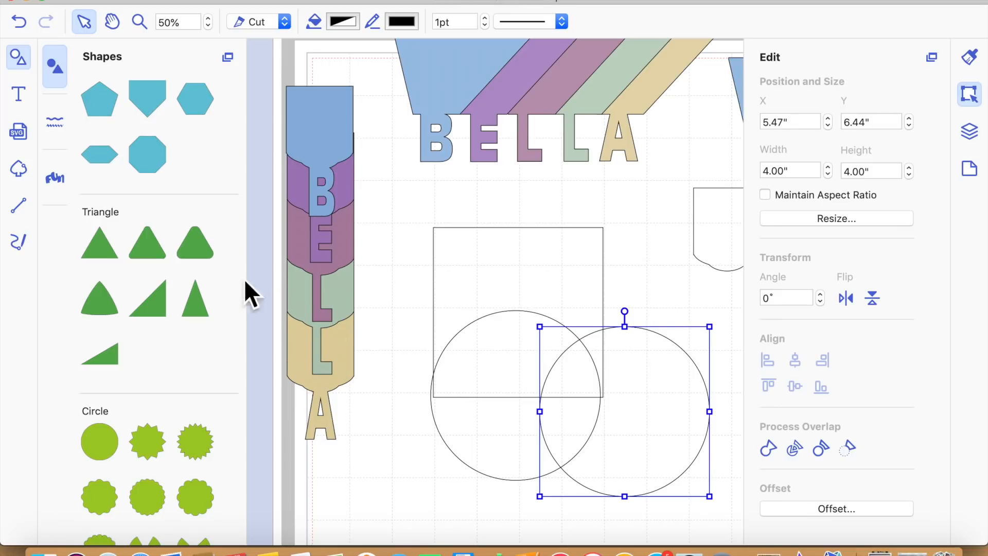
{"action": "left_click", "coordinate": [20, 57]}
{"action": "left_click_drag", "start_coordinate": [459, 430], "coordinate": [510, 435]}
{"action": "right_click", "coordinate": [496, 421]}
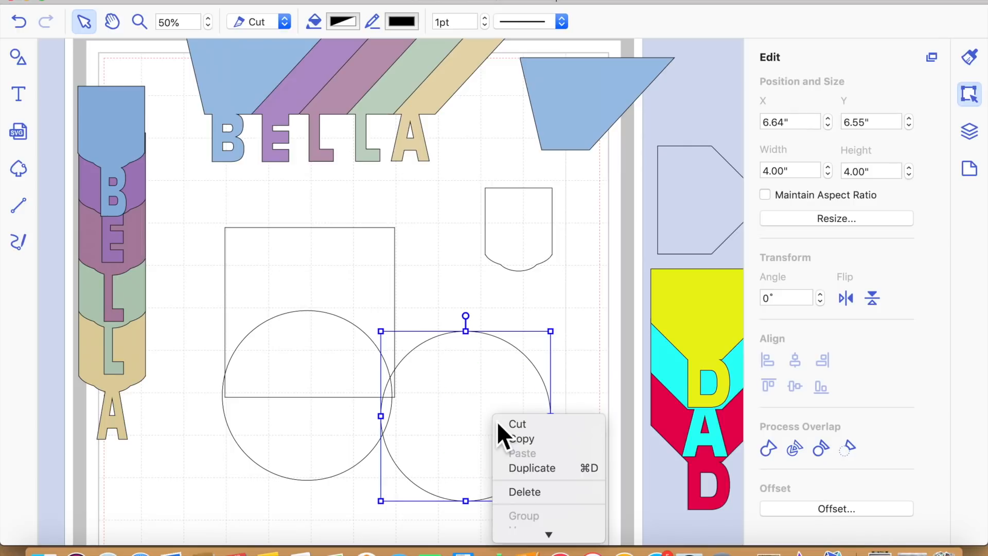
{"action": "left_click", "coordinate": [563, 470]}
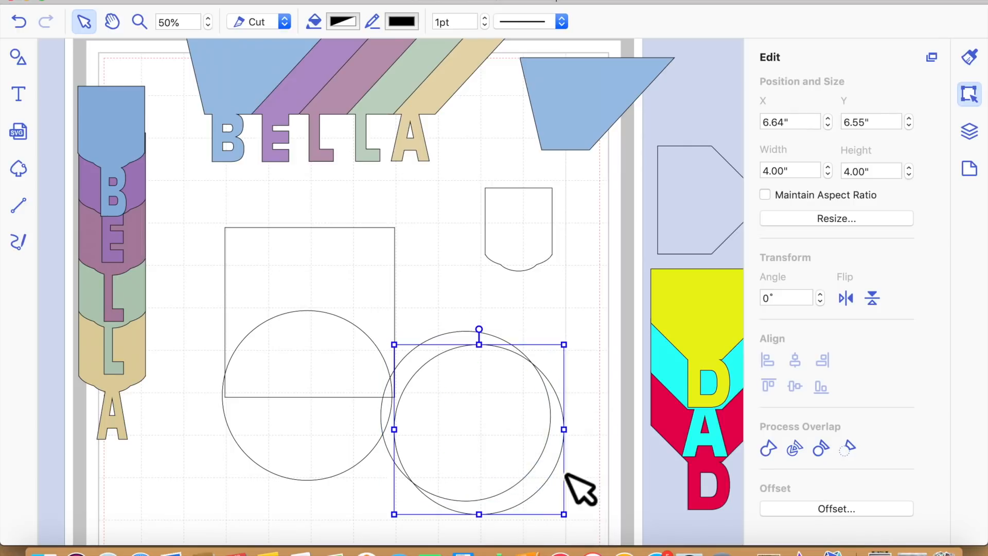
{"action": "left_click", "coordinate": [19, 22]}
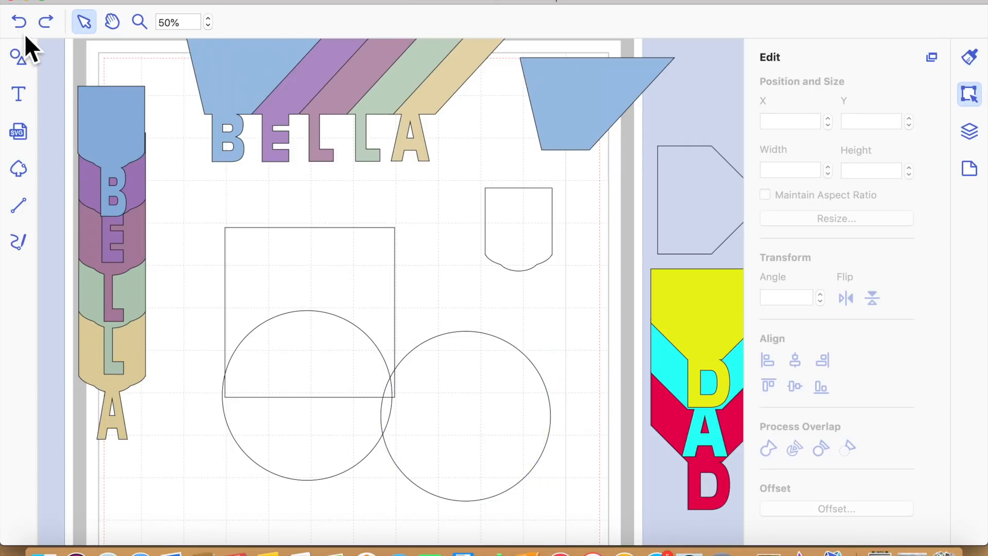
- Move the spare circle clear of the square, and align the other circle with the square on their vertical center line
{"action": "left_click_drag", "start_coordinate": [401, 430], "coordinate": [559, 421]}
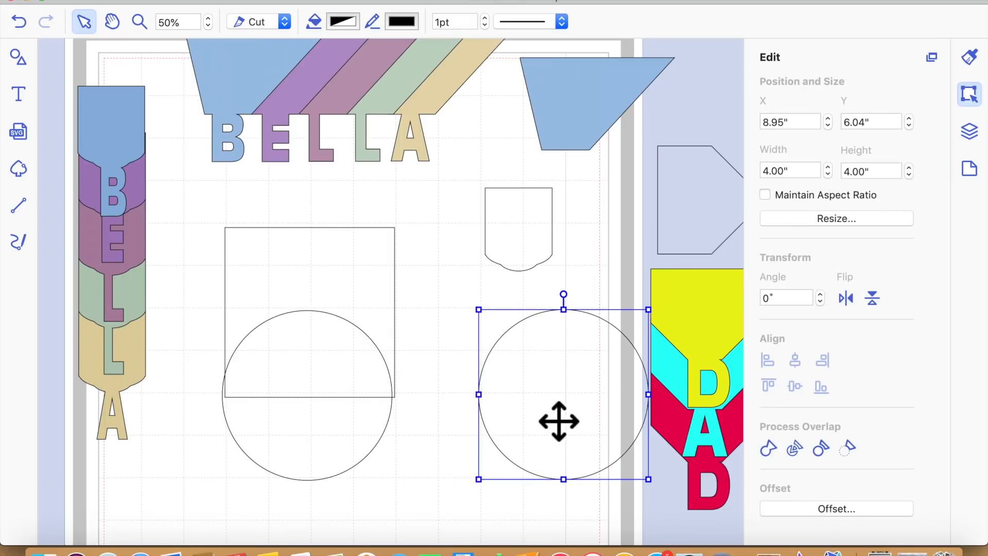
{"action": "left_click_drag", "start_coordinate": [265, 422], "coordinate": [283, 438]}
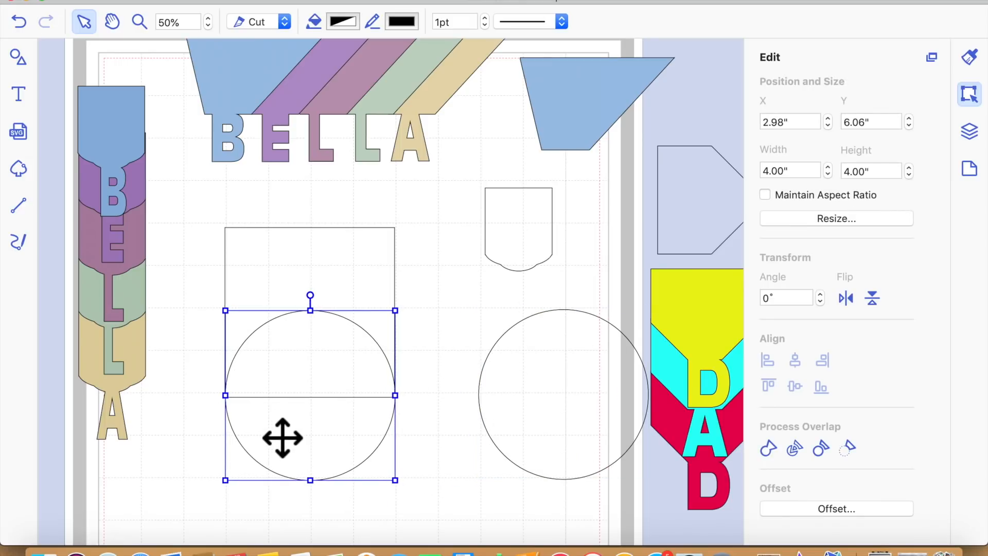
{"action": "left_click", "coordinate": [416, 478]}
{"action": "left_click", "coordinate": [319, 293]}
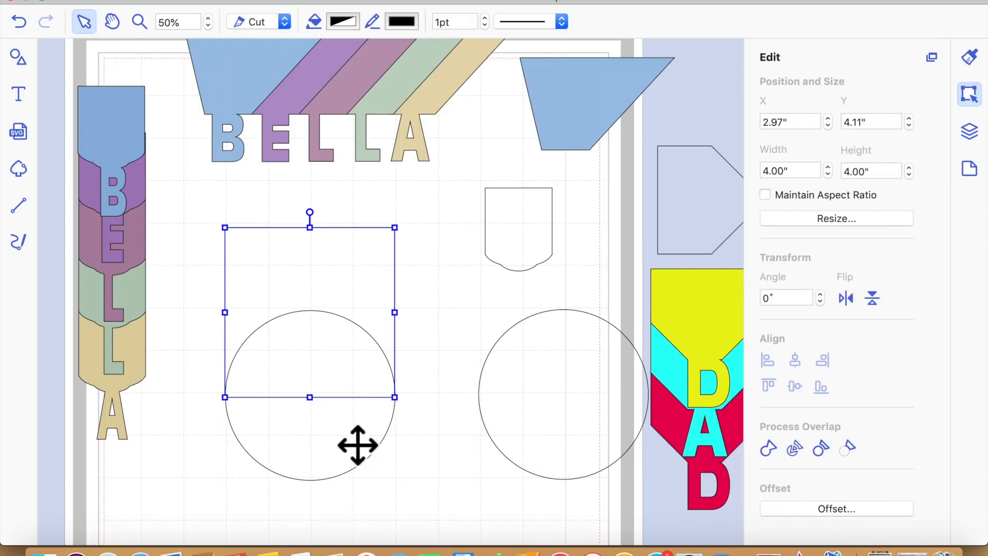
{"action": "left_click", "coordinate": [357, 447], "text": "shift"}
{"action": "left_click", "coordinate": [795, 360]}
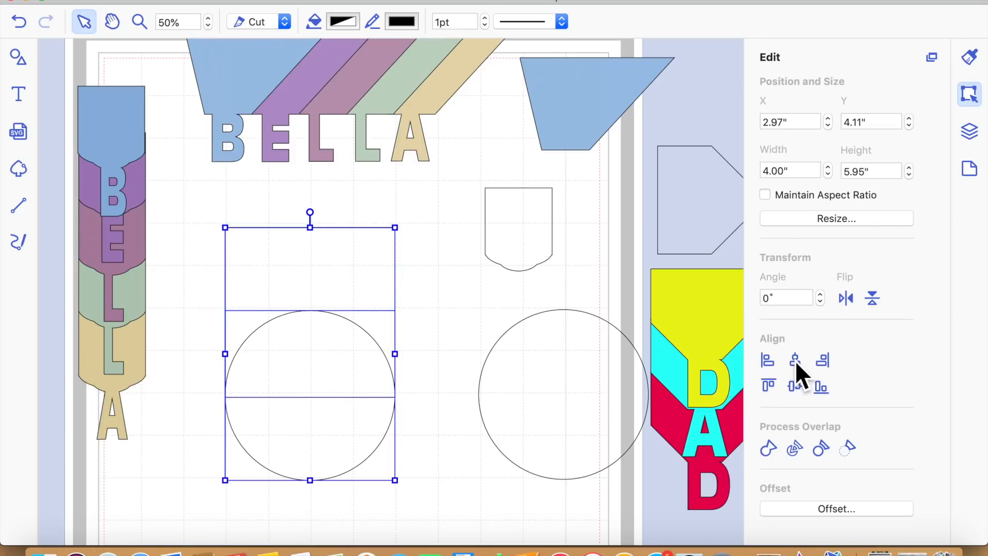
{"action": "left_click", "coordinate": [461, 445]}
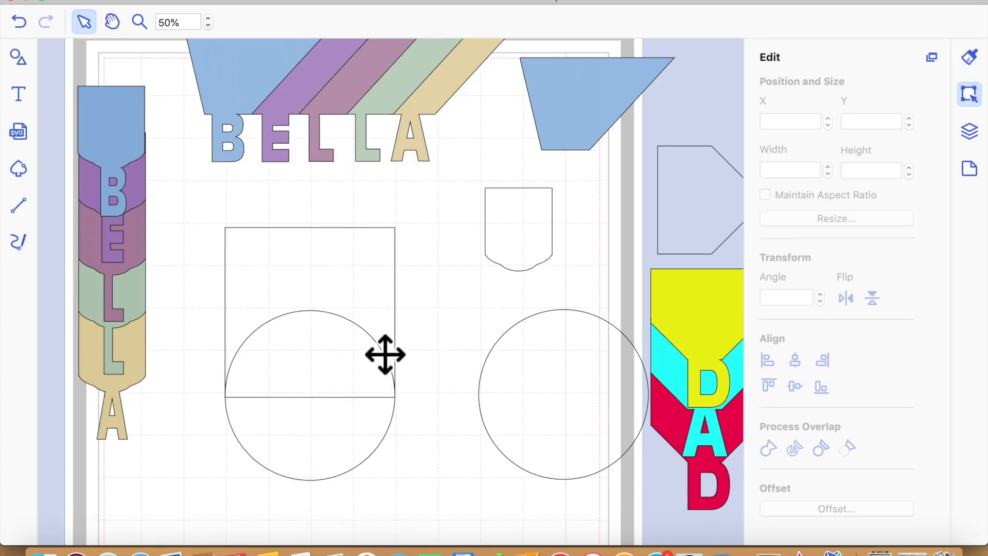
- Weld the square and the overlapping circle into one rounded-bottom shape and shift it slightly up on the mat
{"action": "left_click_drag", "start_coordinate": [451, 478], "coordinate": [294, 335]}
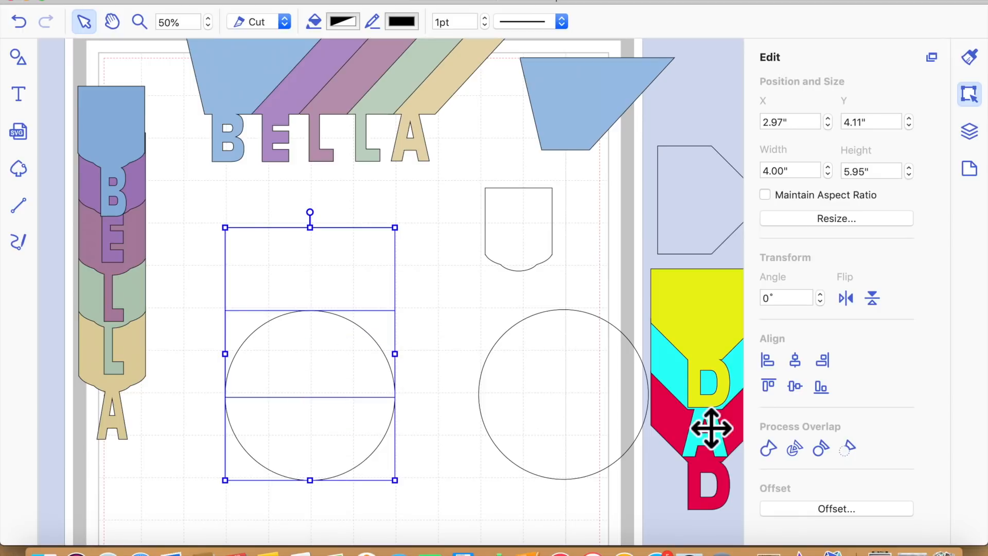
{"action": "left_click", "coordinate": [770, 449]}
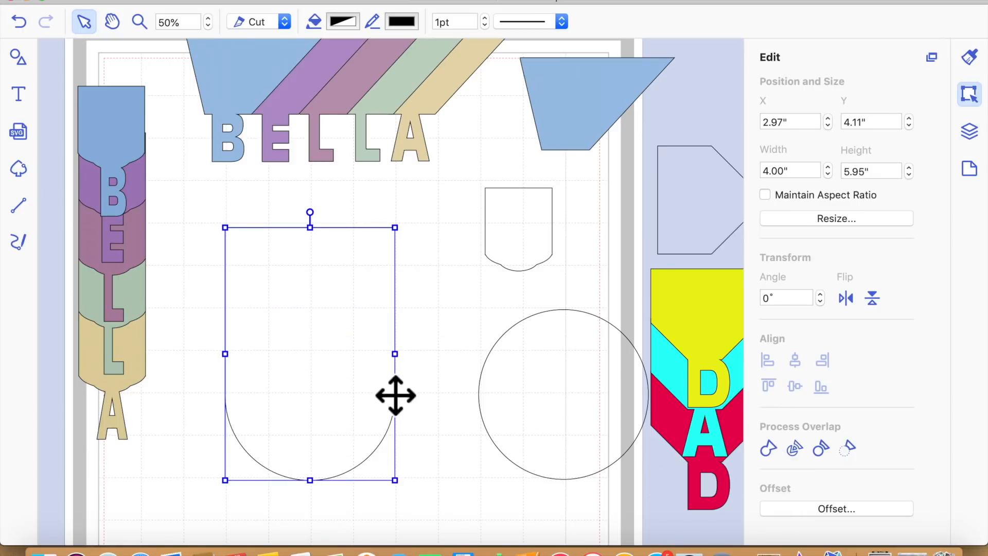
{"action": "left_click", "coordinate": [438, 516]}
{"action": "left_click_drag", "start_coordinate": [337, 428], "coordinate": [363, 429]}
- Shrink the spare circle to about 2.97" wide and place it, flattened into an oval, over the welded shape's rounded bottom
{"action": "left_click", "coordinate": [565, 446]}
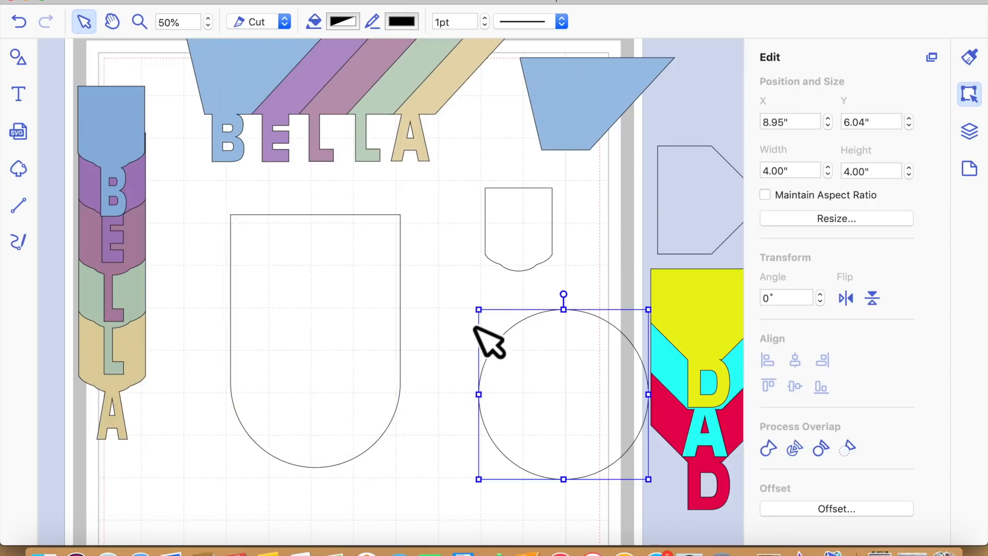
{"action": "left_click_drag", "start_coordinate": [479, 310], "coordinate": [522, 353]}
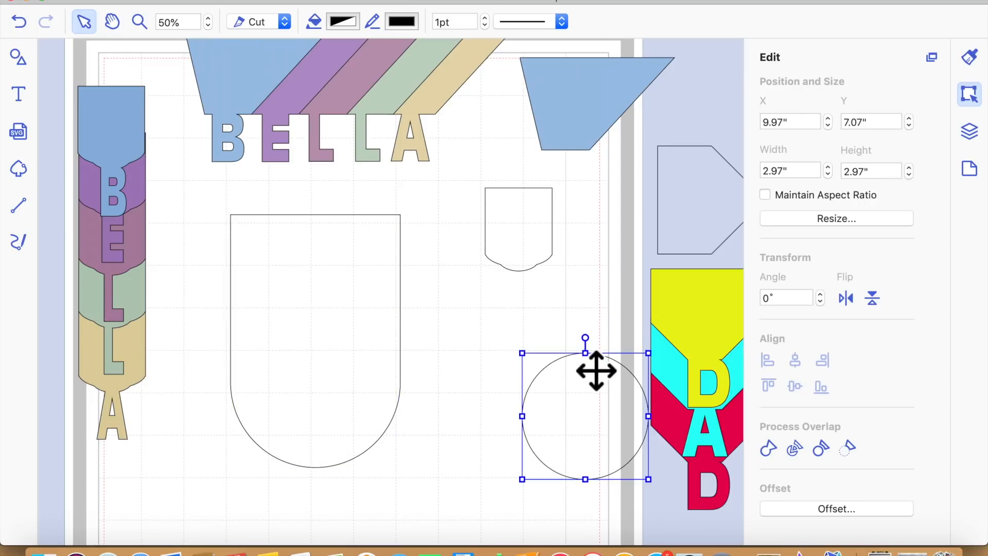
{"action": "double_click", "coordinate": [601, 373]}
{"action": "left_click", "coordinate": [611, 414]}
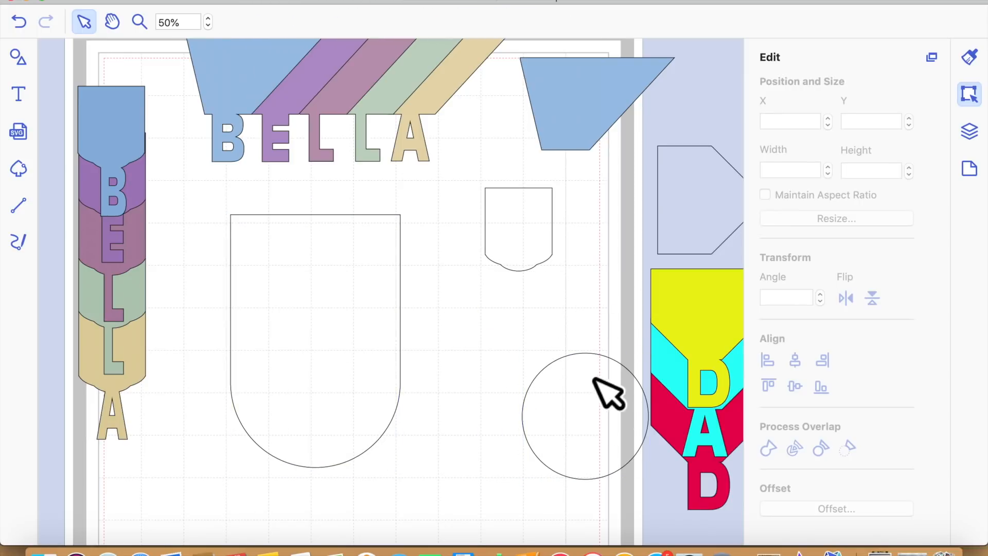
{"action": "left_click", "coordinate": [608, 391]}
{"action": "left_click_drag", "start_coordinate": [603, 371], "coordinate": [340, 442]}
- Center the oval horizontally on the rounded-bottom shape and weld the two into a single outline
{"action": "left_click_drag", "start_coordinate": [497, 511], "coordinate": [240, 357]}
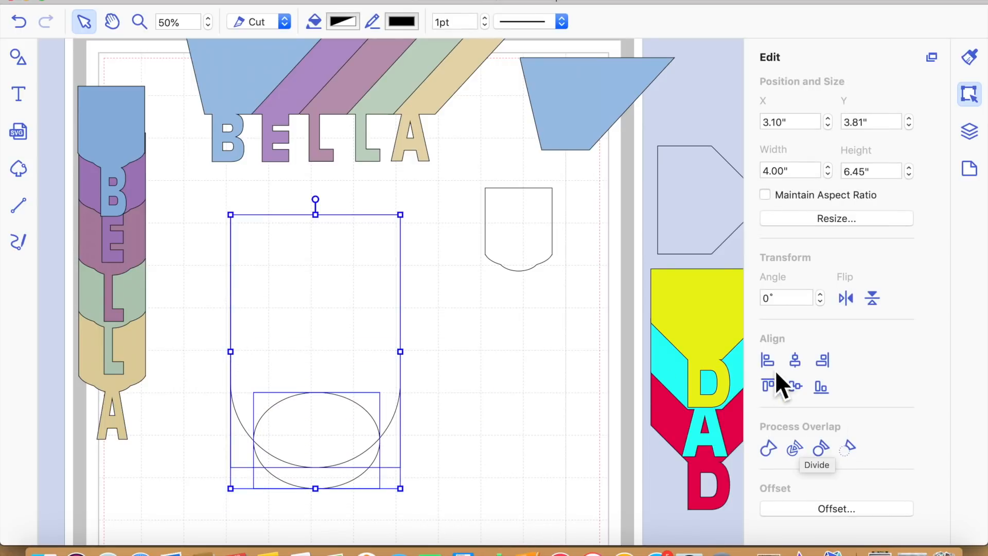
{"action": "left_click", "coordinate": [796, 361]}
{"action": "left_click", "coordinate": [486, 465]}
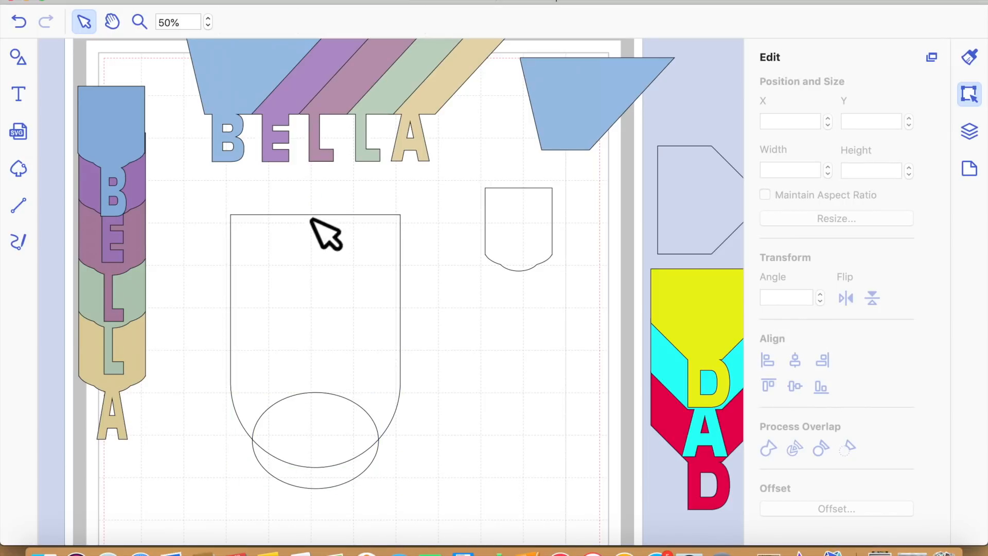
{"action": "left_click_drag", "start_coordinate": [472, 505], "coordinate": [316, 437]}
{"action": "left_click", "coordinate": [778, 456]}
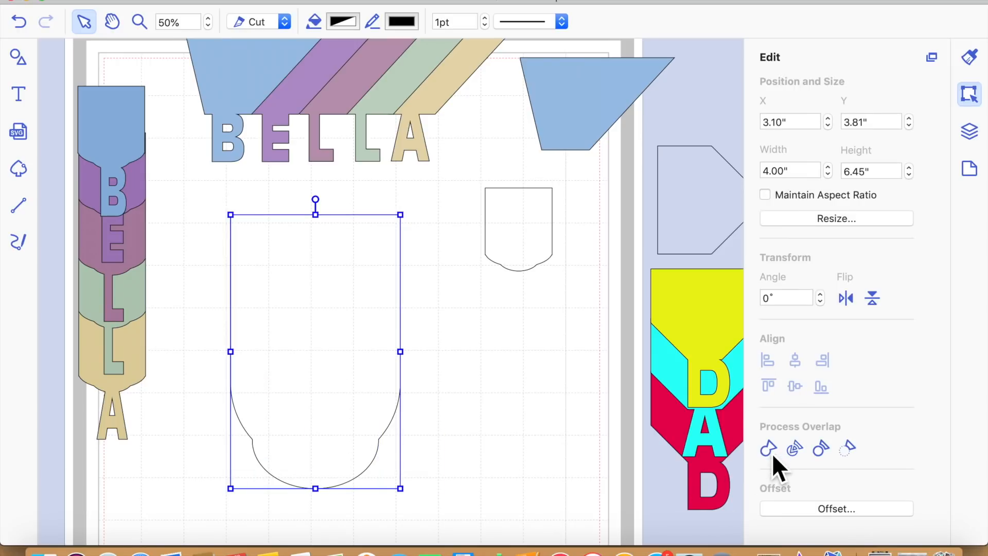
{"action": "double_click", "coordinate": [335, 357]}
{"action": "left_click", "coordinate": [336, 319]}
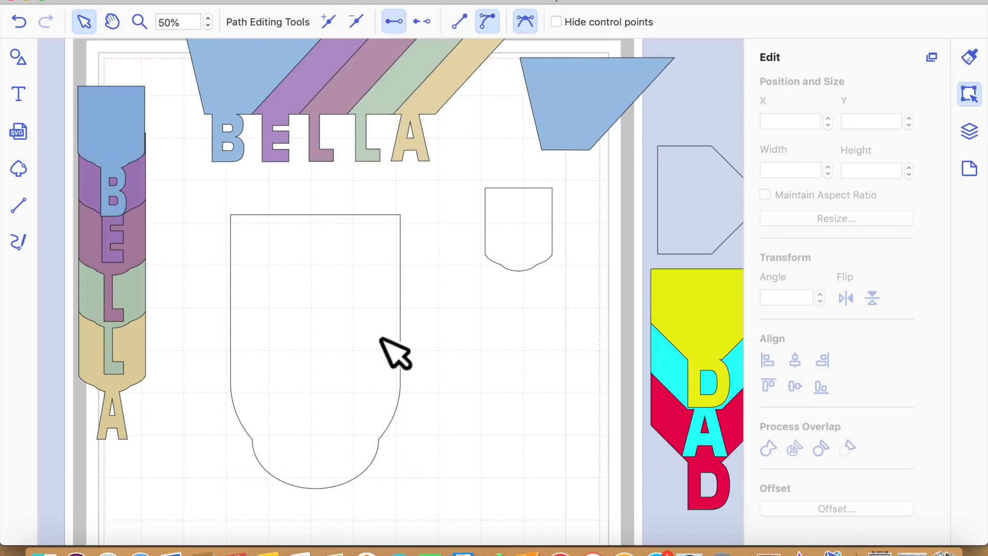
{"action": "left_click", "coordinate": [482, 409]}
- Scale the welded outline down to nearly the size of the existing small badge shape and move it near the BELLA column
{"action": "left_click", "coordinate": [355, 345]}
{"action": "left_click_drag", "start_coordinate": [401, 351], "coordinate": [507, 352]}
{"action": "left_click_drag", "start_coordinate": [429, 371], "coordinate": [444, 364]}
{"action": "left_click_drag", "start_coordinate": [230, 214], "coordinate": [364, 317]}
{"action": "left_click", "coordinate": [477, 393]}
{"action": "mouse_move", "coordinate": [368, 356]}
{"action": "left_mouse_down"}
{"action": "mouse_move", "coordinate": [276, 319]}
{"action": "mouse_move", "coordinate": [304, 331]}
{"action": "mouse_move", "coordinate": [289, 329]}
{"action": "left_mouse_up"}
{"action": "left_click", "coordinate": [400, 376]}
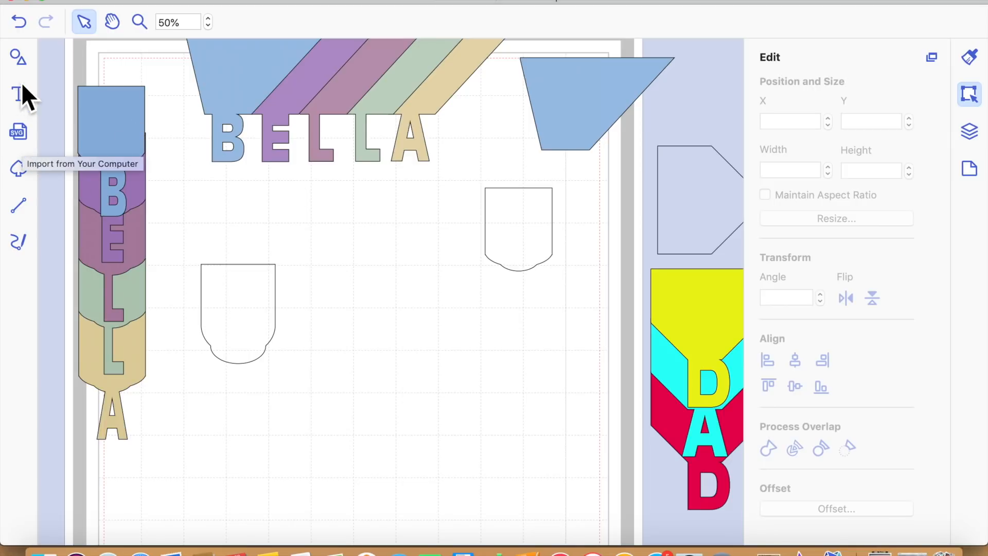
- Insert a right triangle from the shape library, place it in the mat's open area, and turn it to 180°
{"action": "left_click", "coordinate": [22, 60]}
{"action": "scroll", "coordinate": [248, 418], "scroll_direction": "down", "scroll_amount": 10}
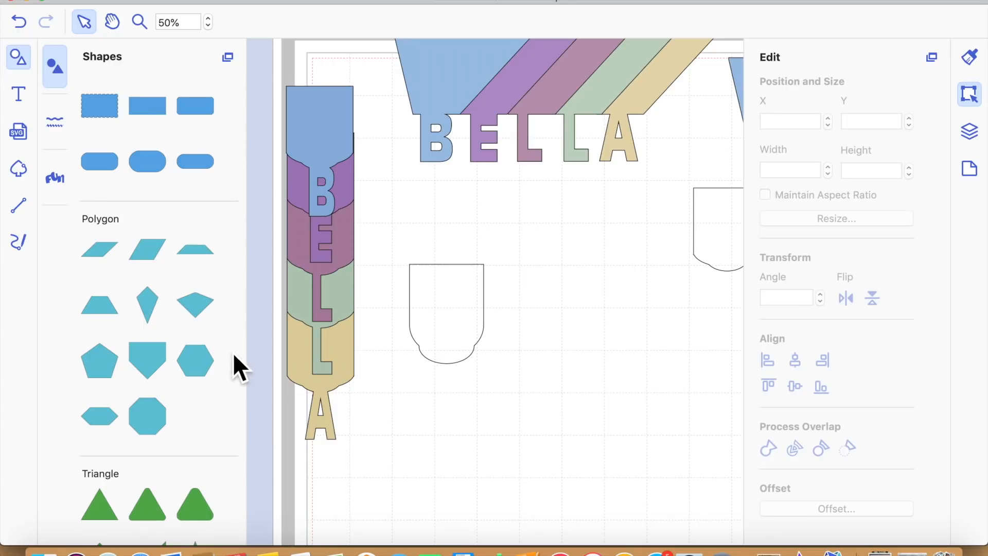
{"action": "scroll", "coordinate": [214, 355], "scroll_direction": "down", "scroll_amount": 3}
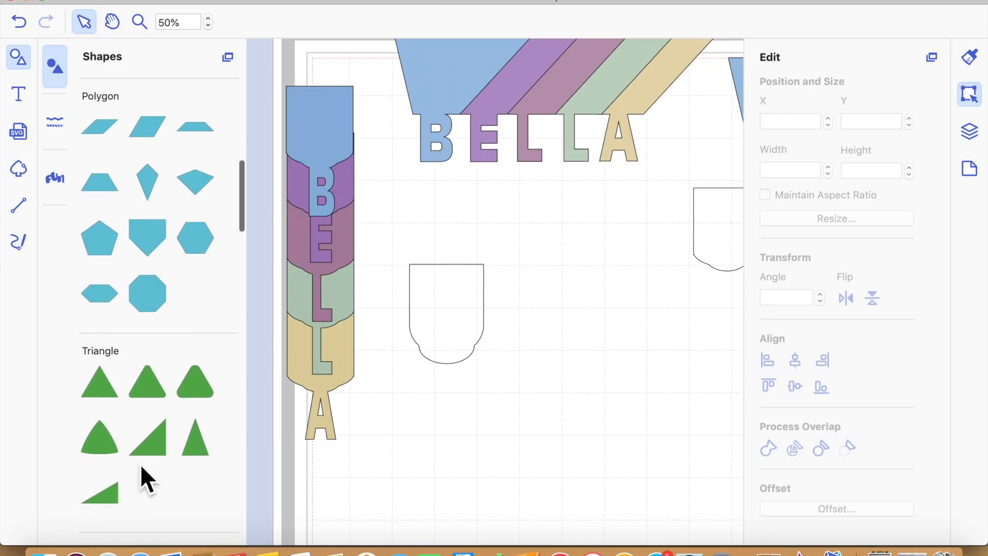
{"action": "left_click", "coordinate": [158, 450]}
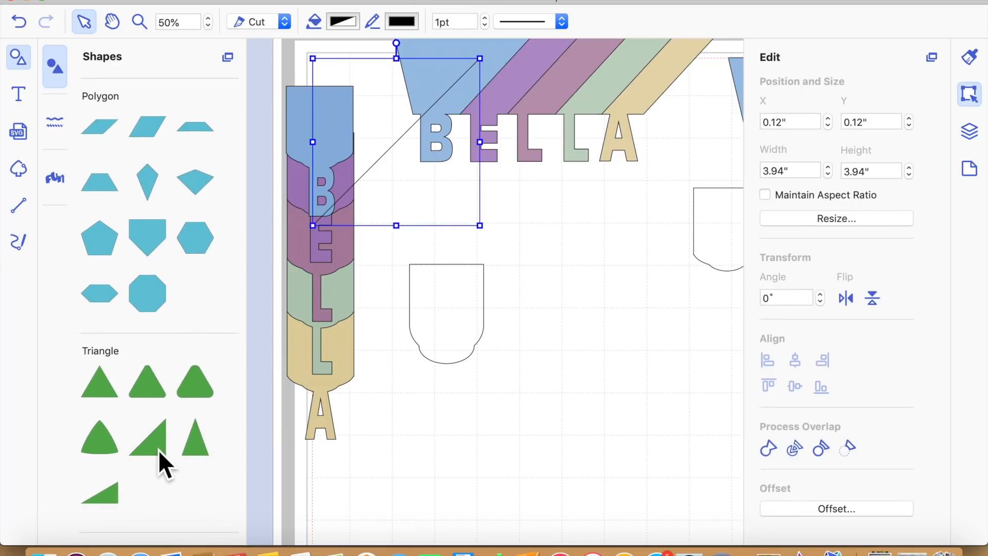
{"action": "scroll", "coordinate": [540, 236], "scroll_direction": "right", "scroll_amount": 5}
{"action": "left_click_drag", "start_coordinate": [325, 198], "coordinate": [508, 450]}
{"action": "left_click", "coordinate": [876, 302]}
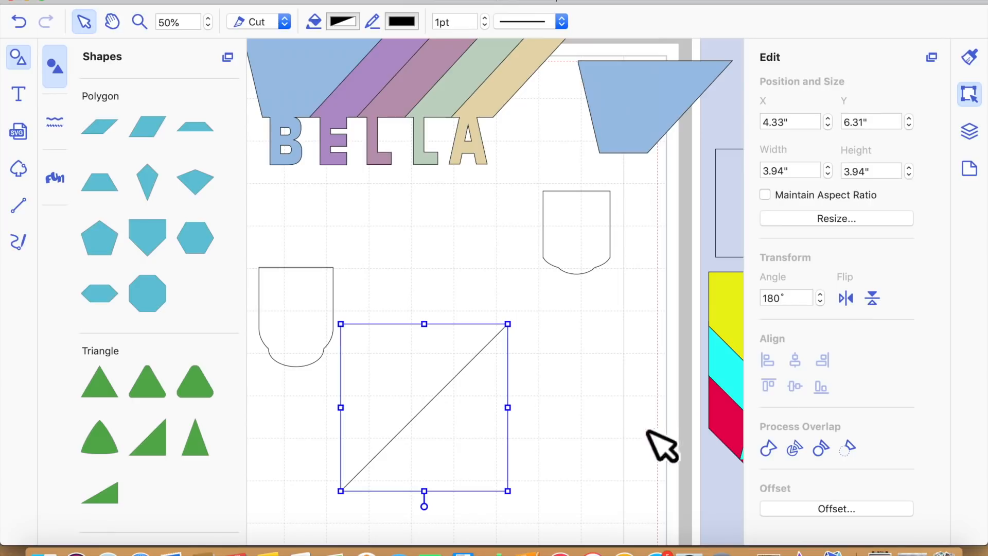
- Reposition the right triangle in the open area between and below the two small badge outlines
{"action": "left_click", "coordinate": [610, 415]}
{"action": "left_click_drag", "start_coordinate": [440, 366], "coordinate": [507, 370]}
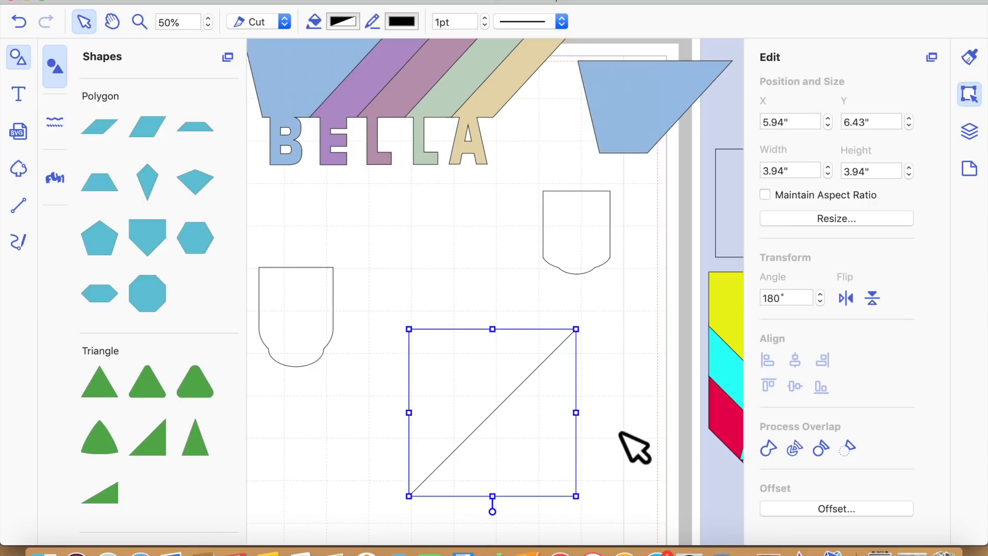
{"action": "left_click", "coordinate": [611, 376]}
{"action": "left_click_drag", "start_coordinate": [503, 402], "coordinate": [498, 367]}
{"action": "left_click", "coordinate": [346, 450]}
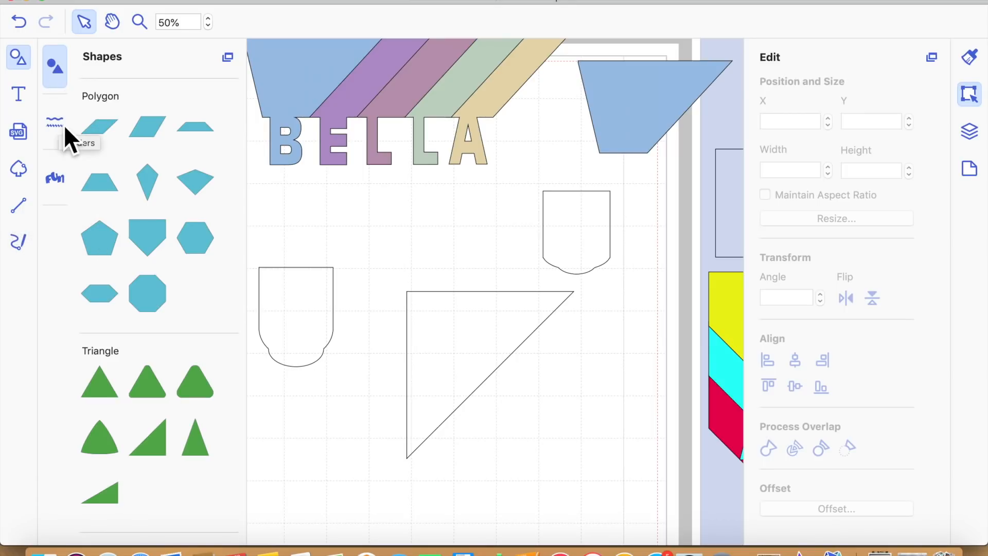
- Insert a plain rectangle from the shape library, rotate it to 68°, and lay it across the triangle's vertical side
{"action": "scroll", "coordinate": [132, 133], "scroll_direction": "up", "scroll_amount": 10}
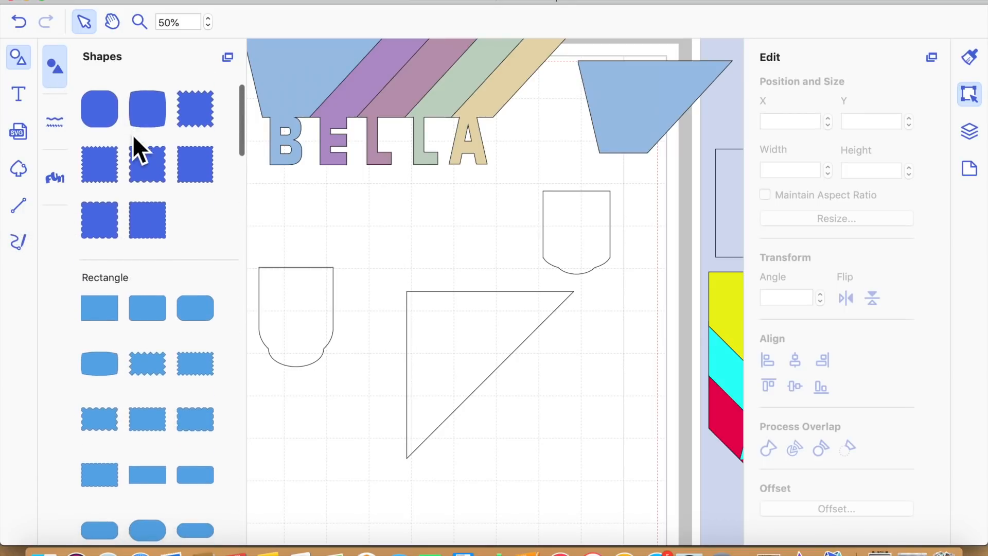
{"action": "left_click", "coordinate": [107, 306]}
{"action": "left_click_drag", "start_coordinate": [317, 177], "coordinate": [479, 414]}
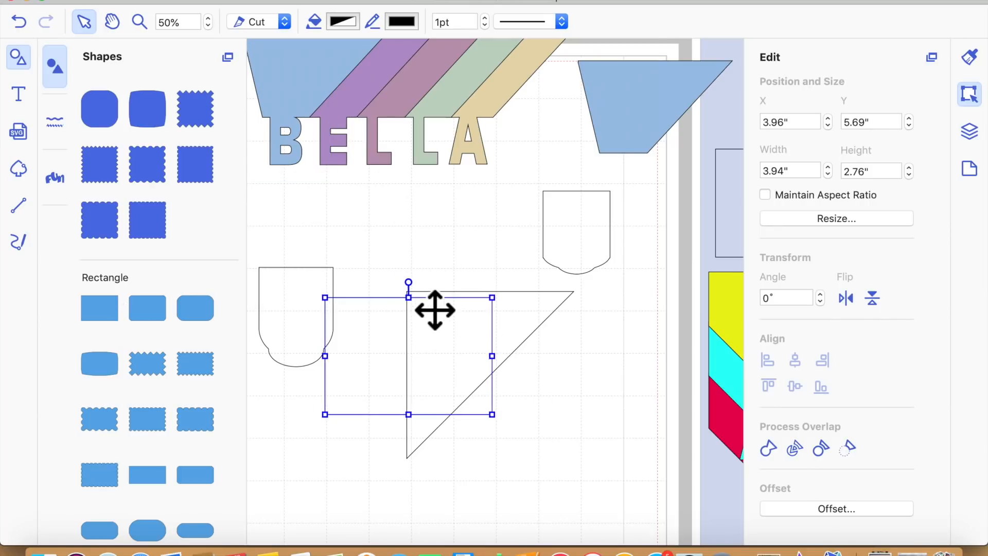
{"action": "left_click_drag", "start_coordinate": [427, 298], "coordinate": [503, 342]}
{"action": "left_click_drag", "start_coordinate": [447, 372], "coordinate": [419, 401]}
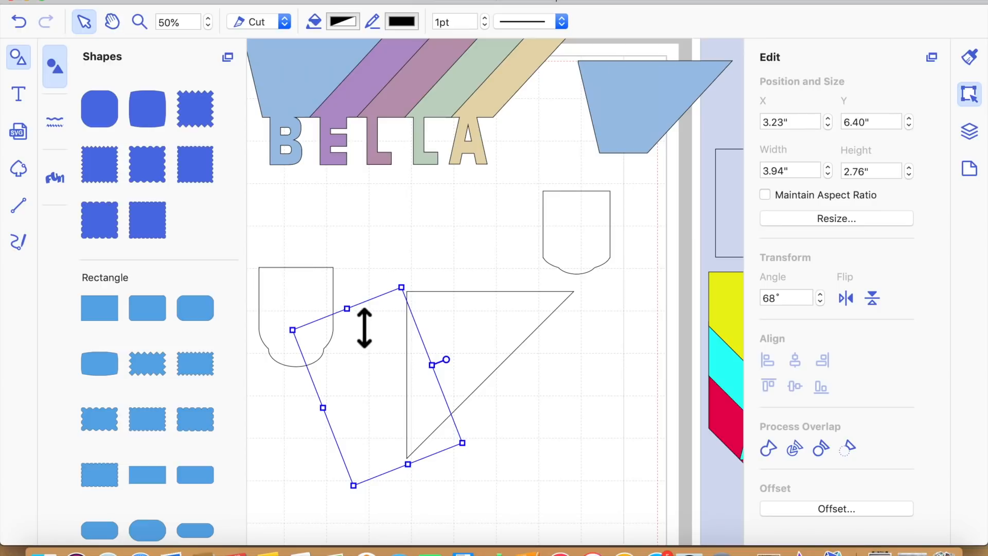
- Lengthen the rotated rectangle to about 4.29" and move its upper corner onto the triangle's right-angle corner
{"action": "left_click_drag", "start_coordinate": [364, 320], "coordinate": [361, 315]}
{"action": "left_click_drag", "start_coordinate": [392, 388], "coordinate": [391, 386]}
{"action": "left_click", "coordinate": [208, 19]}
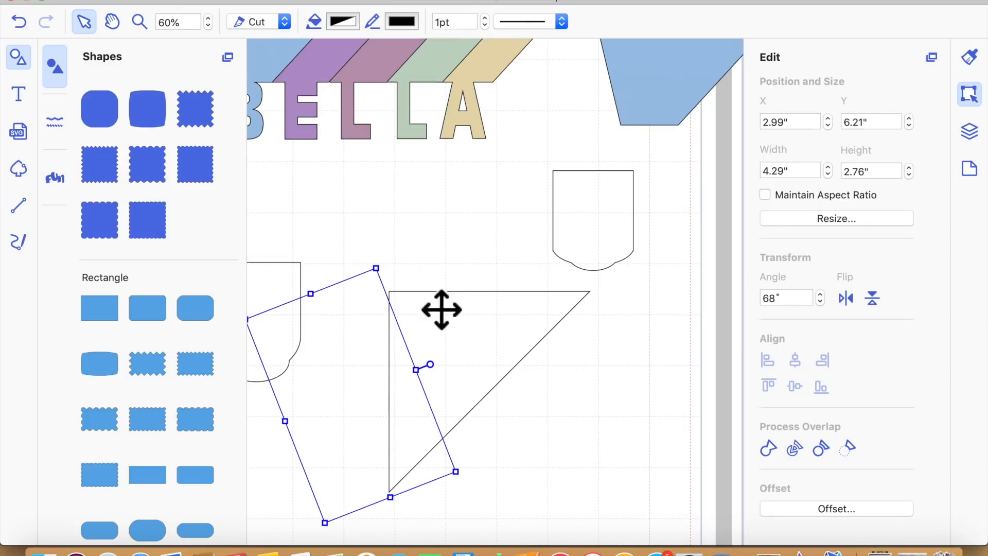
{"action": "left_click", "coordinate": [452, 360]}
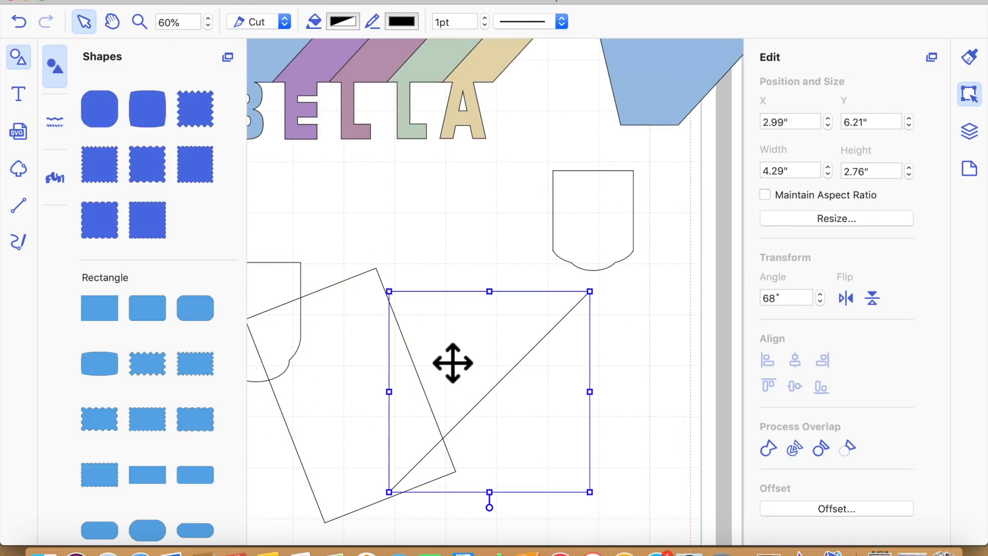
{"action": "left_click", "coordinate": [139, 22]}
{"action": "left_click", "coordinate": [406, 318]}
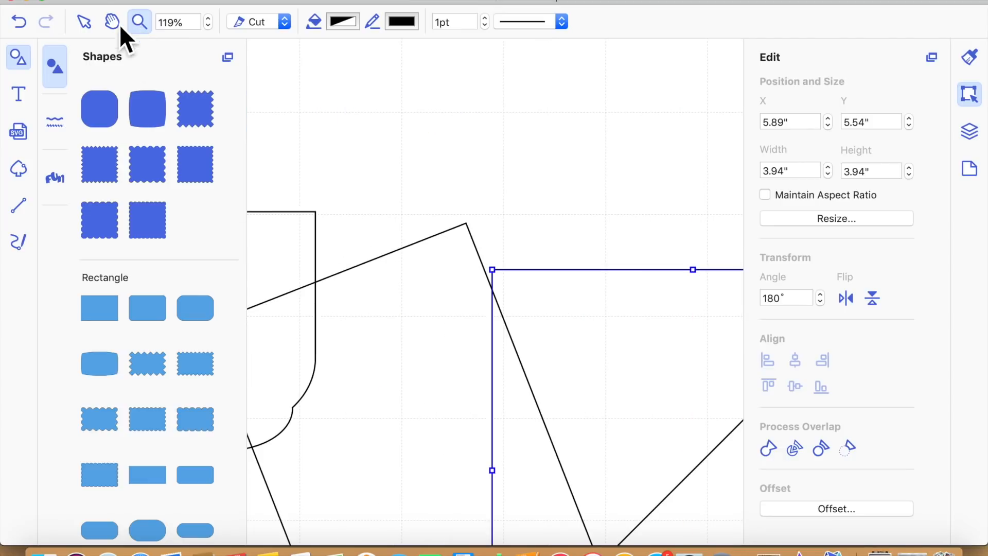
{"action": "left_click_drag", "start_coordinate": [470, 378], "coordinate": [490, 415]}
{"action": "left_click", "coordinate": [579, 351]}
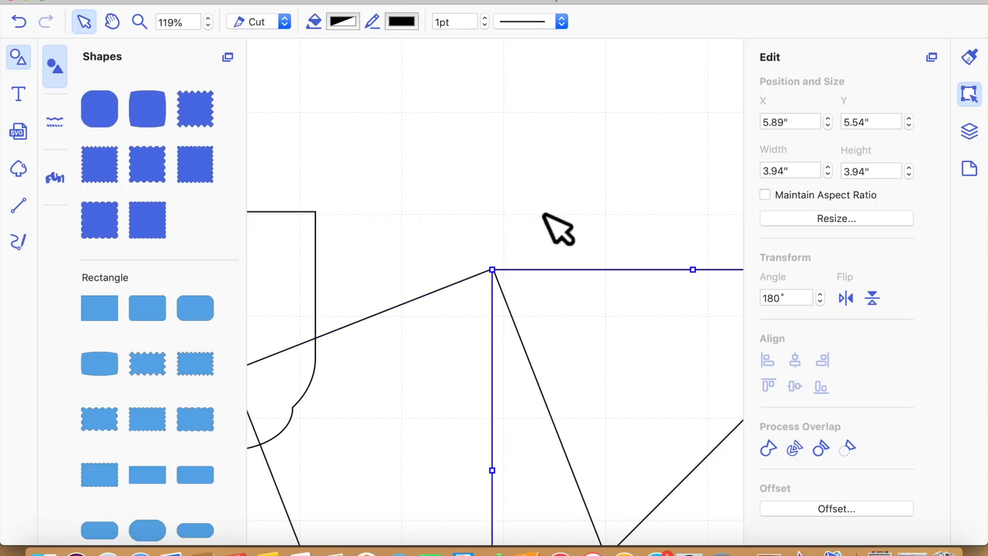
- Nudge the rotated rectangle slightly to the right against the triangle's right-angle corner
{"action": "left_click", "coordinate": [552, 185]}
{"action": "left_click", "coordinate": [491, 336]}
{"action": "key", "text": "Right"}
{"action": "key", "text": "Right"}
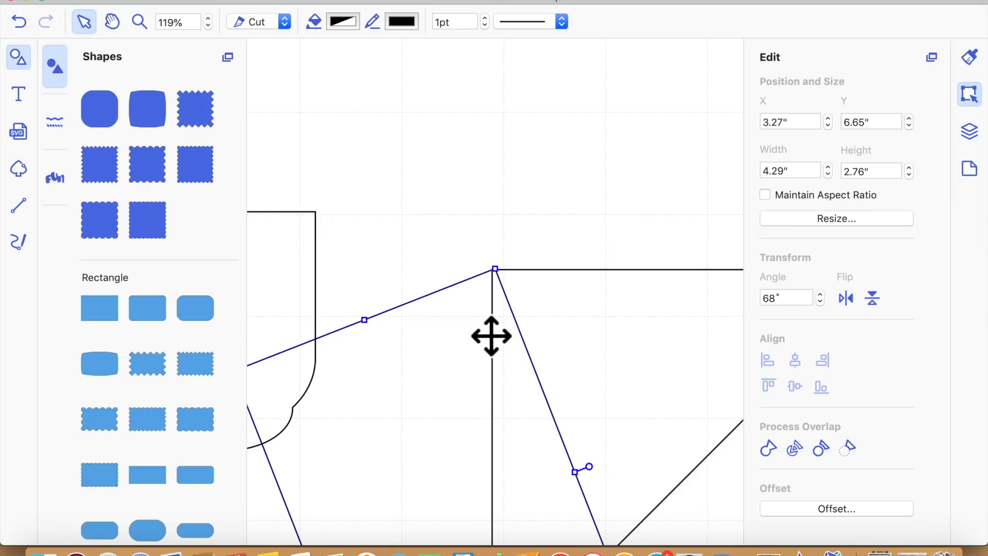
{"action": "double_click", "coordinate": [492, 336]}
{"action": "left_click", "coordinate": [534, 192]}
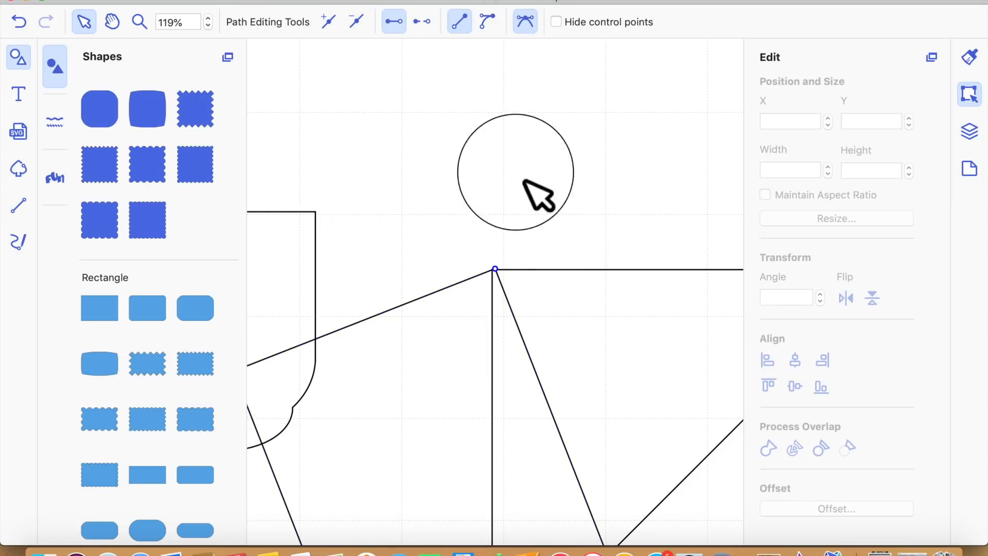
- Nudge the rotated rectangle sideways to X 3.25" so its upper corner lines up with the triangle's right-angle corner
{"action": "left_click", "coordinate": [466, 390]}
{"action": "key", "text": "Right"}
{"action": "key", "text": "Right"}
{"action": "key", "text": "Right"}
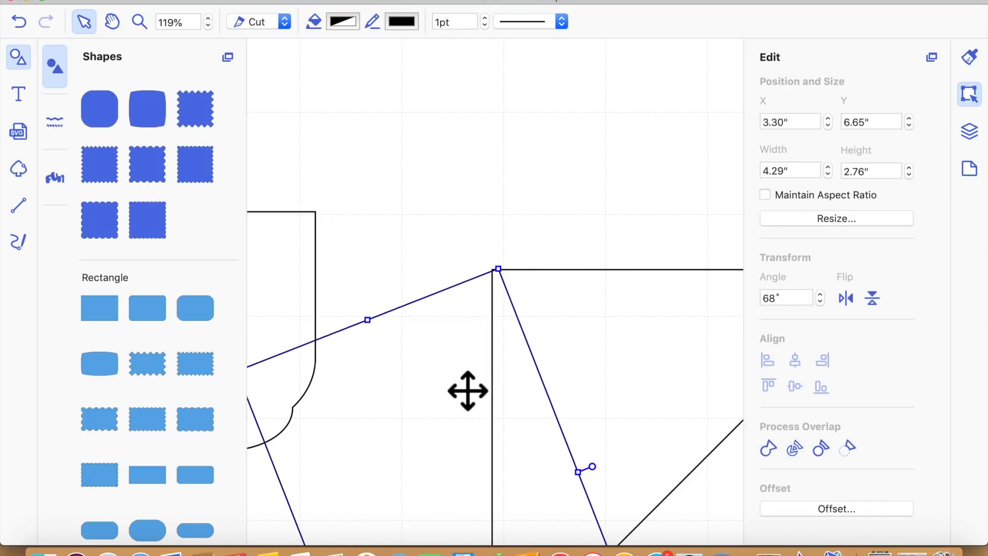
{"action": "key", "text": "Left"}
{"action": "key", "text": "Left"}
{"action": "key", "text": "Left"}
{"action": "key", "text": "Left"}
{"action": "key", "text": "Left"}
{"action": "left_click", "coordinate": [520, 133]}
{"action": "left_click", "coordinate": [519, 338]}
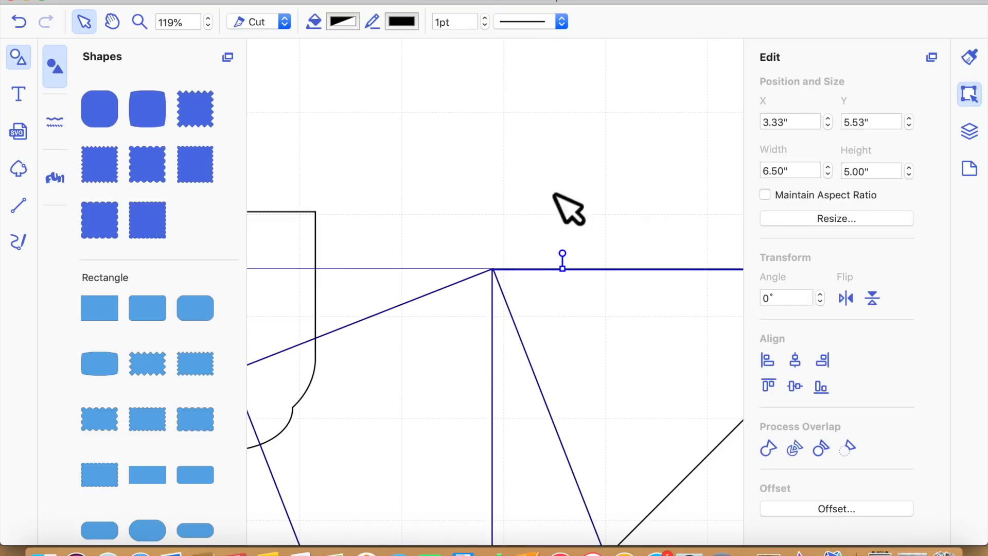
{"action": "left_click", "coordinate": [577, 155]}
- Fine-tune the right triangle's vertical position to bring its right-angle corner level with the rectangle's upper corner
{"action": "left_click", "coordinate": [579, 314]}
{"action": "key", "text": "Up"}
{"action": "key", "text": "Up"}
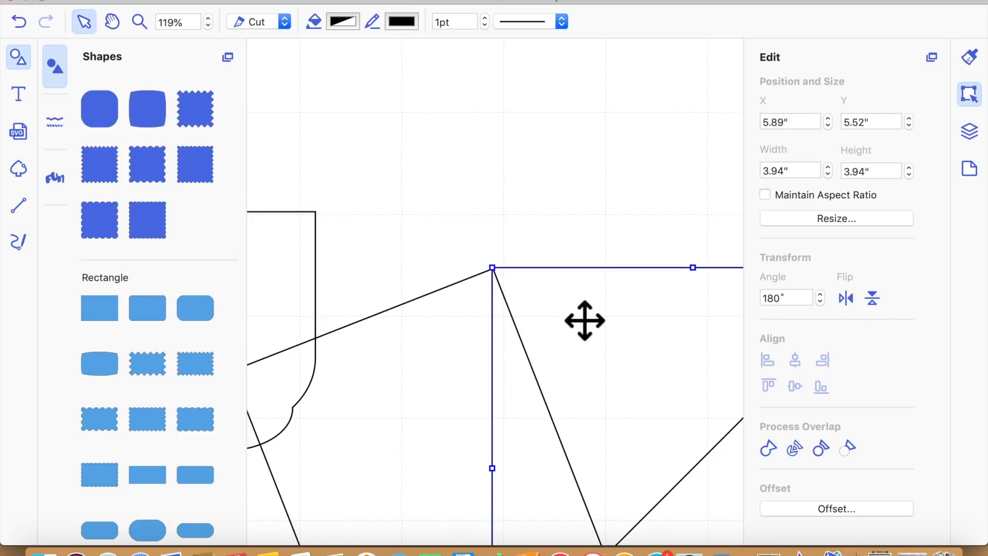
{"action": "left_click", "coordinate": [584, 165]}
{"action": "left_click", "coordinate": [618, 388]}
{"action": "key", "text": "Down"}
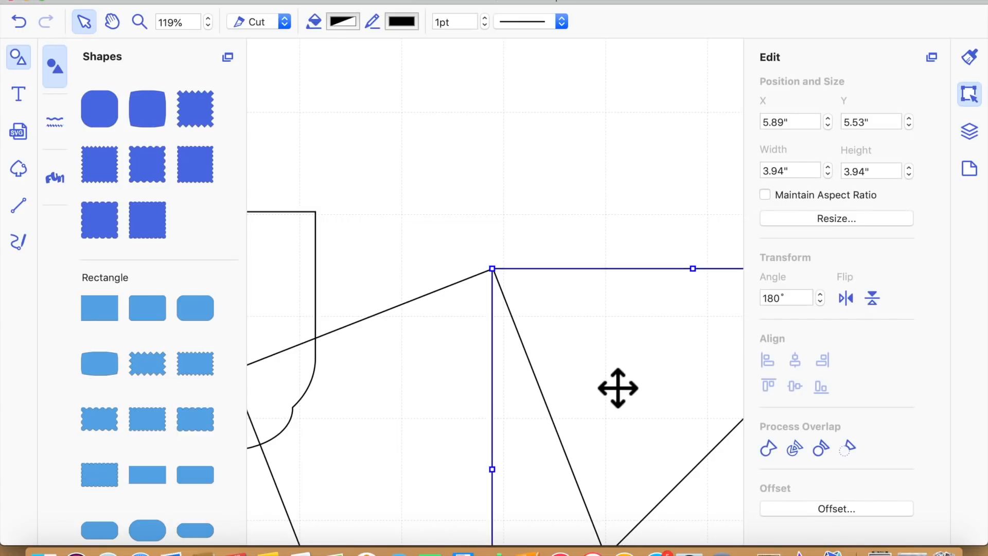
{"action": "double_click", "coordinate": [608, 327]}
{"action": "left_click", "coordinate": [598, 202]}
- Adjust the rotated rectangle in small nudges to X 3.25", Y 6.66", so its upper corner meets the triangle's corner exactly
{"action": "left_click", "coordinate": [525, 335]}
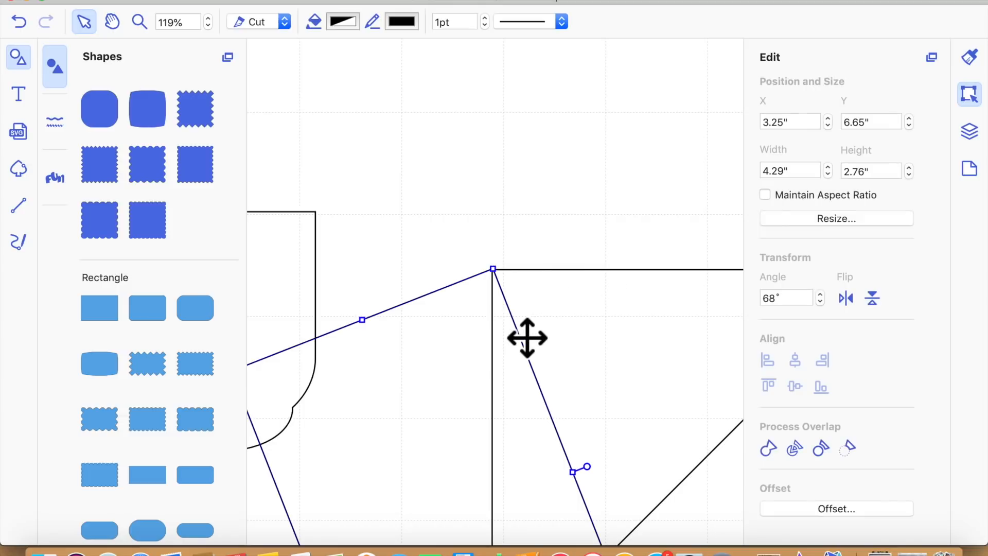
{"action": "key", "text": "Right"}
{"action": "key", "text": "Right"}
{"action": "key", "text": "Up"}
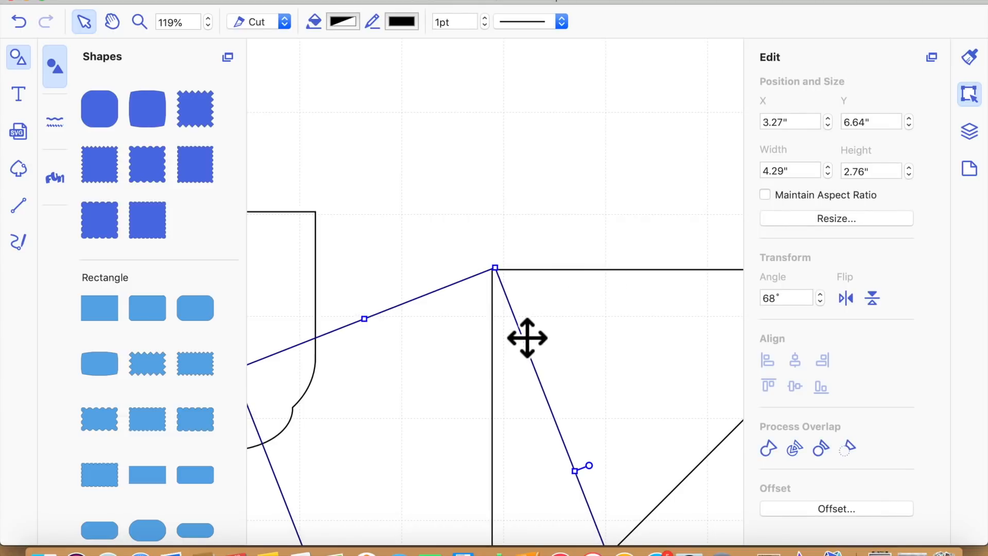
{"action": "key", "text": "Down"}
{"action": "key", "text": "Down"}
{"action": "left_click", "coordinate": [560, 245]}
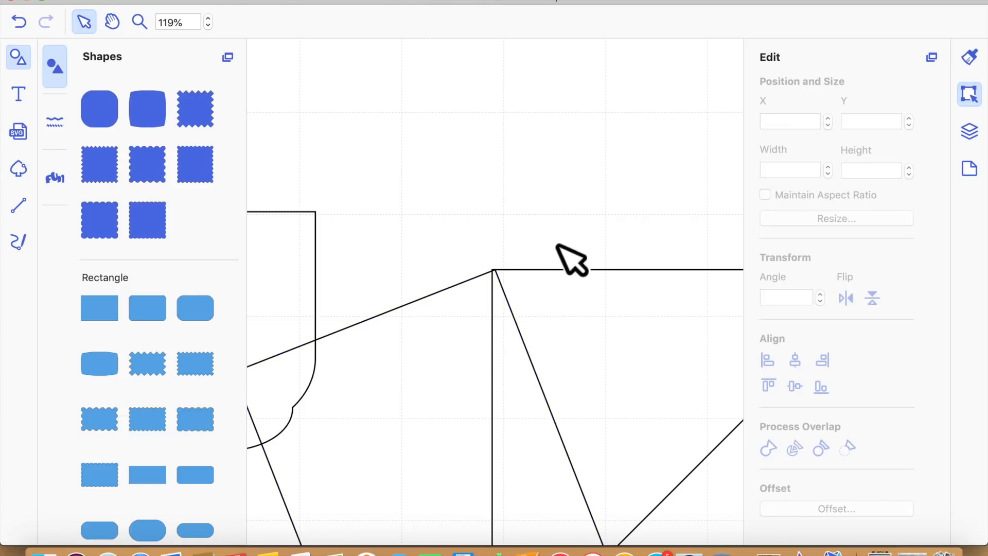
{"action": "left_click", "coordinate": [496, 336]}
{"action": "key", "text": "Left"}
{"action": "key", "text": "Left"}
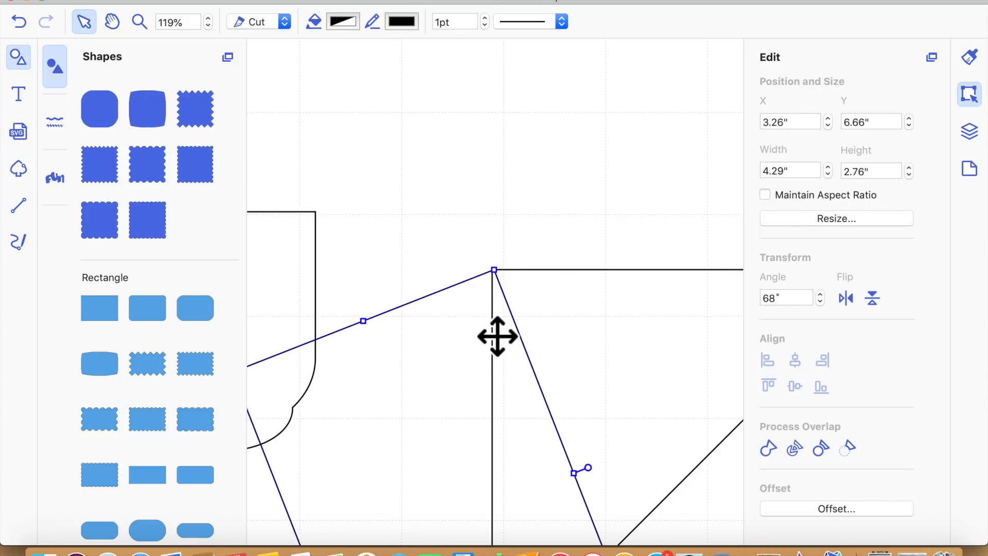
{"action": "key", "text": "Up"}
{"action": "left_click", "coordinate": [569, 189]}
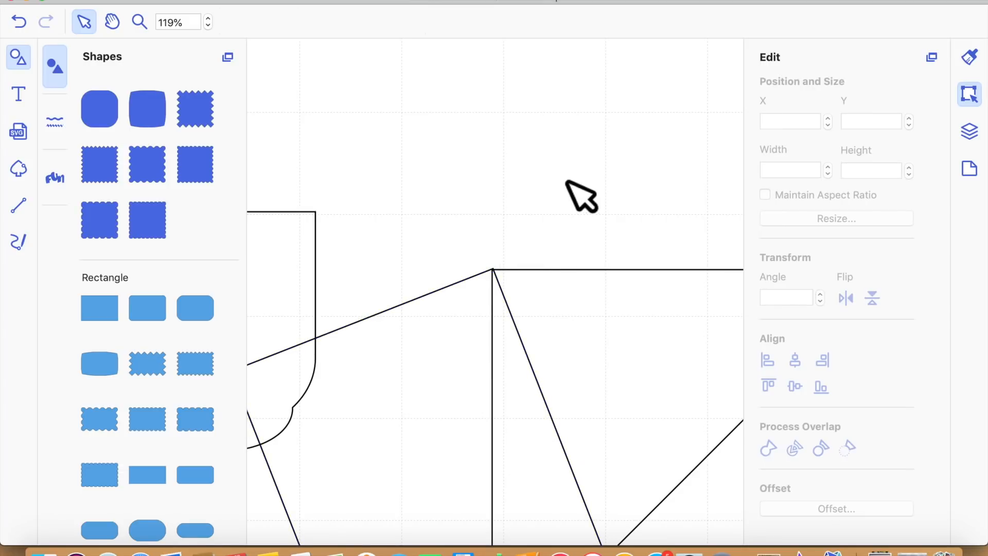
{"action": "left_click", "coordinate": [479, 344]}
{"action": "key", "text": "Down"}
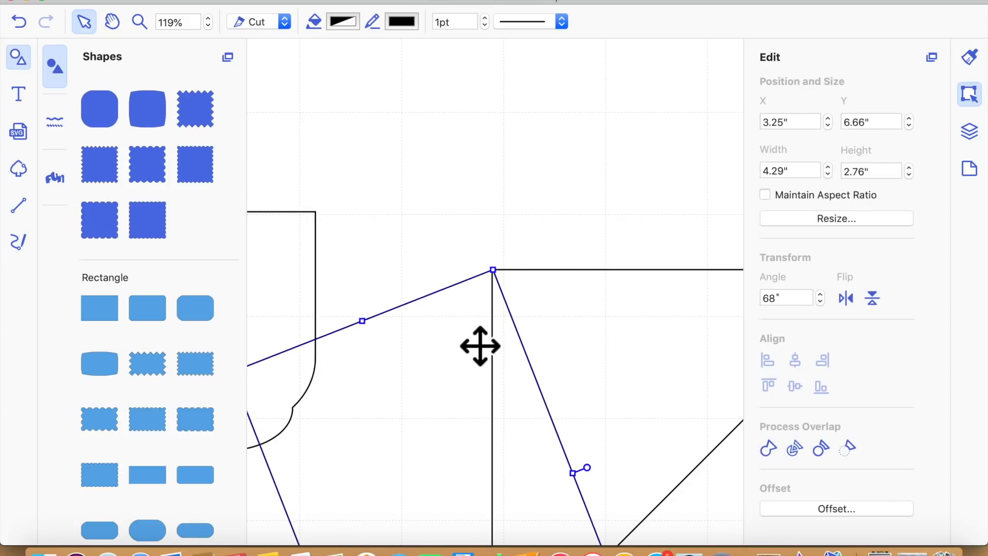
{"action": "left_click", "coordinate": [580, 122]}
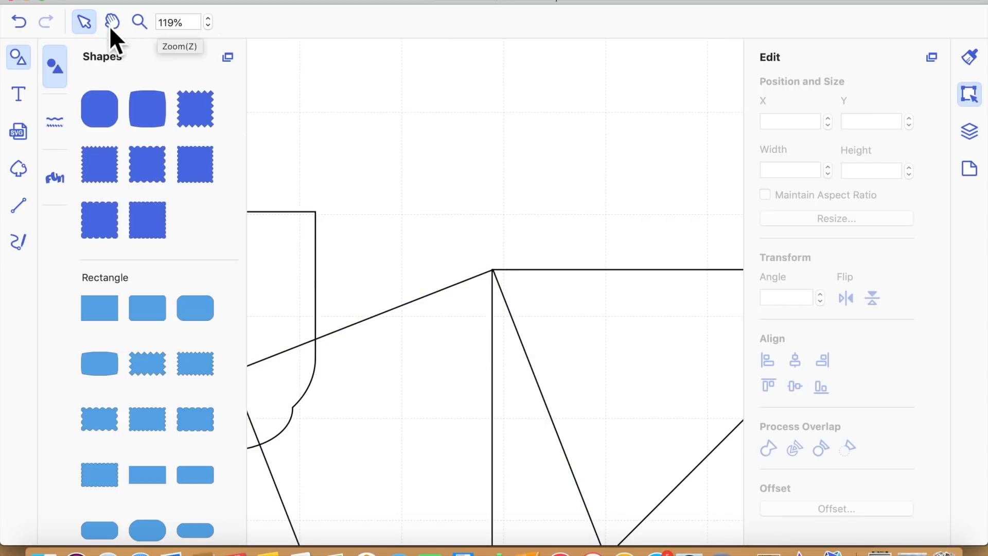
- Move the badge outline overlapping the rotated rectangle up to about X 2.04", Y 3.12", clear of it
{"action": "left_click", "coordinate": [339, 1]}
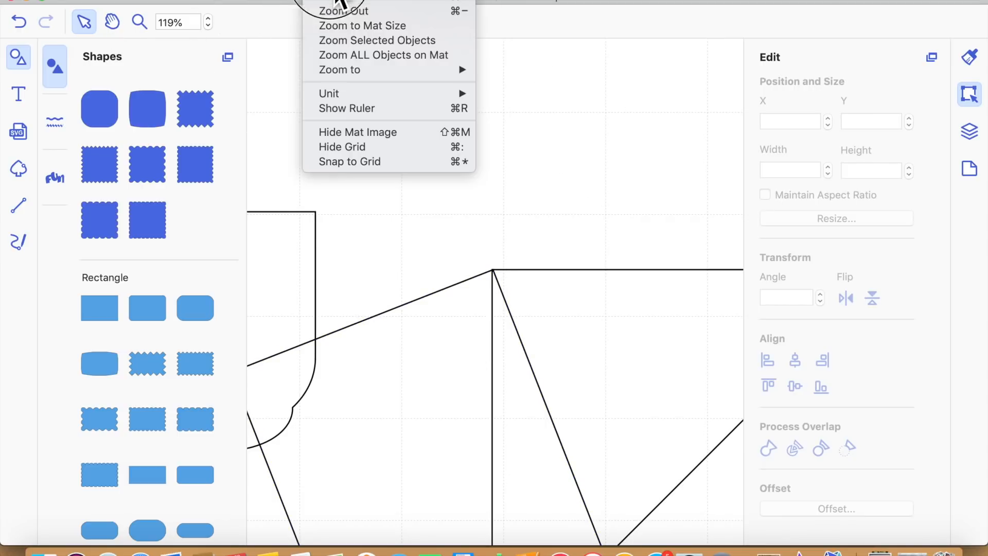
{"action": "left_click", "coordinate": [397, 49]}
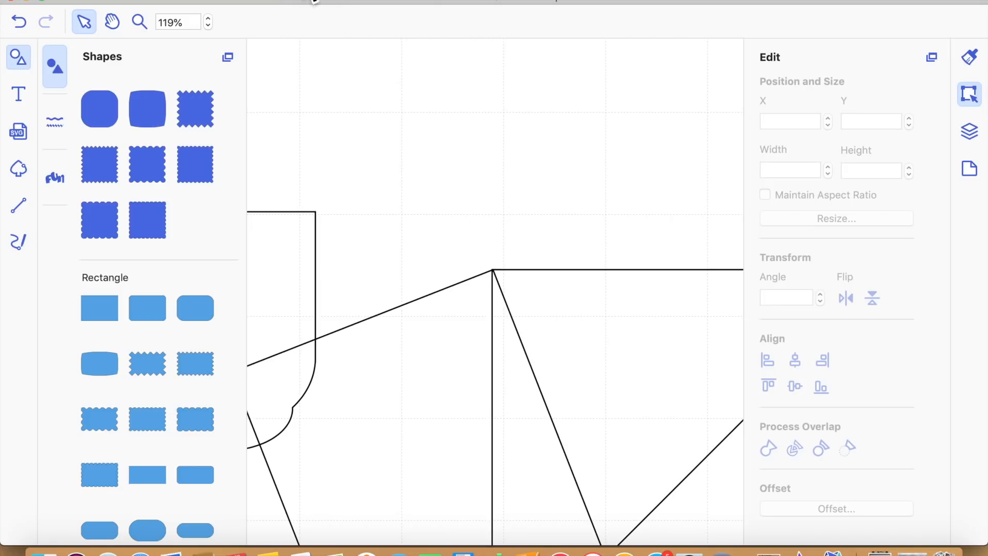
{"action": "left_click", "coordinate": [310, 1]}
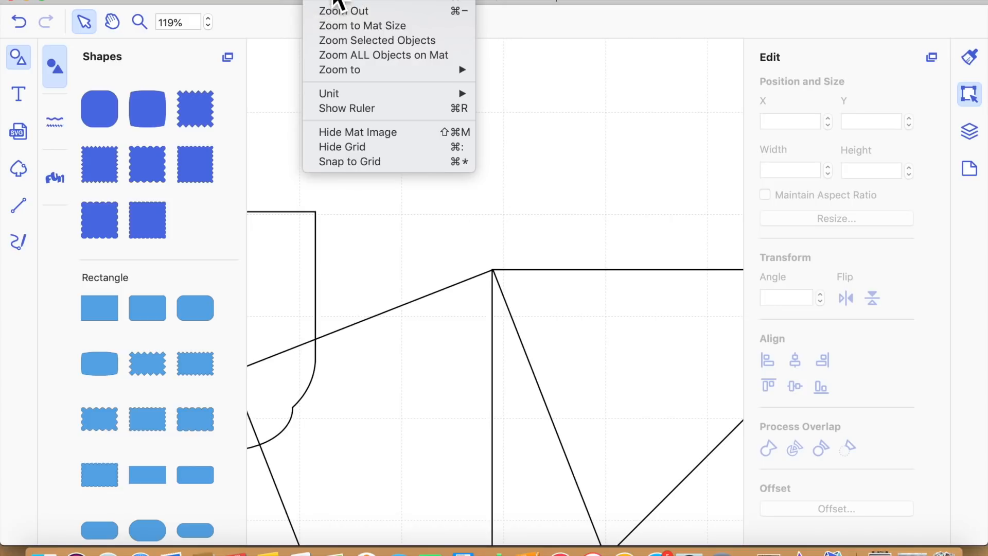
{"action": "left_click", "coordinate": [373, 30]}
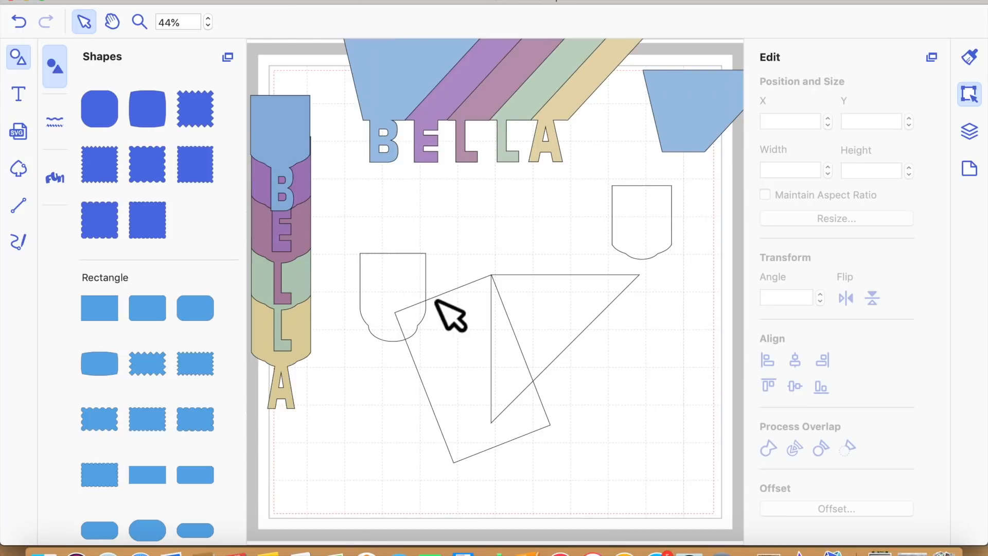
{"action": "left_click_drag", "start_coordinate": [409, 286], "coordinate": [394, 217]}
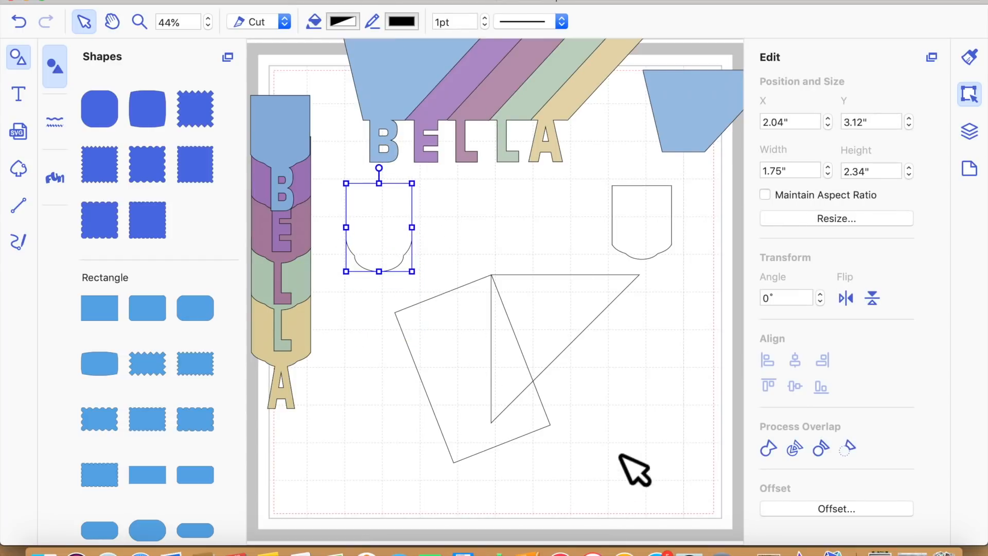
- Check the stacking order of the rotated rectangle and the right triangle in the layer list
{"action": "left_click", "coordinate": [494, 457]}
{"action": "left_click", "coordinate": [624, 435]}
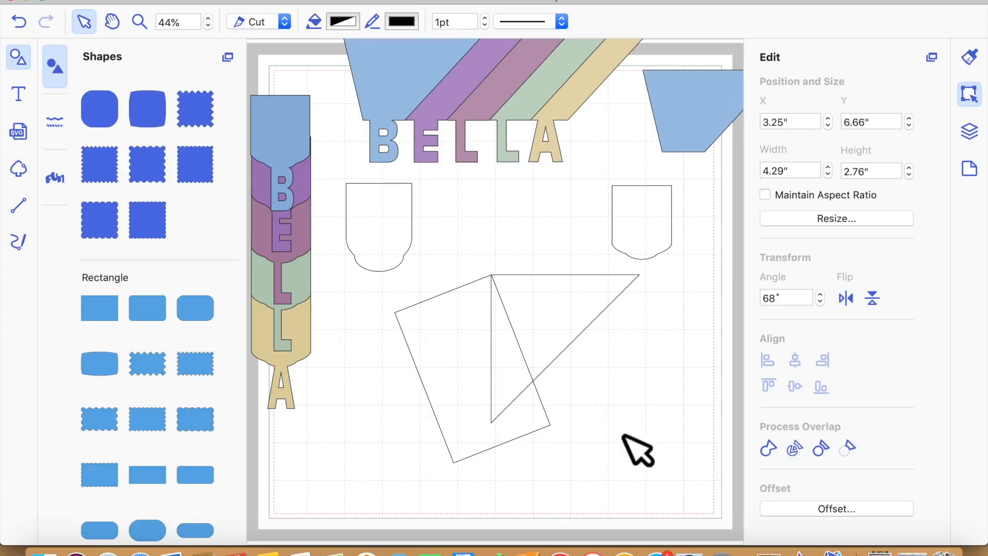
{"action": "left_click", "coordinate": [526, 374]}
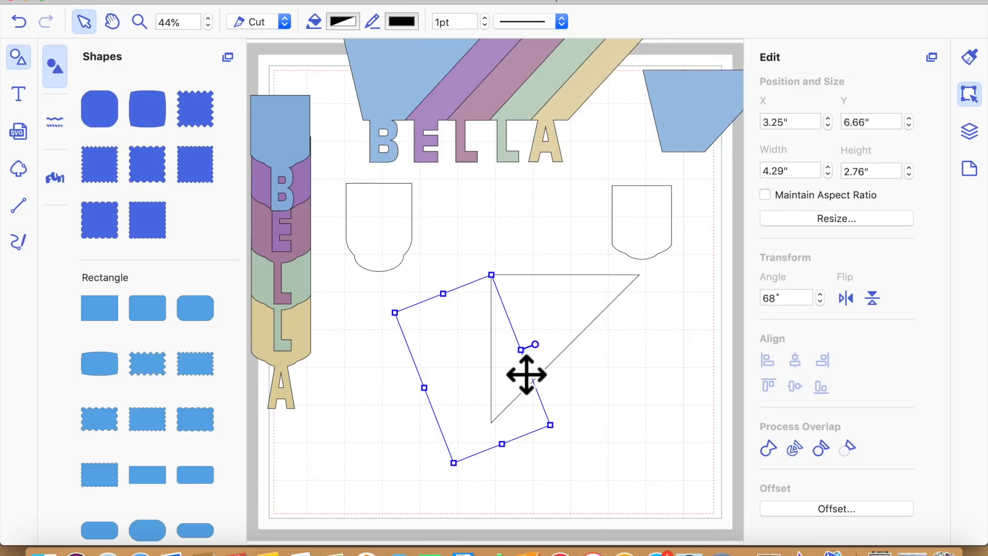
{"action": "left_click", "coordinate": [662, 407]}
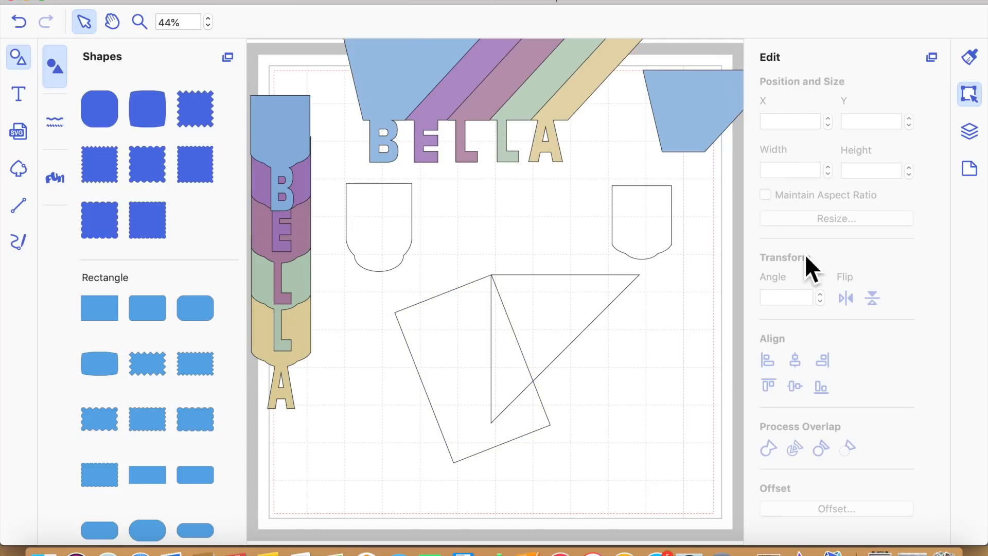
{"action": "left_click", "coordinate": [973, 134]}
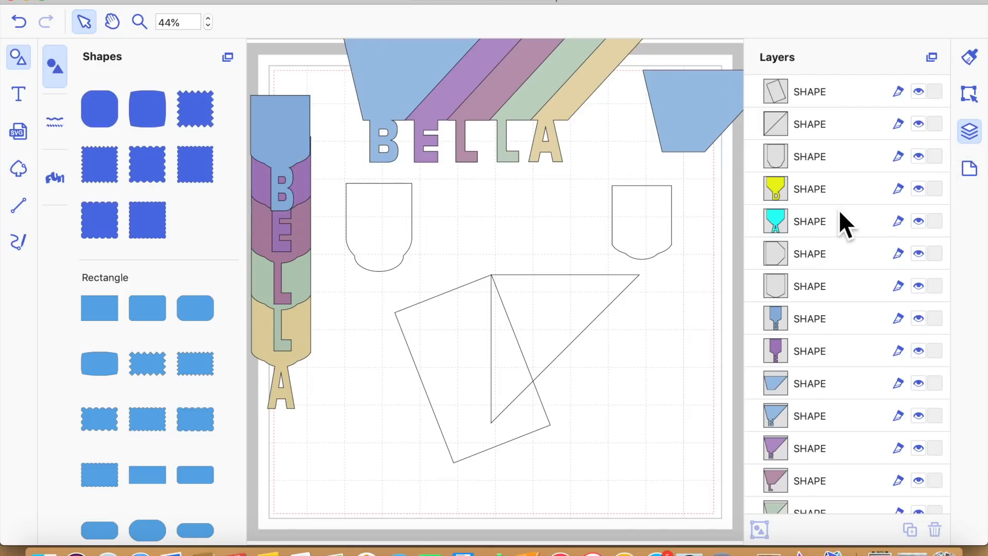
{"action": "scroll", "coordinate": [909, 463], "scroll_direction": "down", "scroll_amount": 3}
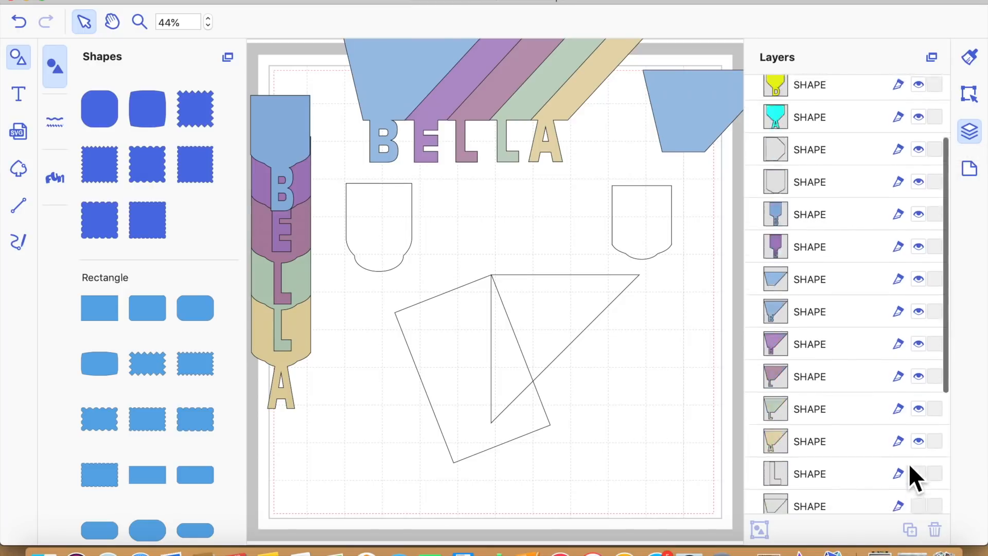
{"action": "scroll", "coordinate": [909, 464], "scroll_direction": "up", "scroll_amount": 3}
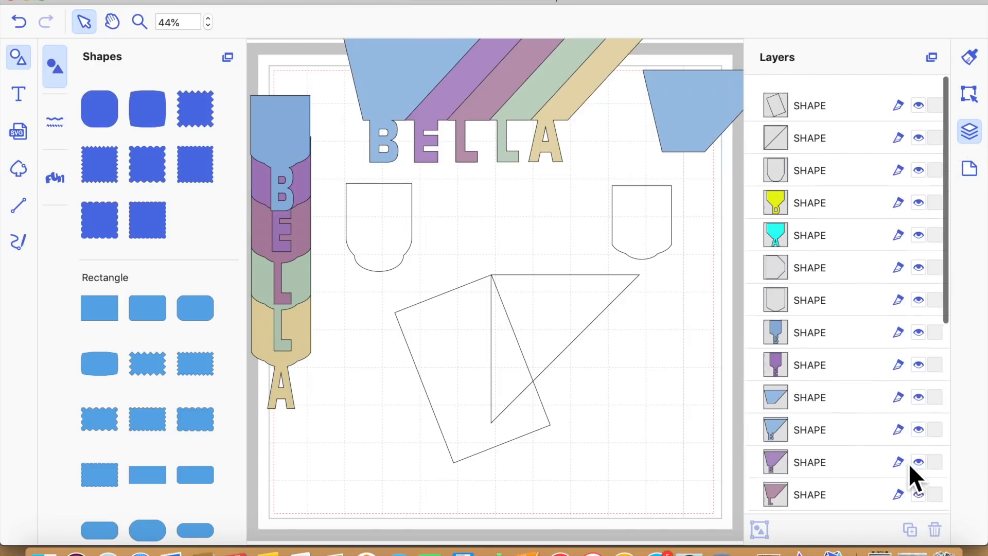
{"action": "left_click", "coordinate": [969, 96]}
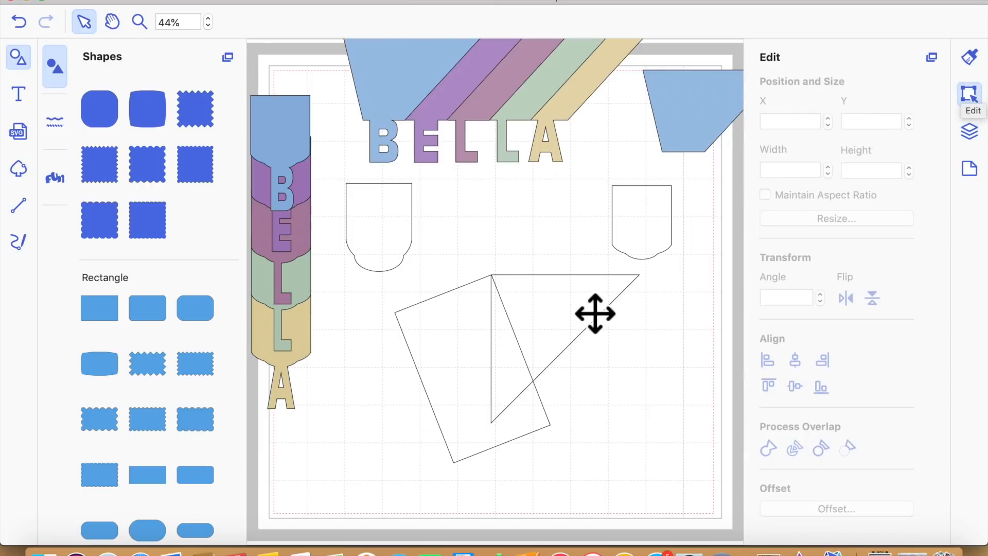
{"action": "left_click", "coordinate": [524, 376]}
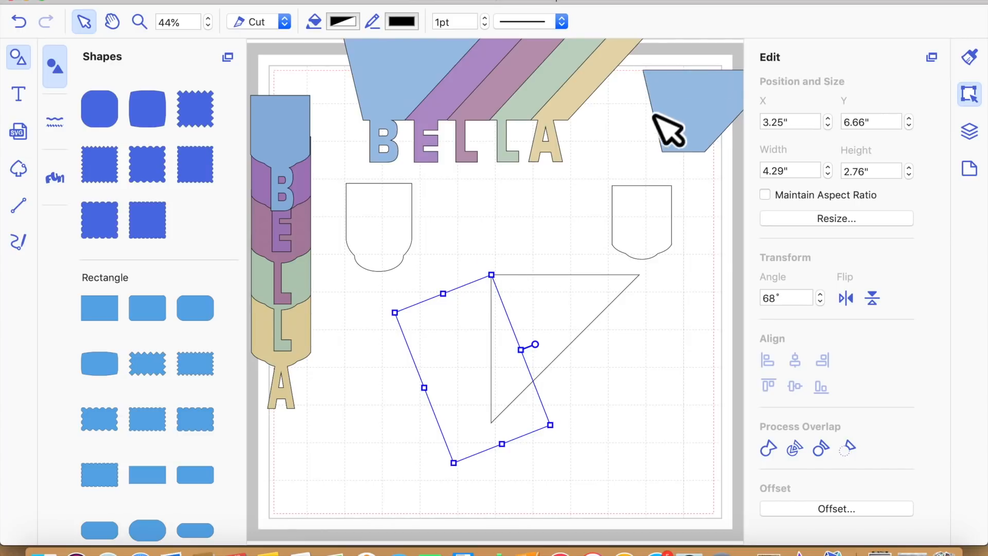
- Select the rotated rectangle and right triangle together and subtract the rectangle from the triangle with Remove Overlay
{"action": "left_click_drag", "start_coordinate": [621, 486], "coordinate": [496, 364]}
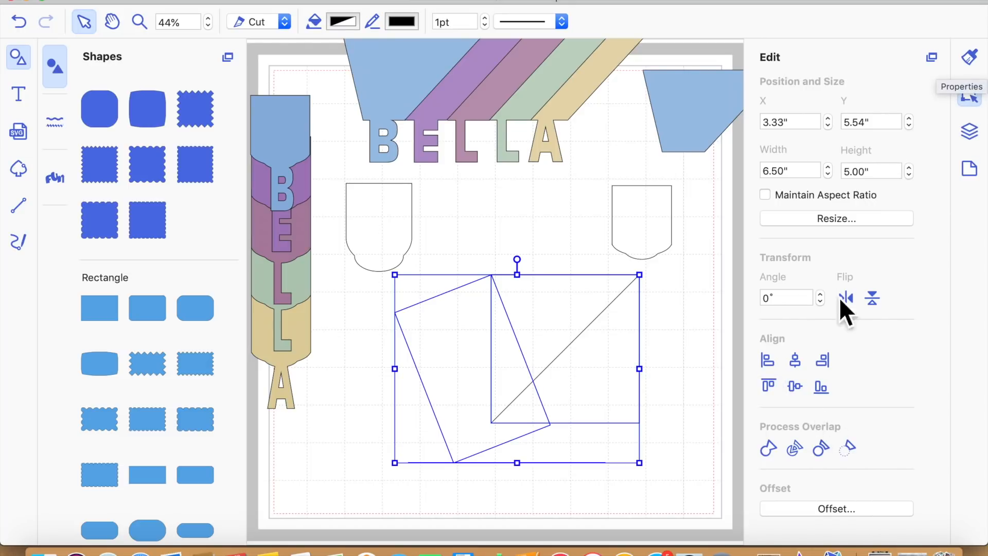
{"action": "left_click", "coordinate": [851, 454]}
{"action": "left_click", "coordinate": [652, 472]}
- Shift the blue slanted shape and the cut triangle slightly, and widen the cut triangle to about 5.02"
{"action": "left_click_drag", "start_coordinate": [720, 159], "coordinate": [697, 133]}
{"action": "left_click_drag", "start_coordinate": [574, 320], "coordinate": [524, 330]}
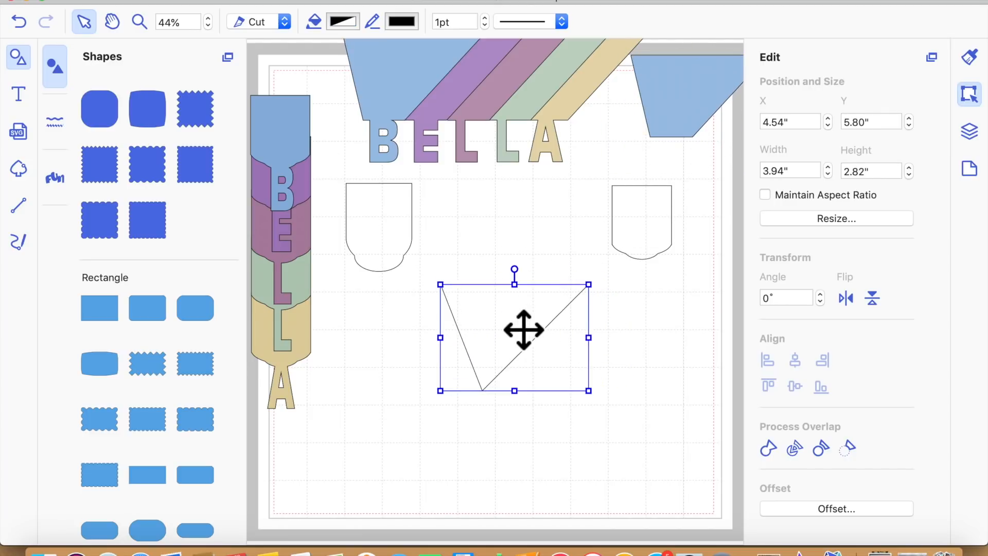
{"action": "left_click_drag", "start_coordinate": [605, 356], "coordinate": [646, 350]}
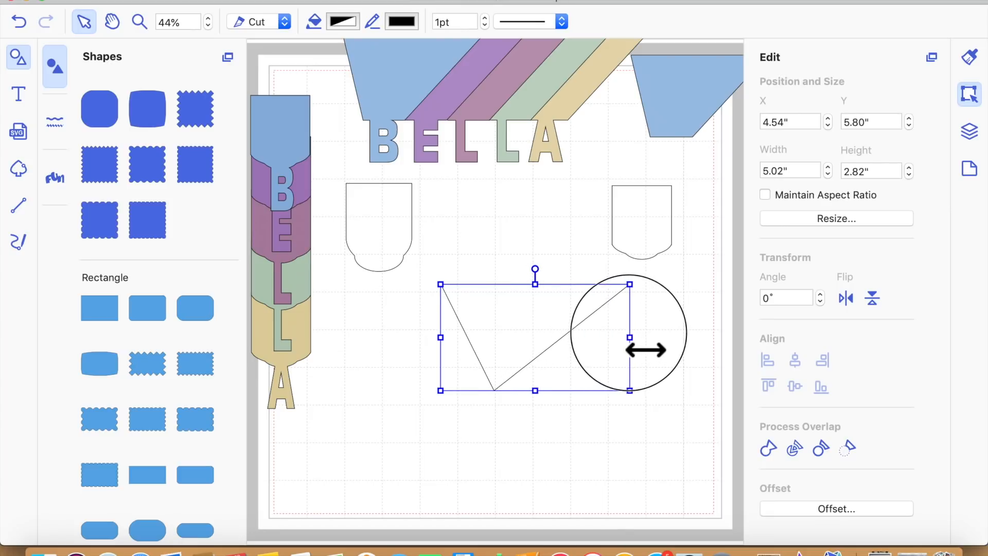
{"action": "left_click", "coordinate": [591, 434]}
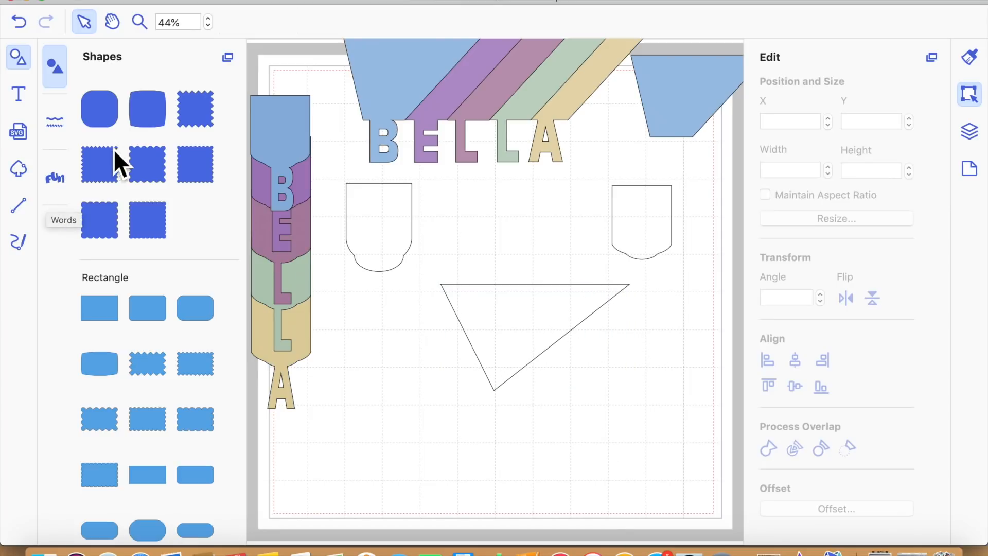
- Insert a plain square from the shape library and place it over the cut triangle's lower tip at about X 4.36", Y 7.88"
{"action": "scroll", "coordinate": [116, 170], "scroll_direction": "up", "scroll_amount": 3}
{"action": "left_click", "coordinate": [106, 121]}
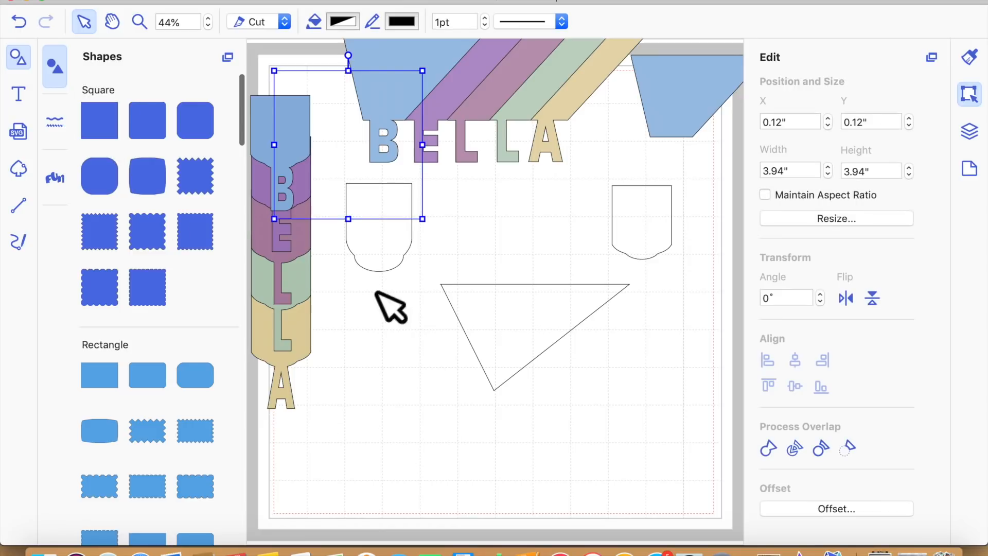
{"action": "left_click_drag", "start_coordinate": [353, 177], "coordinate": [516, 463]}
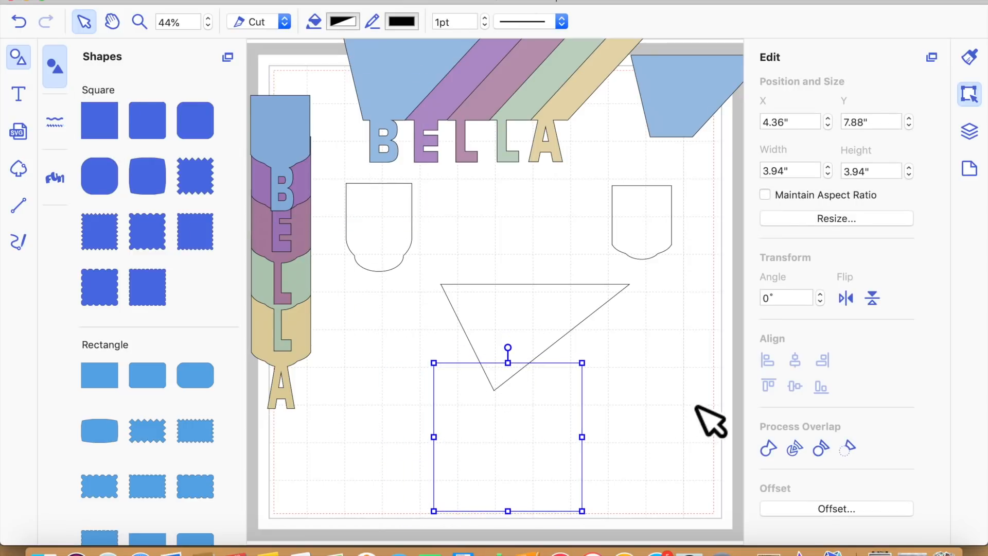
{"action": "left_click", "coordinate": [652, 366]}
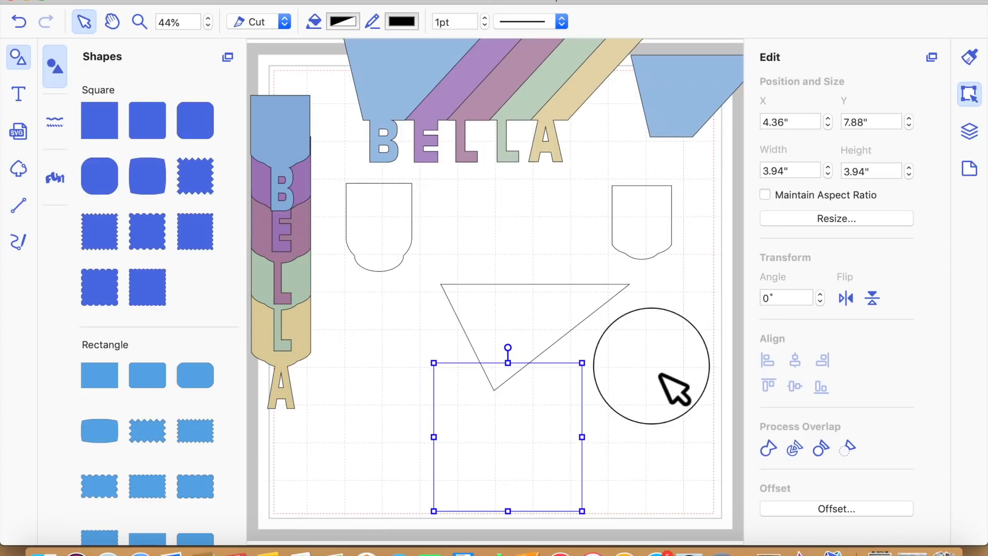
{"action": "left_click", "coordinate": [519, 387]}
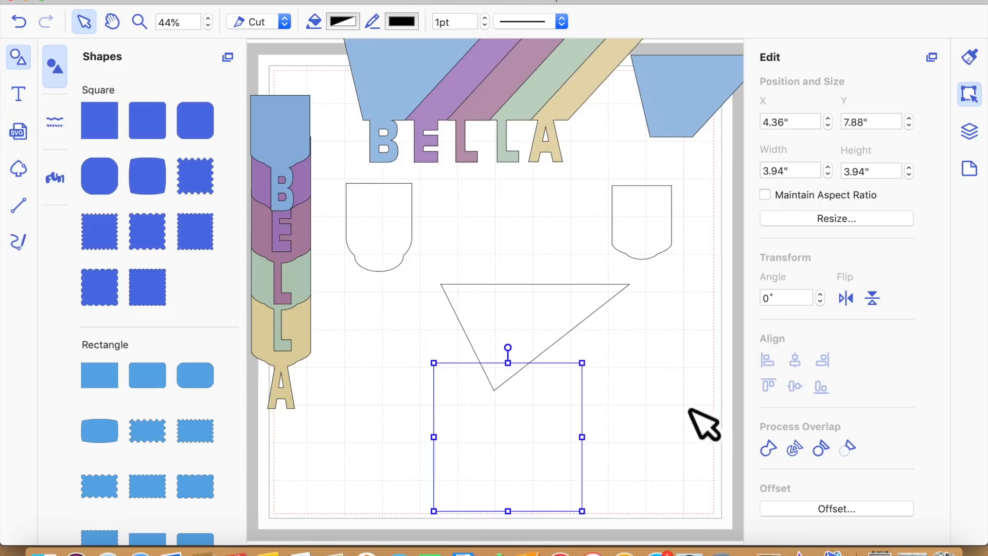
- Cut off the triangle's lower tip with the square using Remove Overlay, and move the slanted base to about X 3.73", Y 6.97"
{"action": "left_click", "coordinate": [553, 344], "text": "shift"}
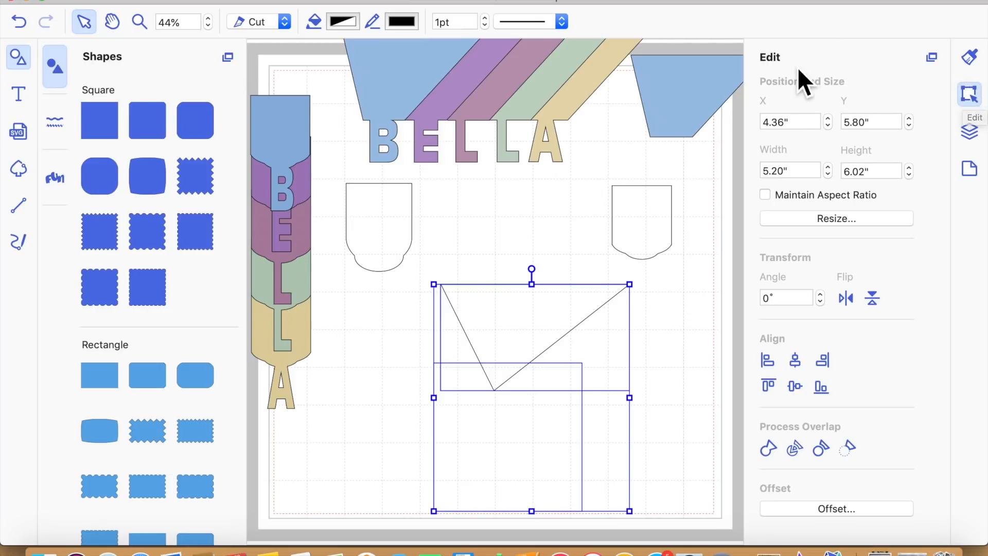
{"action": "left_click", "coordinate": [849, 449]}
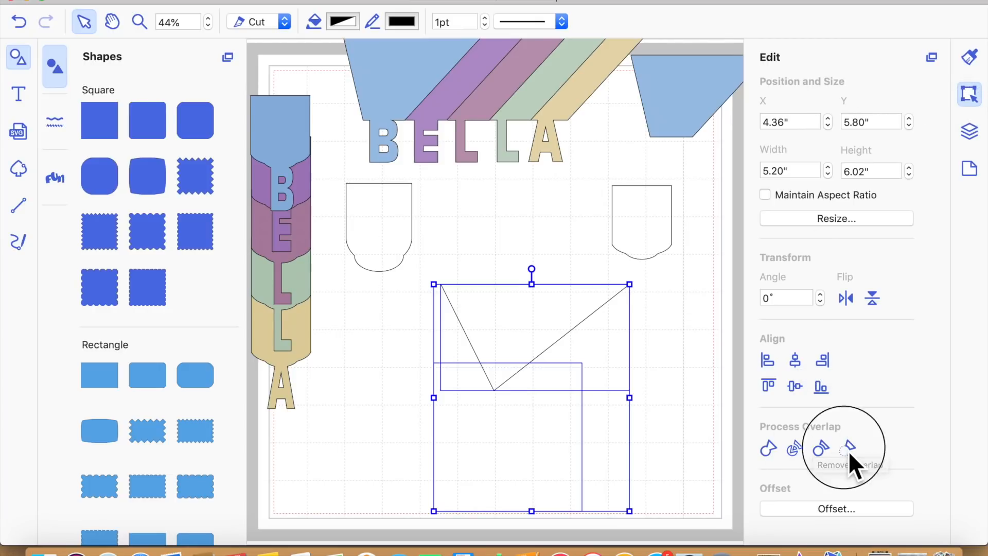
{"action": "left_click", "coordinate": [636, 449]}
{"action": "left_click", "coordinate": [552, 350]}
{"action": "left_click_drag", "start_coordinate": [552, 350], "coordinate": [521, 393]}
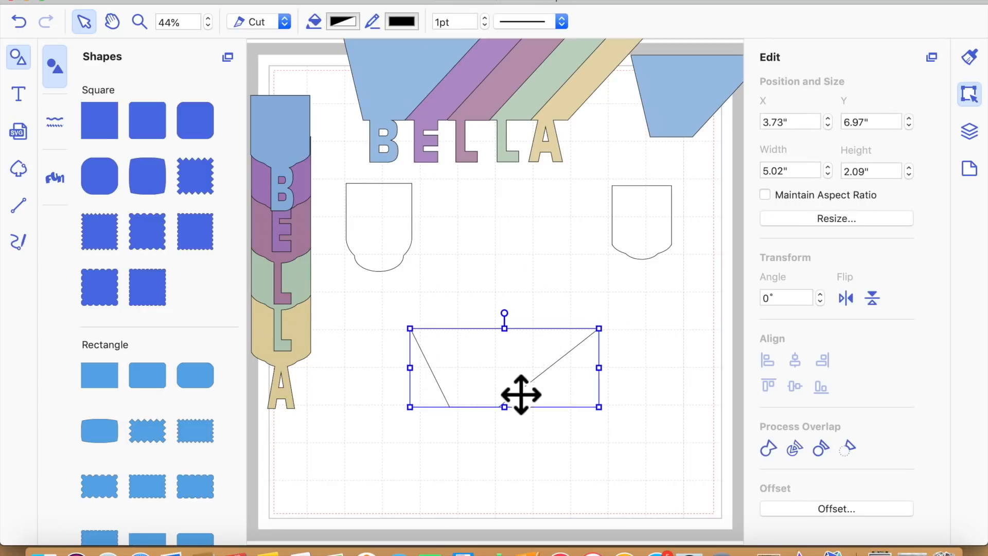
- Move the blue slanted shape to about X 4.52", Y 4.31", and narrow the white base to about 3.76", placing it at about X 4.94", Y 7.64"
{"action": "left_click_drag", "start_coordinate": [686, 108], "coordinate": [472, 275]}
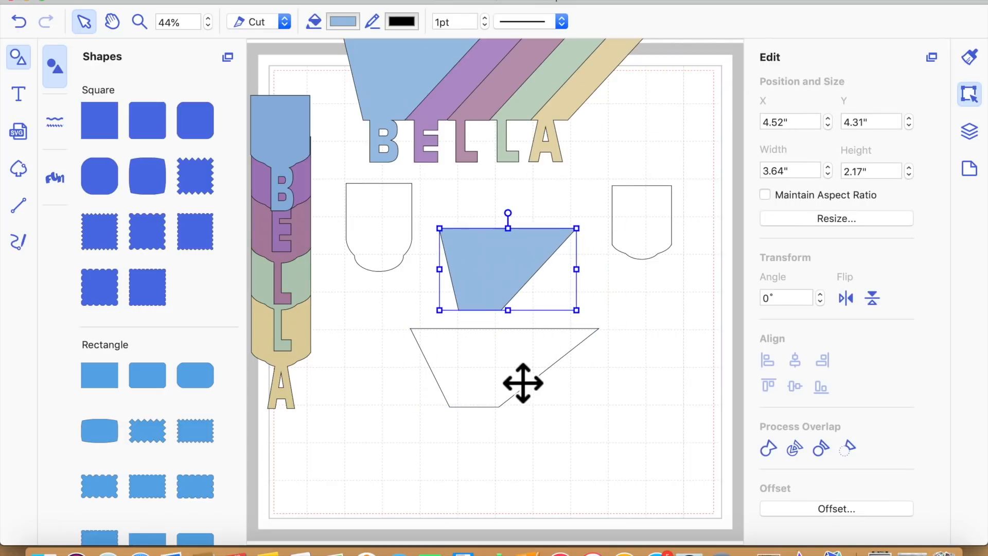
{"action": "left_click", "coordinate": [523, 384]}
{"action": "left_click_drag", "start_coordinate": [618, 386], "coordinate": [573, 393]}
{"action": "left_click_drag", "start_coordinate": [510, 368], "coordinate": [552, 396]}
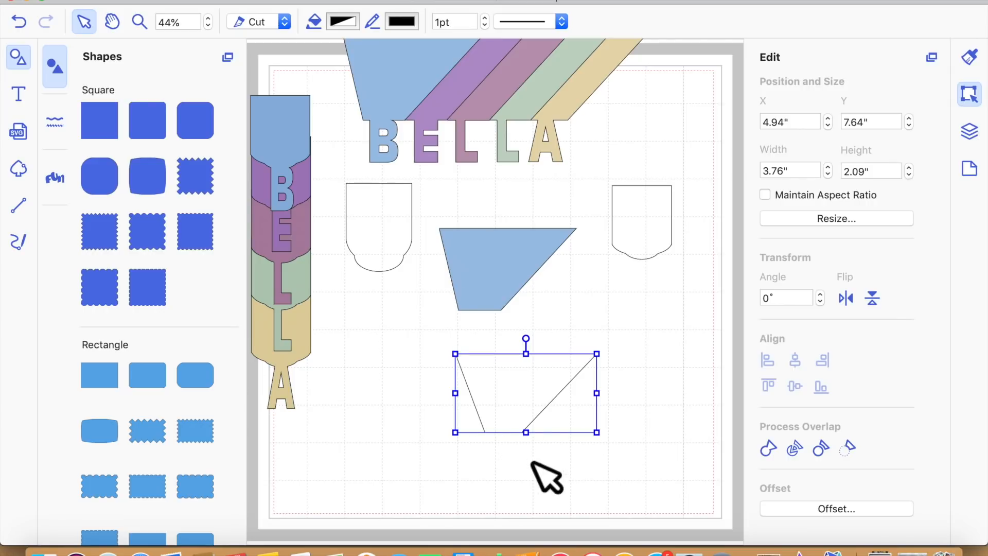
- Resize the white slanted base to about 3.82" wide and 2.23" high and move it to about X 1.47", Y 7.23"
{"action": "left_click", "coordinate": [535, 440]}
{"action": "left_click", "coordinate": [536, 434]}
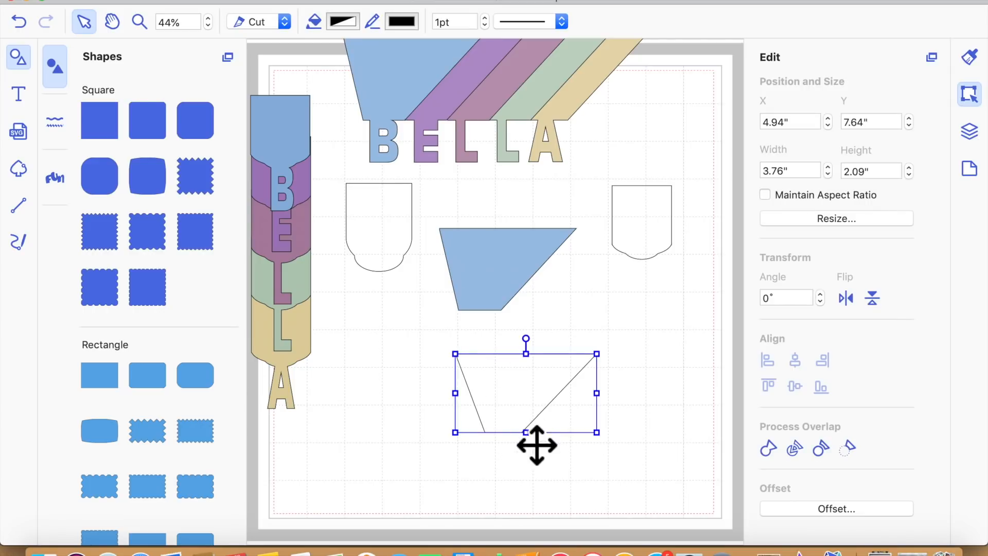
{"action": "left_click_drag", "start_coordinate": [543, 450], "coordinate": [547, 459]}
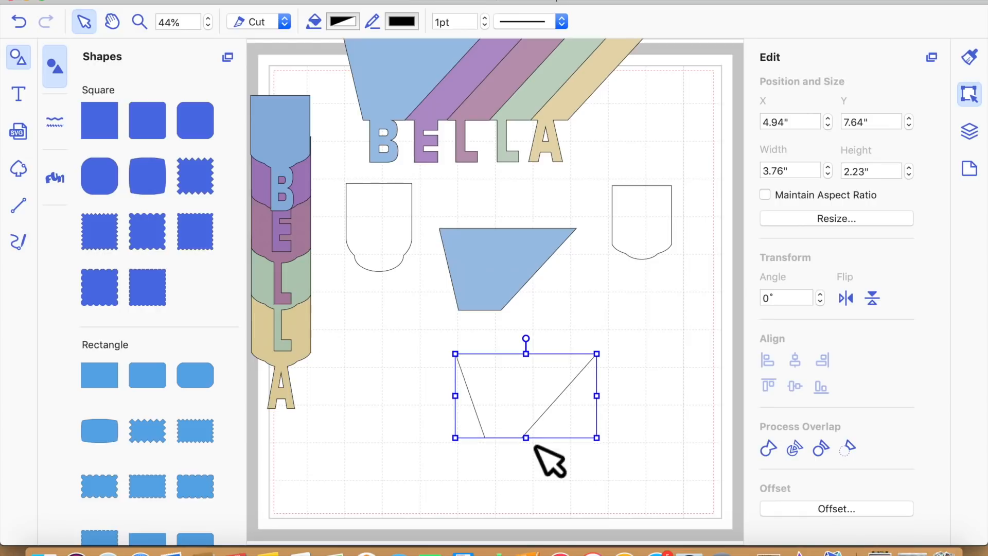
{"action": "left_click_drag", "start_coordinate": [614, 412], "coordinate": [616, 413]}
{"action": "left_click_drag", "start_coordinate": [532, 391], "coordinate": [421, 375]}
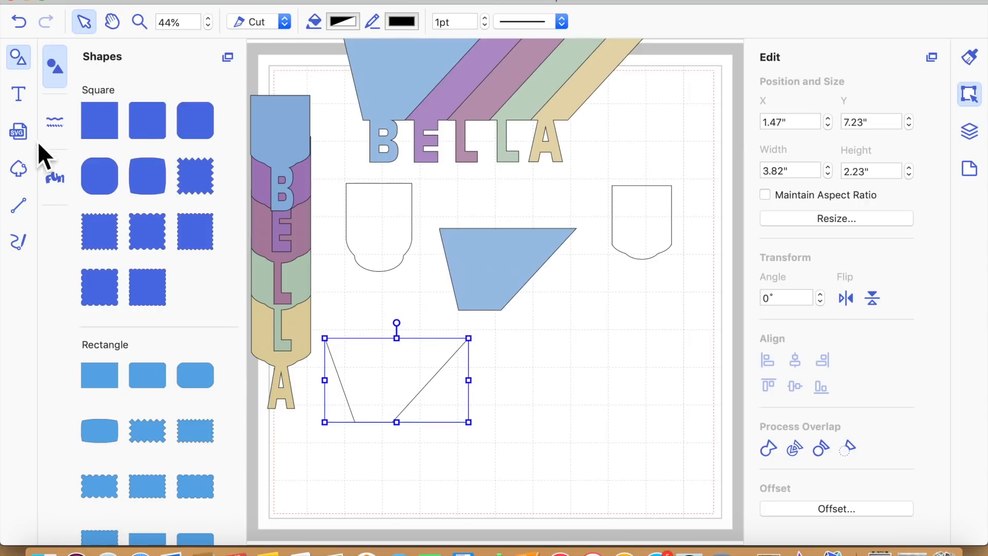
{"action": "left_click", "coordinate": [21, 135]}
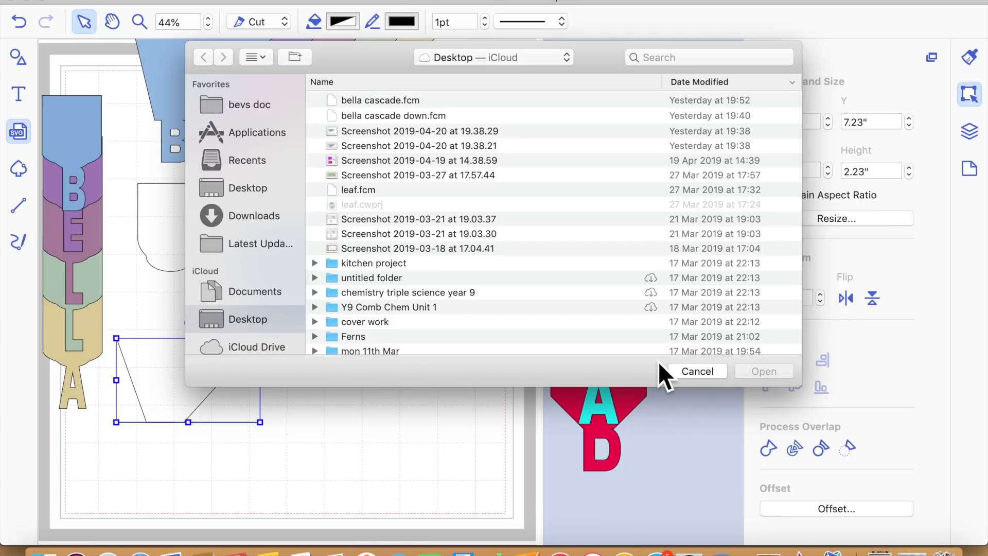
{"action": "left_click", "coordinate": [660, 362]}
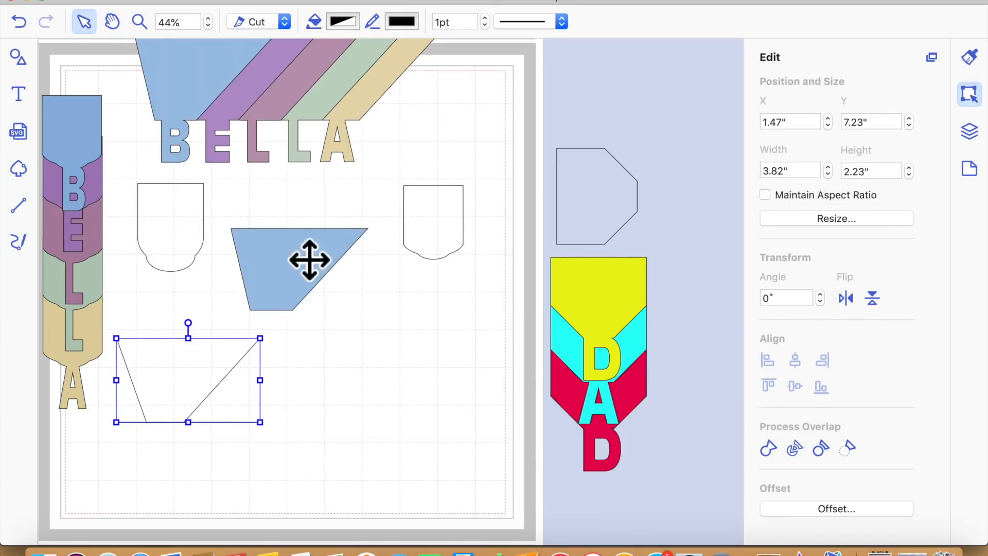
{"action": "left_click", "coordinate": [455, 97]}
{"action": "scroll", "coordinate": [326, 100], "scroll_direction": "left", "scroll_amount": 4}
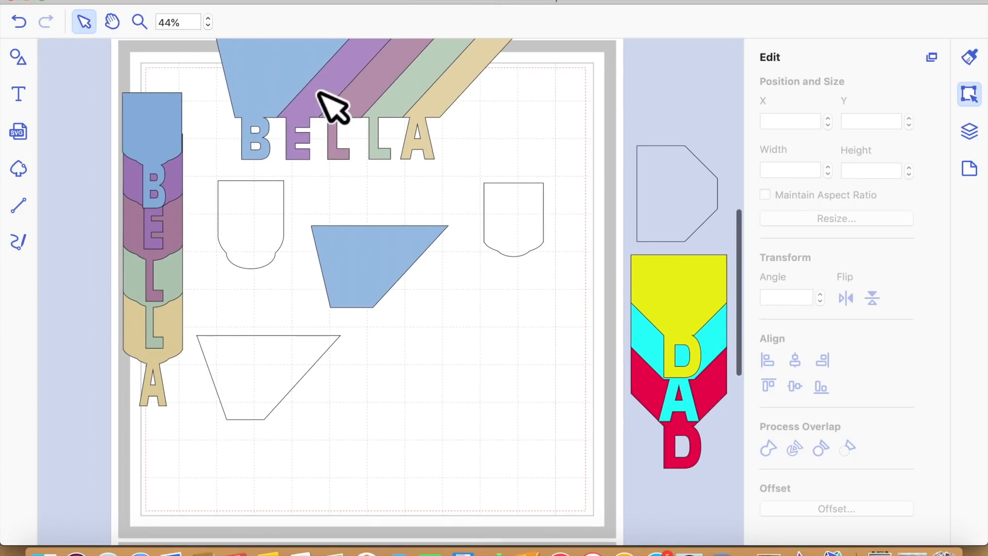
- Add the letter X in Antique Oakland Bold, size it to about 1.07" by 1.21", and place it under the white base at about X 2.23", Y 9.45"
{"action": "left_click", "coordinate": [23, 97]}
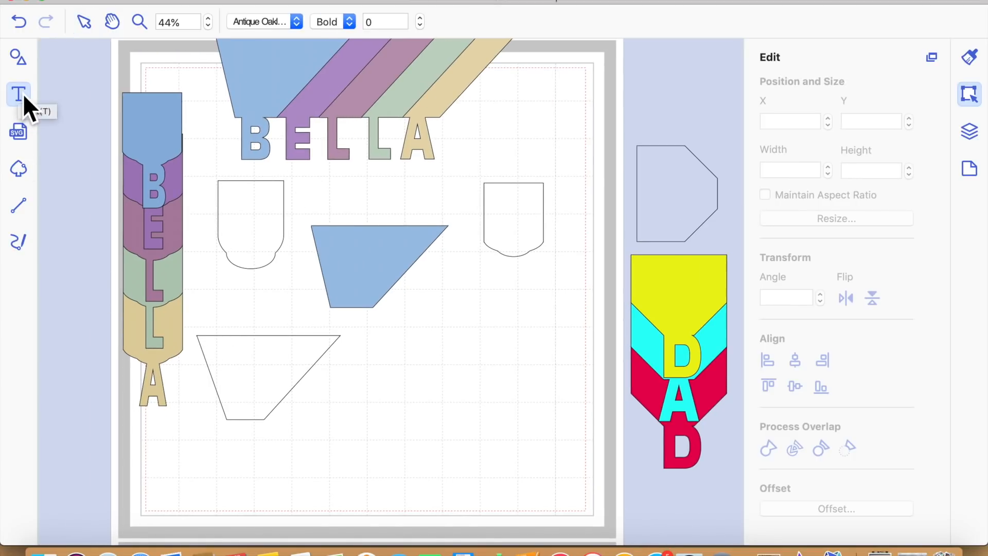
{"action": "left_click", "coordinate": [403, 429]}
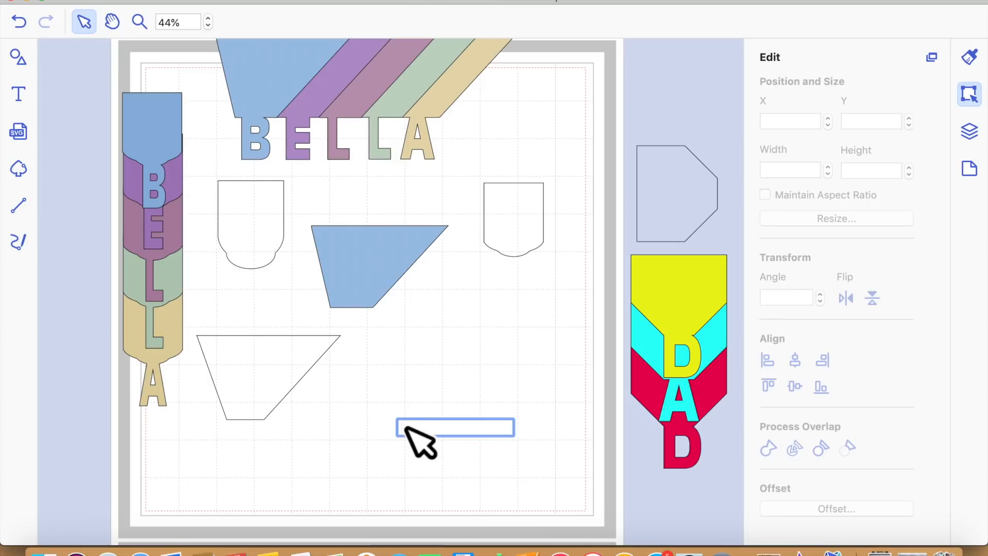
{"action": "left_click", "coordinate": [540, 409]}
{"action": "left_click_drag", "start_coordinate": [443, 482], "coordinate": [452, 489]}
{"action": "left_click", "coordinate": [412, 436]}
{"action": "left_click_drag", "start_coordinate": [441, 466], "coordinate": [265, 459]}
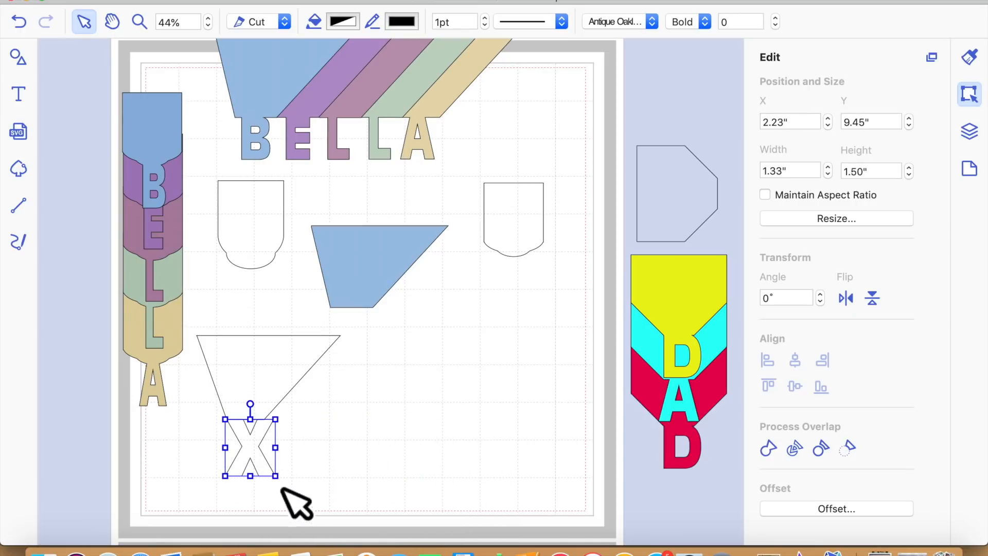
{"action": "left_click_drag", "start_coordinate": [292, 492], "coordinate": [281, 482]}
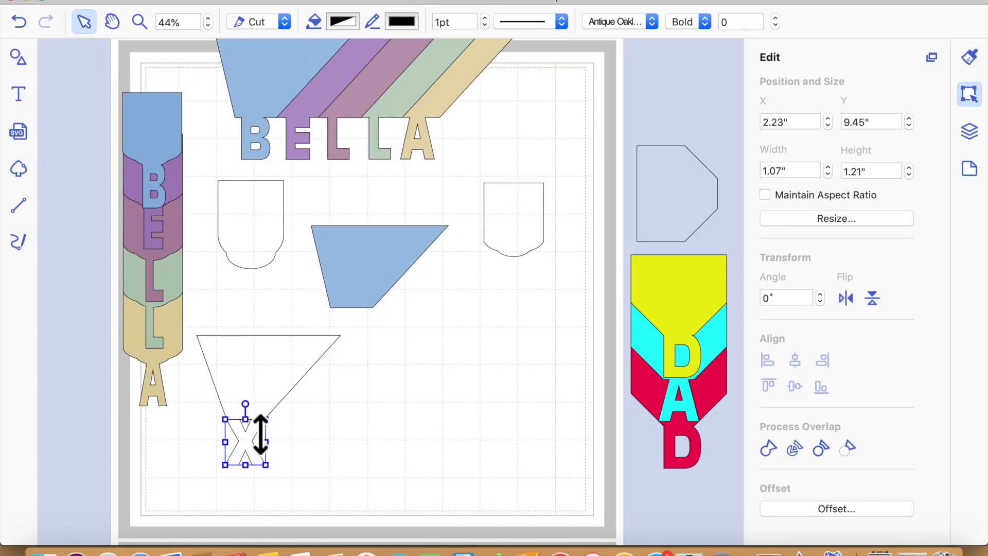
- Nudge the letter X up to about X 2.22", Y 9.38" so it slightly overlaps the bottom edge of the white base
{"action": "left_click", "coordinate": [287, 401]}
{"action": "left_click_drag", "start_coordinate": [252, 451], "coordinate": [270, 466]}
{"action": "left_click", "coordinate": [340, 461]}
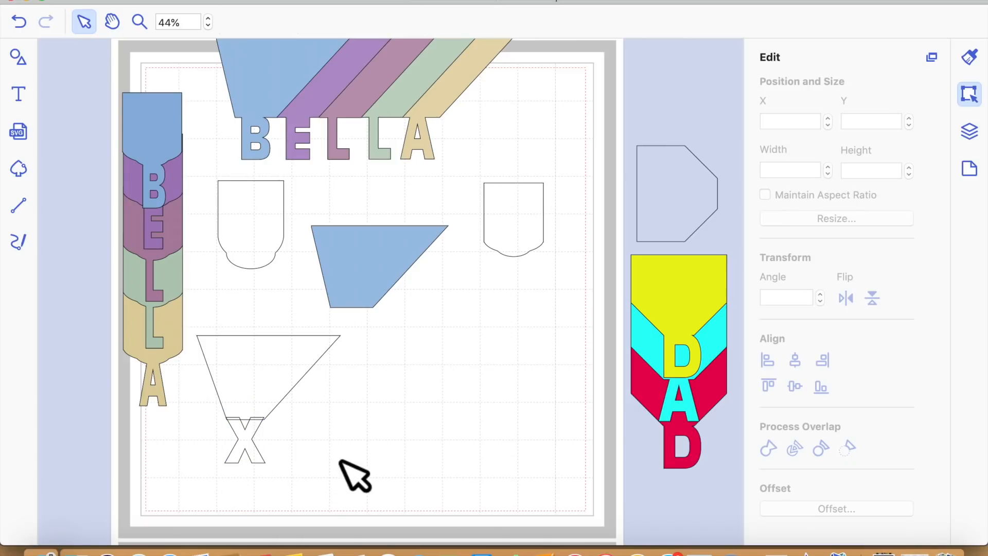
{"action": "left_click", "coordinate": [264, 457]}
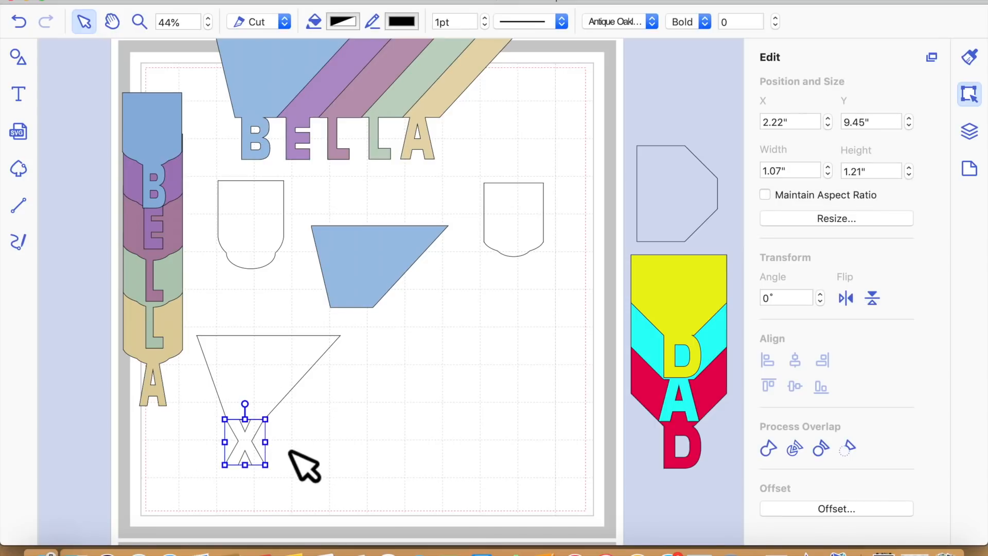
{"action": "left_click", "coordinate": [290, 451]}
{"action": "left_click", "coordinate": [267, 466]}
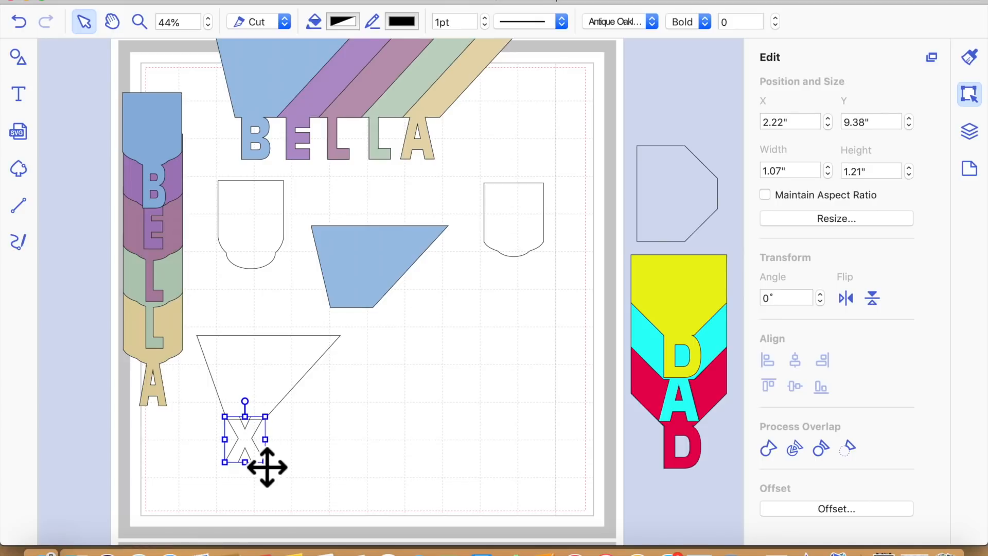
{"action": "left_click", "coordinate": [386, 497]}
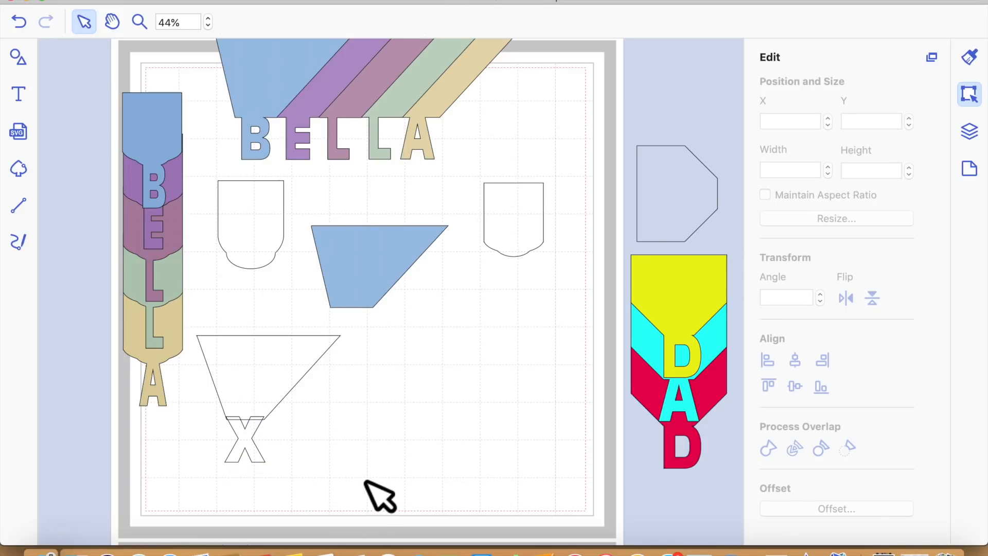
- Select the letter X and the white slanted base together and weld them into one shape
{"action": "left_click_drag", "start_coordinate": [303, 478], "coordinate": [227, 410]}
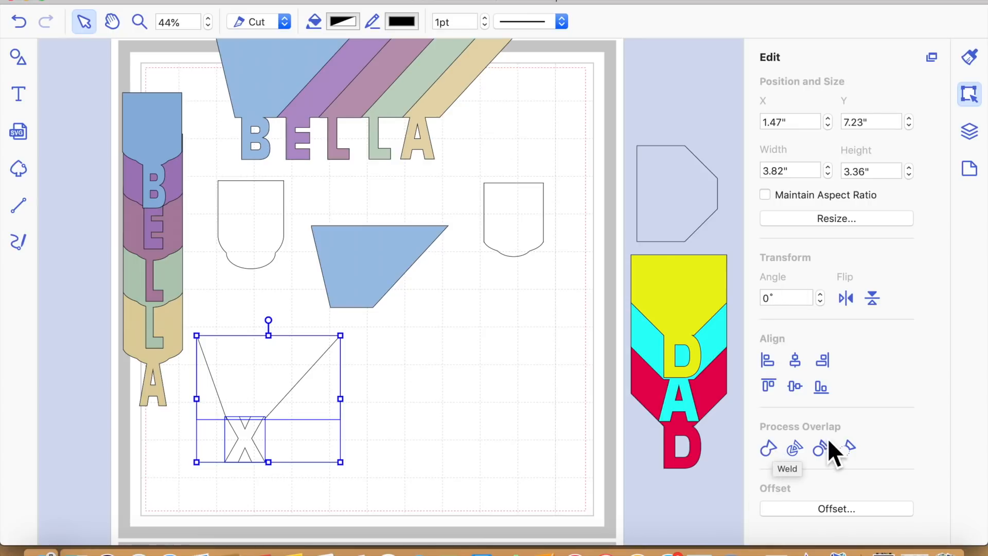
{"action": "left_click", "coordinate": [773, 450]}
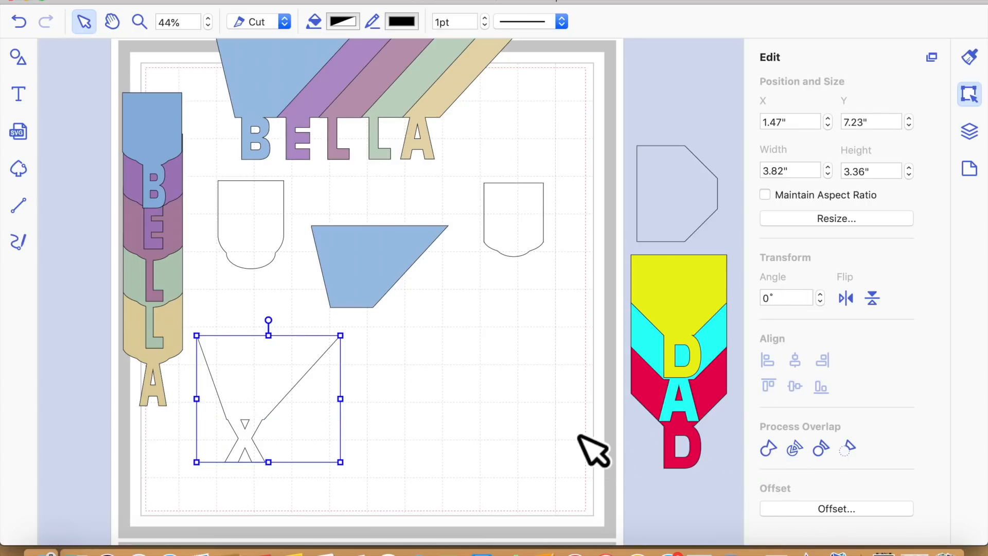
{"action": "left_click", "coordinate": [591, 450]}
{"action": "left_click", "coordinate": [286, 386]}
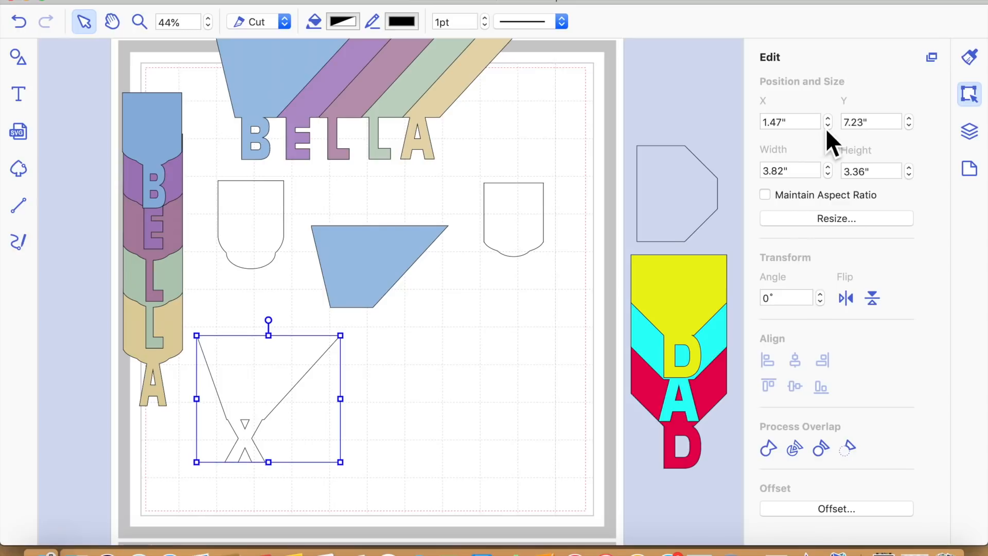
- Fill the welded X shape with orange from the pencil colours
{"action": "left_click", "coordinate": [973, 59]}
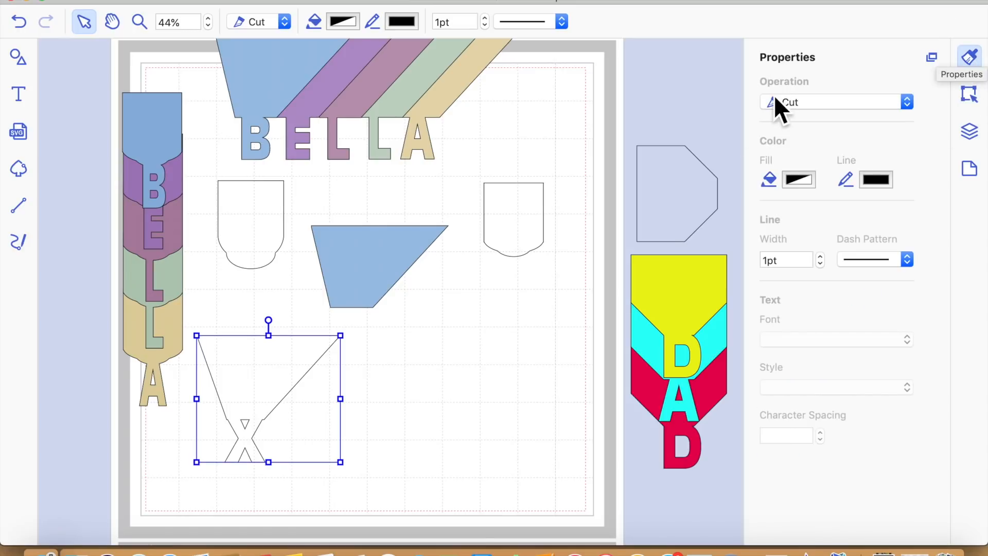
{"action": "left_click", "coordinate": [810, 184]}
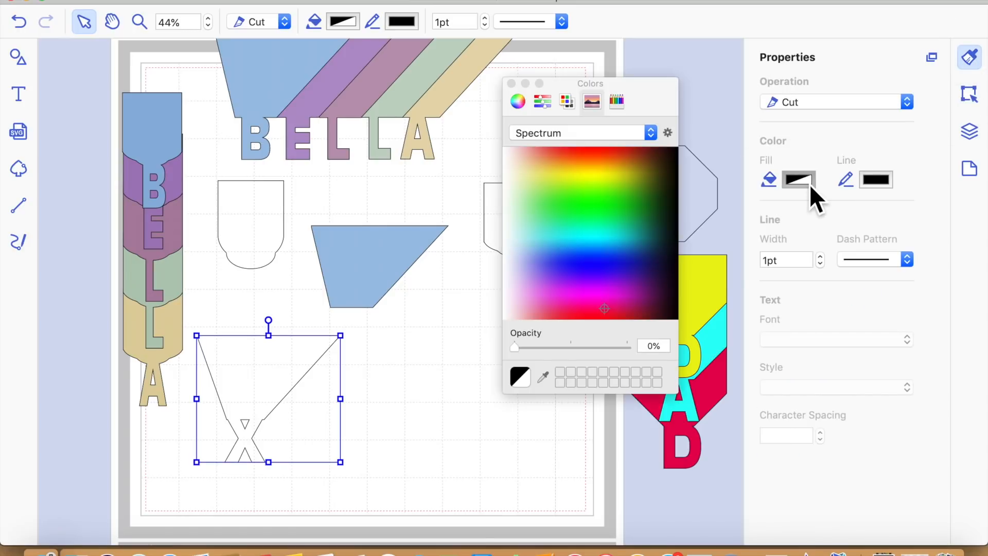
{"action": "left_click", "coordinate": [571, 294]}
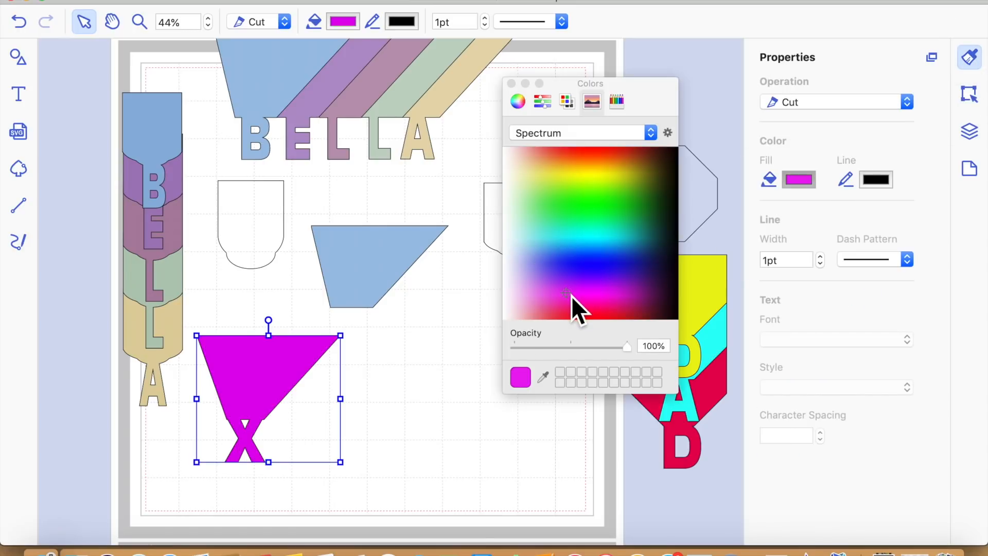
{"action": "left_click", "coordinate": [626, 100]}
{"action": "left_click", "coordinate": [544, 247]}
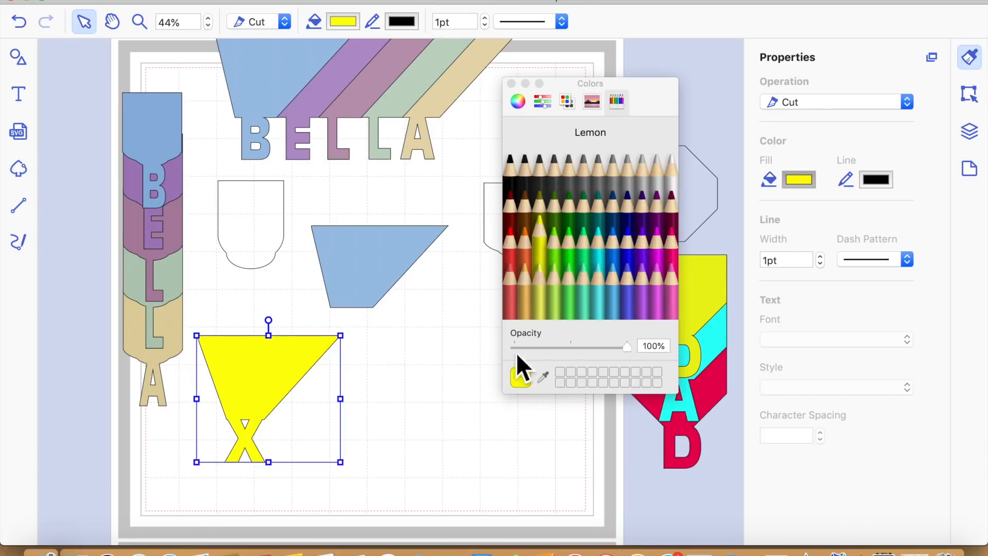
{"action": "left_click", "coordinate": [529, 256]}
{"action": "left_click", "coordinate": [448, 407]}
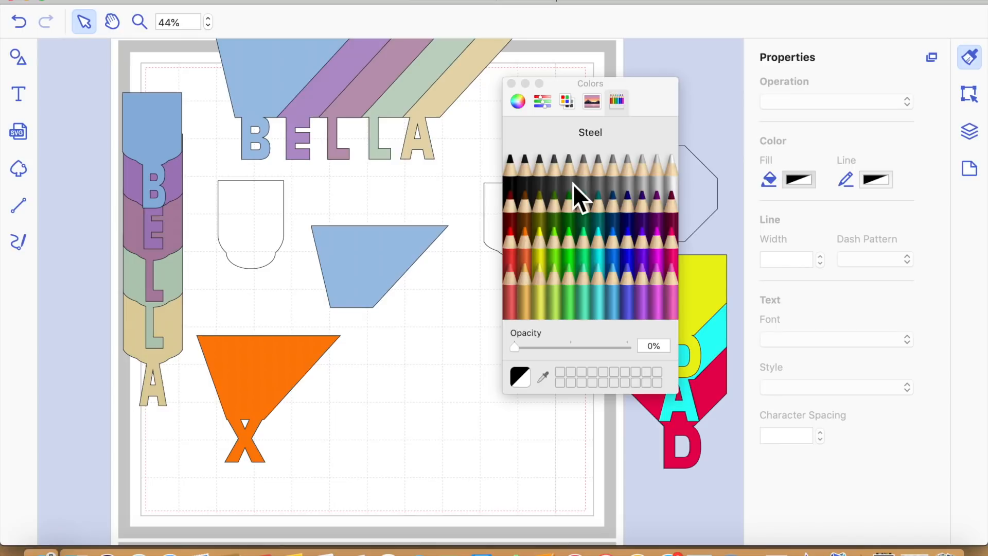
- Move the blue slanted base beside the orange X shape and add the letter M, sized to fit and slightly overlap the base's bottom edge
{"action": "left_click_drag", "start_coordinate": [395, 284], "coordinate": [418, 425]}
{"action": "left_click", "coordinate": [511, 84]}
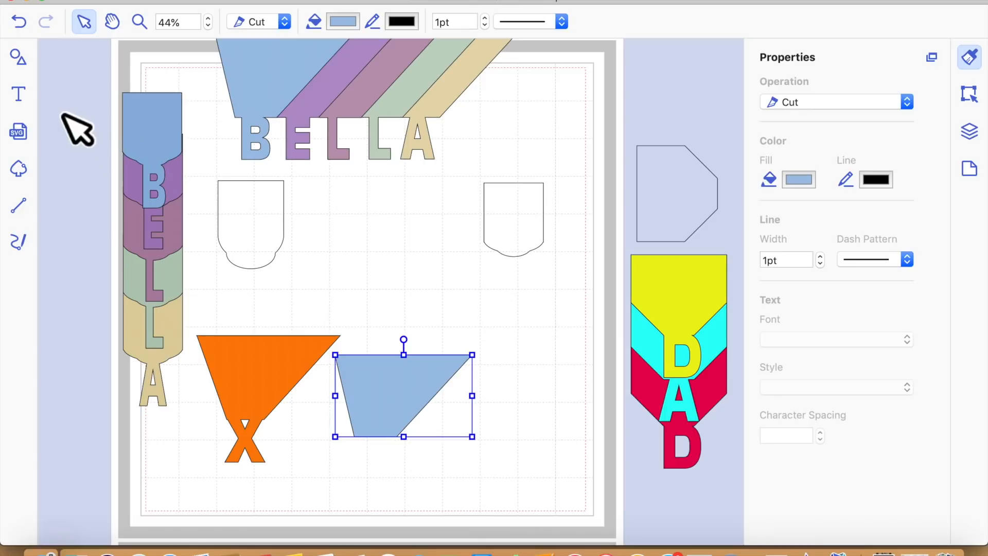
{"action": "left_click", "coordinate": [19, 94]}
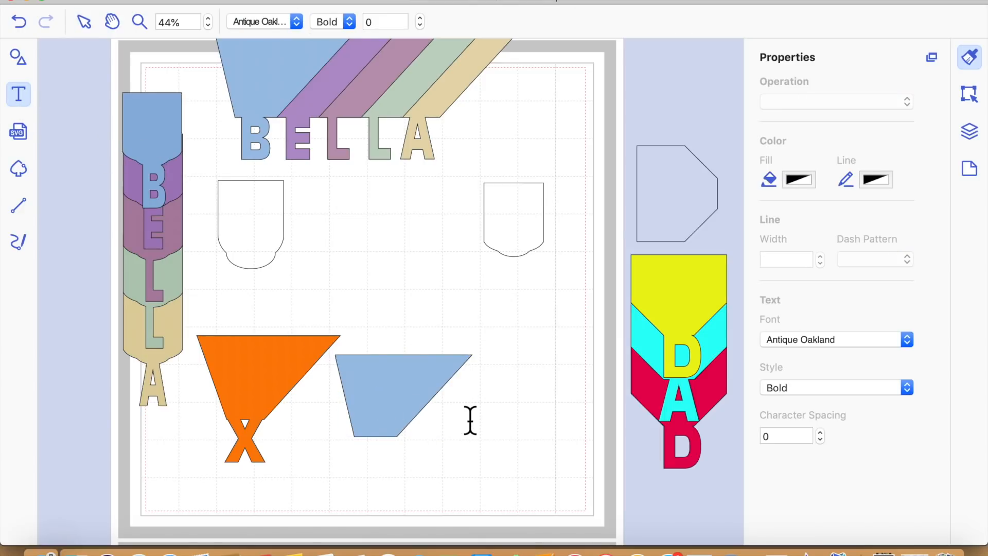
{"action": "left_click", "coordinate": [466, 438]}
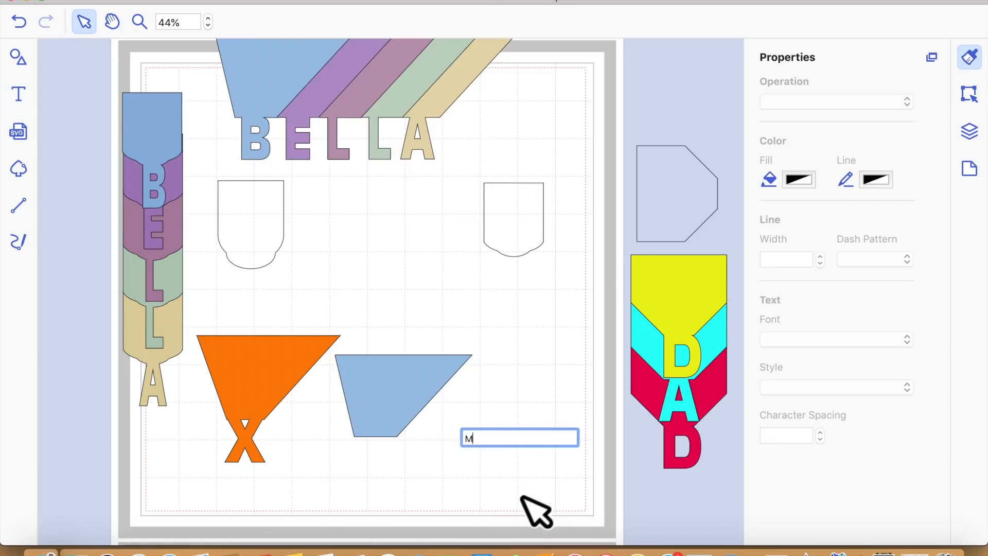
{"action": "key", "text": "Return"}
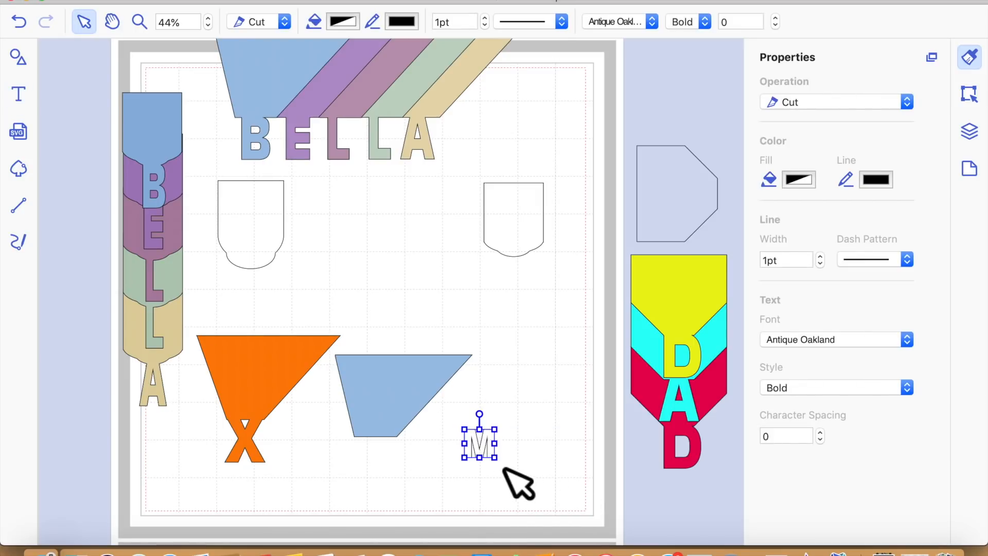
{"action": "left_click_drag", "start_coordinate": [494, 457], "coordinate": [400, 474]}
- Select the letter M and the blue slanted base together and weld them into one shape
{"action": "left_click_drag", "start_coordinate": [525, 490], "coordinate": [329, 351]}
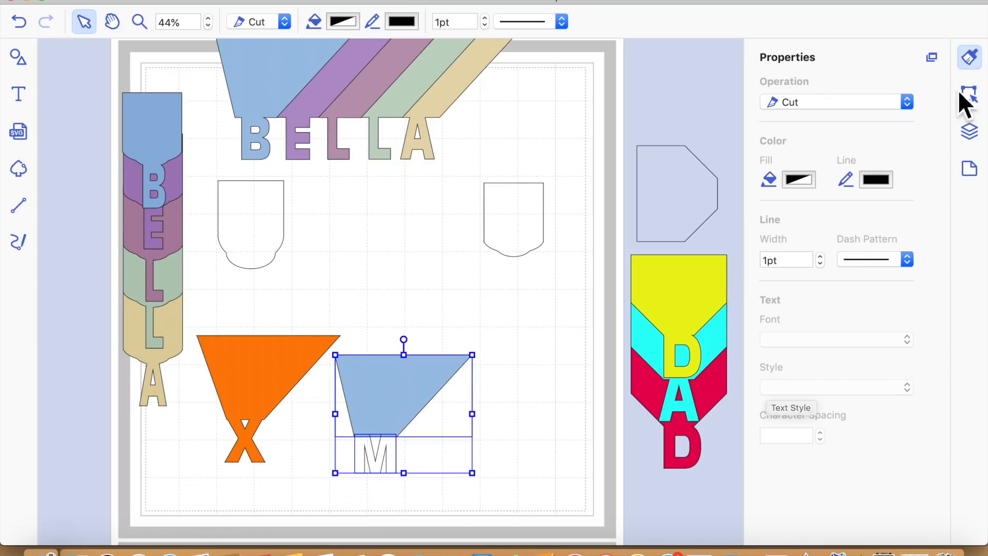
{"action": "left_click", "coordinate": [969, 94]}
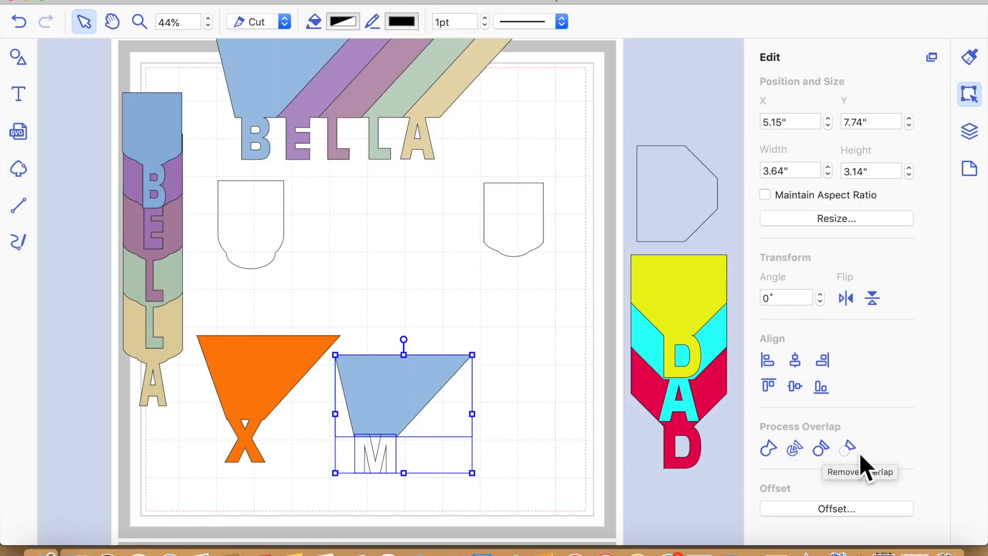
{"action": "left_click", "coordinate": [776, 457]}
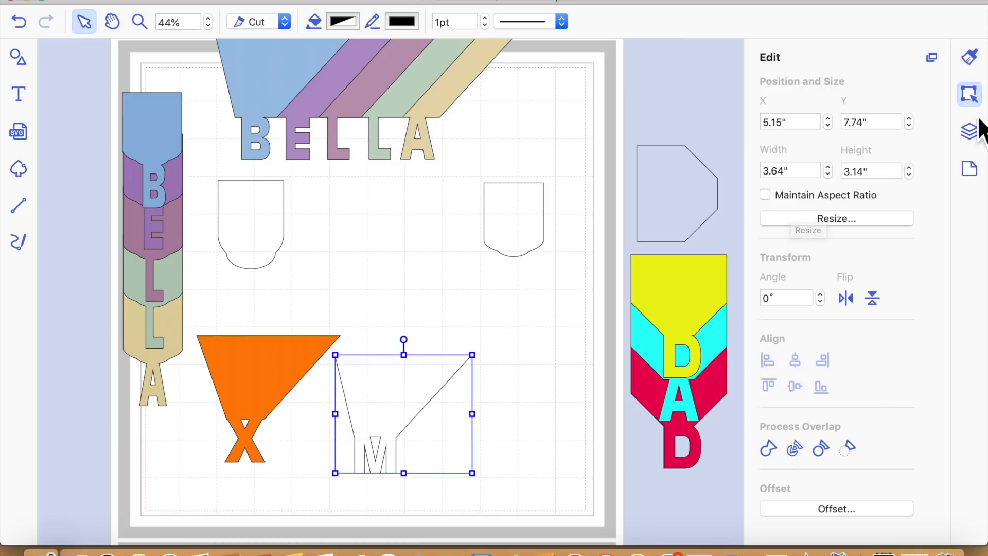
- Fill the welded M shape with dark purple from the pencil colours
{"action": "left_click", "coordinate": [970, 57]}
{"action": "left_click", "coordinate": [795, 178]}
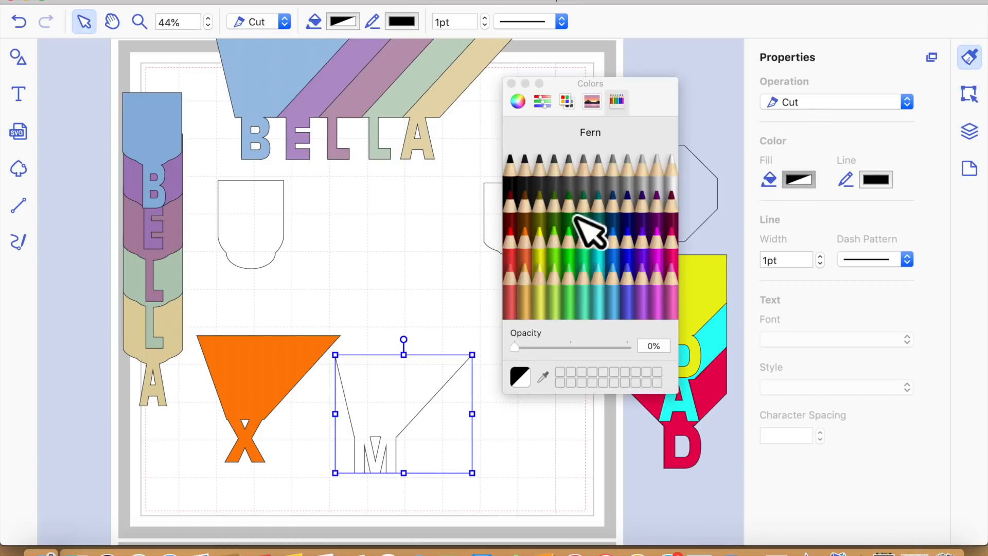
{"action": "left_click", "coordinate": [649, 215]}
{"action": "left_click", "coordinate": [494, 441]}
- Send the purple M shape backward, slide it behind the orange X shape with their top edges level, and select both shapes
{"action": "left_click_drag", "start_coordinate": [419, 423], "coordinate": [366, 418]}
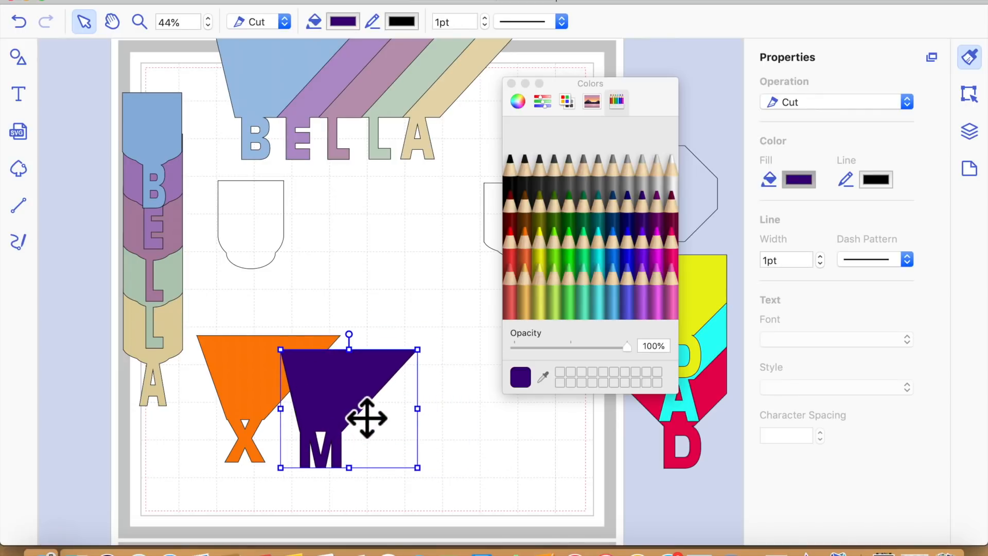
{"action": "right_click", "coordinate": [355, 404]}
{"action": "mouse_move", "coordinate": [406, 535]}
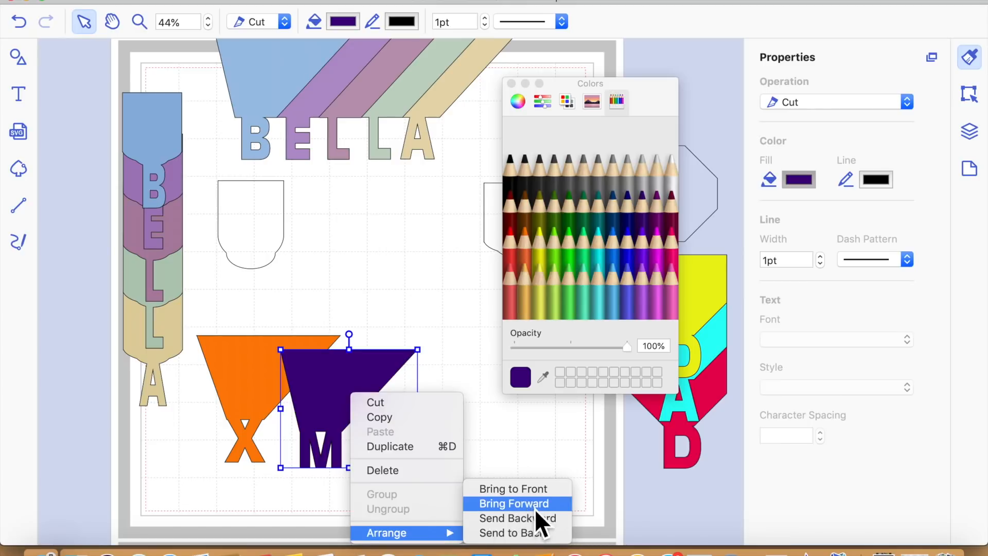
{"action": "left_click", "coordinate": [536, 520]}
{"action": "left_click_drag", "start_coordinate": [369, 386], "coordinate": [341, 376]}
{"action": "left_click_drag", "start_coordinate": [441, 485], "coordinate": [252, 375]}
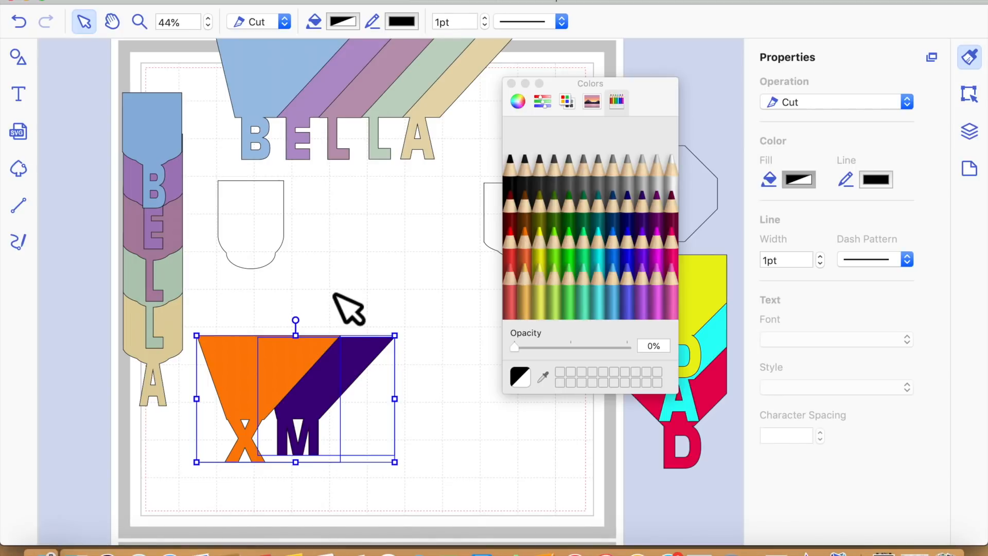
- Close the colour palette and align the top edges of the orange X and purple M shapes
{"action": "left_click", "coordinate": [512, 84]}
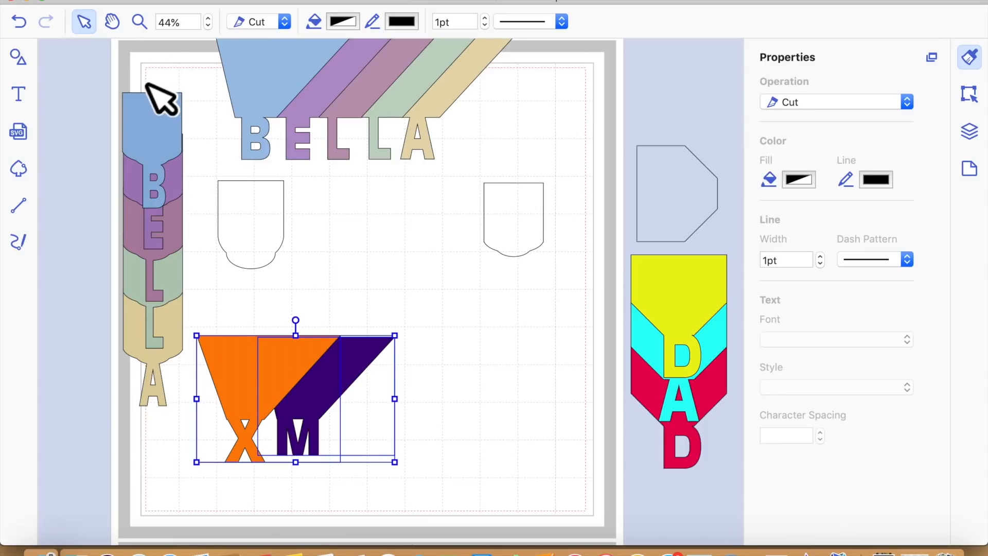
{"action": "left_click", "coordinate": [972, 99]}
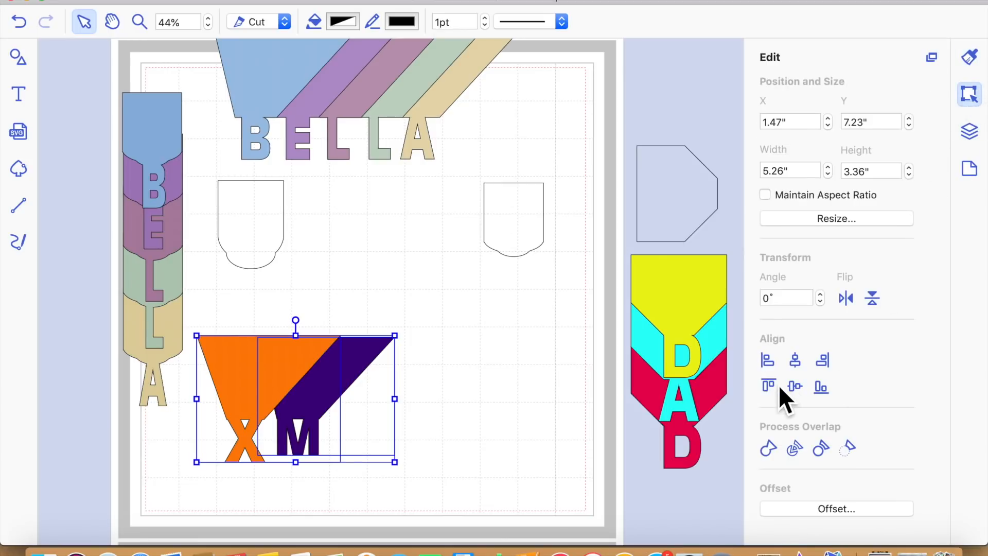
{"action": "left_click", "coordinate": [472, 460]}
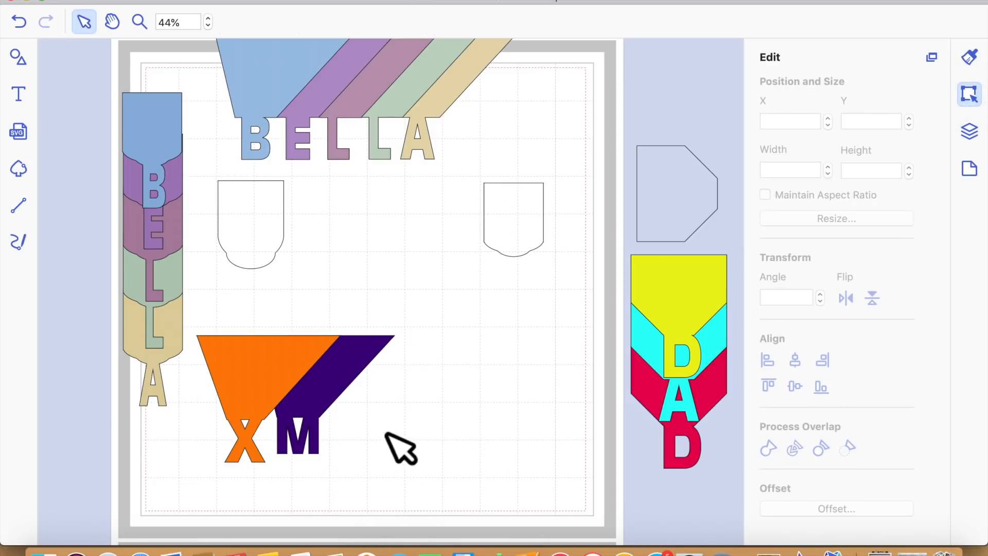
{"action": "left_click", "coordinate": [335, 413]}
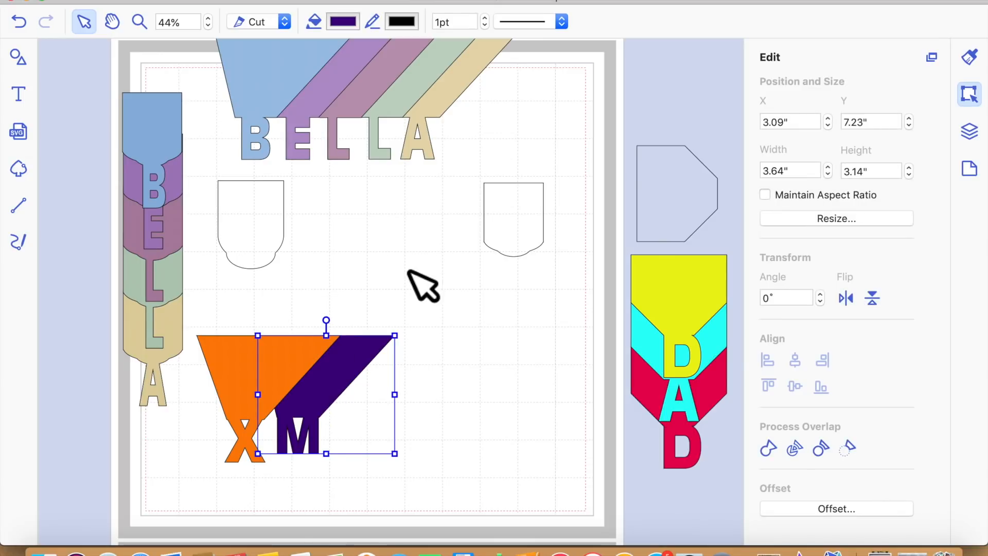
- Undo the purple M shape's alignment, placement, fill and weld, back to a separate blue base and letter
{"action": "scroll", "coordinate": [408, 282], "scroll_direction": "up", "scroll_amount": 3}
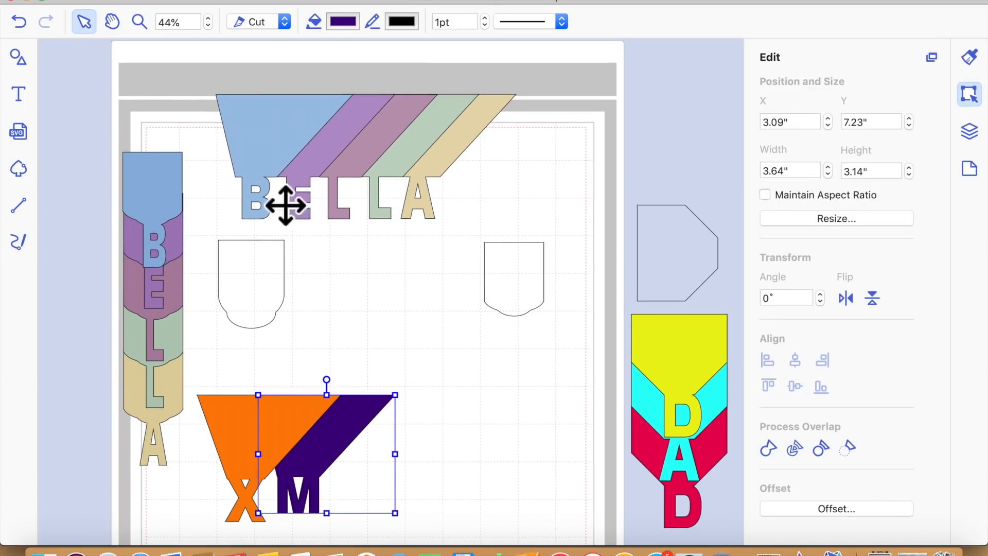
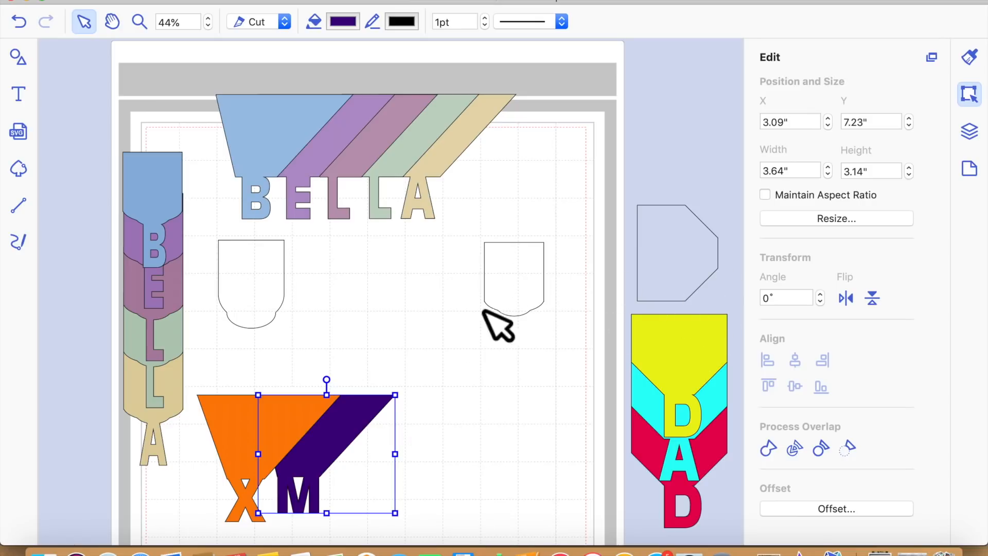
{"action": "scroll", "coordinate": [410, 276], "scroll_direction": "right", "scroll_amount": 3}
{"action": "scroll", "coordinate": [410, 276], "scroll_direction": "up", "scroll_amount": 2}
{"action": "scroll", "coordinate": [411, 276], "scroll_direction": "down", "scroll_amount": 3}
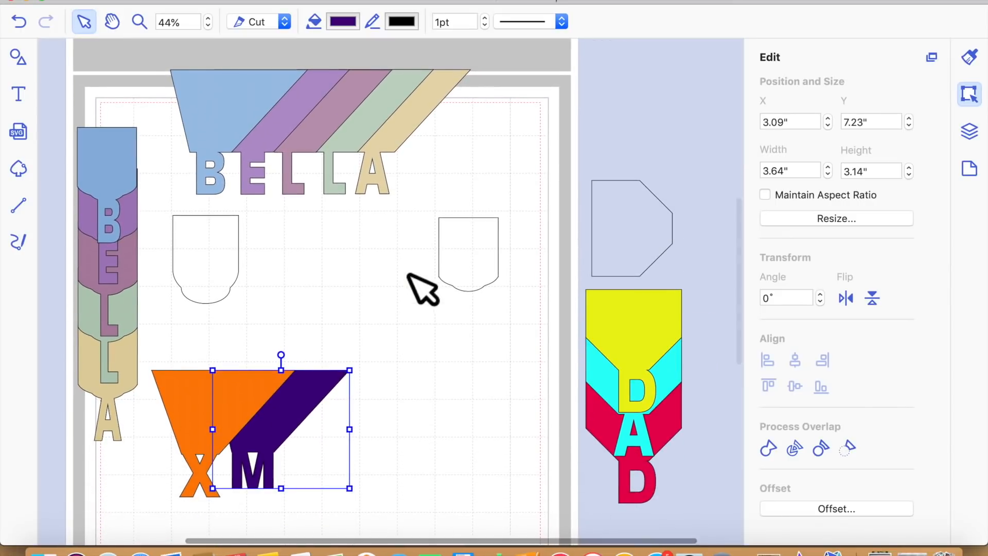
{"action": "left_click", "coordinate": [20, 23]}
{"action": "left_click", "coordinate": [21, 22]}
{"action": "left_click", "coordinate": [21, 22]}
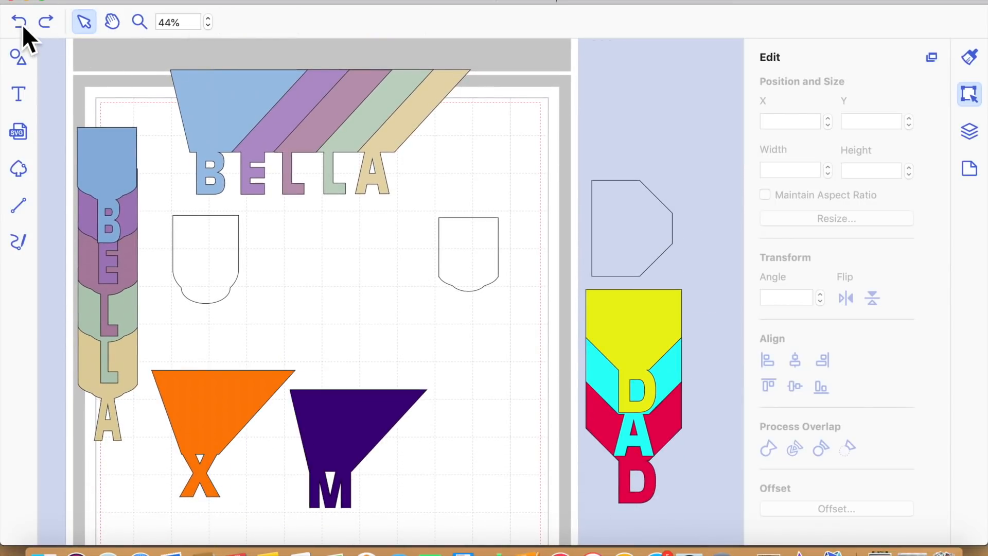
{"action": "left_click", "coordinate": [23, 23]}
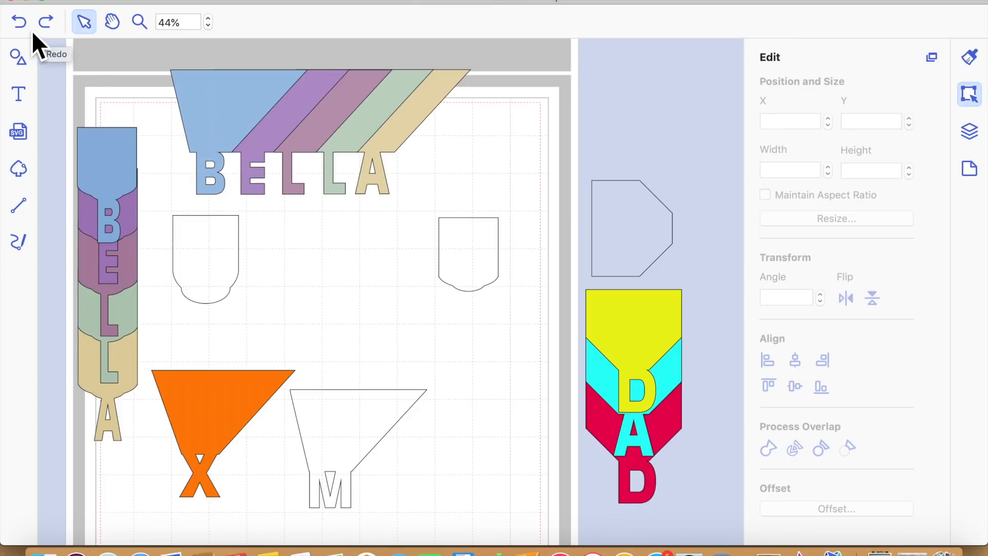
{"action": "left_click", "coordinate": [24, 26]}
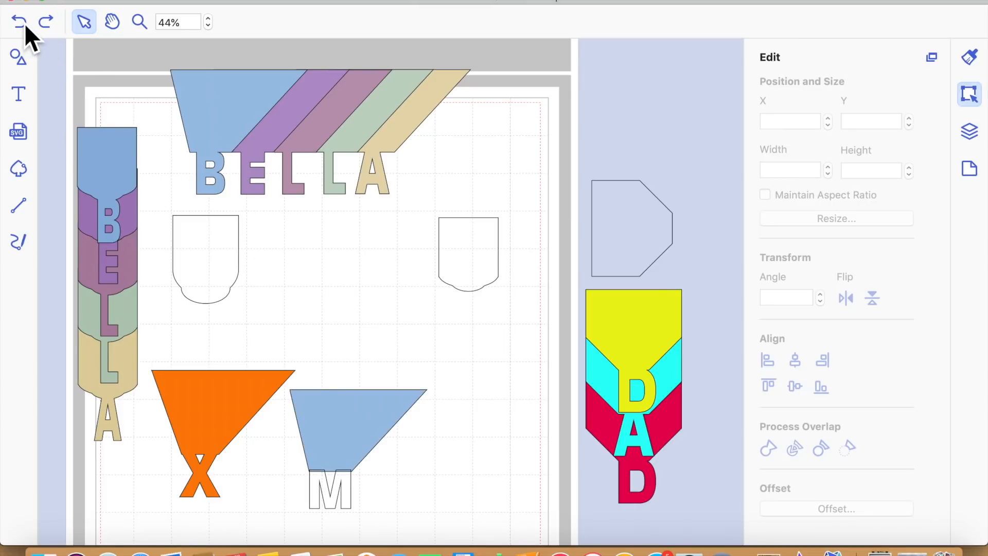
- Move the blue slanted base off the letter M, delete the M, and set the base beside the orange X shape
{"action": "mouse_move", "coordinate": [409, 403]}
{"action": "left_mouse_down"}
{"action": "mouse_move", "coordinate": [430, 390]}
{"action": "mouse_move", "coordinate": [419, 415]}
{"action": "left_mouse_up"}
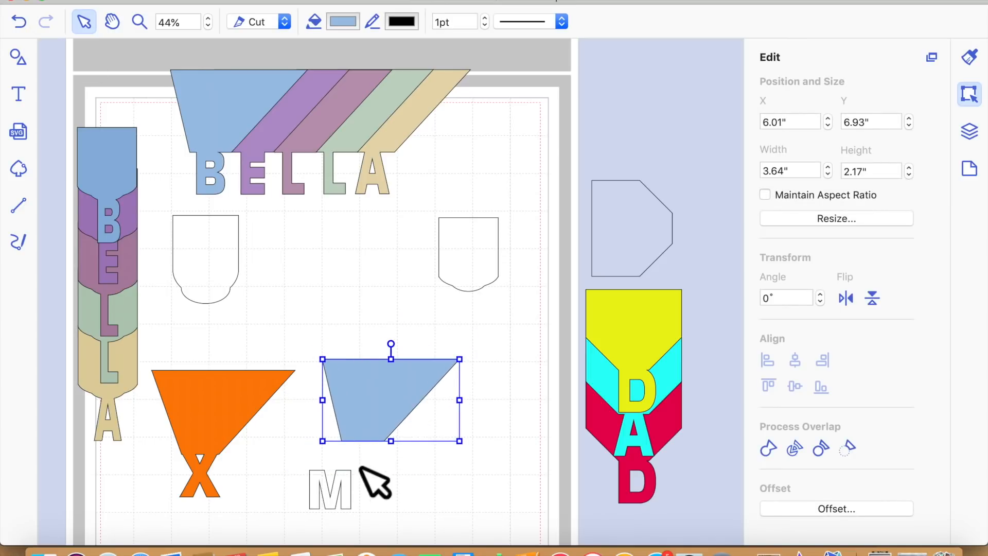
{"action": "left_click", "coordinate": [355, 500]}
{"action": "key", "text": "BackSpace"}
{"action": "mouse_move", "coordinate": [406, 406]}
{"action": "left_mouse_down"}
{"action": "mouse_move", "coordinate": [393, 435]}
{"action": "mouse_move", "coordinate": [403, 420]}
{"action": "left_mouse_up"}
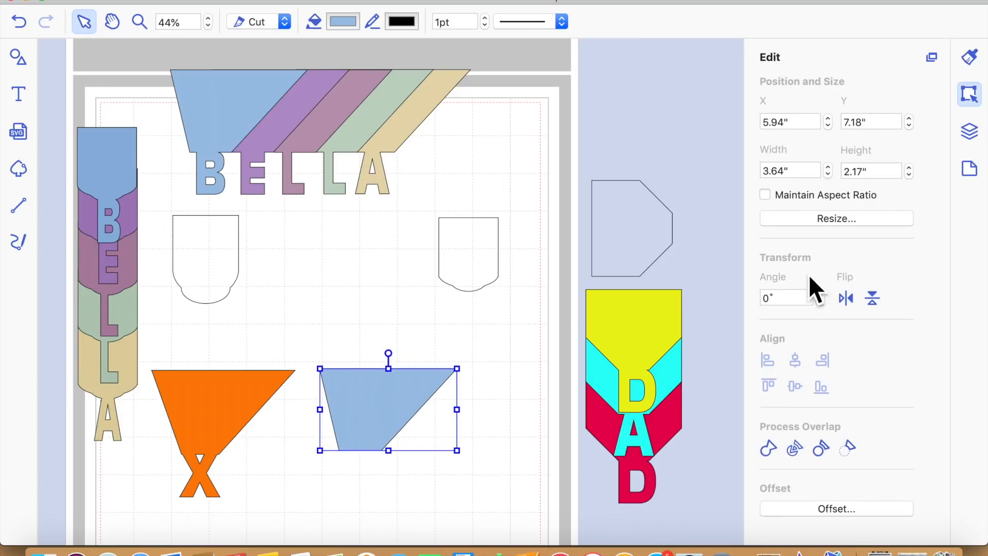
- Rotate the blue slanted base to an angle of -90°
{"action": "left_click", "coordinate": [789, 306]}
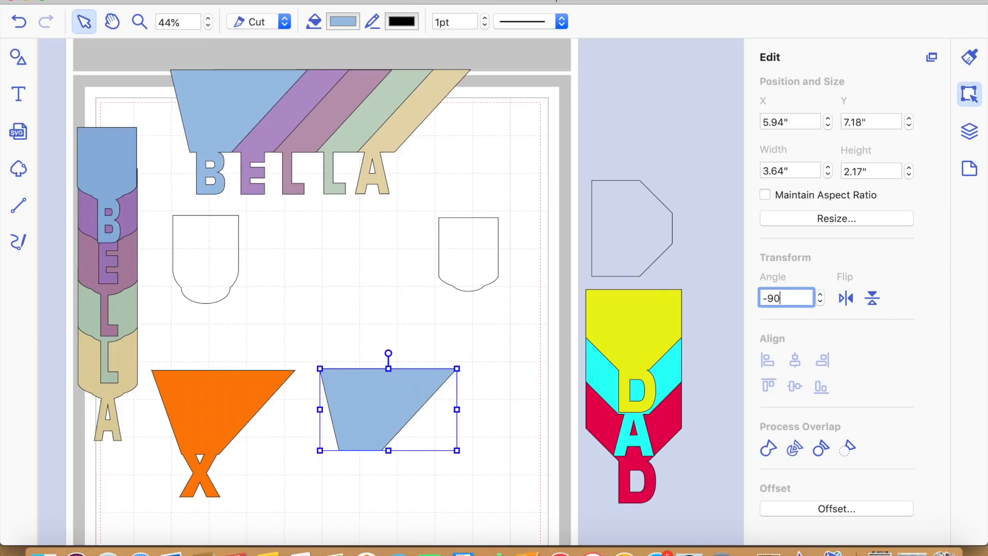
{"action": "type", "text": "-90"}
{"action": "key", "text": "Return"}
{"action": "left_click", "coordinate": [443, 432]}
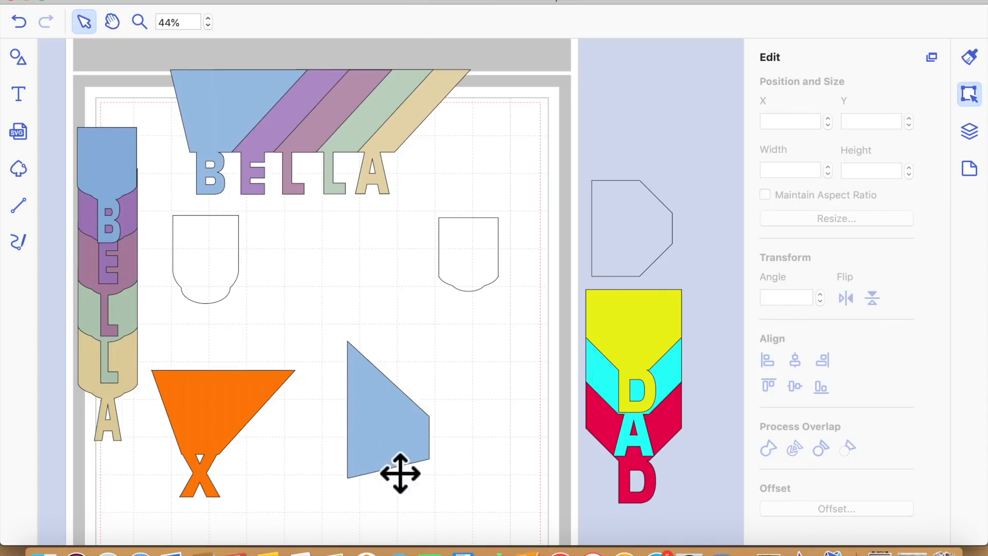
- Add the letter B, size it to about 0.78 × 1.01 inches, and place it against the rotated base's short vertical edge
{"action": "left_click", "coordinate": [20, 97]}
{"action": "left_click", "coordinate": [336, 331]}
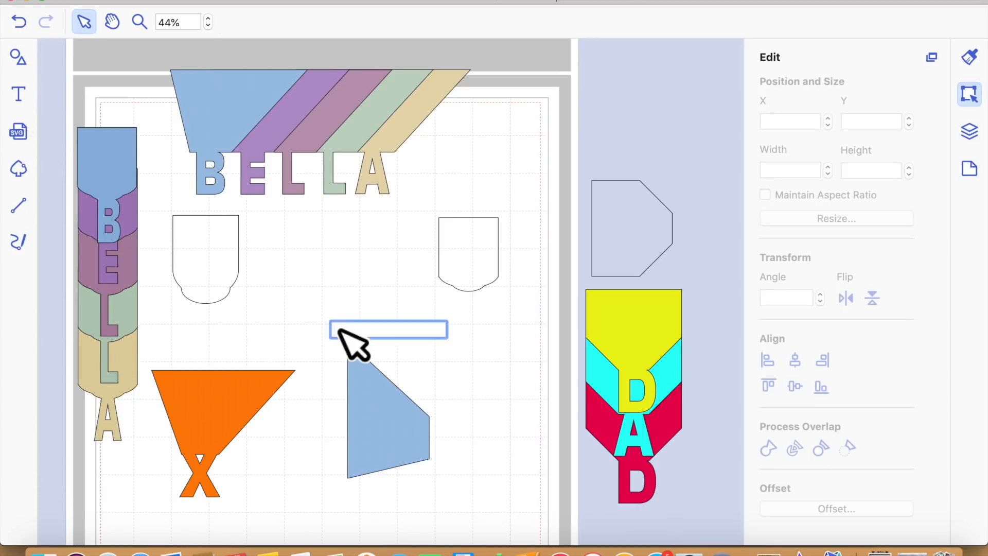
{"action": "key", "text": "Escape"}
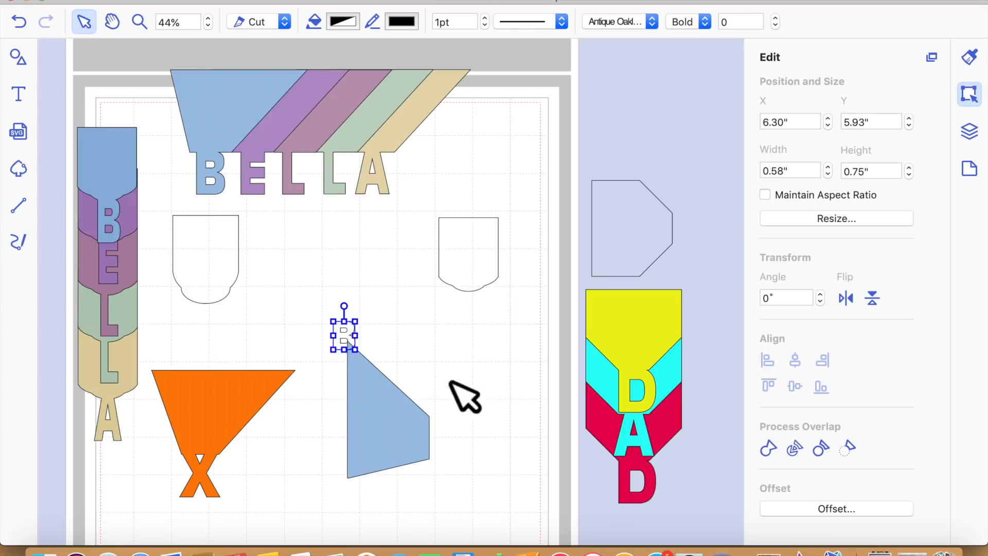
{"action": "left_click_drag", "start_coordinate": [357, 331], "coordinate": [381, 308]}
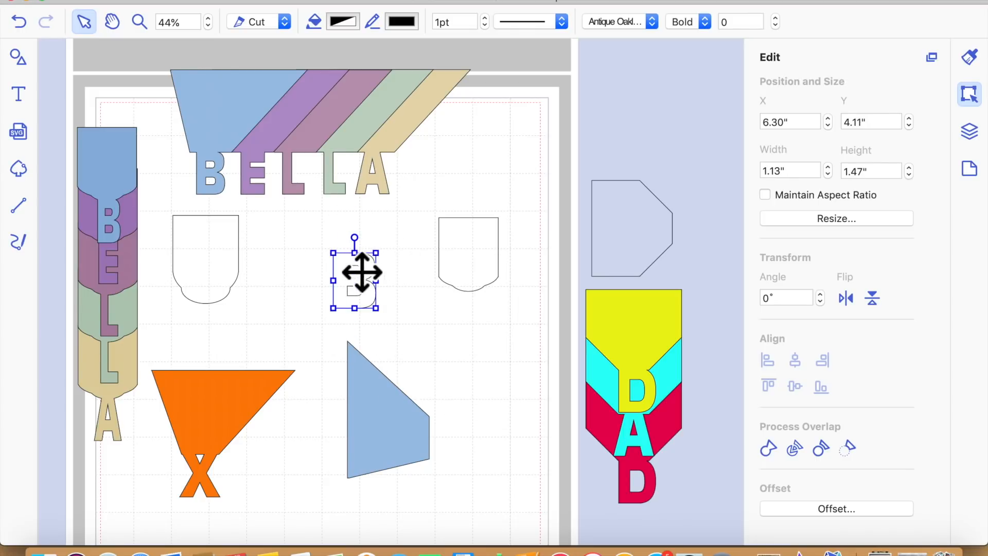
{"action": "left_click_drag", "start_coordinate": [335, 255], "coordinate": [360, 281]}
{"action": "left_click_drag", "start_coordinate": [388, 314], "coordinate": [468, 455]}
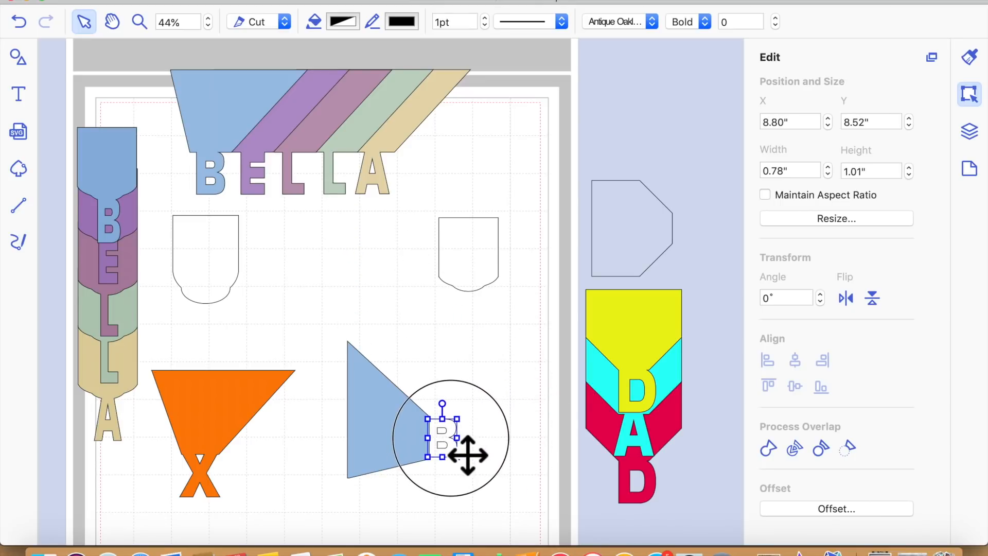
- Try to weld the letter B and the rotated blue base into one shape
{"action": "left_click", "coordinate": [468, 499]}
{"action": "left_click_drag", "start_coordinate": [477, 492], "coordinate": [363, 412]}
{"action": "left_click", "coordinate": [769, 447]}
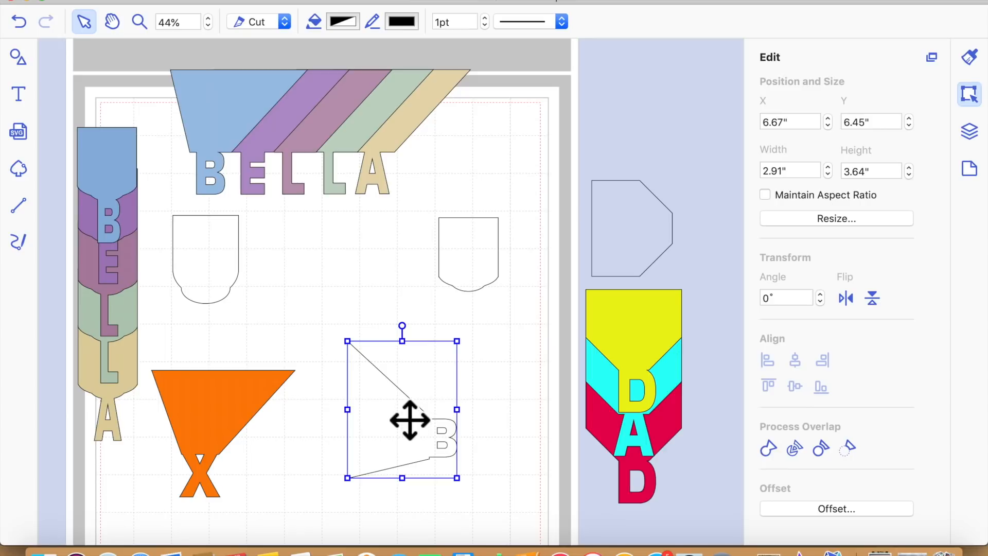
{"action": "left_click", "coordinate": [26, 23]}
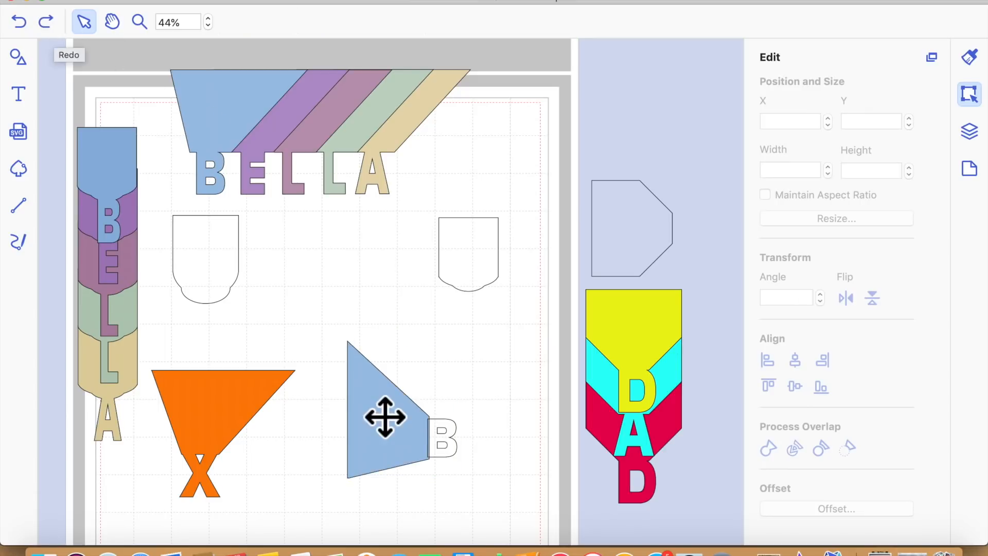
- Duplicate the rotated blue base three times, placing one copy off the mat and two beside the original
{"action": "left_click", "coordinate": [423, 460]}
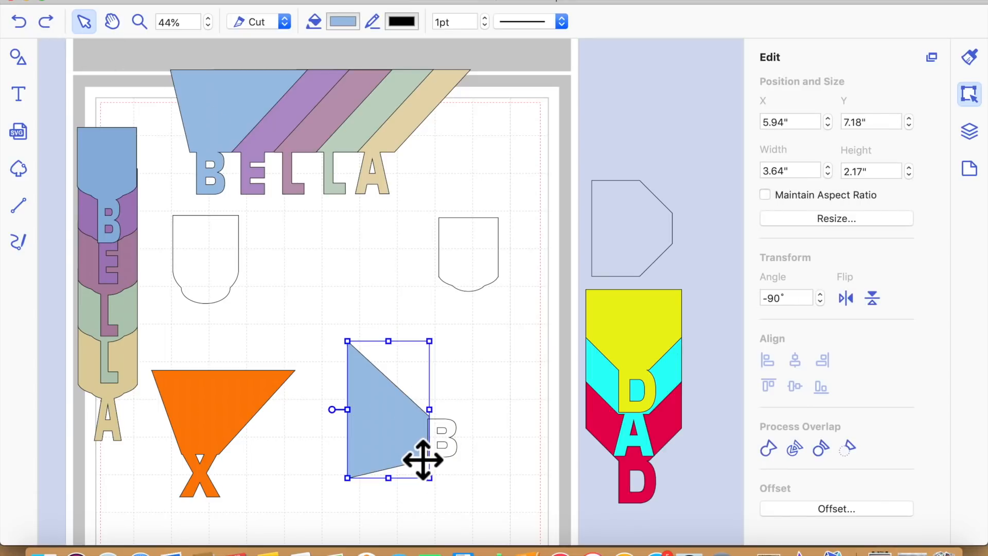
{"action": "left_click_drag", "start_coordinate": [426, 463], "coordinate": [667, 196]}
{"action": "left_click", "coordinate": [409, 448]}
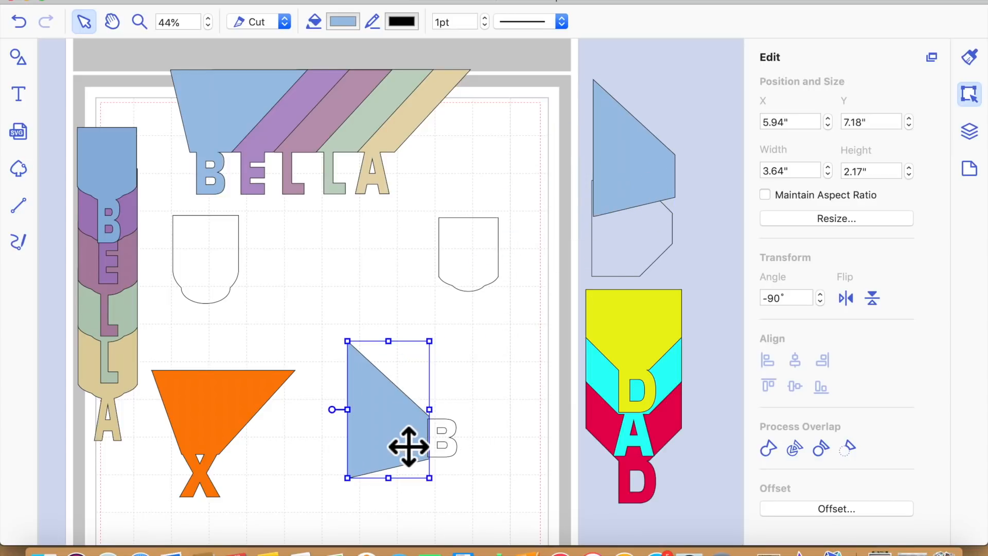
{"action": "left_click_drag", "start_coordinate": [408, 447], "coordinate": [479, 394]}
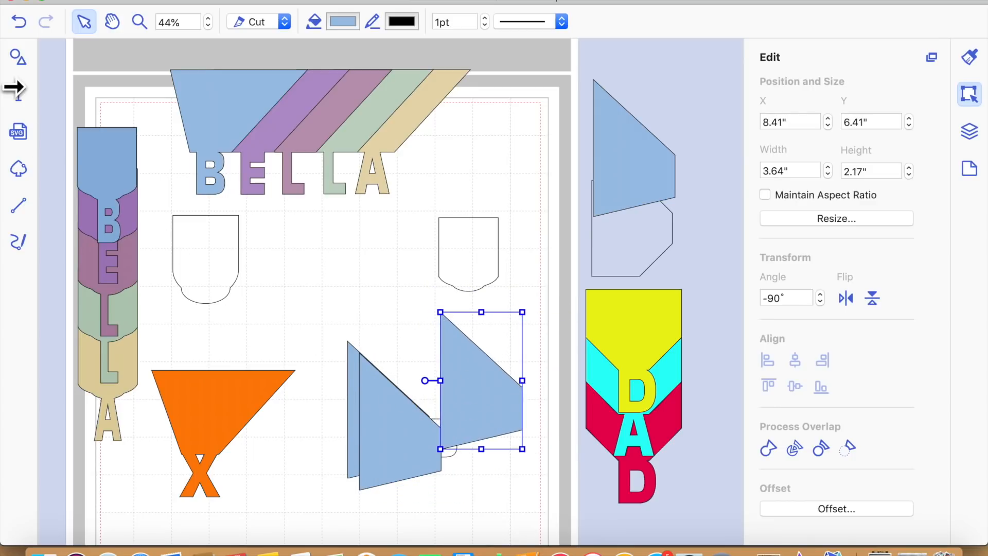
- Add the letters BEN as one text object above the blue bases and delete the single letter B behind them
{"action": "left_click", "coordinate": [21, 133]}
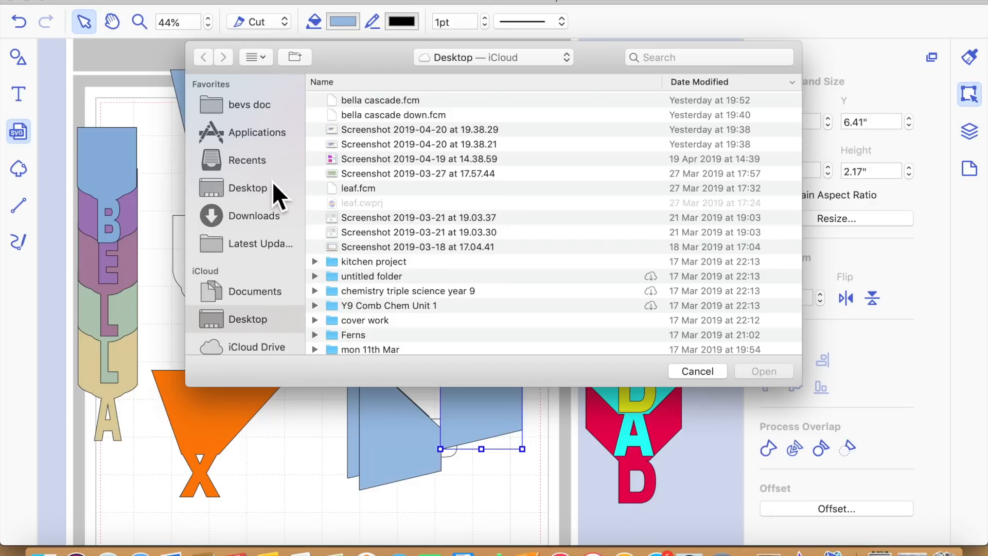
{"action": "key", "text": "Escape"}
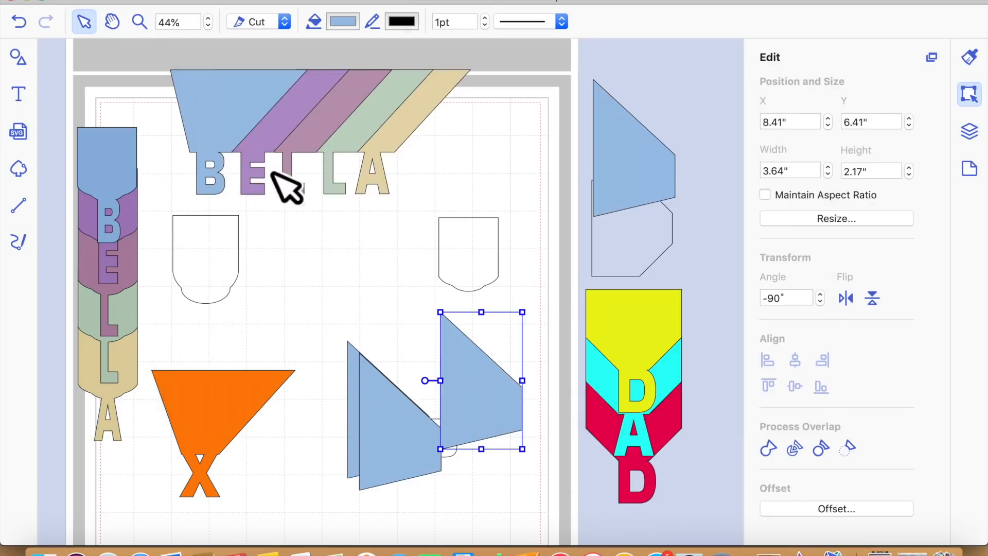
{"action": "left_click", "coordinate": [23, 96]}
{"action": "left_click", "coordinate": [309, 306]}
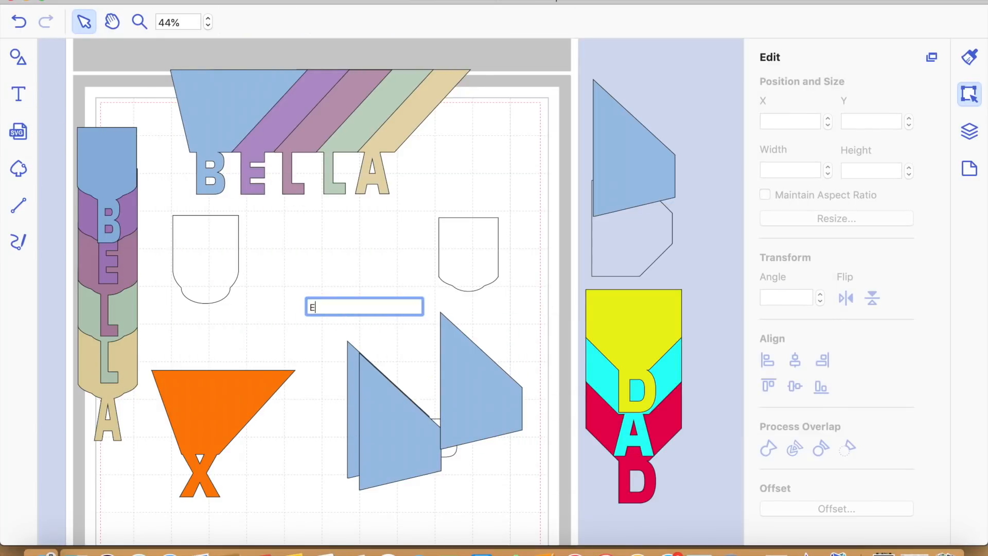
{"action": "type", "text": "BEN"}
{"action": "left_click", "coordinate": [331, 320]}
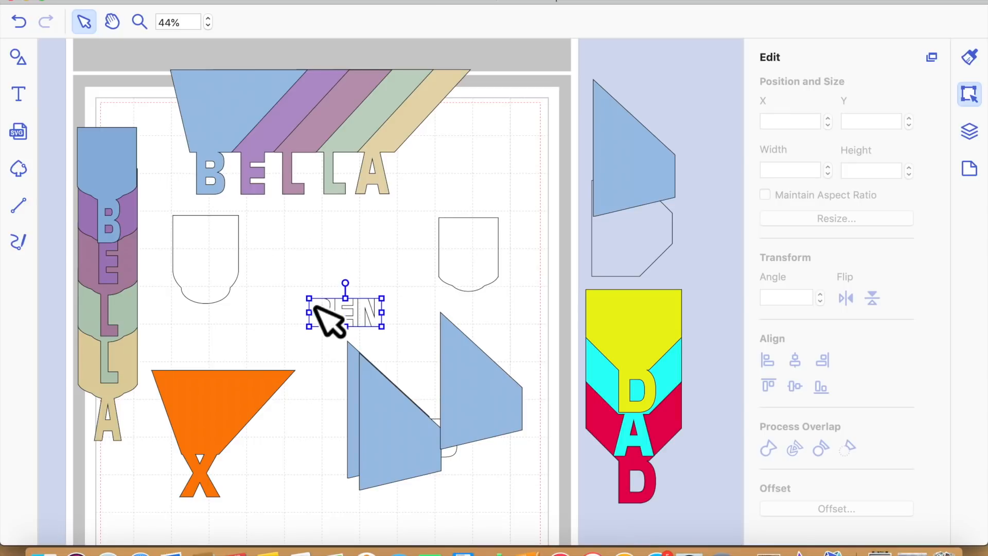
{"action": "left_click", "coordinate": [462, 471]}
{"action": "left_click", "coordinate": [457, 461]}
{"action": "key", "text": "Delete"}
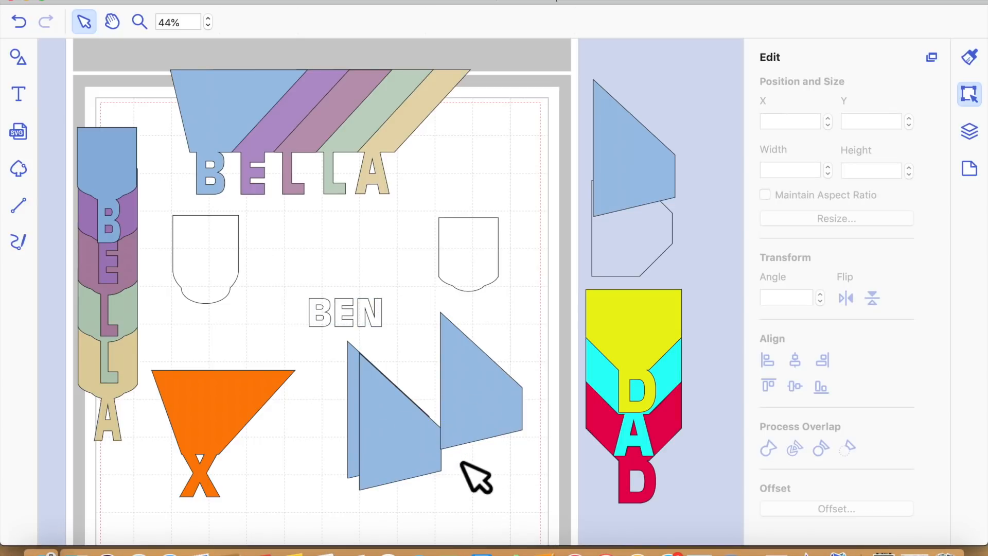
- Spread the blue bases apart, move the BEN text below them, and enlarge it to about 2.43 × 0.95 inches
{"action": "left_click_drag", "start_coordinate": [338, 332], "coordinate": [358, 521]}
{"action": "left_click_drag", "start_coordinate": [410, 466], "coordinate": [492, 452]}
{"action": "left_click_drag", "start_coordinate": [425, 448], "coordinate": [370, 455]}
{"action": "left_click_drag", "start_coordinate": [358, 521], "coordinate": [437, 513]}
- Separate the BEN text into individual letters and weld the B to the short edge of the base beside the orange X
{"action": "left_click", "coordinate": [795, 448]}
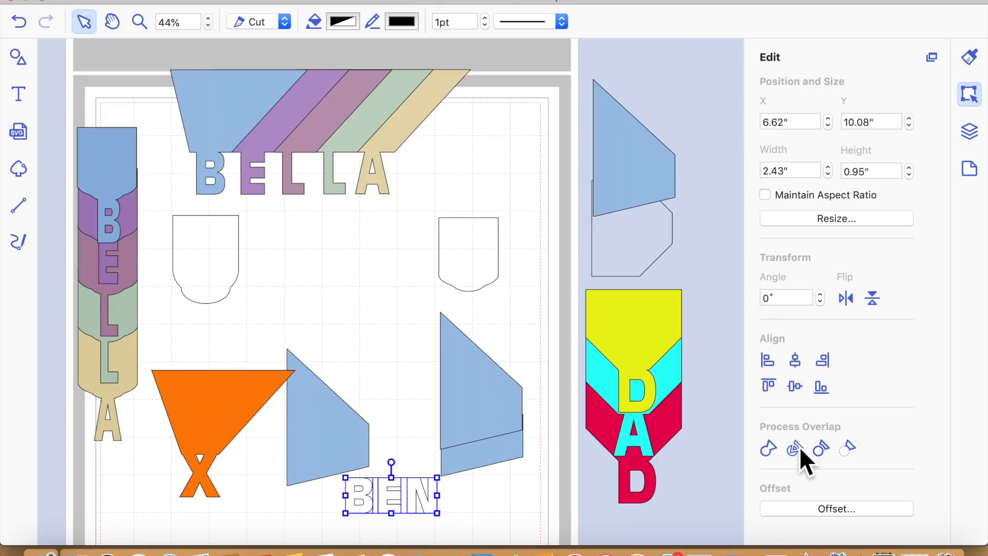
{"action": "left_click", "coordinate": [434, 498]}
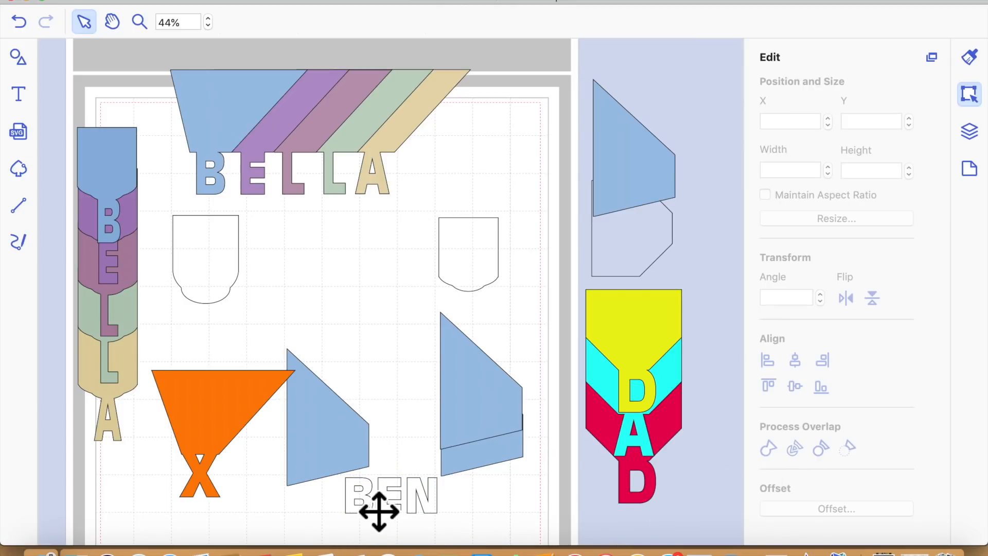
{"action": "left_click_drag", "start_coordinate": [379, 511], "coordinate": [403, 463]}
{"action": "left_click_drag", "start_coordinate": [343, 320], "coordinate": [401, 436]}
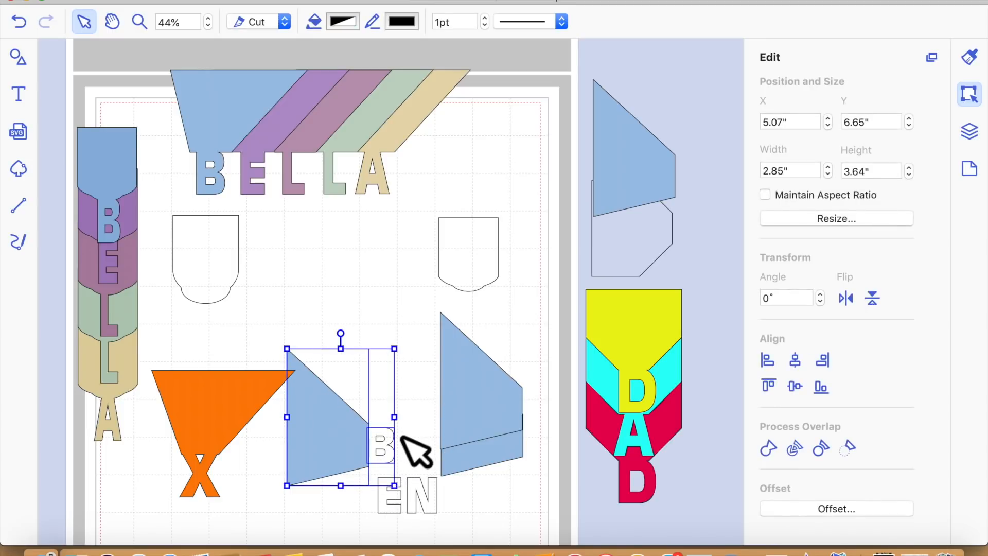
{"action": "left_click", "coordinate": [769, 448]}
- Place another blue base above the B shape with the letter E at its short edge and weld the selected shapes
{"action": "left_click_drag", "start_coordinate": [494, 450], "coordinate": [364, 358]}
{"action": "left_click_drag", "start_coordinate": [407, 512], "coordinate": [428, 362]}
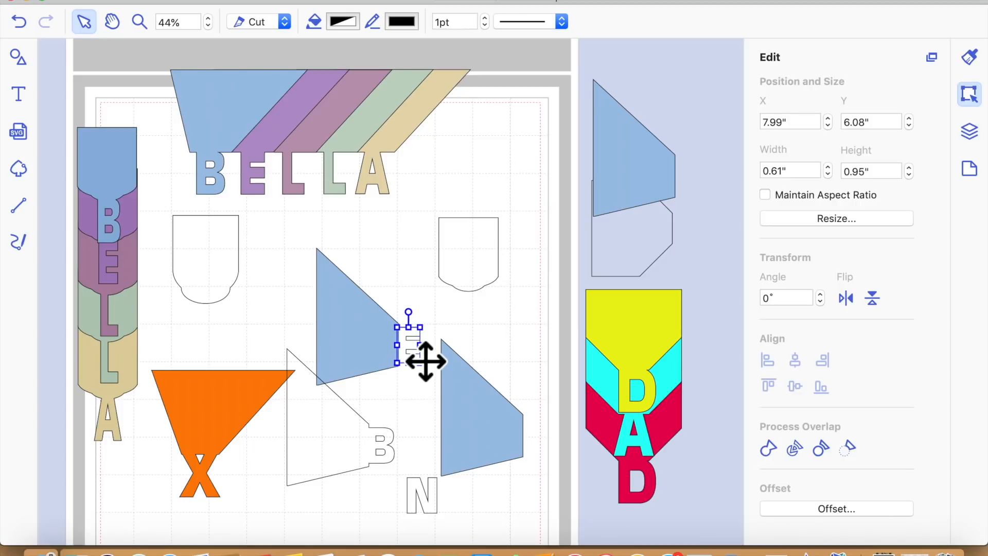
{"action": "left_click_drag", "start_coordinate": [315, 234], "coordinate": [419, 359]}
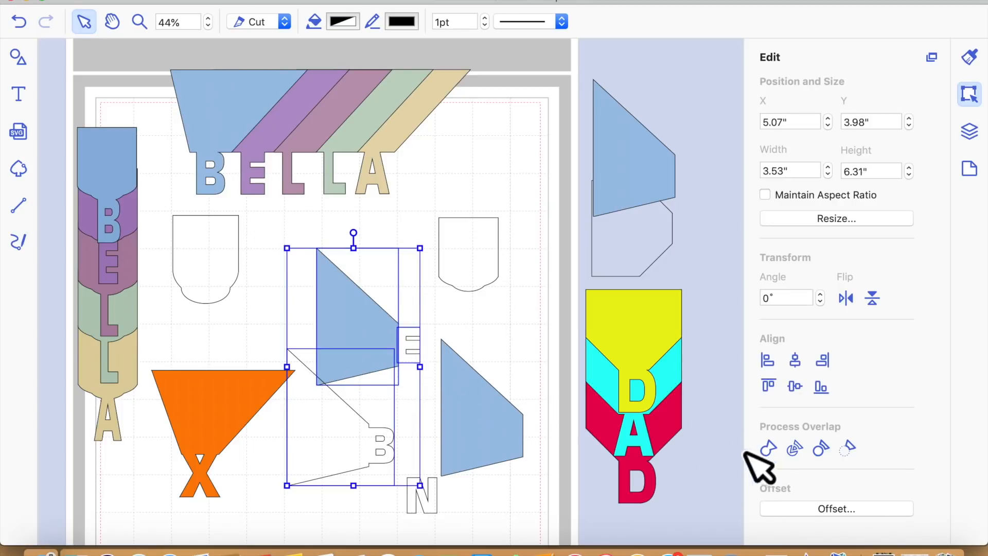
{"action": "left_click", "coordinate": [769, 453]}
- Weld the letter N to the short edge of the remaining blue base and shift the combined E and B shape
{"action": "left_click_drag", "start_coordinate": [441, 513], "coordinate": [466, 420]}
{"action": "left_click", "coordinate": [768, 453]}
{"action": "left_click_drag", "start_coordinate": [408, 371], "coordinate": [371, 338]}
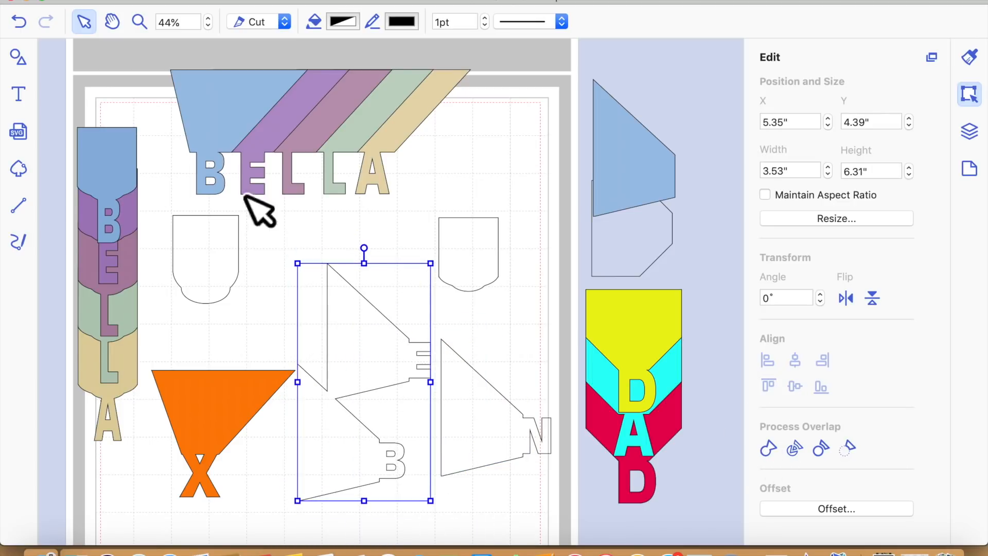
- Undo the N and E welds and the related moves so those letters and their blue bases are separate again
{"action": "left_click", "coordinate": [27, 19]}
{"action": "left_click", "coordinate": [27, 19]}
{"action": "left_click", "coordinate": [27, 18]}
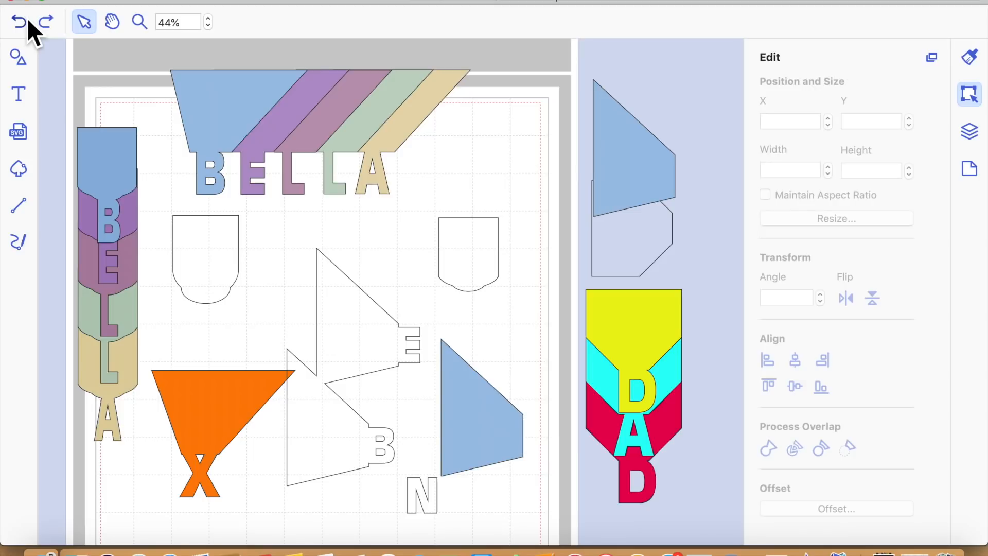
{"action": "left_click", "coordinate": [27, 19]}
{"action": "left_click", "coordinate": [27, 19]}
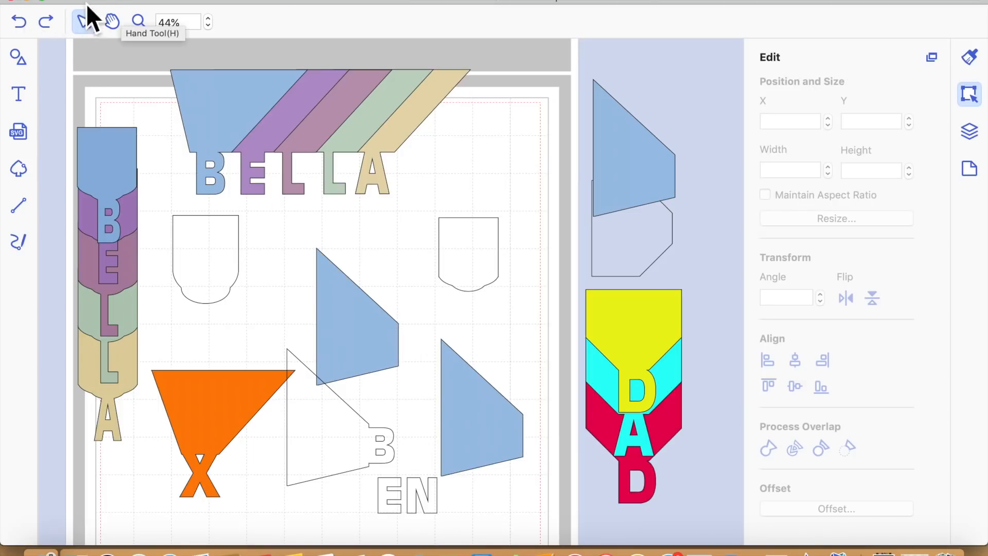
{"action": "left_click", "coordinate": [46, 21]}
- Reposition the blue base above the B shape, place the letter E at its short edge, and weld the two
{"action": "left_click_drag", "start_coordinate": [379, 360], "coordinate": [375, 342]}
{"action": "left_click_drag", "start_coordinate": [432, 378], "coordinate": [376, 318]}
{"action": "left_click", "coordinate": [442, 338]}
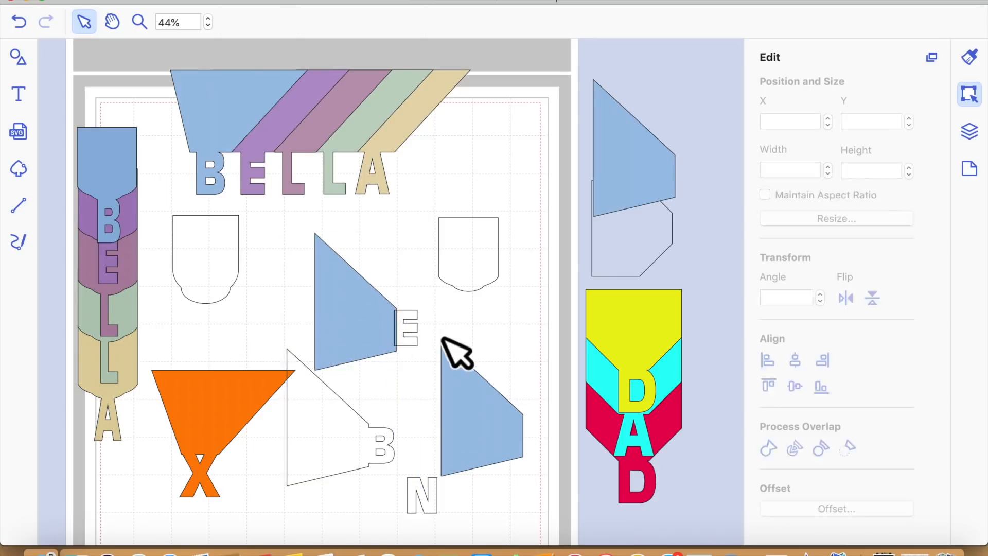
{"action": "left_click", "coordinate": [411, 336]}
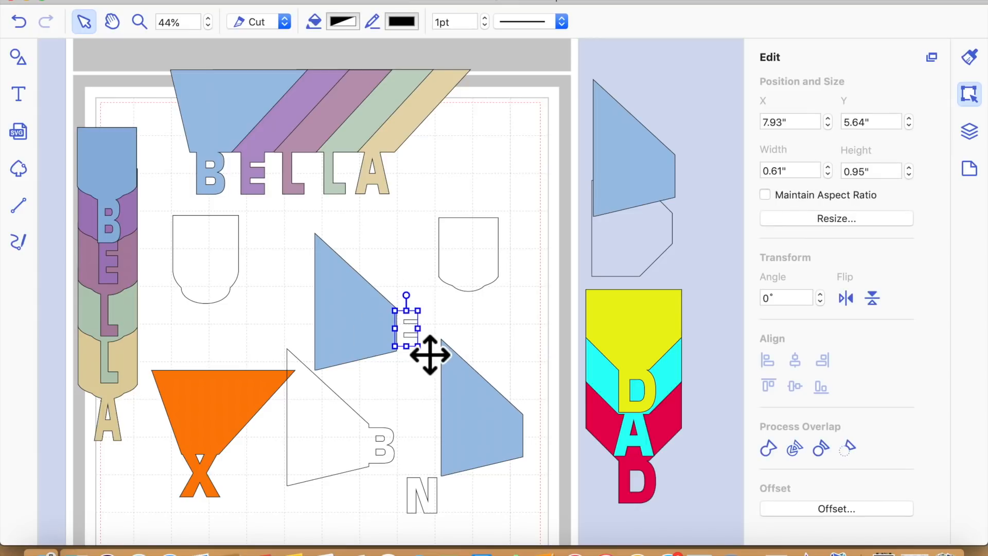
{"action": "left_click_drag", "start_coordinate": [303, 228], "coordinate": [413, 333]}
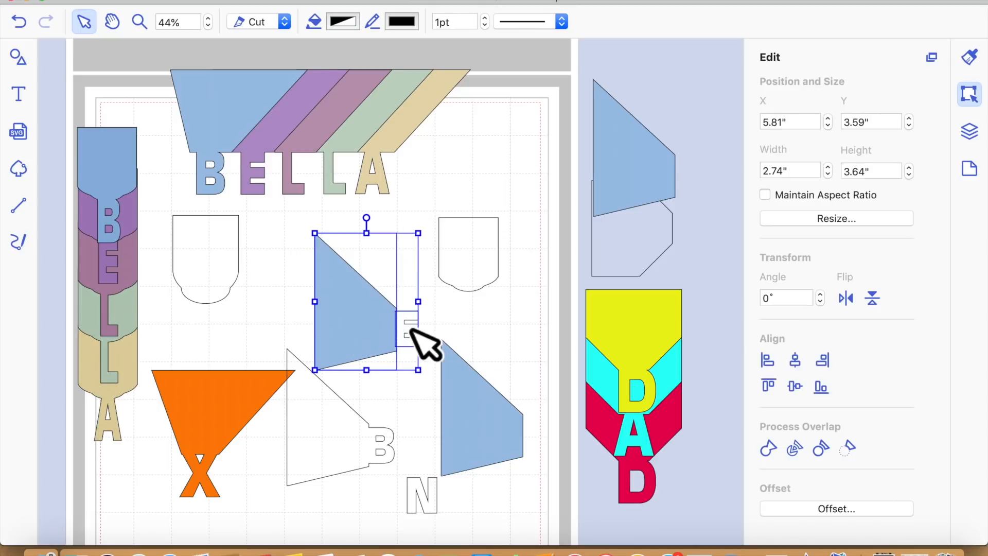
{"action": "left_click", "coordinate": [775, 448]}
- Place the letter N against the short edge of the remaining blue base and weld them together
{"action": "left_click_drag", "start_coordinate": [451, 517], "coordinate": [564, 458]}
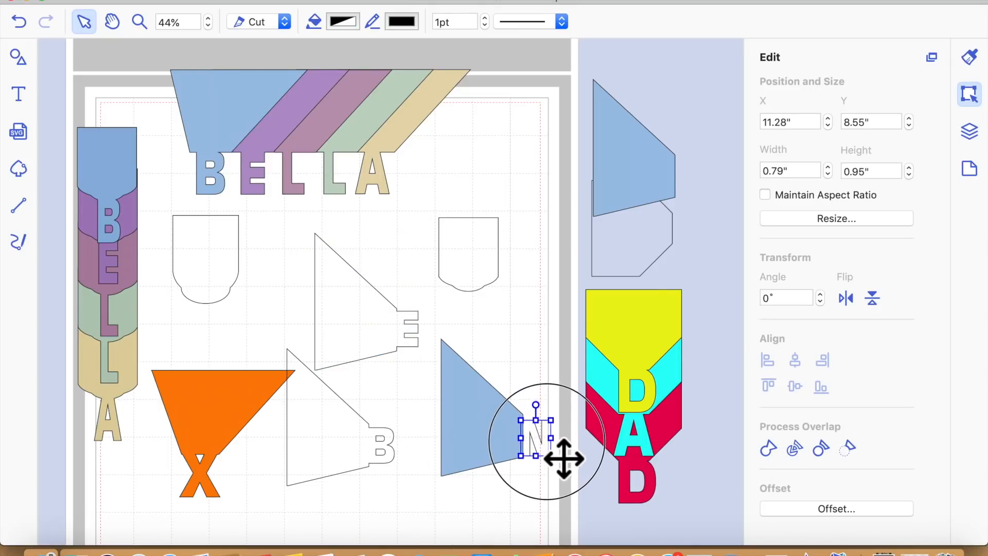
{"action": "left_click", "coordinate": [518, 447]}
{"action": "left_click", "coordinate": [539, 449], "text": "shift"}
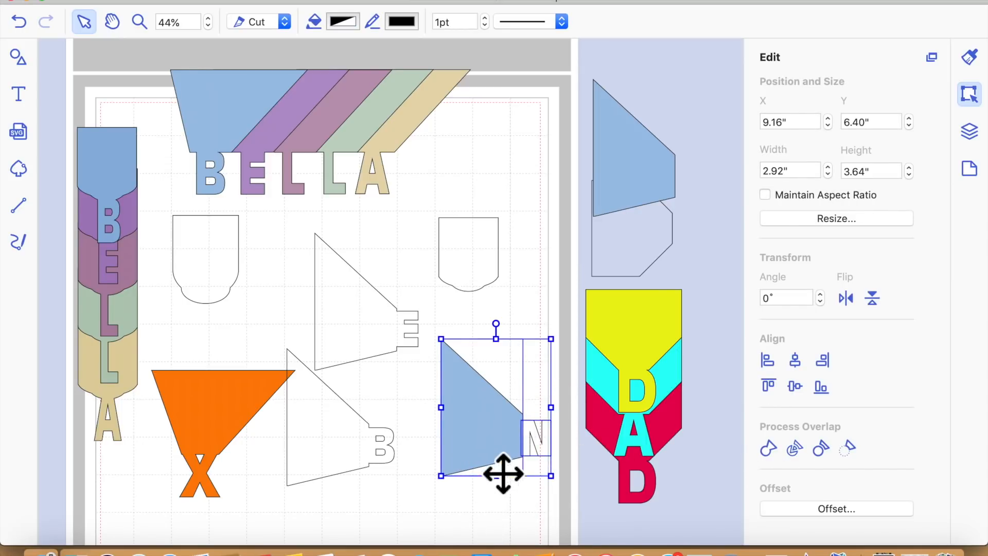
{"action": "left_click", "coordinate": [770, 455]}
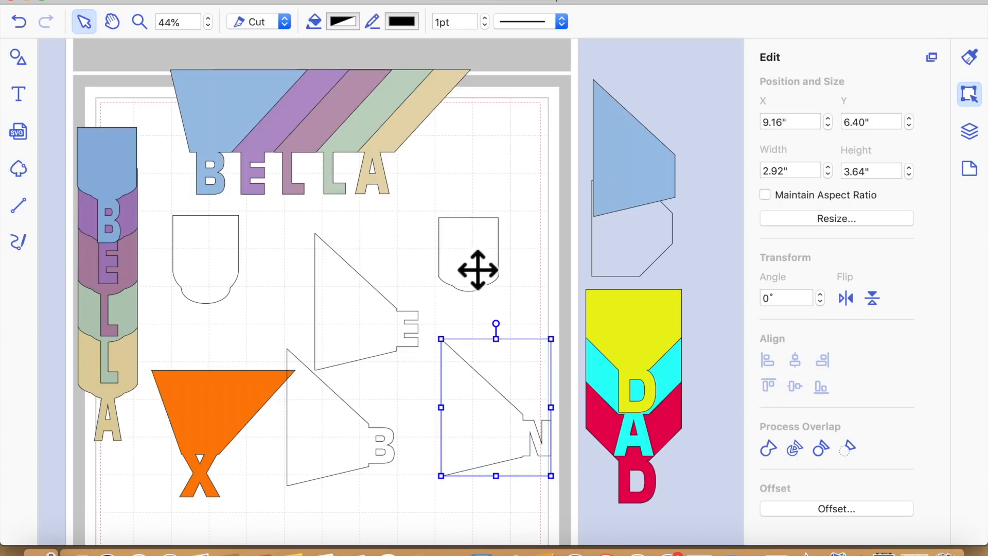
- Arrange the welded E and N shapes in a descending diagonal cascade beside the B shape
{"action": "left_click_drag", "start_coordinate": [407, 337], "coordinate": [417, 442]}
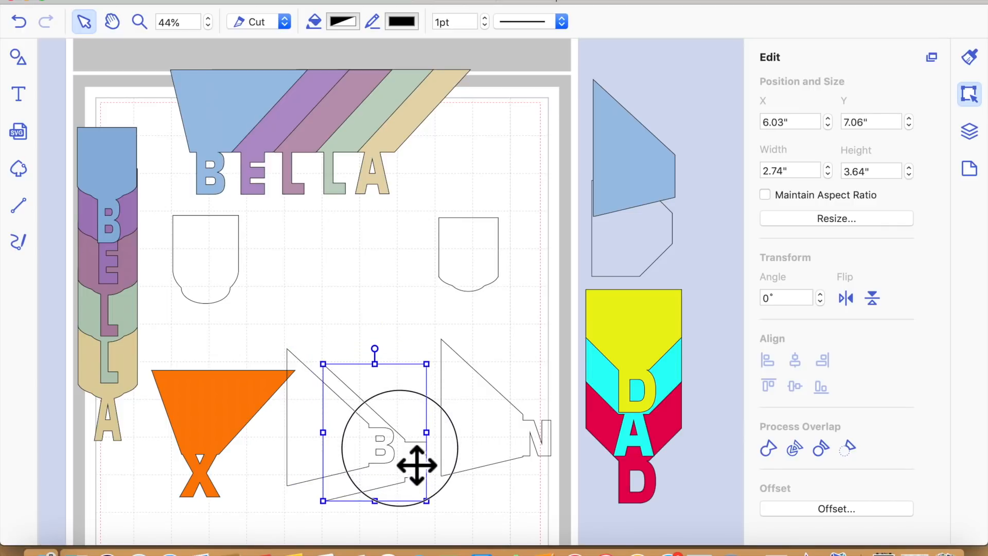
{"action": "left_click", "coordinate": [398, 364]}
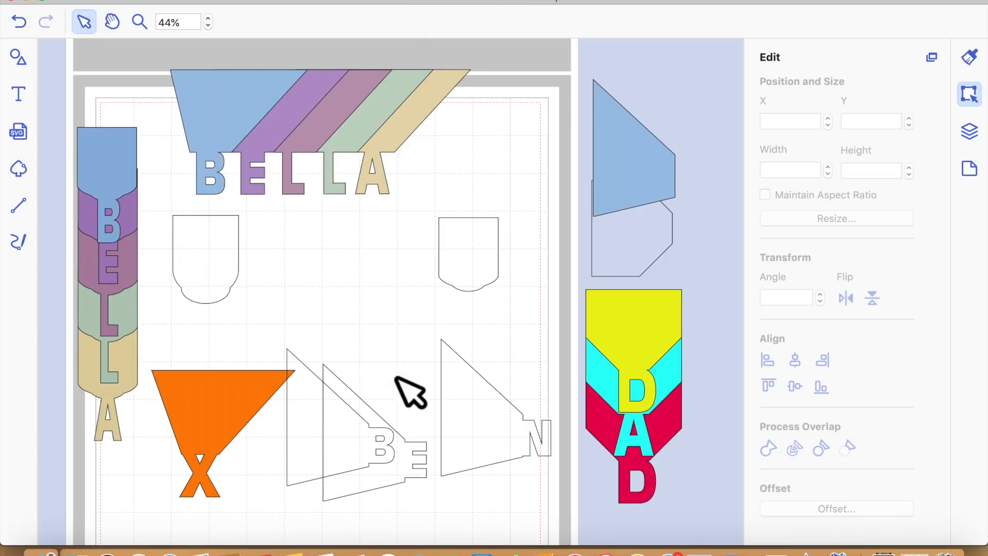
{"action": "left_click", "coordinate": [383, 430]}
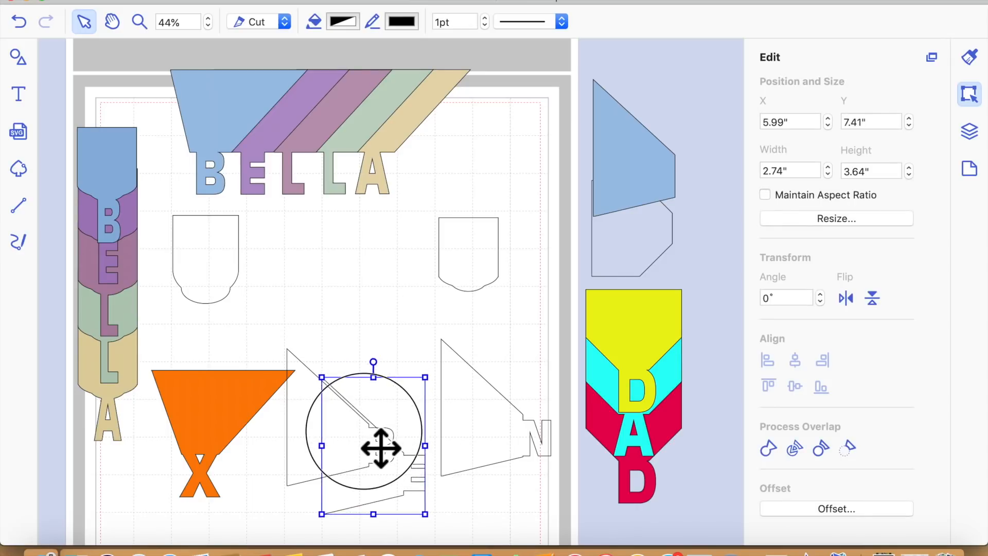
{"action": "left_click_drag", "start_coordinate": [381, 449], "coordinate": [381, 444]}
{"action": "left_click_drag", "start_coordinate": [479, 427], "coordinate": [382, 485]}
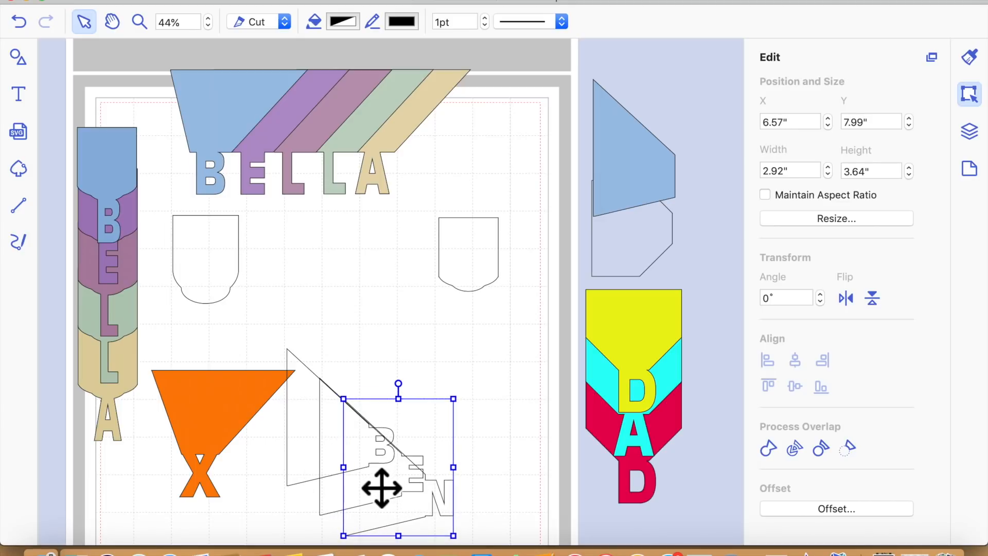
{"action": "left_click", "coordinate": [470, 443]}
{"action": "left_click", "coordinate": [412, 511]}
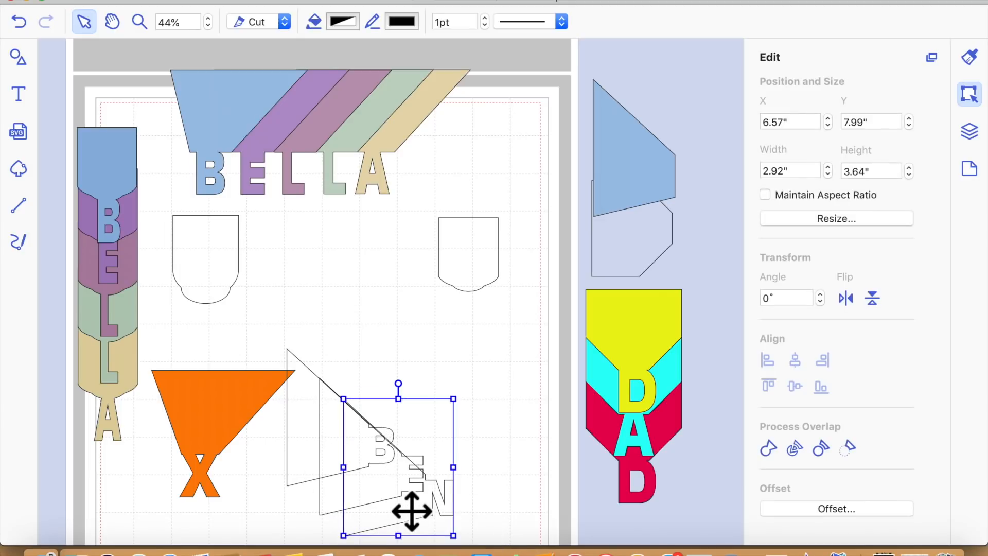
{"action": "left_click", "coordinate": [500, 469]}
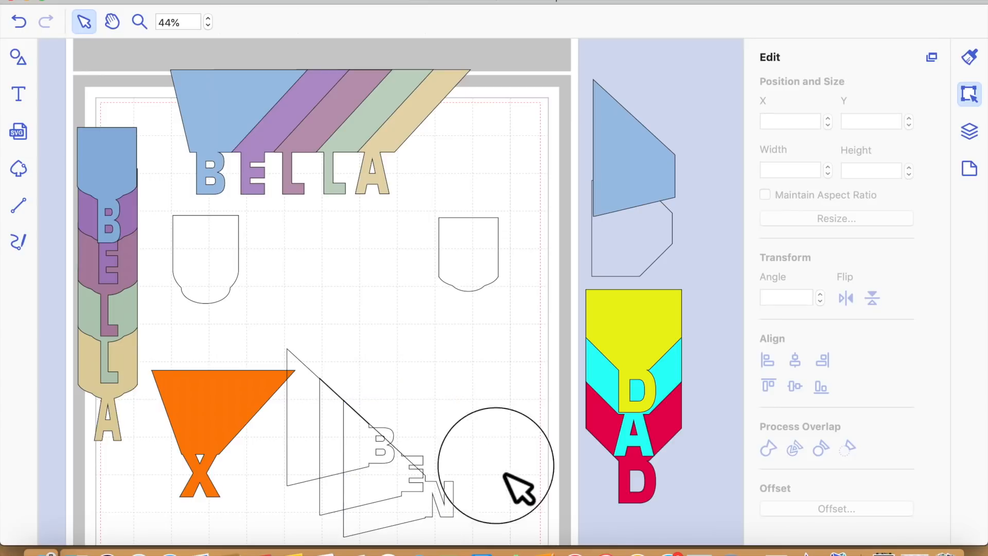
- Bring the B shape to the front of the stack and fill it with orange
{"action": "left_click", "coordinate": [309, 437]}
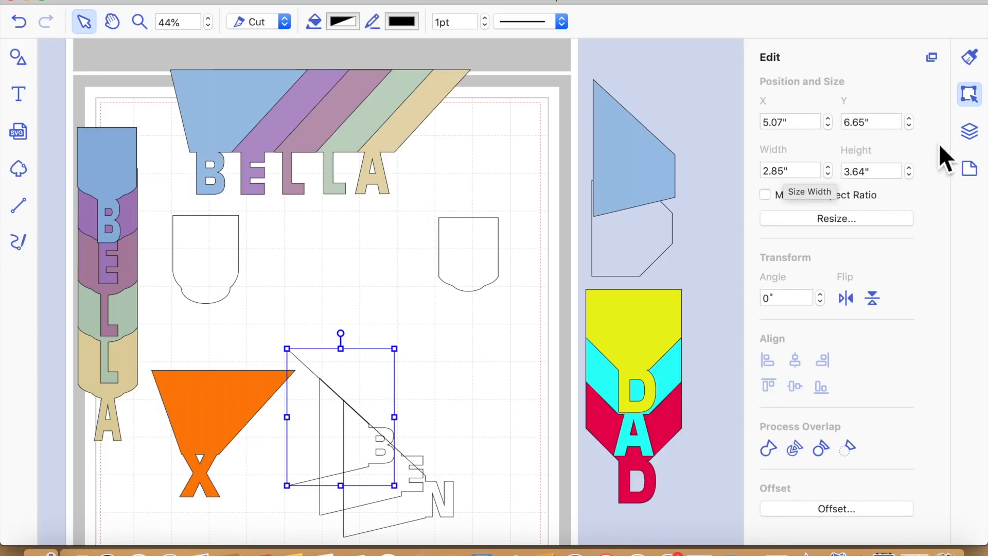
{"action": "right_click", "coordinate": [508, 360]}
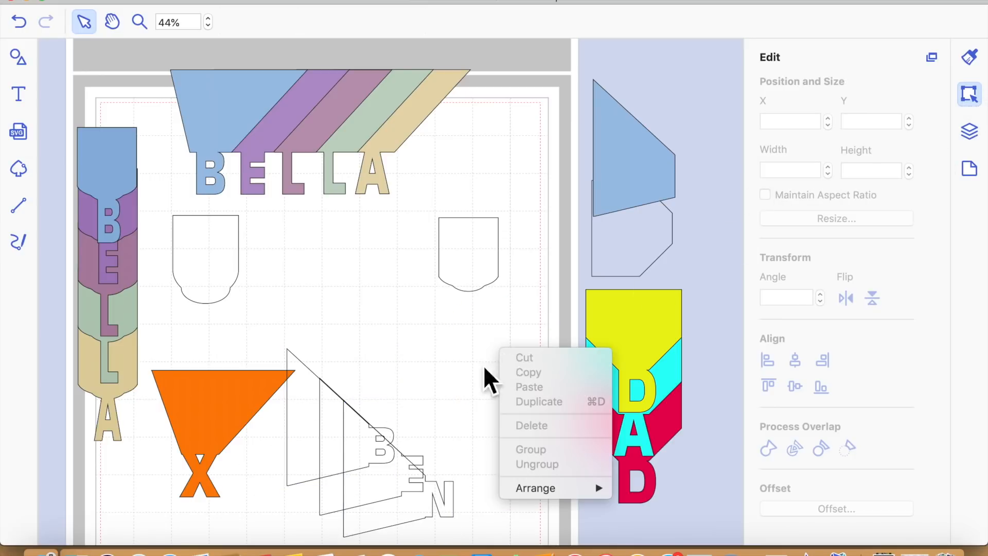
{"action": "left_click", "coordinate": [301, 413]}
{"action": "left_click", "coordinate": [301, 413]}
{"action": "right_click", "coordinate": [302, 412]}
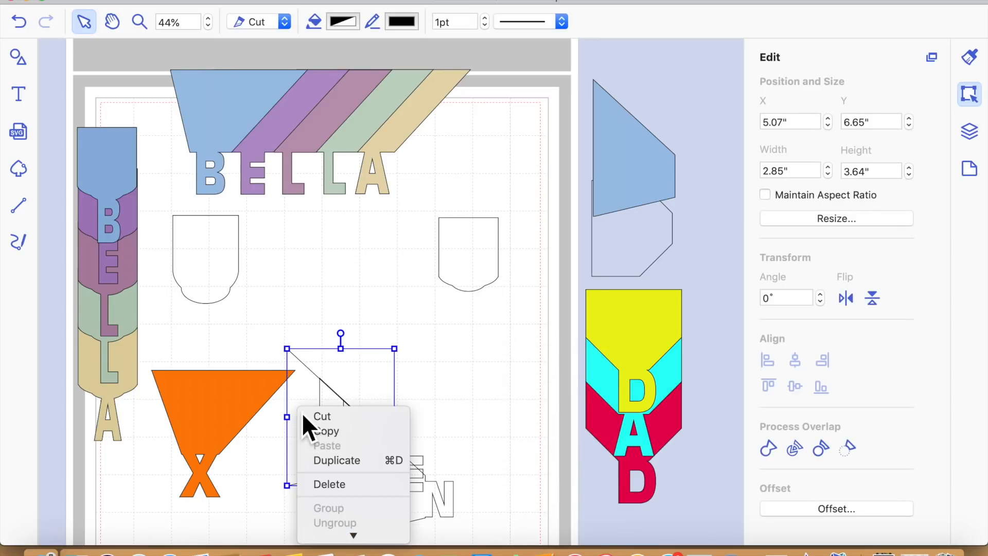
{"action": "mouse_move", "coordinate": [378, 527]}
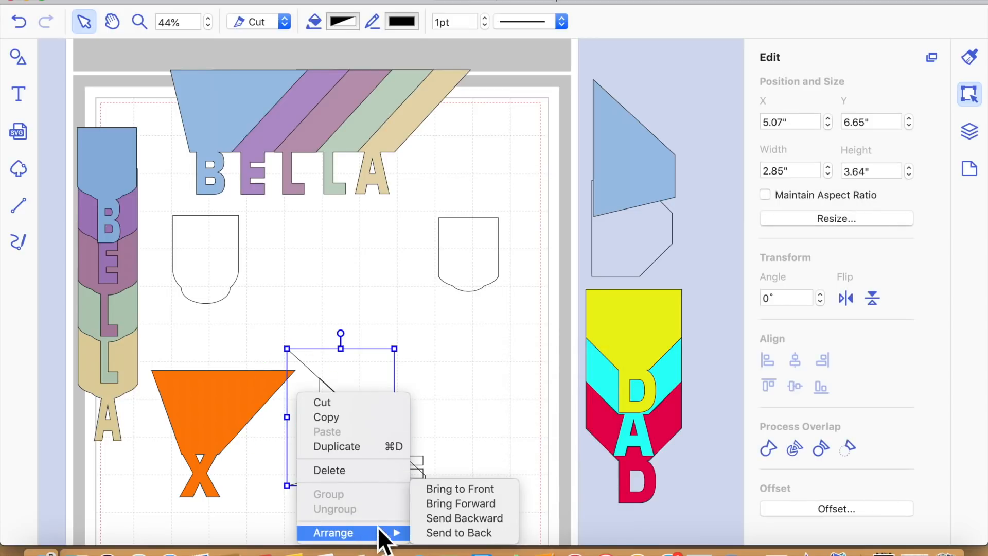
{"action": "left_click", "coordinate": [456, 489]}
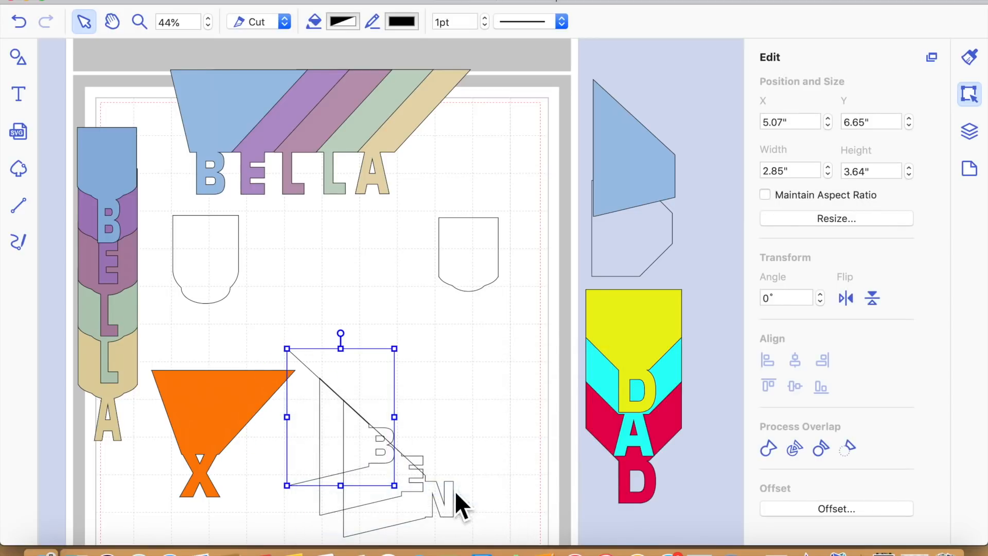
{"action": "left_click", "coordinate": [970, 56]}
{"action": "left_click", "coordinate": [799, 179]}
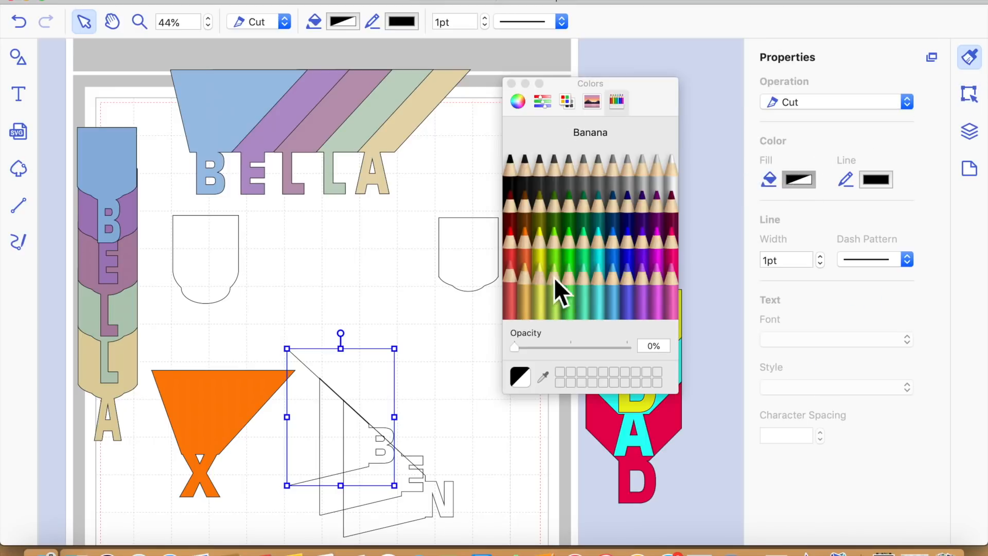
{"action": "left_click", "coordinate": [528, 248]}
- Fill the E shape with the Plum colour and the N shape with light green
{"action": "left_click", "coordinate": [423, 502]}
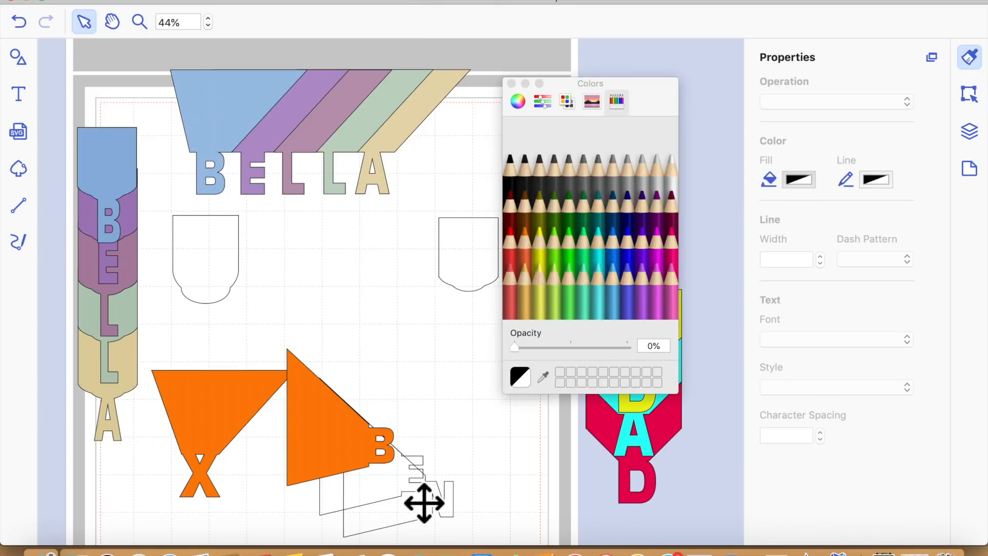
{"action": "left_click", "coordinate": [333, 494]}
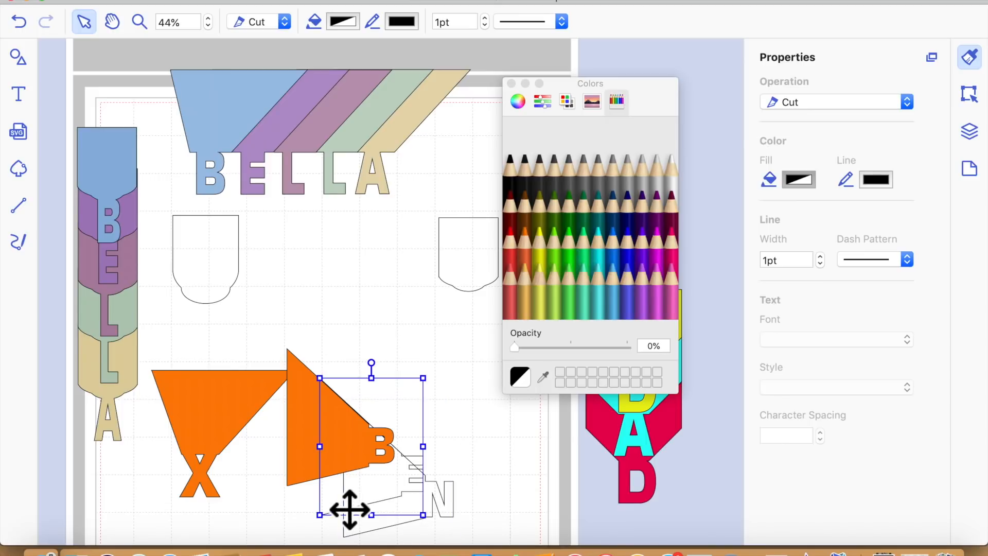
{"action": "left_click", "coordinate": [657, 204]}
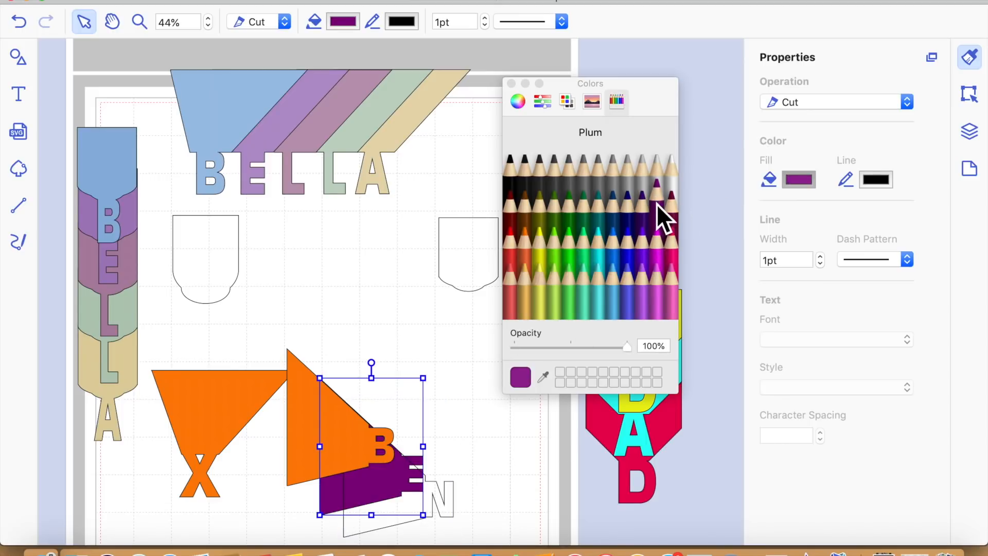
{"action": "left_click", "coordinate": [492, 520]}
{"action": "left_click", "coordinate": [421, 536]}
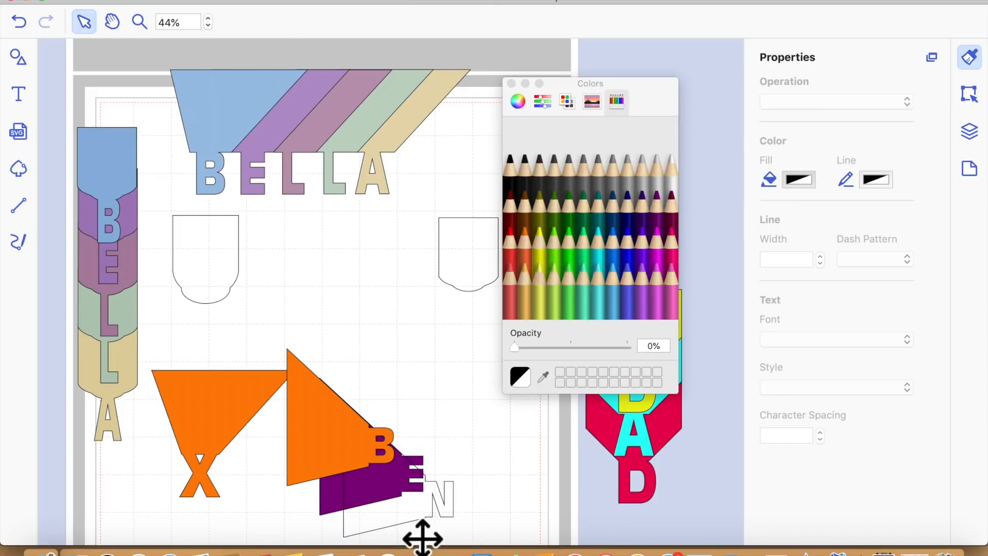
{"action": "left_click", "coordinate": [571, 291]}
{"action": "left_click", "coordinate": [458, 484]}
{"action": "right_click", "coordinate": [415, 494]}
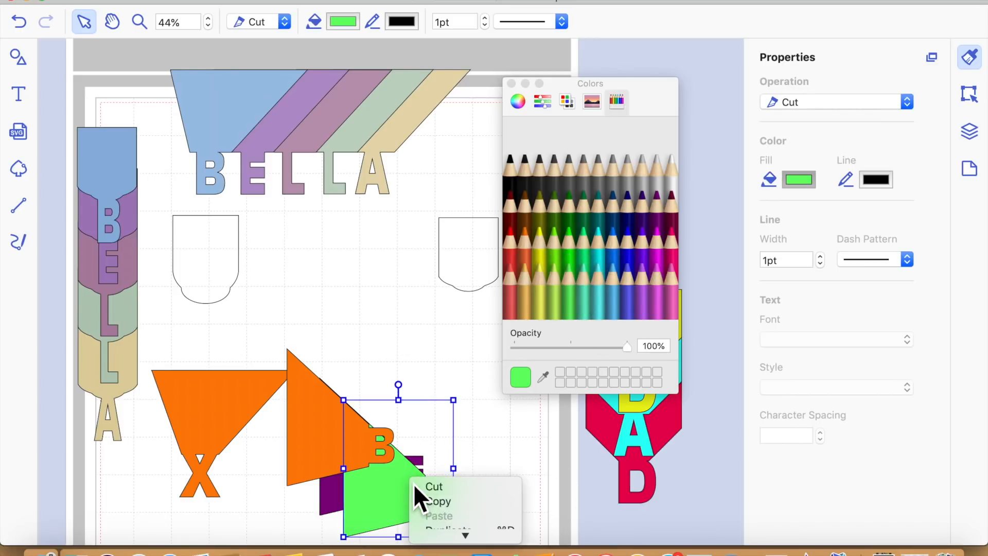
{"action": "left_click", "coordinate": [472, 524]}
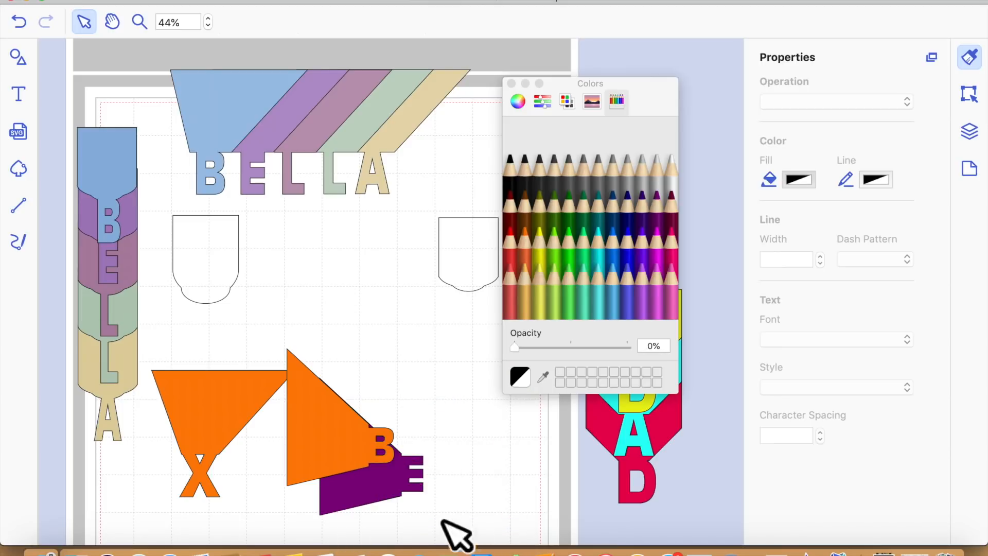
{"action": "left_click", "coordinate": [25, 27]}
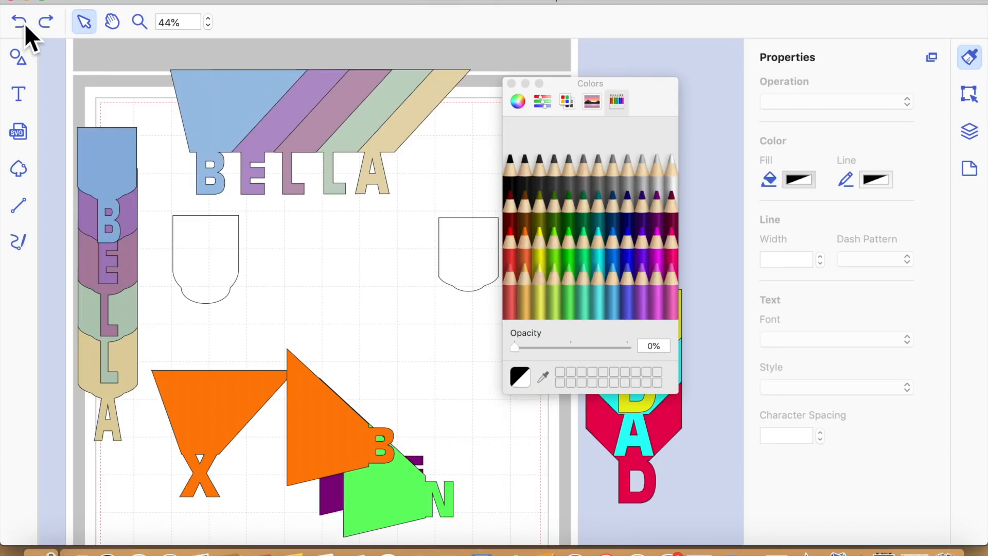
- Send the green N shape to the back of the stack and nudge it slightly away from the E
{"action": "left_click", "coordinate": [421, 504]}
{"action": "right_click", "coordinate": [415, 492]}
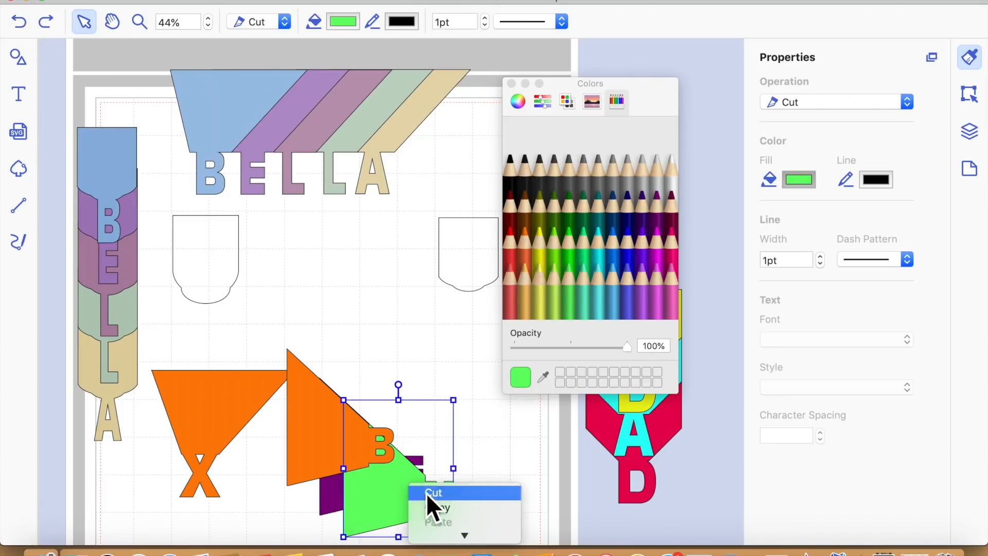
{"action": "mouse_move", "coordinate": [463, 533]}
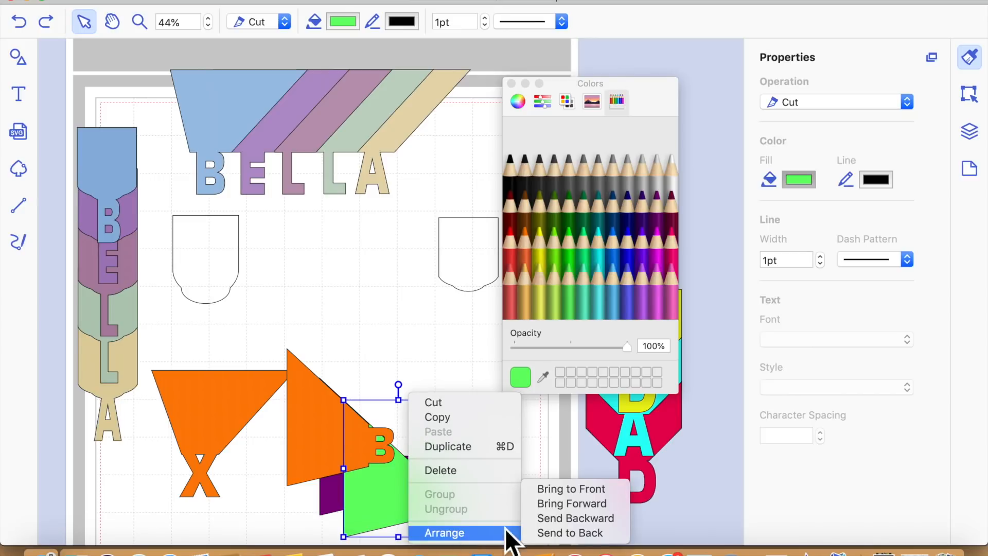
{"action": "left_click", "coordinate": [582, 534]}
{"action": "mouse_move", "coordinate": [438, 532]}
{"action": "left_mouse_down"}
{"action": "mouse_move", "coordinate": [401, 545]}
{"action": "mouse_move", "coordinate": [439, 530]}
{"action": "mouse_move", "coordinate": [431, 538]}
{"action": "left_mouse_up"}
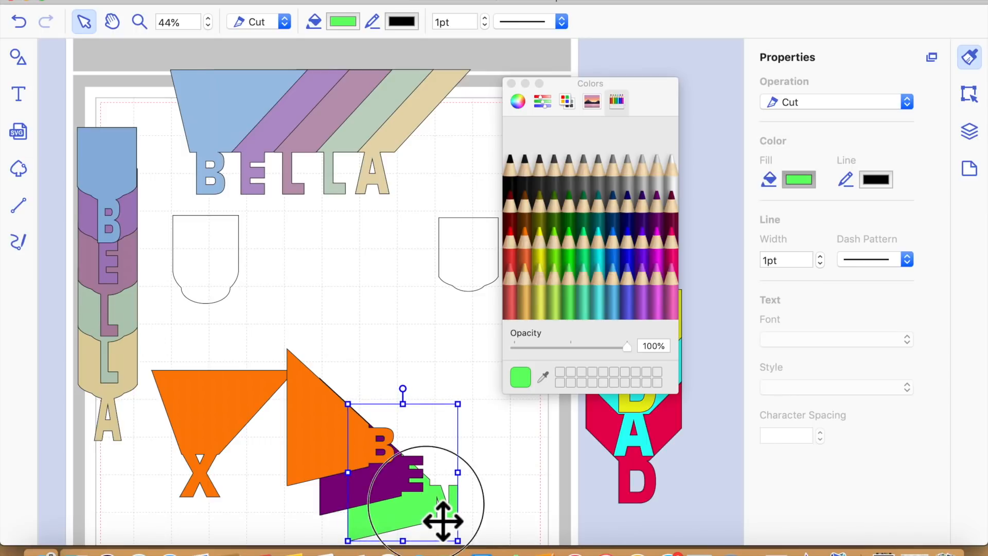
{"action": "double_click", "coordinate": [443, 521]}
{"action": "left_click", "coordinate": [509, 494]}
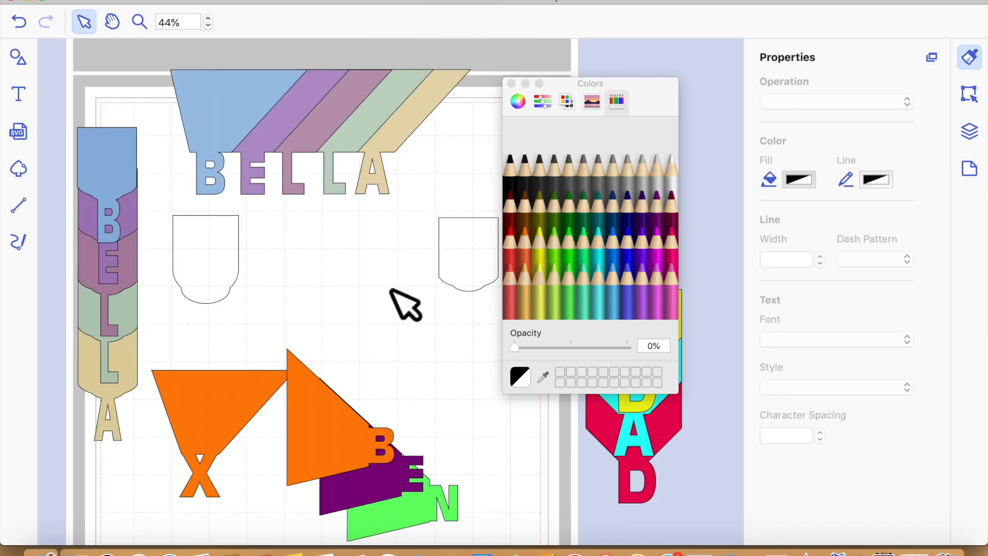
- Rearrange the B, E and N shapes into a level overlapping row above the orange X and close the colour picker
{"action": "left_click_drag", "start_coordinate": [335, 414], "coordinate": [337, 348]}
{"action": "left_click_drag", "start_coordinate": [371, 470], "coordinate": [383, 368]}
{"action": "left_click_drag", "start_coordinate": [398, 485], "coordinate": [425, 353]}
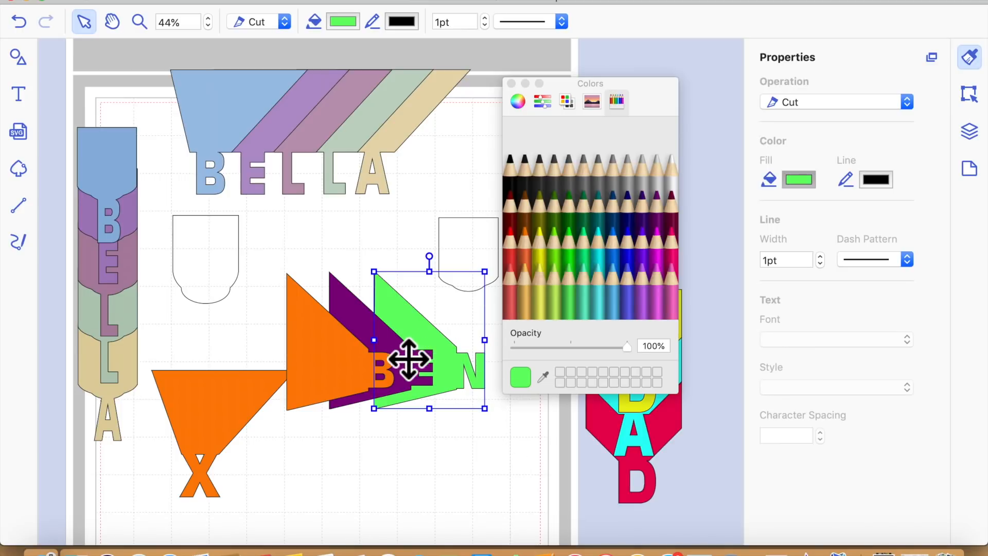
{"action": "left_click", "coordinate": [511, 83]}
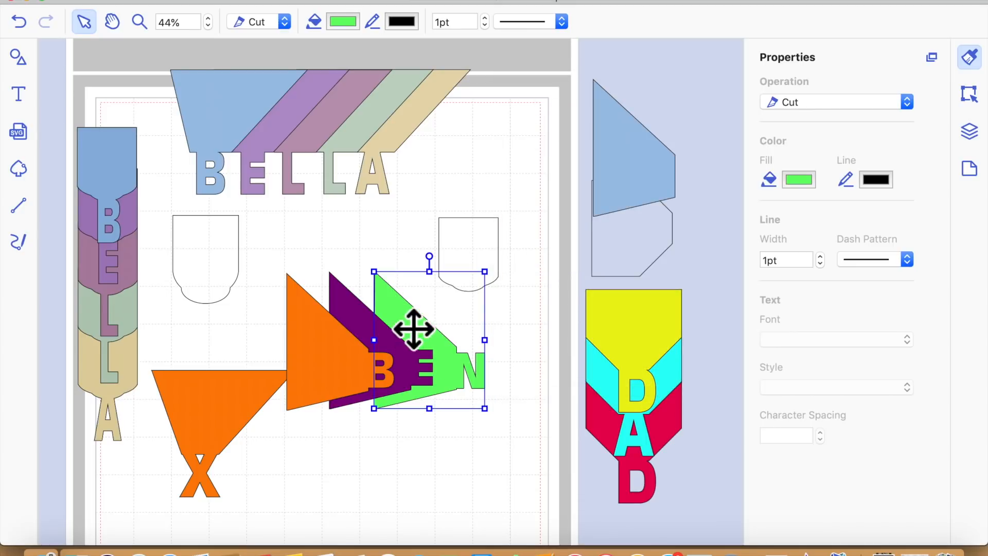
- Move the unfilled pointed base from beside the mat to the empty area right of the horizontal BELLA design
{"action": "left_click", "coordinate": [225, 290]}
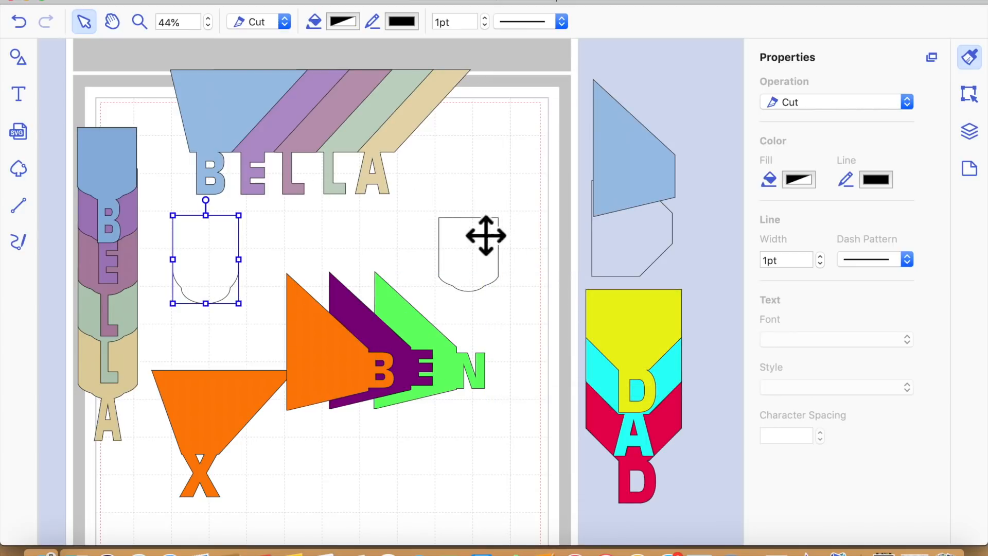
{"action": "left_click_drag", "start_coordinate": [672, 254], "coordinate": [547, 178]}
{"action": "left_click", "coordinate": [547, 249]}
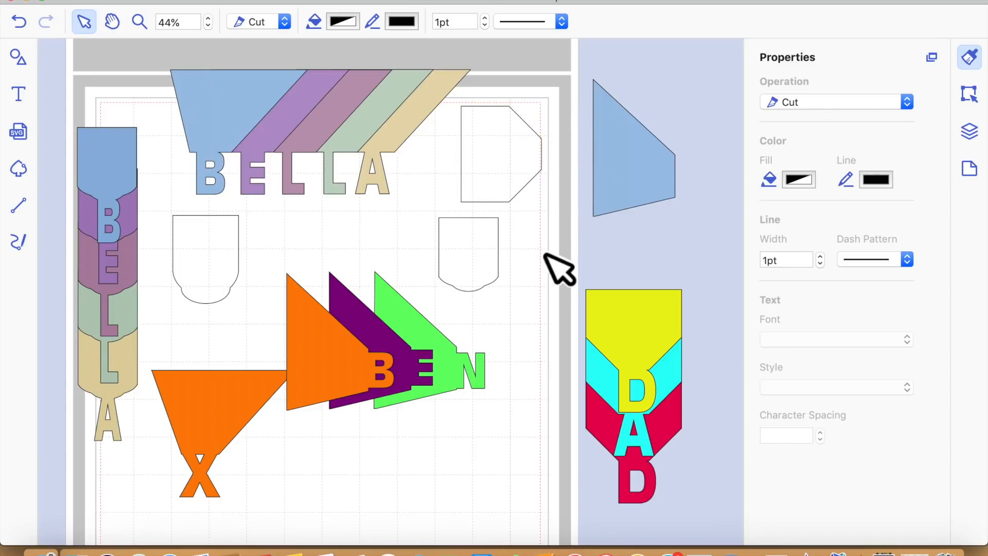
- Browse the shape library for alternative base shapes, placing a scalloped circle on the mat and deleting it
{"action": "left_click", "coordinate": [18, 58]}
{"action": "scroll", "coordinate": [156, 343], "scroll_direction": "down", "scroll_amount": 5}
{"action": "scroll", "coordinate": [156, 343], "scroll_direction": "down", "scroll_amount": 5}
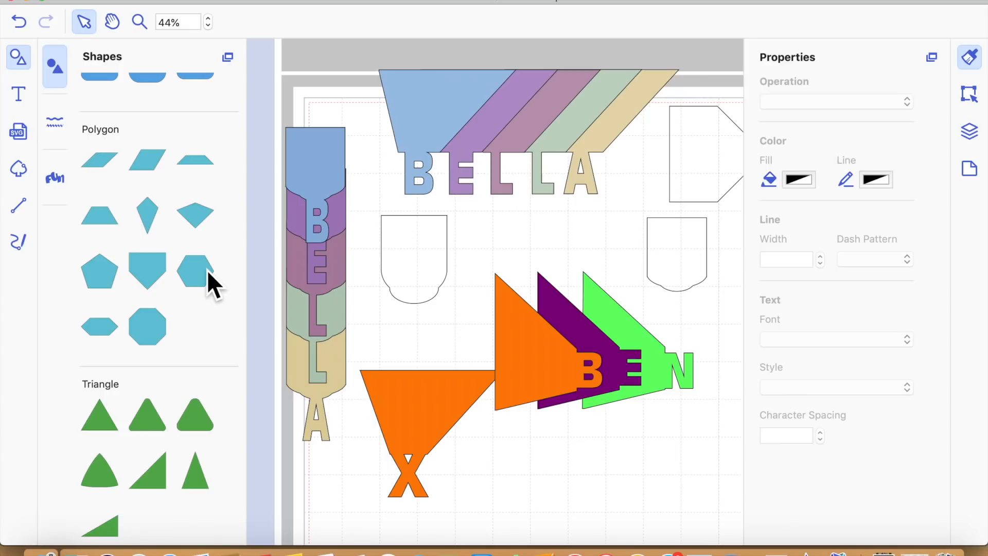
{"action": "scroll", "coordinate": [181, 435], "scroll_direction": "down", "scroll_amount": 4}
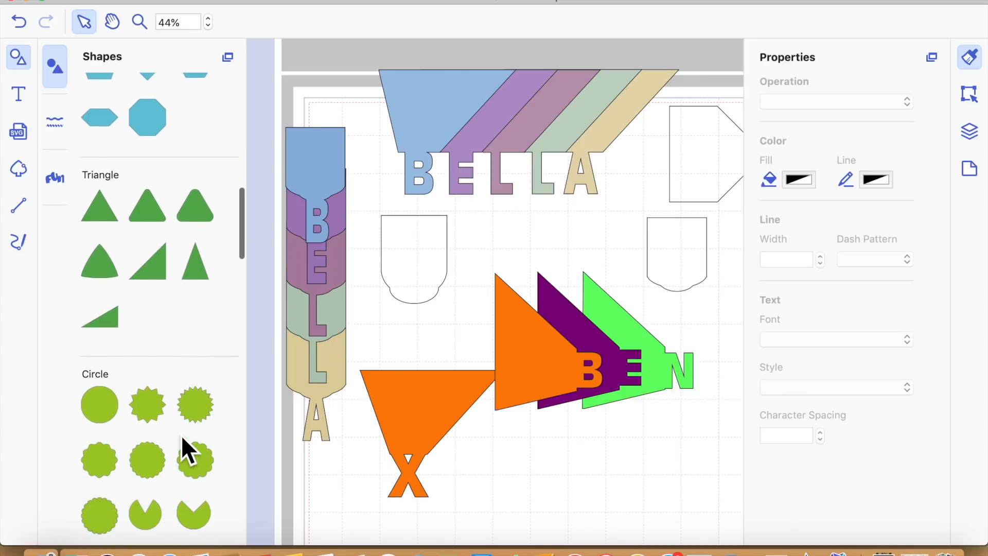
{"action": "left_click_drag", "start_coordinate": [205, 457], "coordinate": [552, 515]}
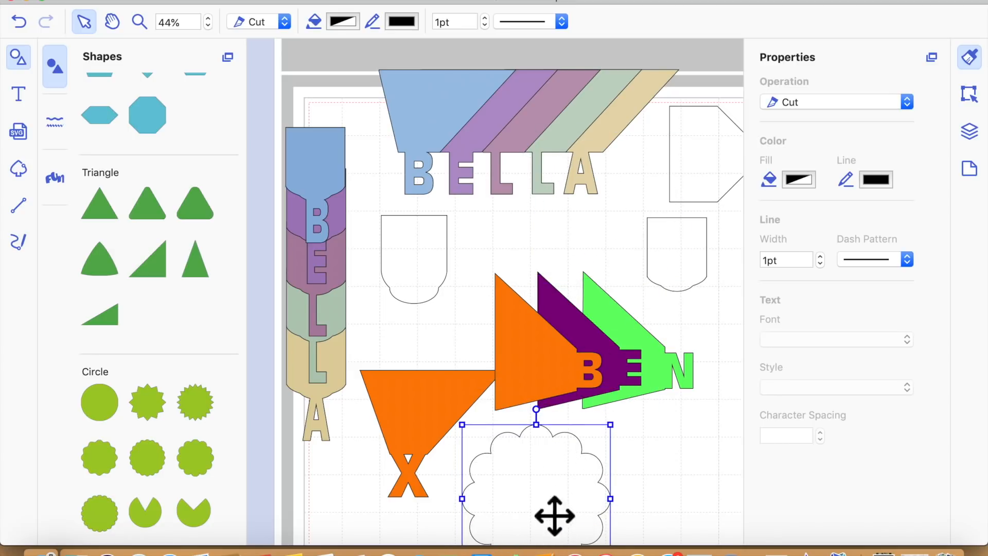
{"action": "key", "text": "Delete"}
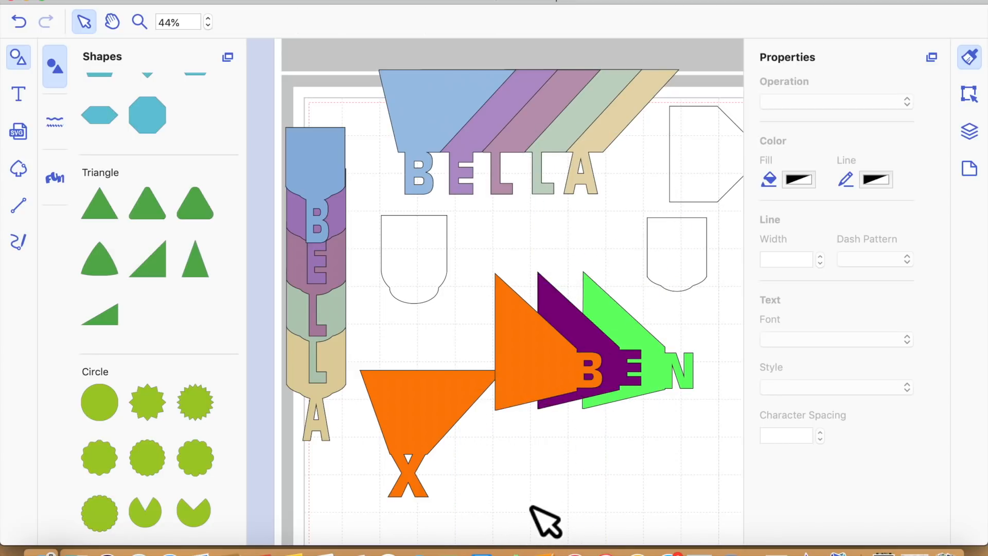
{"action": "scroll", "coordinate": [196, 511], "scroll_direction": "down", "scroll_amount": 10}
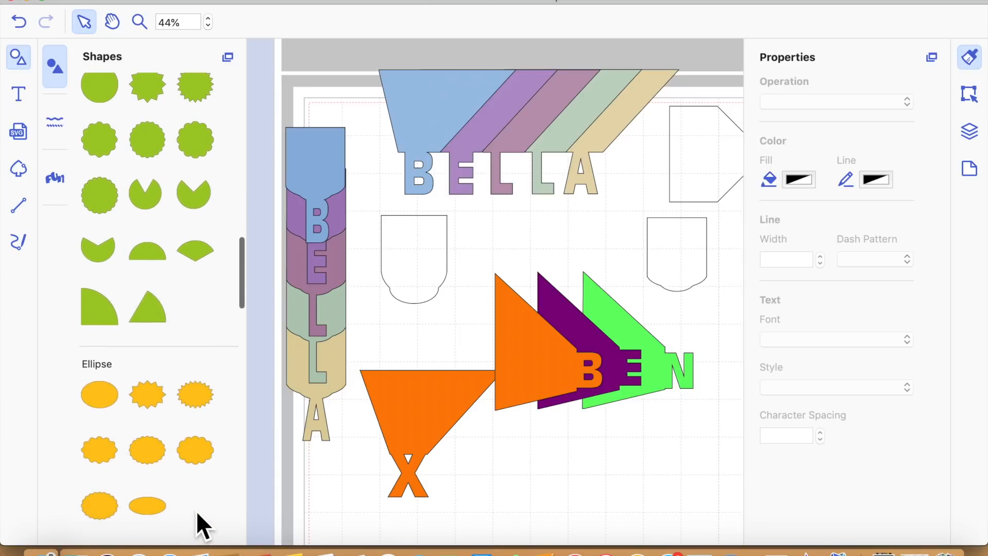
{"action": "scroll", "coordinate": [197, 512], "scroll_direction": "down", "scroll_amount": 10}
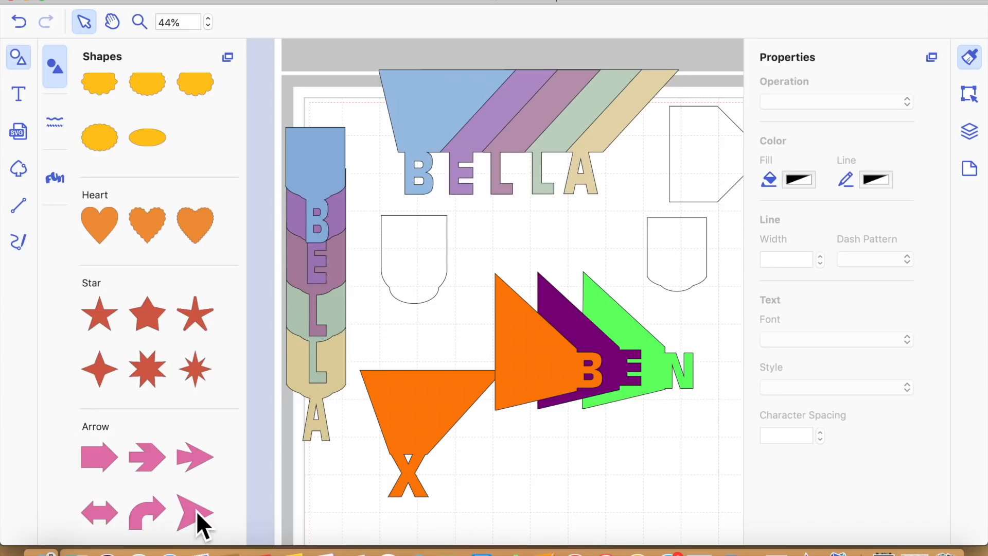
{"action": "left_click", "coordinate": [21, 59]}
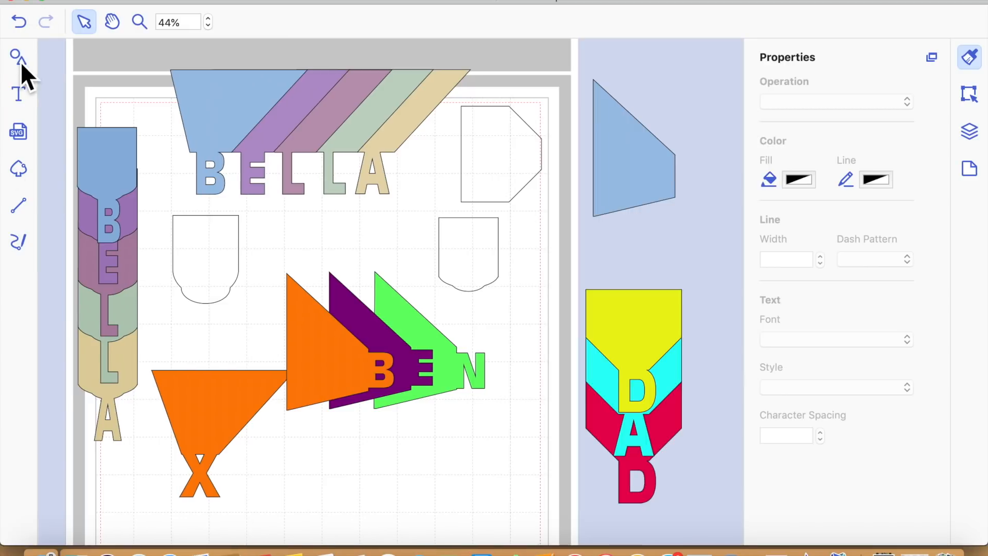
- Move the unfilled rounded base from beside the vertical BELLA design to the empty area below the N of BEN
{"action": "left_click_drag", "start_coordinate": [224, 292], "coordinate": [544, 274]}
{"action": "left_click_drag", "start_coordinate": [510, 421], "coordinate": [487, 512]}
{"action": "left_click", "coordinate": [478, 264]}
{"action": "left_click", "coordinate": [511, 152]}
{"action": "left_click", "coordinate": [615, 160]}
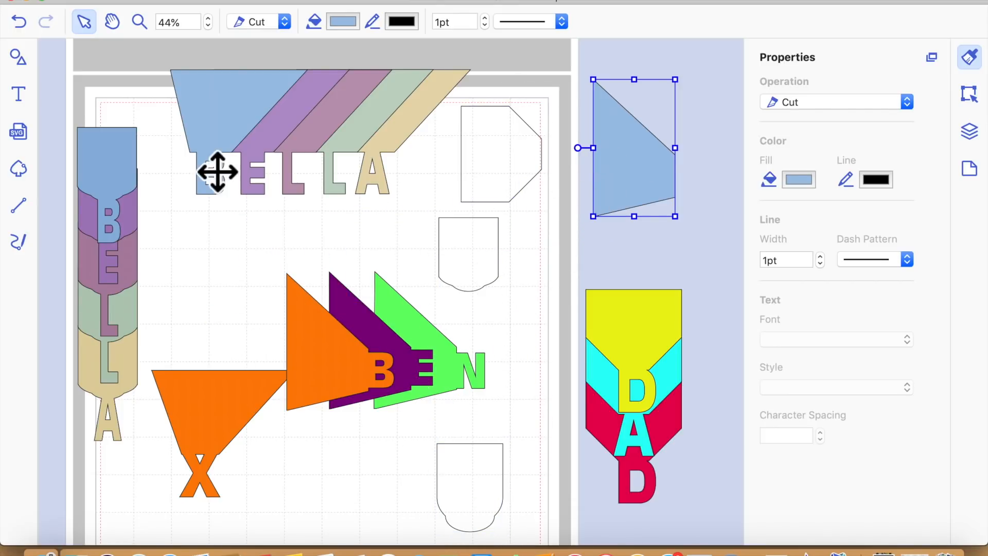
- Shift the vertical BELLA design inward and the horizontal BELLA design downward so both lie within the mat's cutting area
{"action": "left_click_drag", "start_coordinate": [48, 98], "coordinate": [126, 401]}
{"action": "left_click_drag", "start_coordinate": [121, 292], "coordinate": [159, 289]}
{"action": "left_click_drag", "start_coordinate": [168, 64], "coordinate": [367, 177]}
- Group the three DAD shapes and shrink the group in width and height
{"action": "left_click_drag", "start_coordinate": [596, 280], "coordinate": [692, 503]}
{"action": "right_click", "coordinate": [610, 426]}
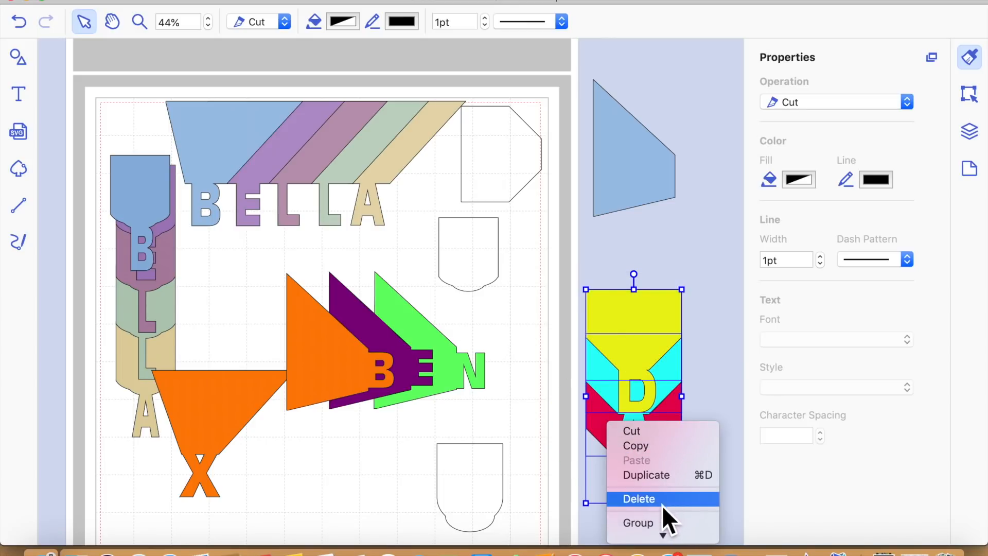
{"action": "left_click", "coordinate": [659, 522]}
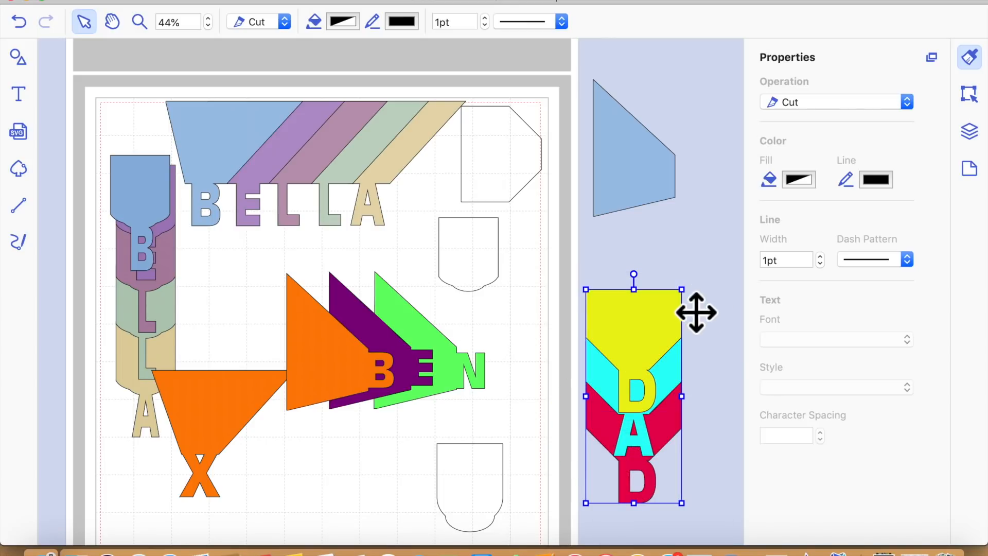
{"action": "left_click_drag", "start_coordinate": [698, 307], "coordinate": [688, 368]}
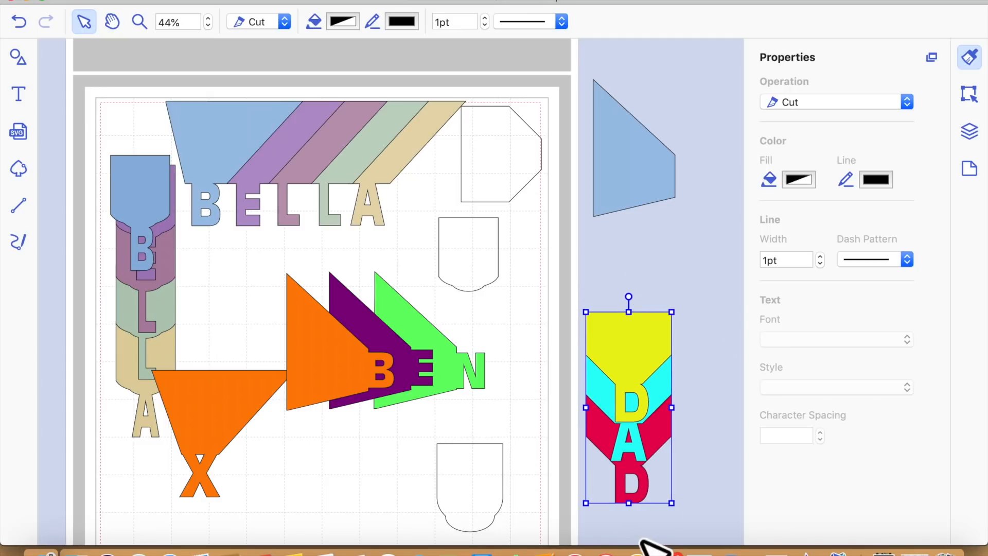
{"action": "left_click_drag", "start_coordinate": [647, 520], "coordinate": [647, 472]}
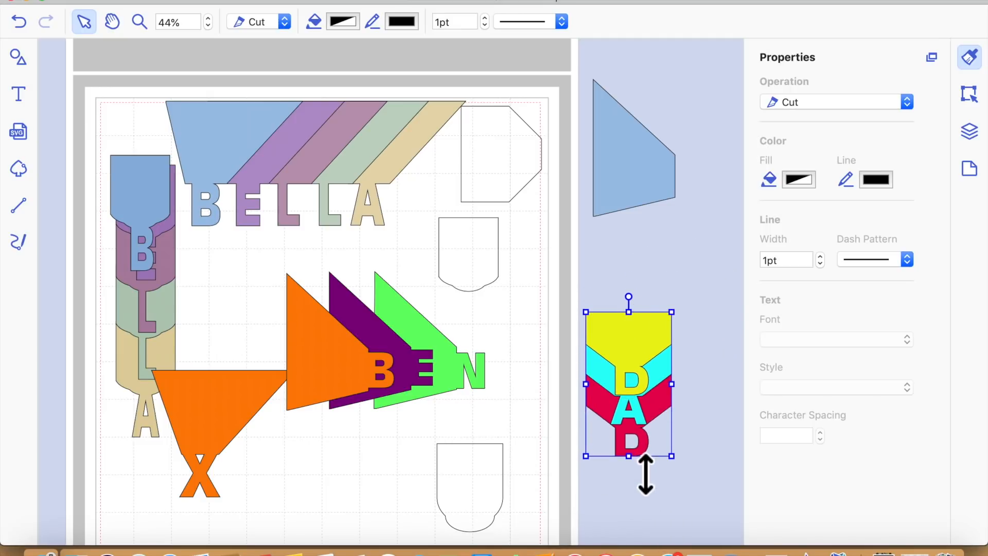
{"action": "left_click", "coordinate": [731, 479]}
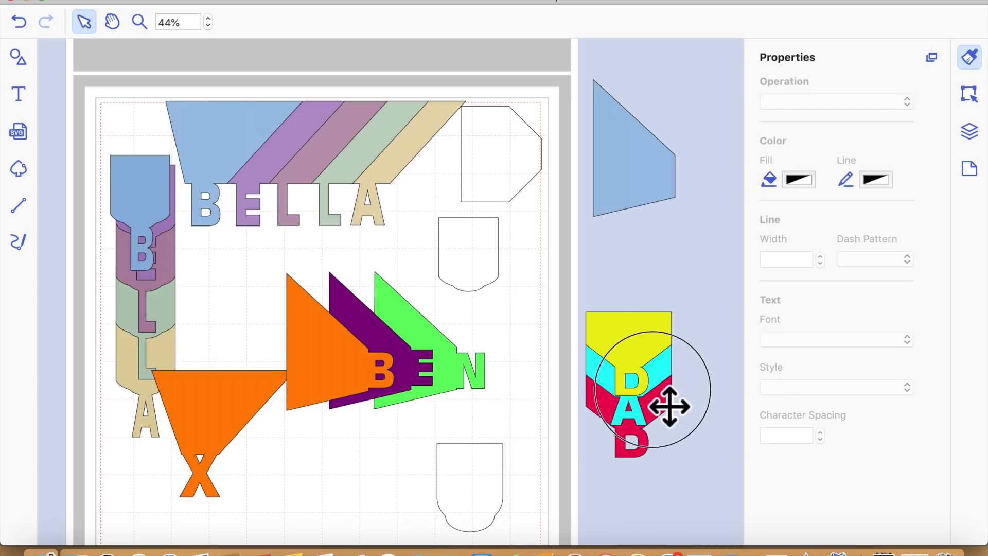
- Ungroup the DAD design and nudge the yellow D shape slightly upward
{"action": "left_click", "coordinate": [669, 406]}
{"action": "right_click", "coordinate": [668, 408]}
{"action": "left_click", "coordinate": [721, 507]}
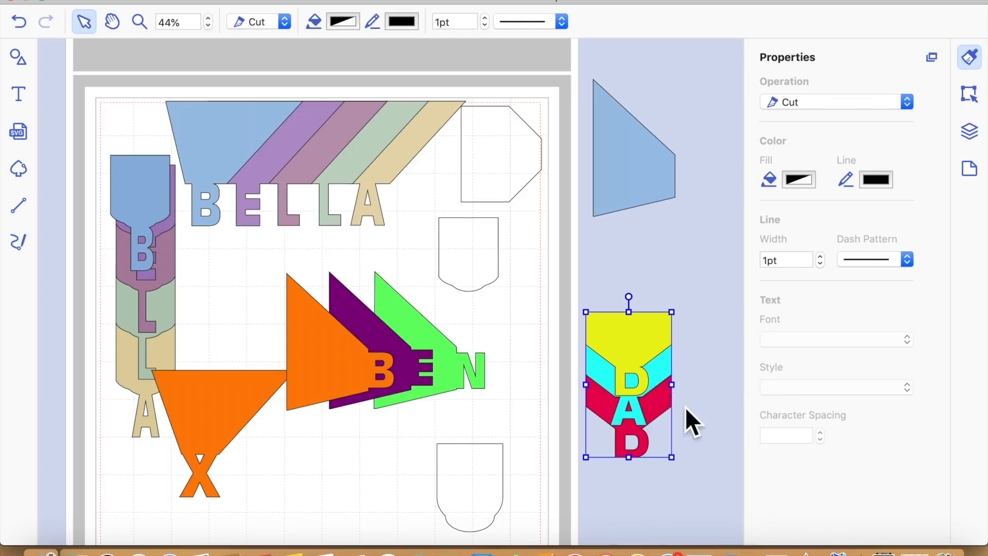
{"action": "left_click", "coordinate": [682, 329]}
{"action": "mouse_move", "coordinate": [664, 344]}
{"action": "left_mouse_down"}
{"action": "mouse_move", "coordinate": [662, 267]}
{"action": "mouse_move", "coordinate": [655, 355]}
{"action": "mouse_move", "coordinate": [661, 349]}
{"action": "left_mouse_up"}
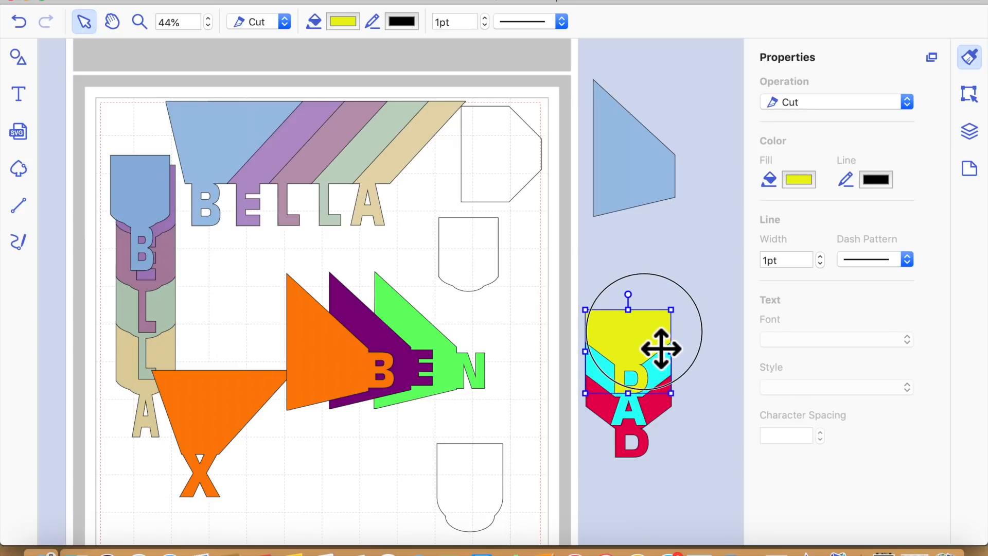
{"action": "left_click", "coordinate": [742, 473]}
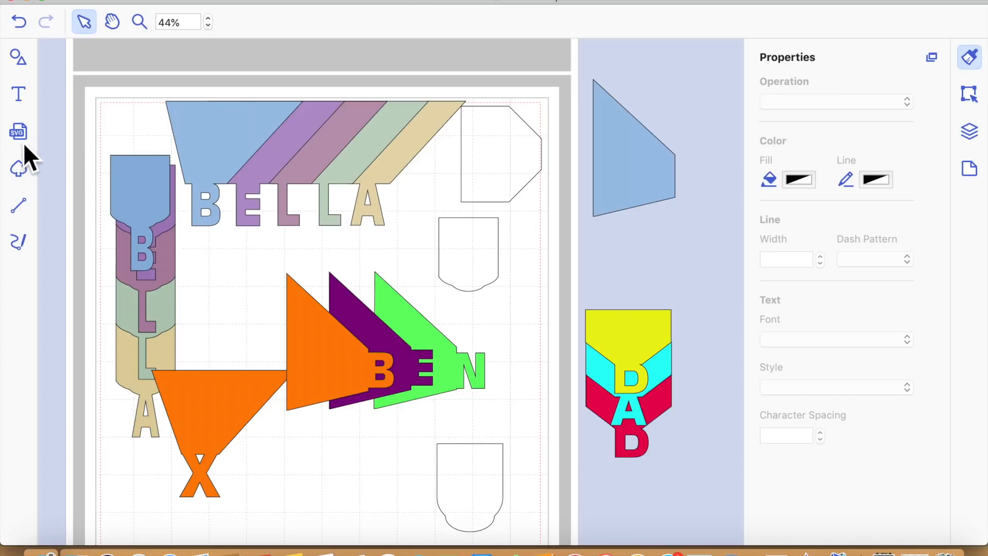
- Add a letter B in Antique Oakland Bold, place it against the blue base's narrow edge, and put a copy just below
{"action": "left_click", "coordinate": [25, 99]}
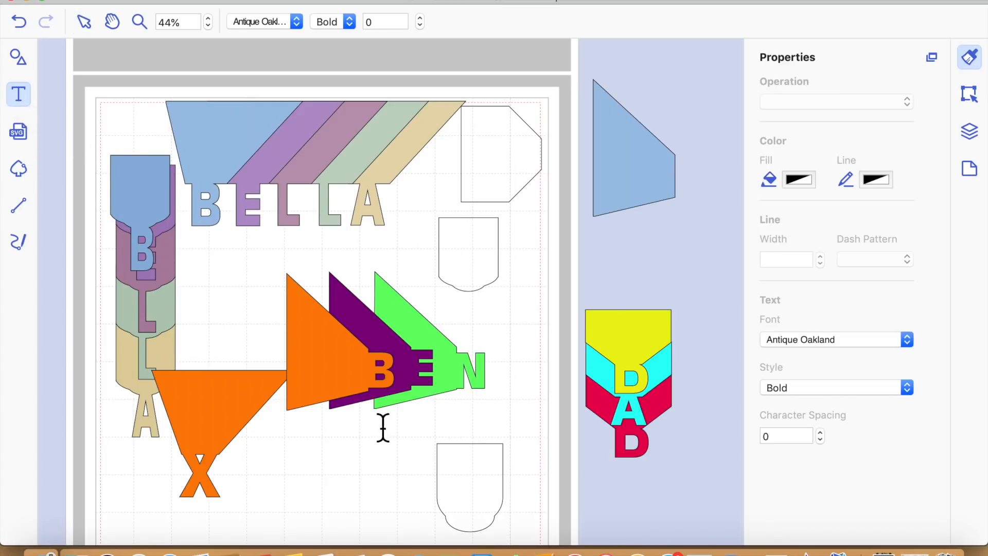
{"action": "left_click", "coordinate": [375, 474]}
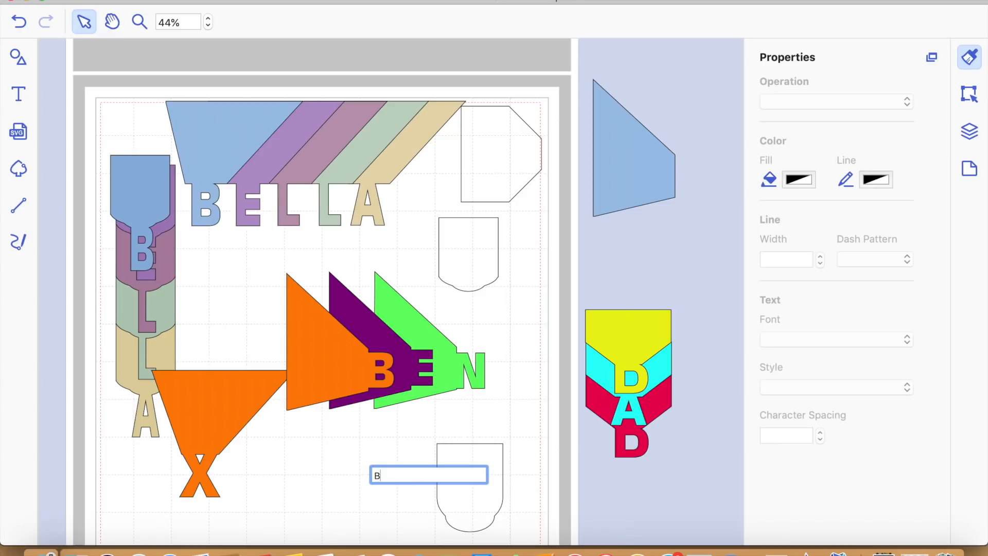
{"action": "key", "text": "Return"}
{"action": "left_click_drag", "start_coordinate": [401, 508], "coordinate": [693, 194]}
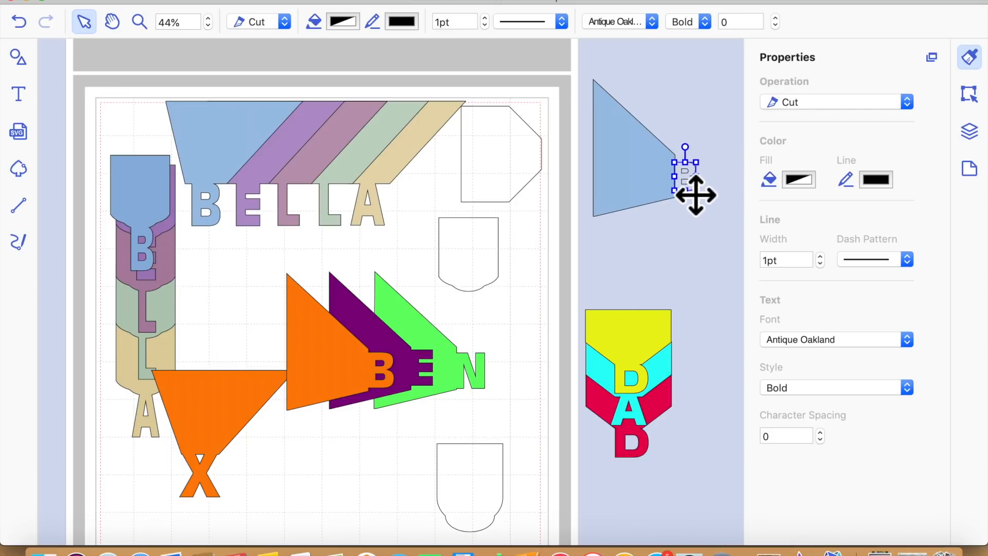
{"action": "left_click", "coordinate": [706, 320]}
{"action": "left_click", "coordinate": [703, 201]}
{"action": "left_click_drag", "start_coordinate": [704, 201], "coordinate": [710, 242]}
- Weld the blue base to its adjoining letter B and fill the combined shape with dark purple
{"action": "left_click_drag", "start_coordinate": [578, 57], "coordinate": [703, 186]}
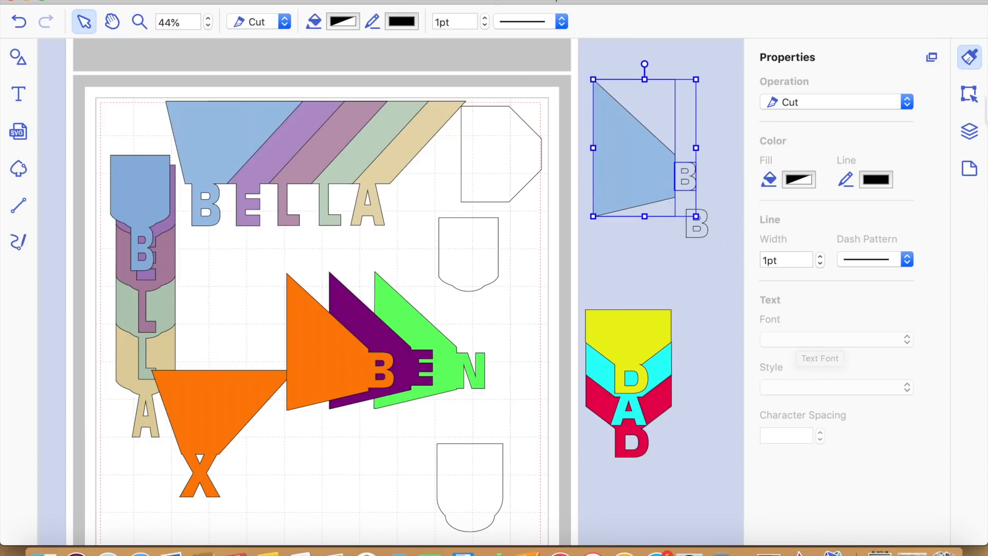
{"action": "left_click", "coordinate": [973, 96]}
{"action": "left_click", "coordinate": [777, 451]}
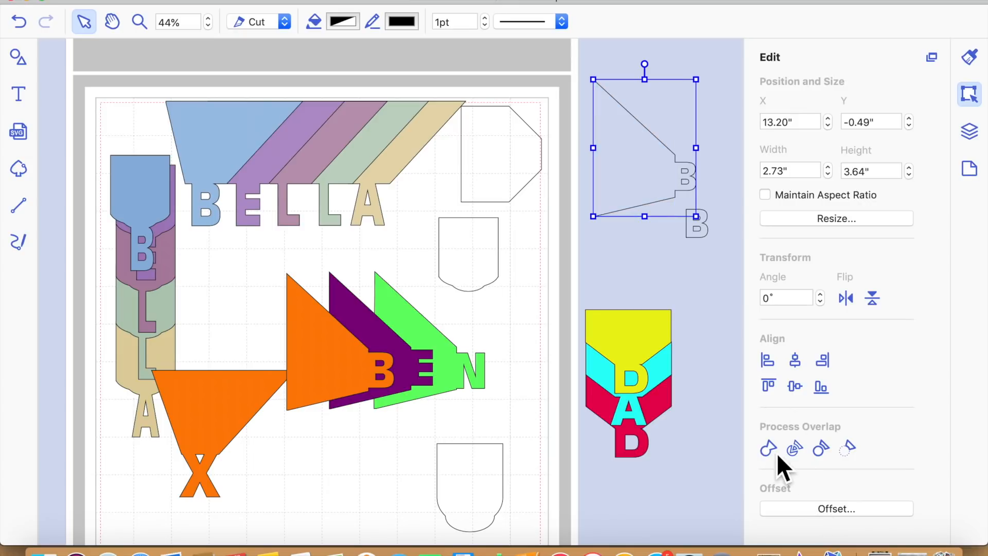
{"action": "left_click", "coordinate": [970, 59]}
{"action": "left_click", "coordinate": [797, 178]}
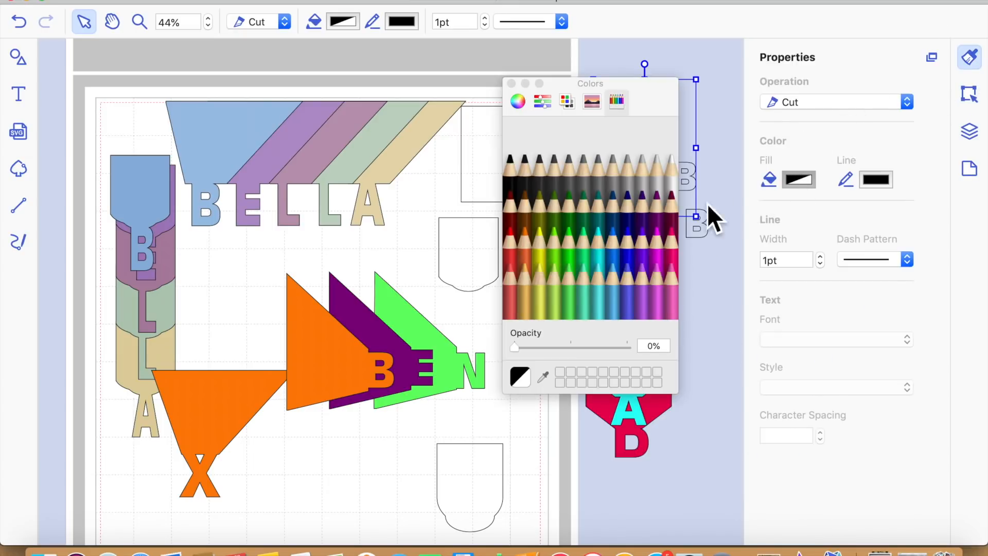
{"action": "left_click", "coordinate": [661, 211]}
{"action": "left_click", "coordinate": [724, 269]}
- Fill the loose copy of the letter B with bright blue and close the colour picker
{"action": "left_click", "coordinate": [712, 249]}
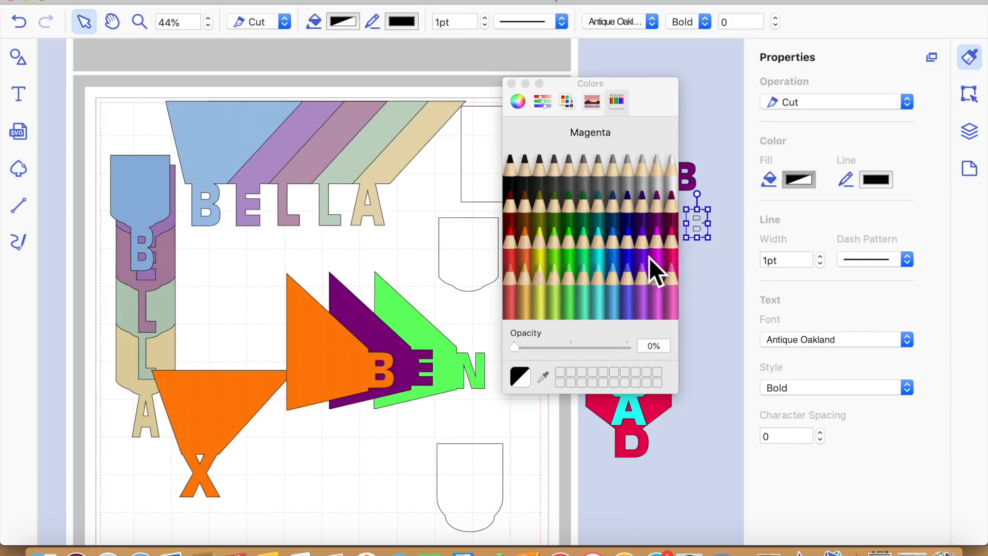
{"action": "left_click", "coordinate": [610, 252]}
{"action": "left_click", "coordinate": [721, 267]}
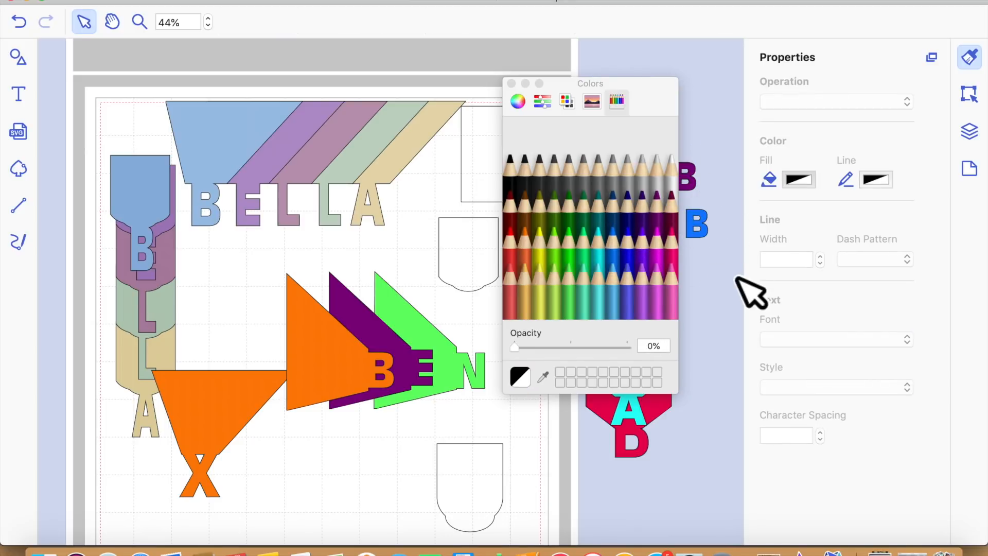
{"action": "left_click", "coordinate": [511, 83]}
- Bring the blue letter B to the front and place it exactly over the B of the purple welded shape
{"action": "left_click_drag", "start_coordinate": [699, 232], "coordinate": [677, 278]}
{"action": "double_click", "coordinate": [679, 279]}
{"action": "left_click", "coordinate": [690, 245]}
{"action": "double_click", "coordinate": [661, 263]}
{"action": "left_click", "coordinate": [661, 262]}
{"action": "right_click", "coordinate": [661, 263]}
{"action": "mouse_move", "coordinate": [736, 401]}
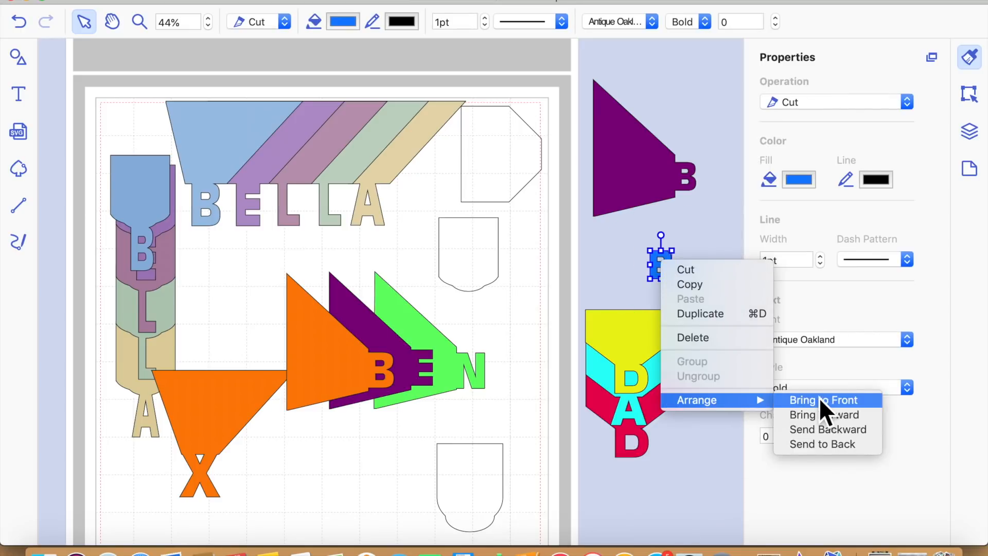
{"action": "left_click", "coordinate": [820, 398]}
{"action": "left_click", "coordinate": [699, 284]}
{"action": "left_click_drag", "start_coordinate": [679, 282], "coordinate": [706, 198]}
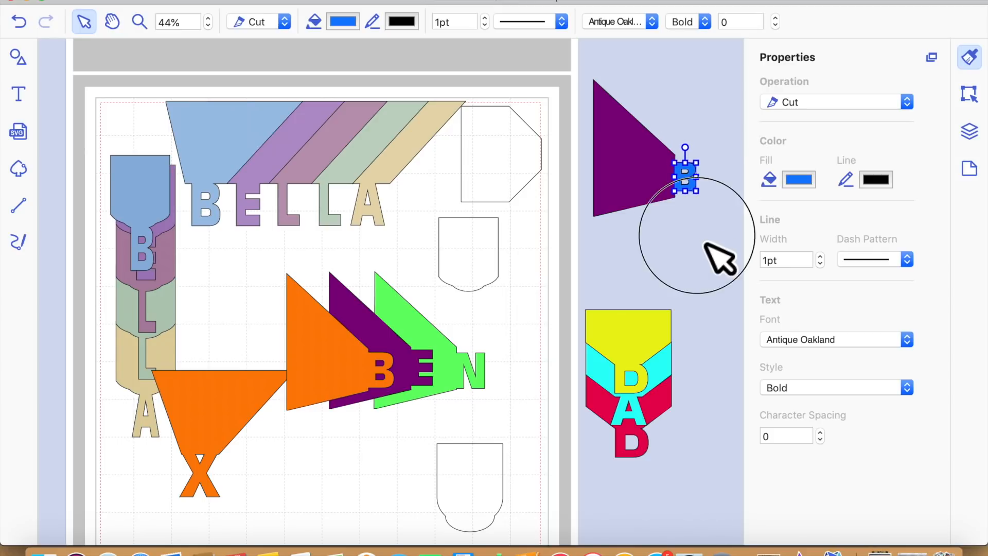
{"action": "left_click", "coordinate": [717, 258]}
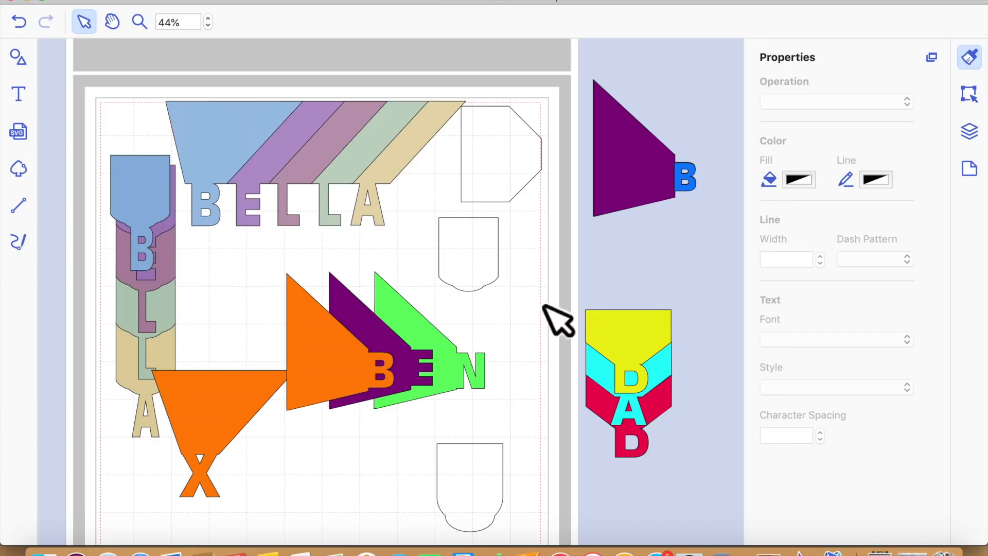
- Move the purple welded B shape onto the mat below the BEN design
{"action": "left_click_drag", "start_coordinate": [87, 137], "coordinate": [221, 293]}
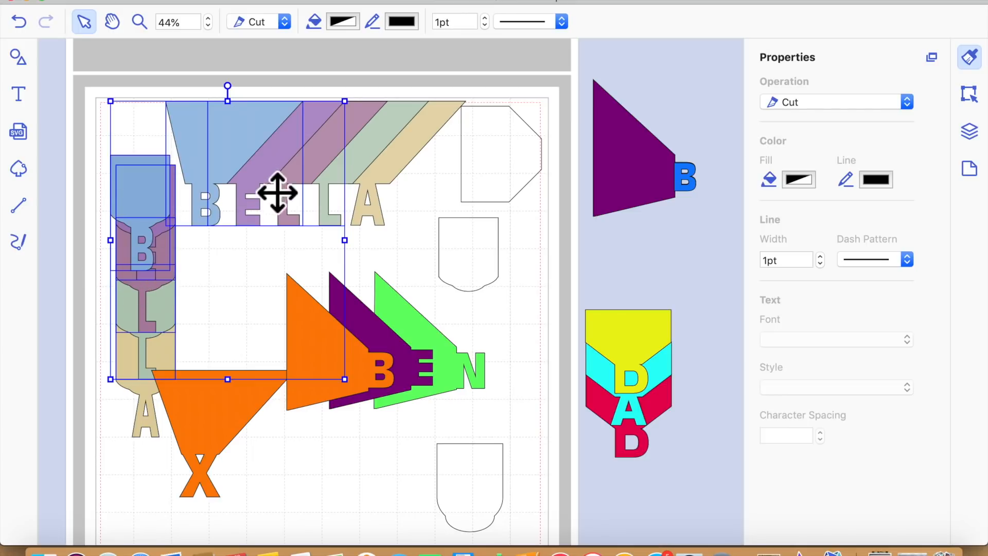
{"action": "left_click", "coordinate": [213, 94]}
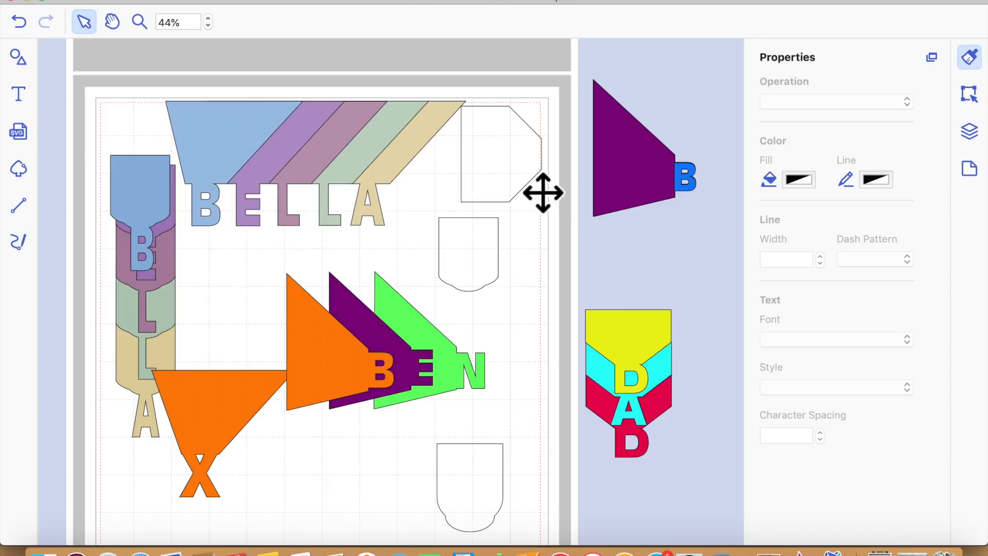
{"action": "left_click_drag", "start_coordinate": [647, 170], "coordinate": [330, 507]}
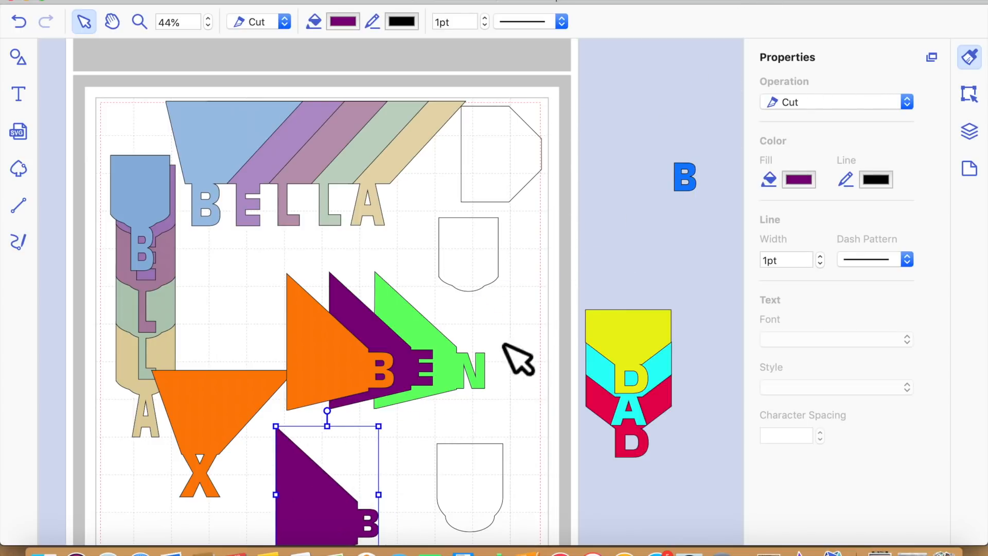
- Undo the recent moves, colour fills and weld, back to the separate blue base and unfilled B letters
{"action": "left_click", "coordinate": [27, 26]}
{"action": "left_click", "coordinate": [27, 25]}
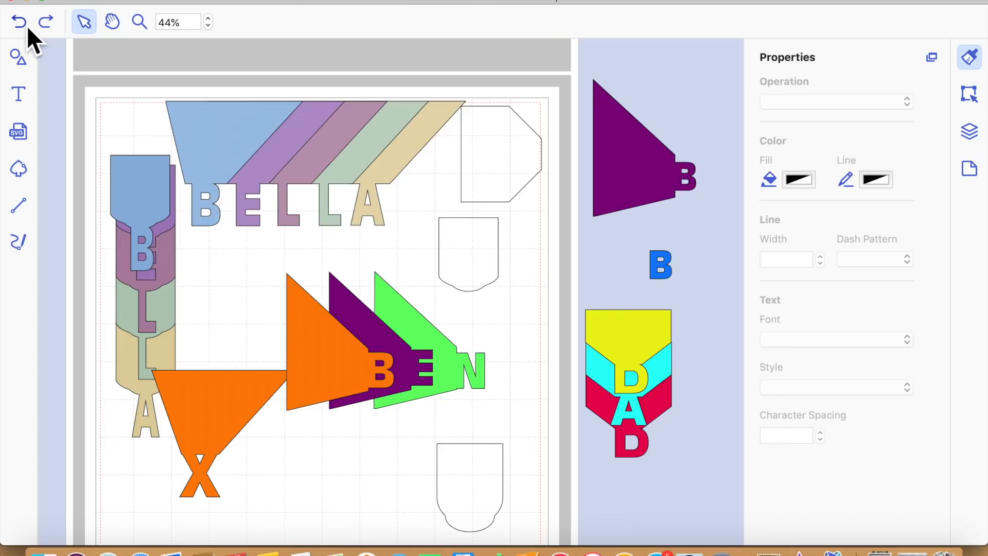
{"action": "left_click", "coordinate": [25, 26]}
{"action": "left_click", "coordinate": [30, 26]}
{"action": "left_click", "coordinate": [29, 30]}
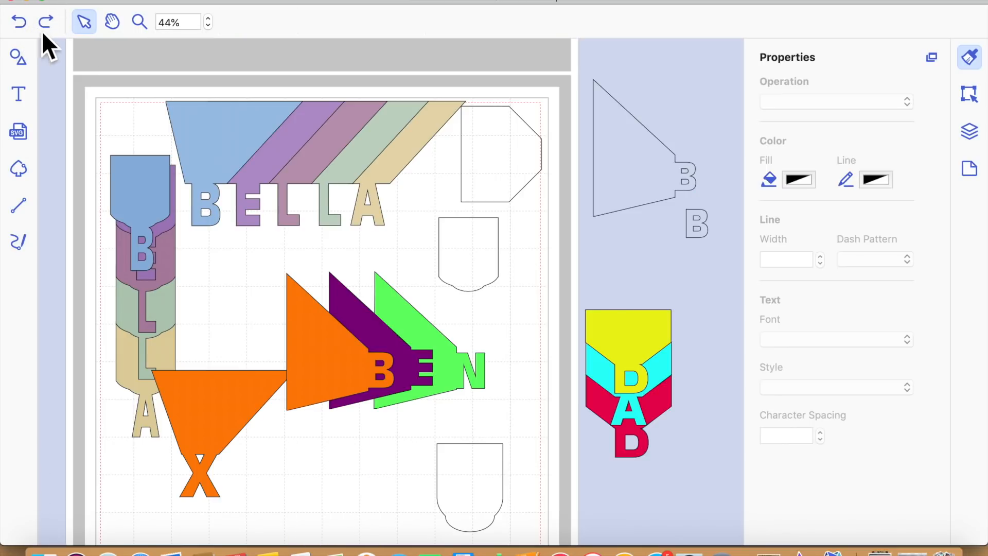
{"action": "left_click", "coordinate": [23, 26]}
- Move the blue base onto the mat below the BEN design and delete both loose B letters
{"action": "left_click_drag", "start_coordinate": [604, 202], "coordinate": [309, 523]}
{"action": "left_click_drag", "start_coordinate": [660, 83], "coordinate": [718, 232]}
{"action": "key", "text": "Delete"}
- Move the DAD shapes together onto the mat's edge beside the small rounded base
{"action": "left_click_drag", "start_coordinate": [561, 246], "coordinate": [694, 439]}
{"action": "left_click_drag", "start_coordinate": [642, 377], "coordinate": [584, 277]}
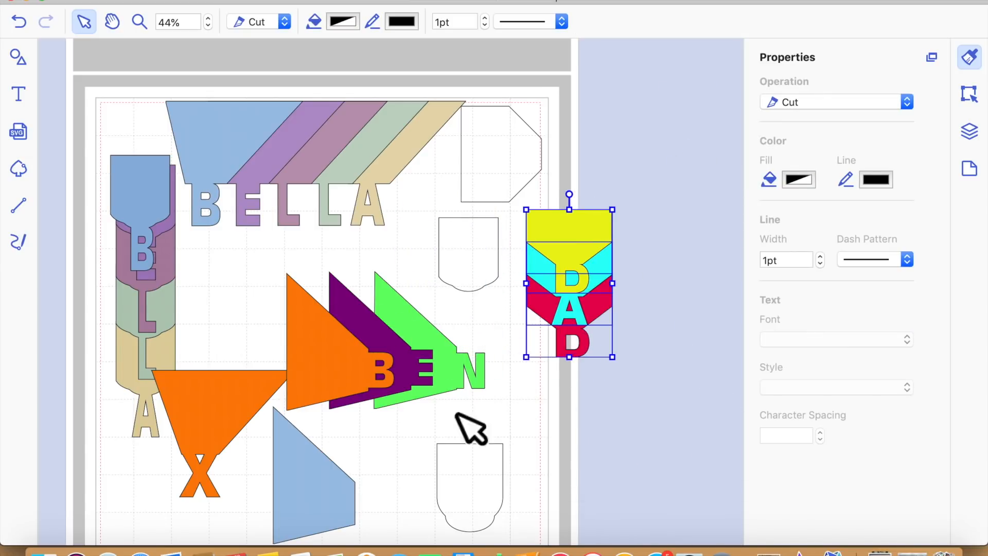
- Delete the orange X shape, the three BEN shapes and the blue base from the mat
{"action": "left_click", "coordinate": [205, 419]}
{"action": "key", "text": "Delete"}
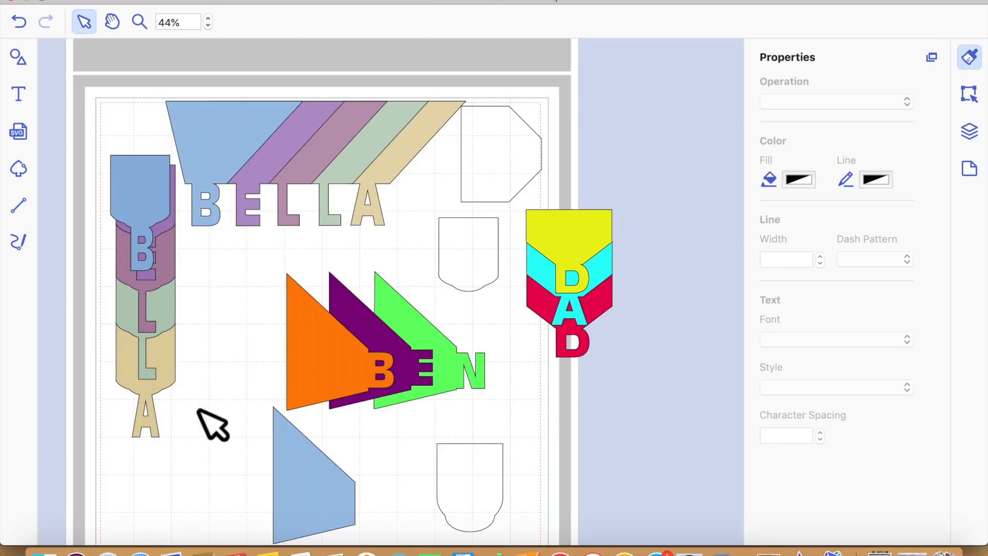
{"action": "left_click", "coordinate": [338, 353]}
{"action": "key", "text": "Delete"}
{"action": "left_click", "coordinate": [386, 356]}
{"action": "key", "text": "Delete"}
{"action": "left_click", "coordinate": [419, 353]}
{"action": "key", "text": "Delete"}
{"action": "left_click", "coordinate": [325, 480]}
{"action": "key", "text": "Delete"}
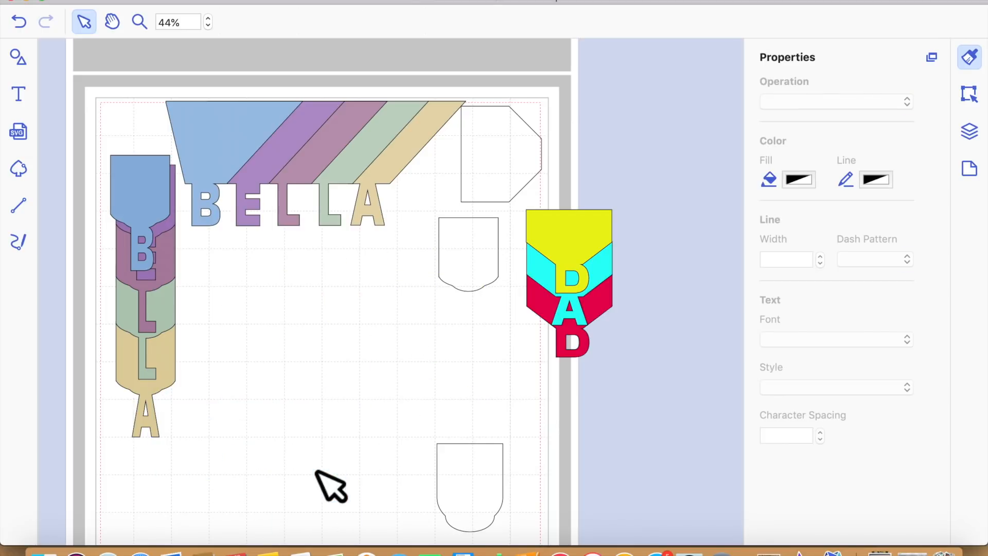
- Rearrange the DAD design, the unfilled pointed base and both unfilled rounded bases across the mat below and beside the horizontal BELLA
{"action": "left_click_drag", "start_coordinate": [664, 428], "coordinate": [424, 354]}
{"action": "left_click_drag", "start_coordinate": [525, 172], "coordinate": [317, 358]}
{"action": "left_click_drag", "start_coordinate": [475, 471], "coordinate": [315, 468]}
{"action": "left_click_drag", "start_coordinate": [486, 260], "coordinate": [499, 217]}
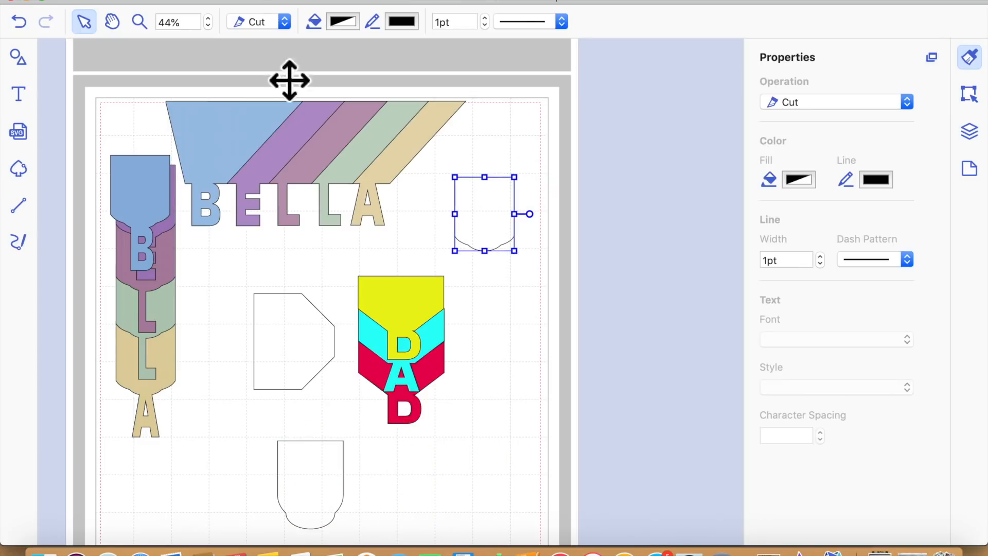
- Undo the recent moves and deletions back to the point where the blue base and the E and N shapes are on the mat
{"action": "left_click", "coordinate": [23, 29]}
{"action": "left_click", "coordinate": [23, 29]}
{"action": "left_click", "coordinate": [23, 29]}
{"action": "left_click", "coordinate": [22, 29]}
{"action": "left_click", "coordinate": [23, 29]}
{"action": "left_click", "coordinate": [23, 30]}
{"action": "left_click", "coordinate": [23, 30]}
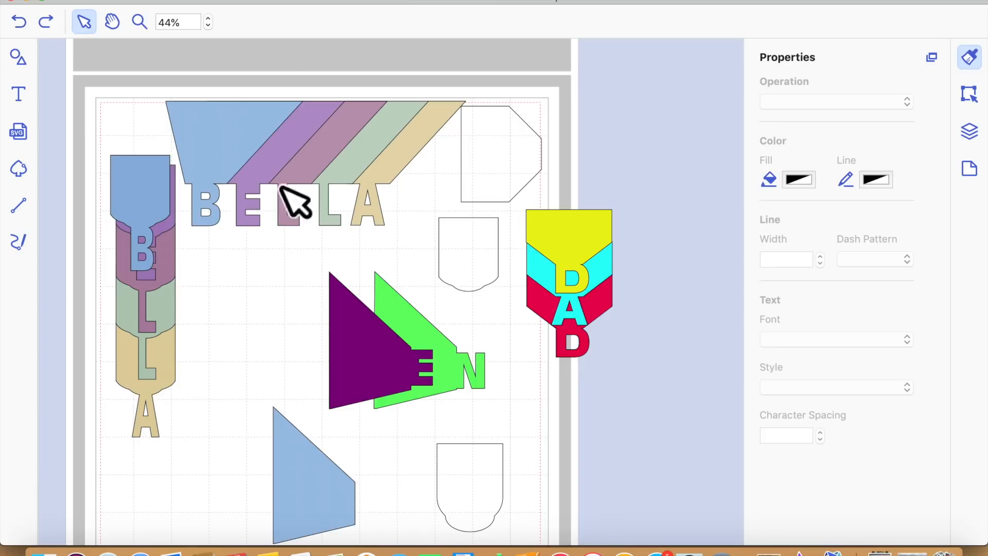
- Delete the purple E shape and the green N shape, keeping the blue base
{"action": "left_click", "coordinate": [364, 398]}
{"action": "key", "text": "Delete"}
{"action": "left_click", "coordinate": [413, 415]}
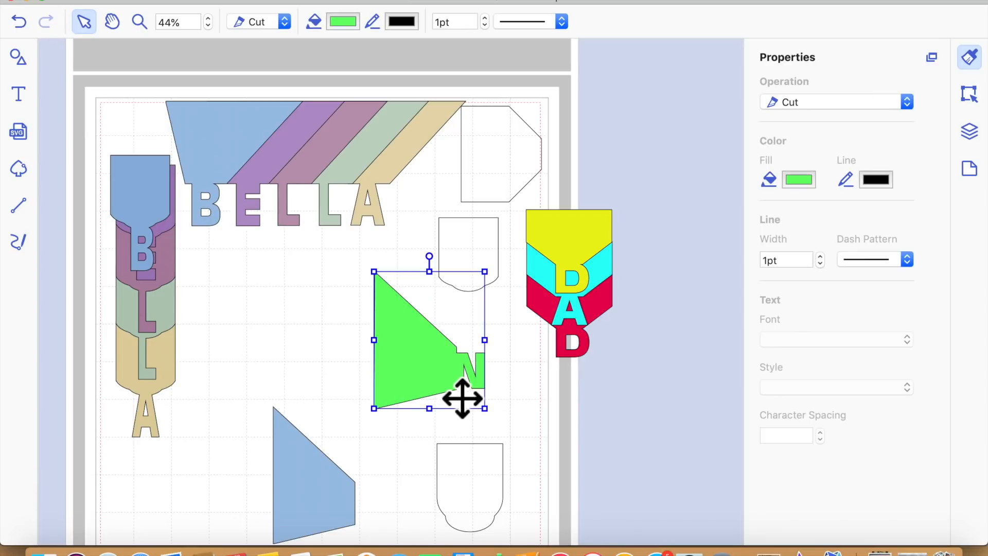
{"action": "key", "text": "Delete"}
- Move the DAD shapes together to below the horizontal BELLA, and the unfilled pointed base between the two rounded bases
{"action": "left_click", "coordinate": [649, 382]}
{"action": "left_click_drag", "start_coordinate": [650, 382], "coordinate": [595, 293]}
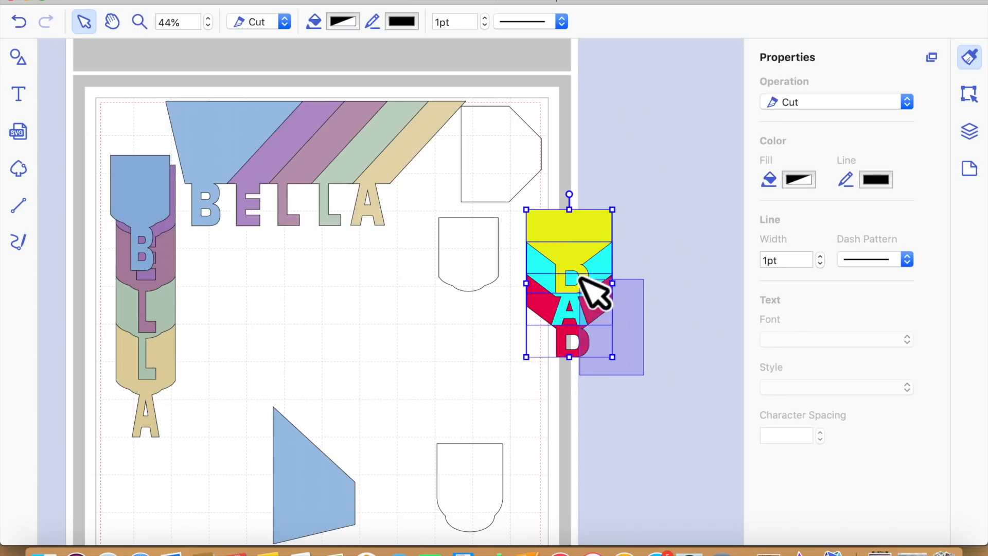
{"action": "left_click_drag", "start_coordinate": [529, 276], "coordinate": [338, 309]}
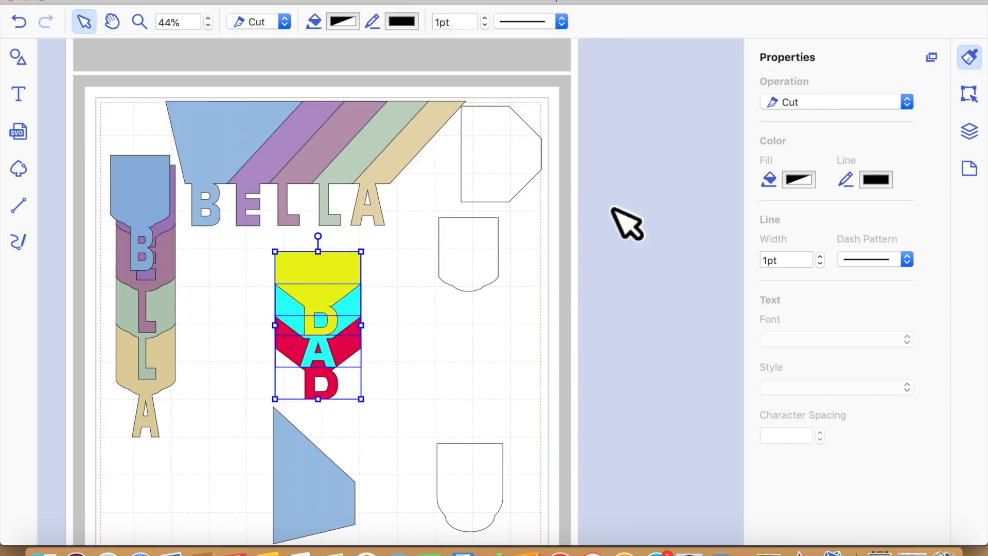
{"action": "left_click_drag", "start_coordinate": [523, 157], "coordinate": [470, 369]}
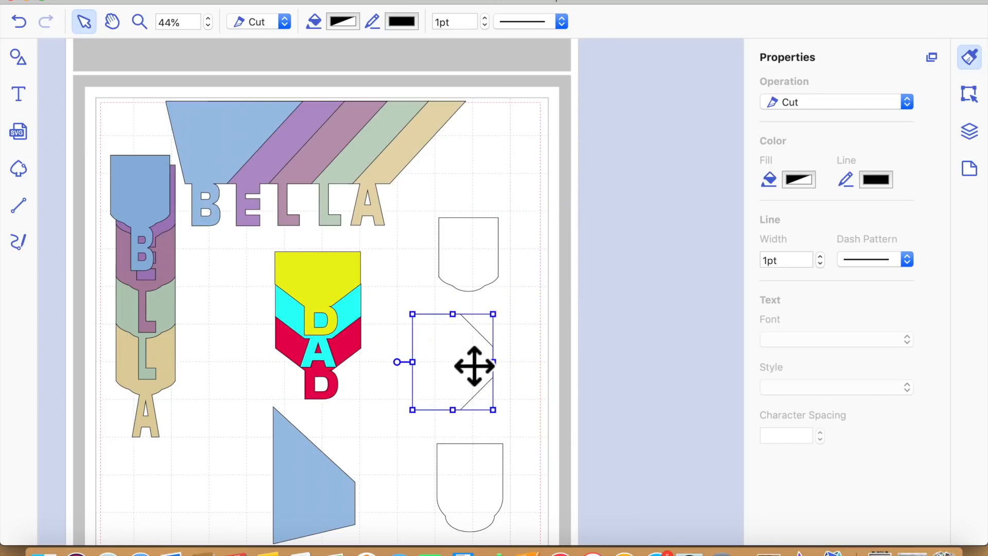
- Move the blue base to the lower left of the DAD design, and shift the whole horizontal BELLA slightly down and right
{"action": "left_click_drag", "start_coordinate": [335, 507], "coordinate": [256, 483]}
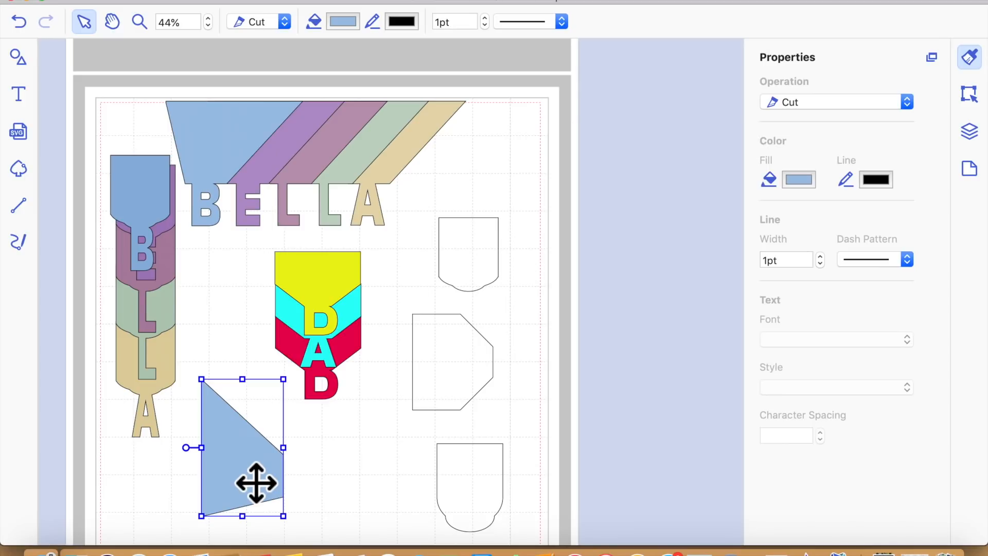
{"action": "left_click_drag", "start_coordinate": [131, 78], "coordinate": [431, 132]}
{"action": "left_click_drag", "start_coordinate": [360, 157], "coordinate": [368, 172]}
{"action": "left_click", "coordinate": [511, 177]}
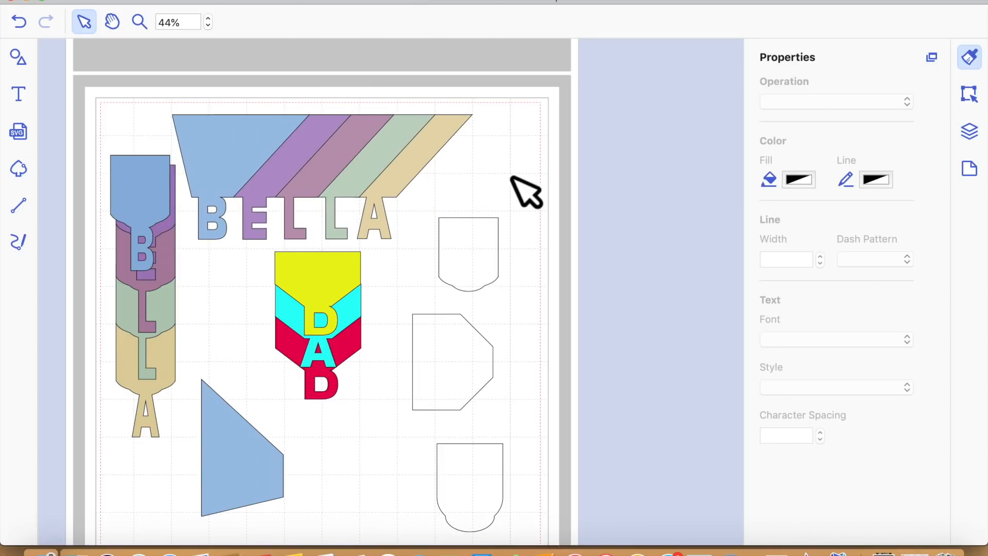